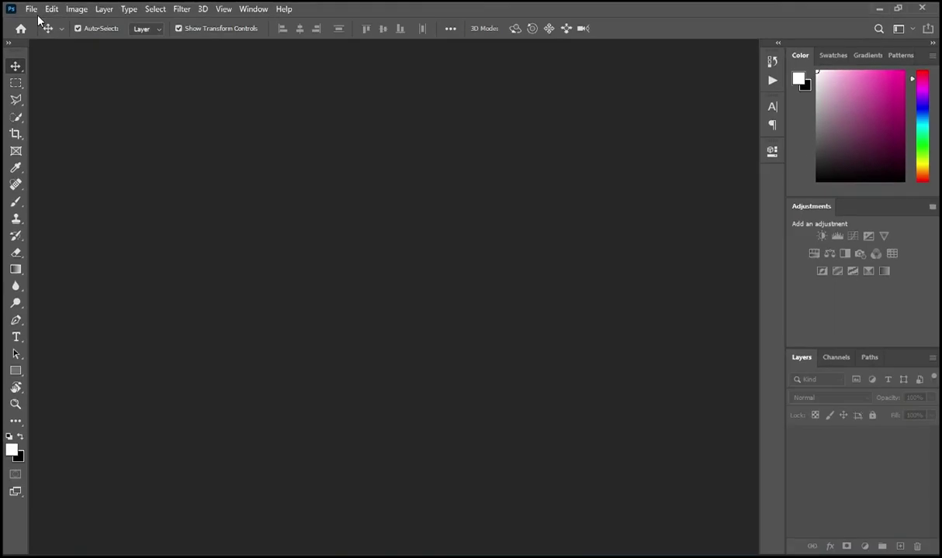
Create a new document 1080 pixels wide and 1080 pixels high at a resolution of 300 pixels/inch.
{"action": "left_click", "coordinate": [208, 118]}
{"action": "left_click", "coordinate": [216, 127]}
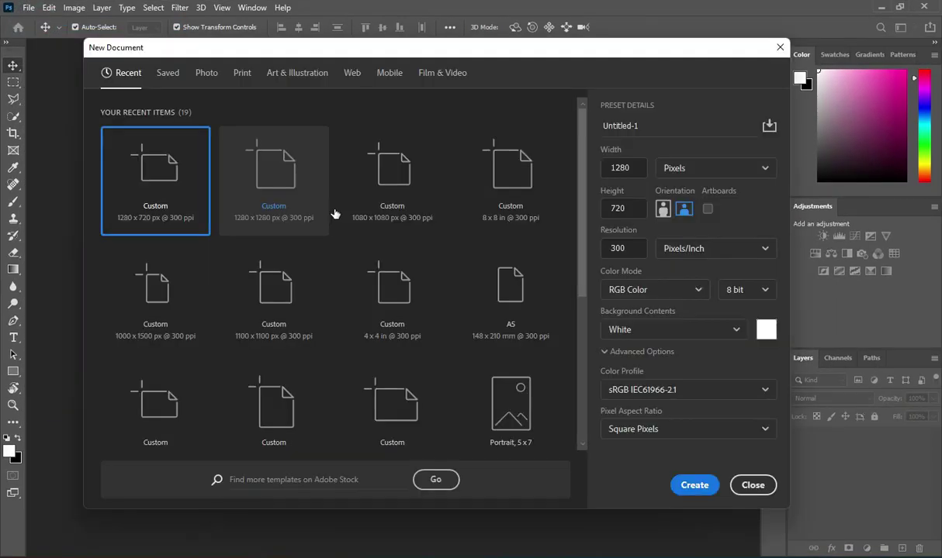
{"action": "left_click", "coordinate": [630, 168]}
{"action": "type", "text": "1"}
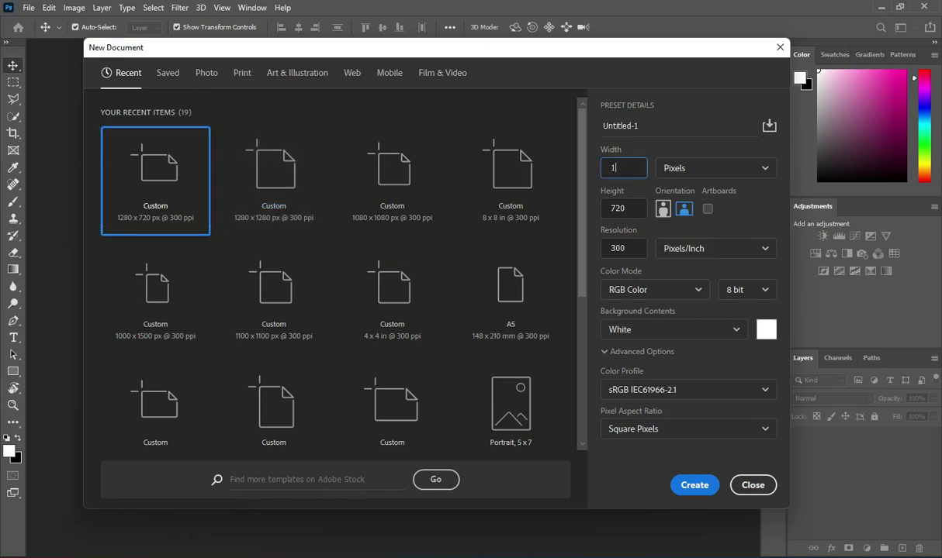
{"action": "type", "text": "01"}
{"action": "key", "text": "BackSpace"}
{"action": "type", "text": "80"}
{"action": "left_click", "coordinate": [634, 208]}
{"action": "type", "text": "108"}
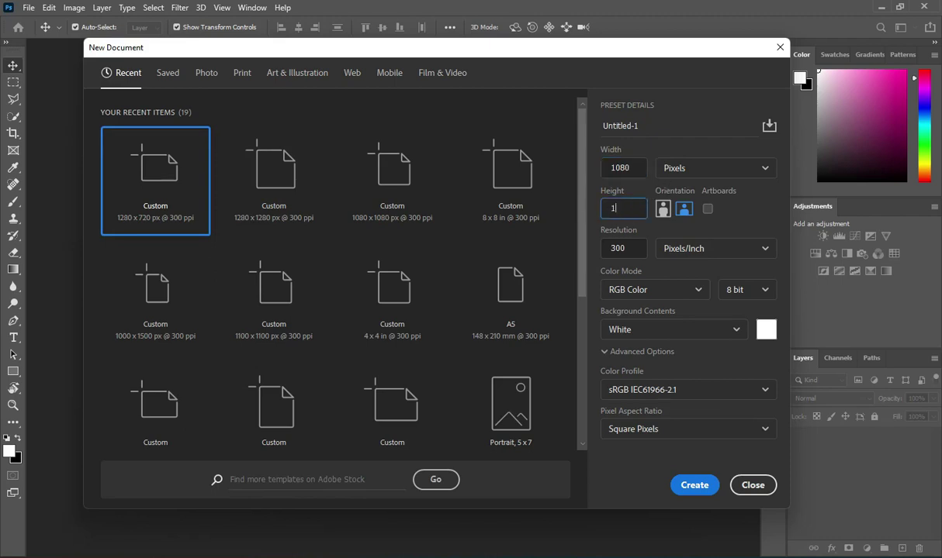
{"action": "left_click", "coordinate": [698, 165]}
{"action": "left_click", "coordinate": [690, 194]}
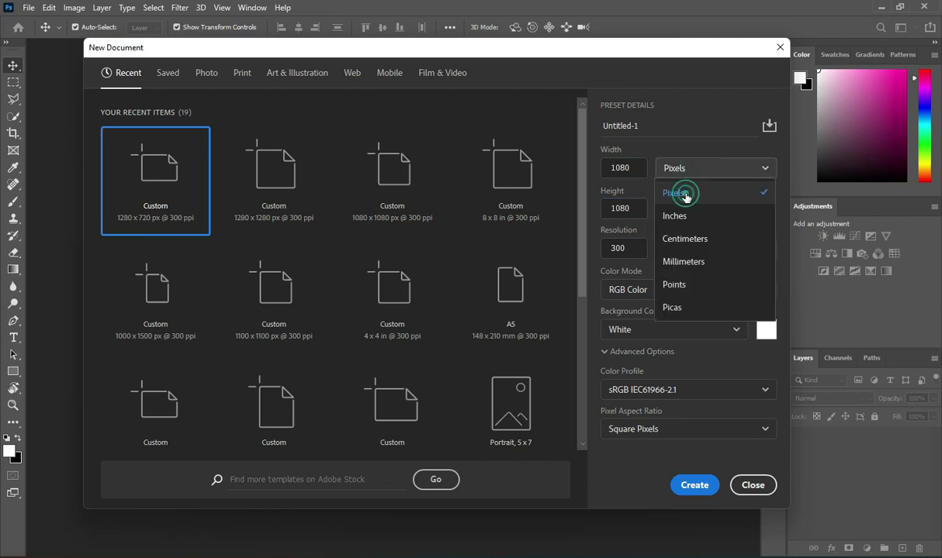
{"action": "left_click", "coordinate": [615, 248]}
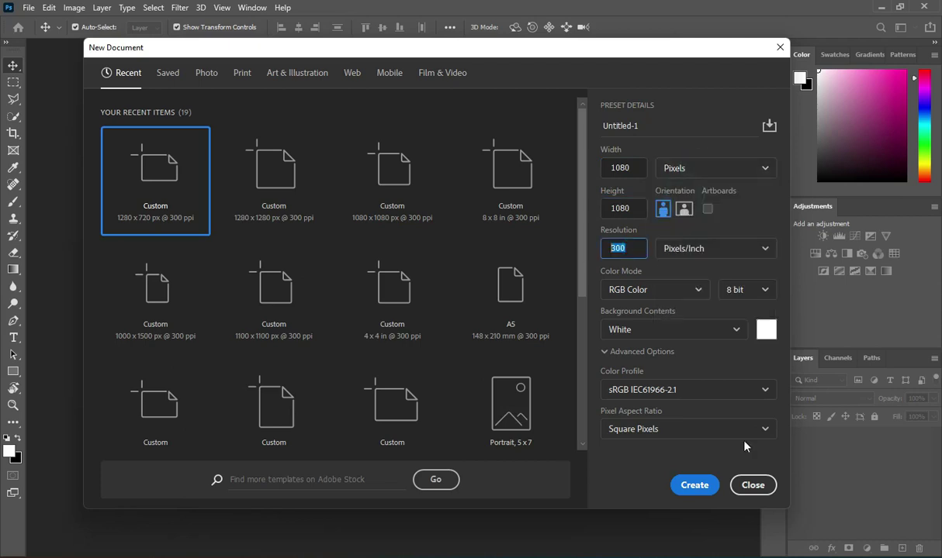
{"action": "left_click", "coordinate": [699, 486]}
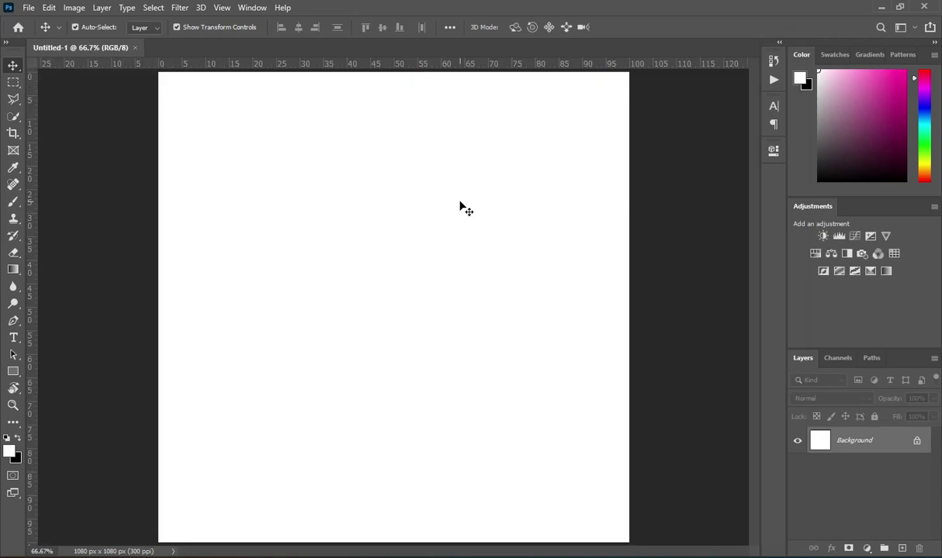
Place the 59873 sky image from the tutorial folder, scale it to about 26.7% and align it with the canvas's lower edge.
{"action": "scroll", "coordinate": [504, 314], "scroll_direction": "down", "scroll_amount": 1}
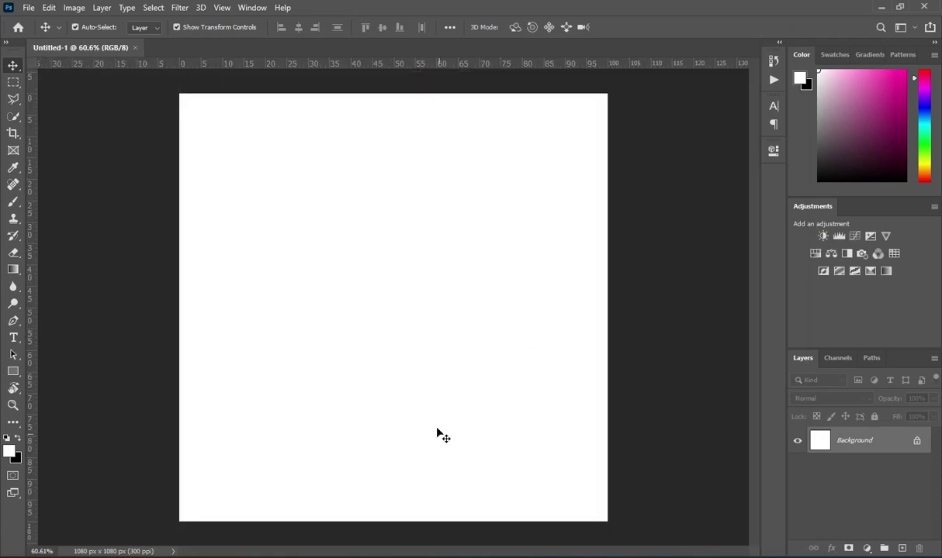
{"action": "key", "text": "super+e"}
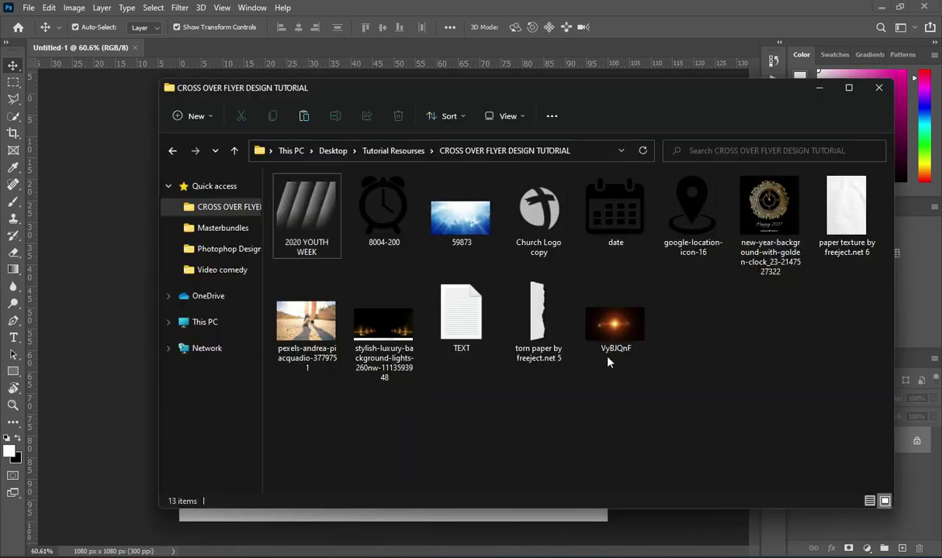
{"action": "left_click", "coordinate": [461, 222]}
{"action": "left_click_drag", "start_coordinate": [462, 222], "coordinate": [117, 303]}
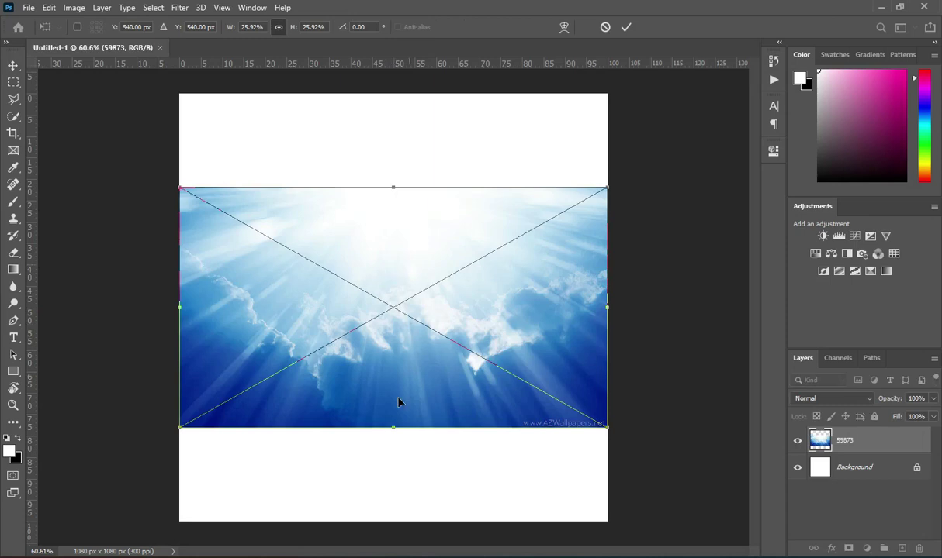
{"action": "left_click_drag", "start_coordinate": [394, 428], "coordinate": [394, 436]}
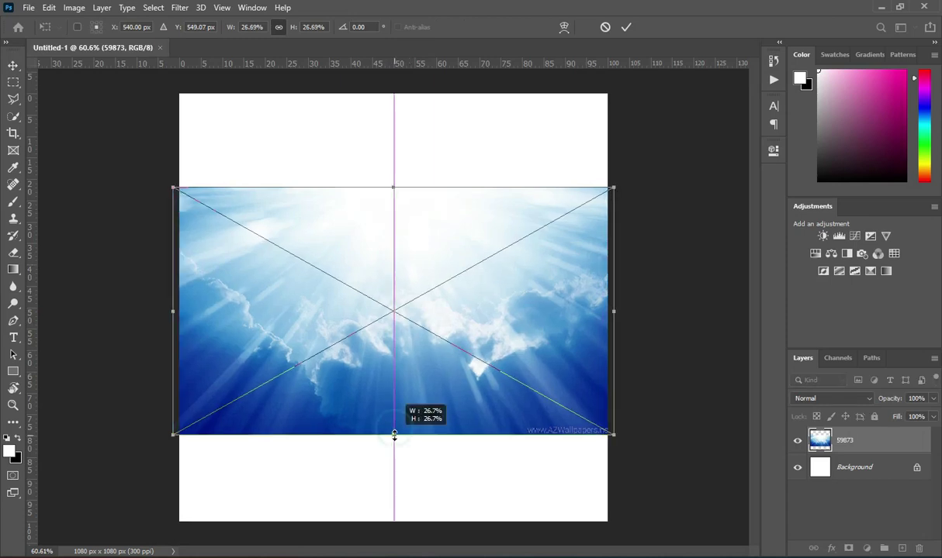
{"action": "left_click_drag", "start_coordinate": [394, 388], "coordinate": [394, 479]}
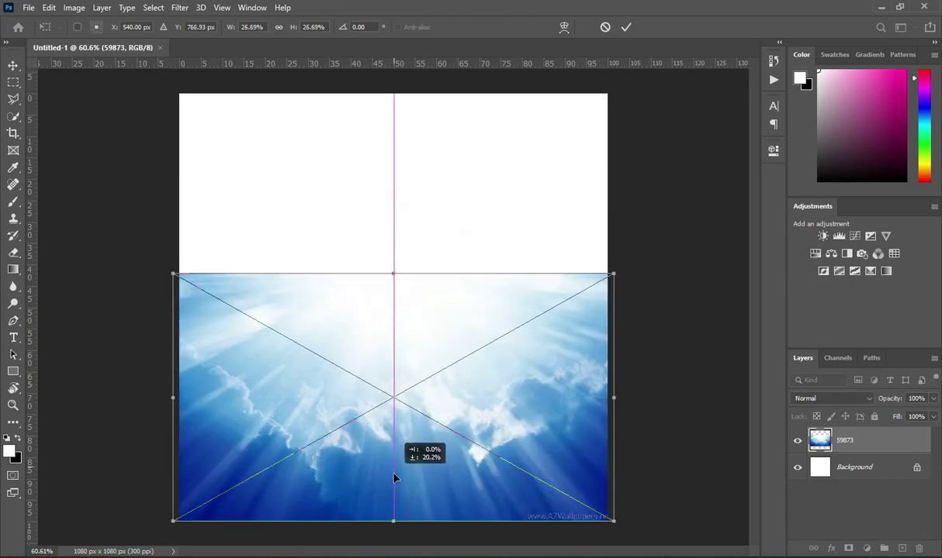
{"action": "left_click", "coordinate": [626, 27]}
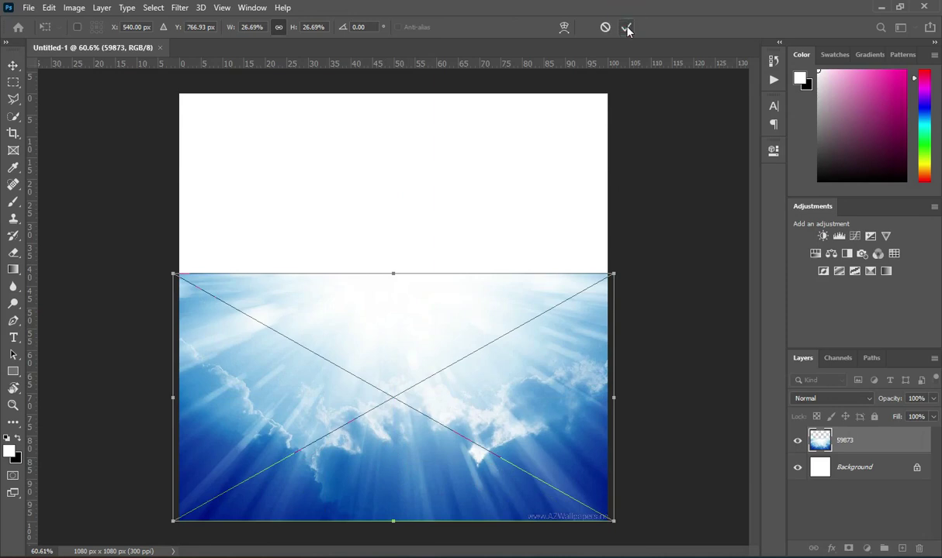
{"action": "left_click", "coordinate": [626, 27]}
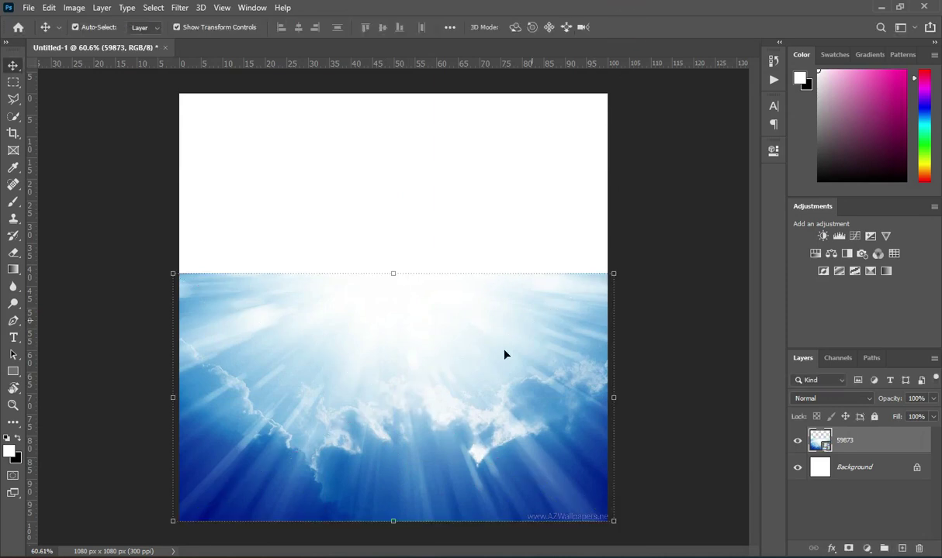
Shift the sky image slightly down so it extends past the canvas's lower edge.
{"action": "mouse_move", "coordinate": [501, 387]}
{"action": "left_mouse_down"}
{"action": "mouse_move", "coordinate": [501, 403]}
{"action": "mouse_move", "coordinate": [501, 387]}
{"action": "left_mouse_up"}
{"action": "left_click", "coordinate": [641, 190]}
{"action": "left_click", "coordinate": [397, 387]}
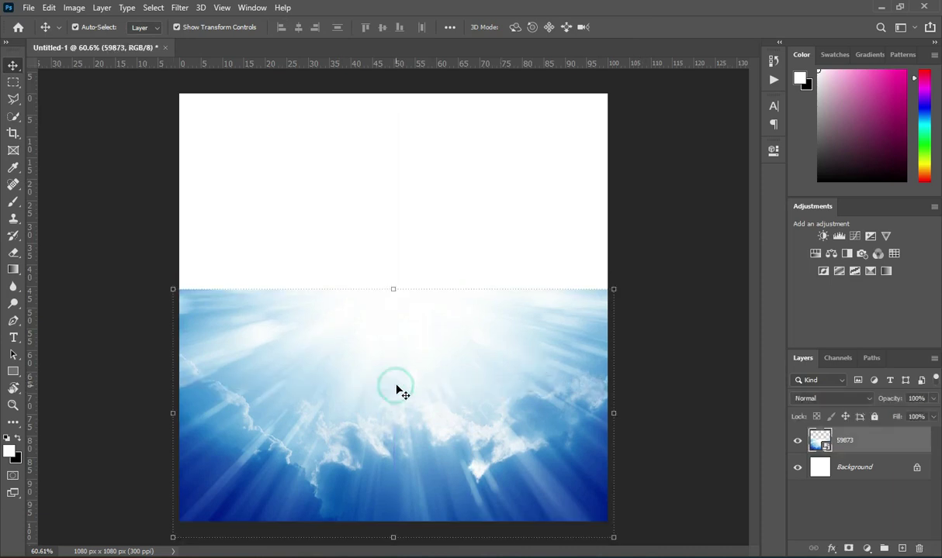
Duplicate the sky layer and mirror the copy vertically into the upper part of the canvas, meeting the original's upper edge.
{"action": "left_click_drag", "start_coordinate": [877, 439], "coordinate": [900, 548]}
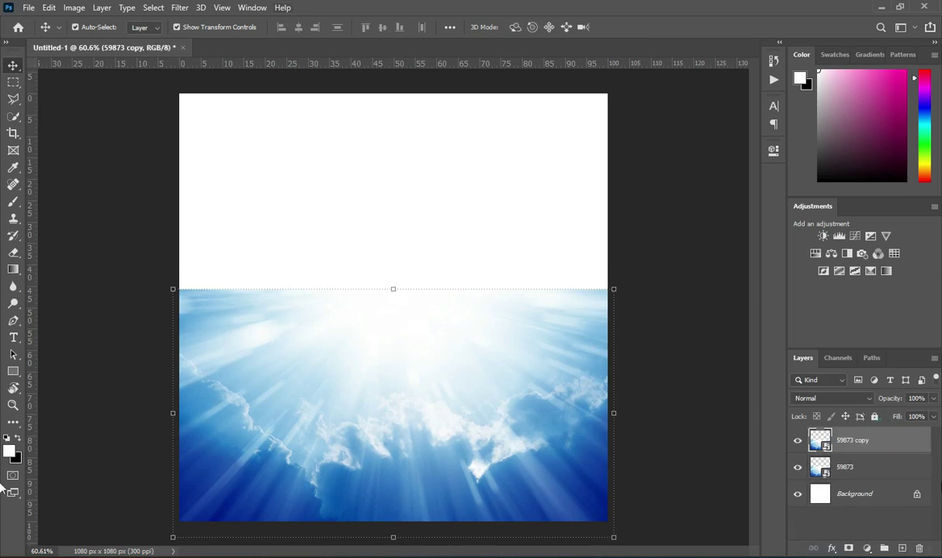
{"action": "left_click", "coordinate": [393, 289]}
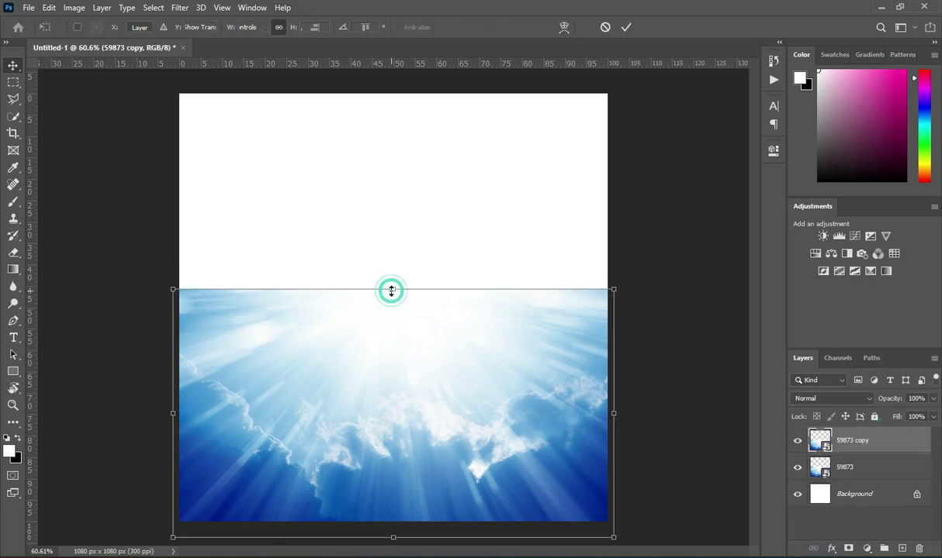
{"action": "right_click", "coordinate": [403, 325]}
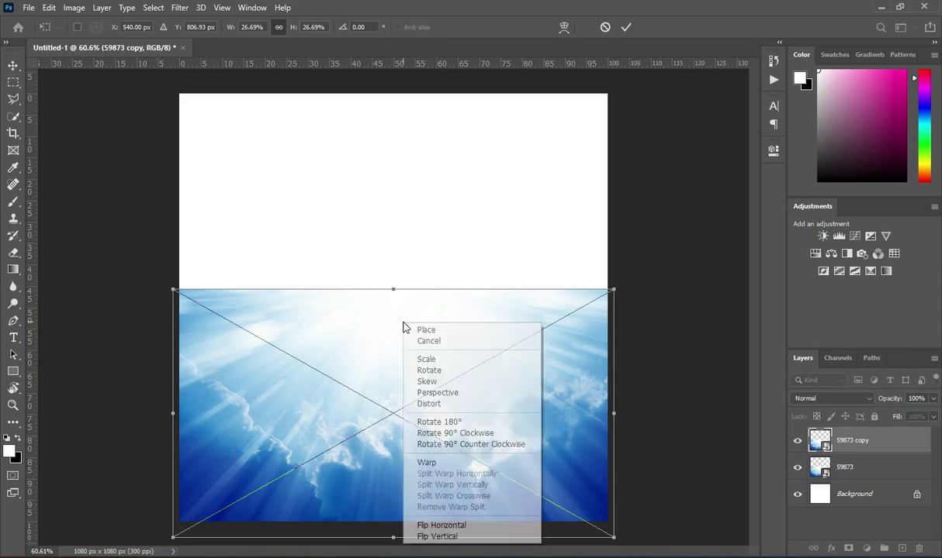
{"action": "left_click", "coordinate": [442, 537]}
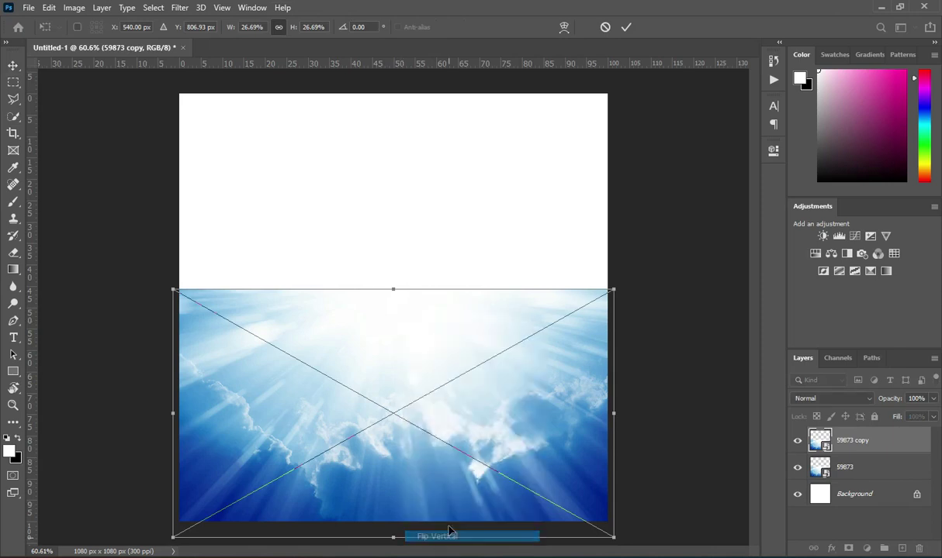
{"action": "left_click_drag", "start_coordinate": [402, 380], "coordinate": [432, 184]}
{"action": "key", "text": "Return"}
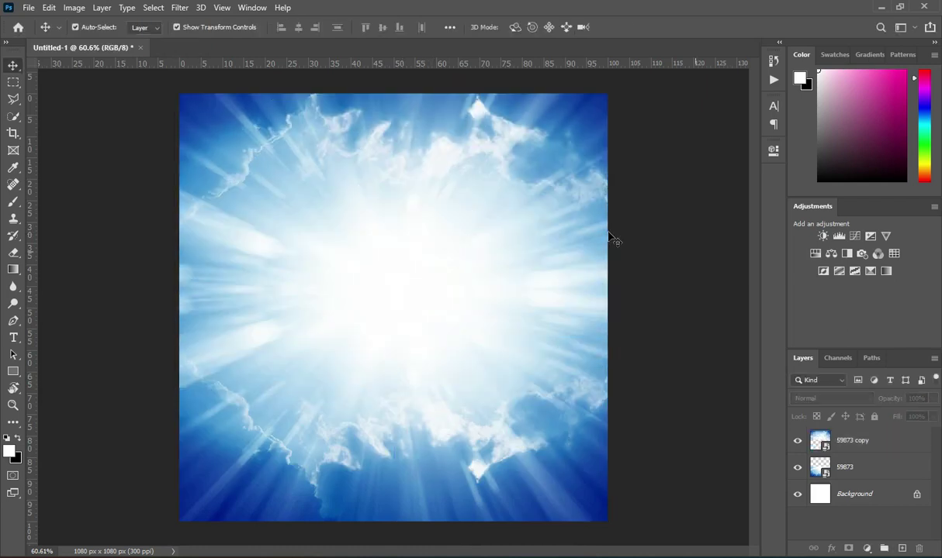
Merge the two sky layers into one and move the merged image slightly down to centre the light burst on the canvas.
{"action": "left_click", "coordinate": [858, 441]}
{"action": "left_click", "coordinate": [859, 468], "text": "shift"}
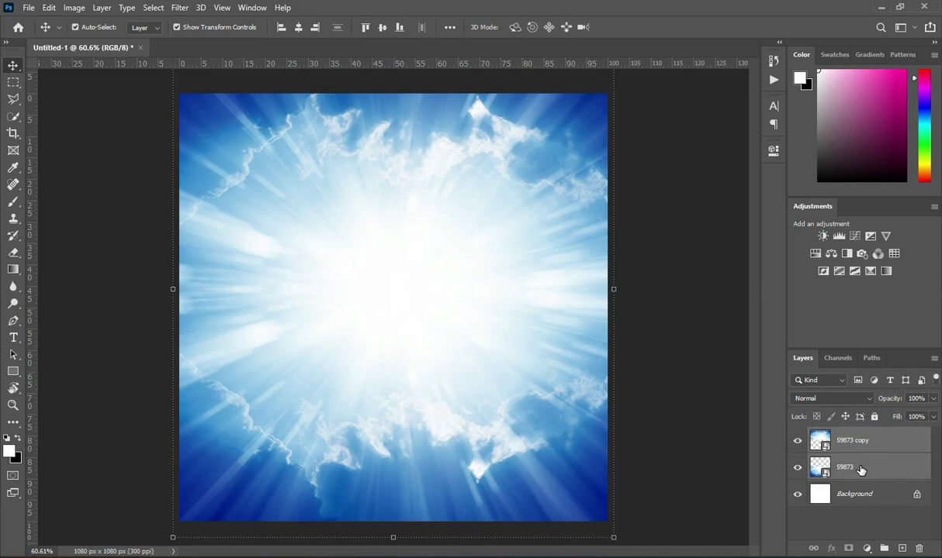
{"action": "right_click", "coordinate": [861, 470]}
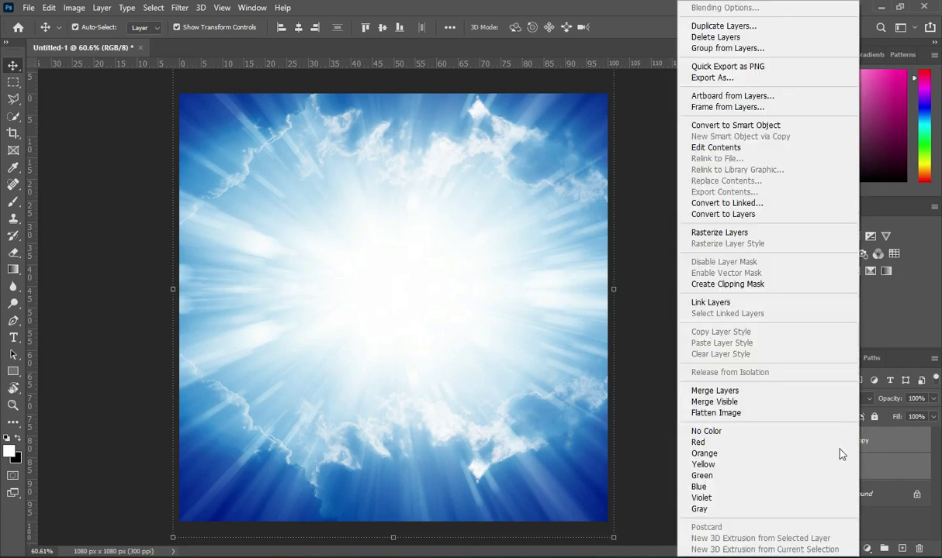
{"action": "left_click", "coordinate": [729, 391]}
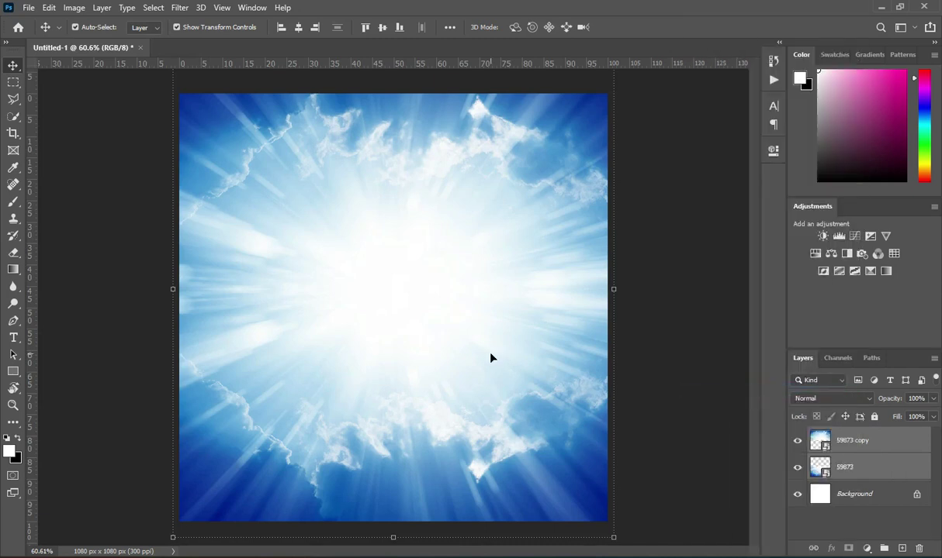
{"action": "left_click_drag", "start_coordinate": [406, 286], "coordinate": [405, 296]}
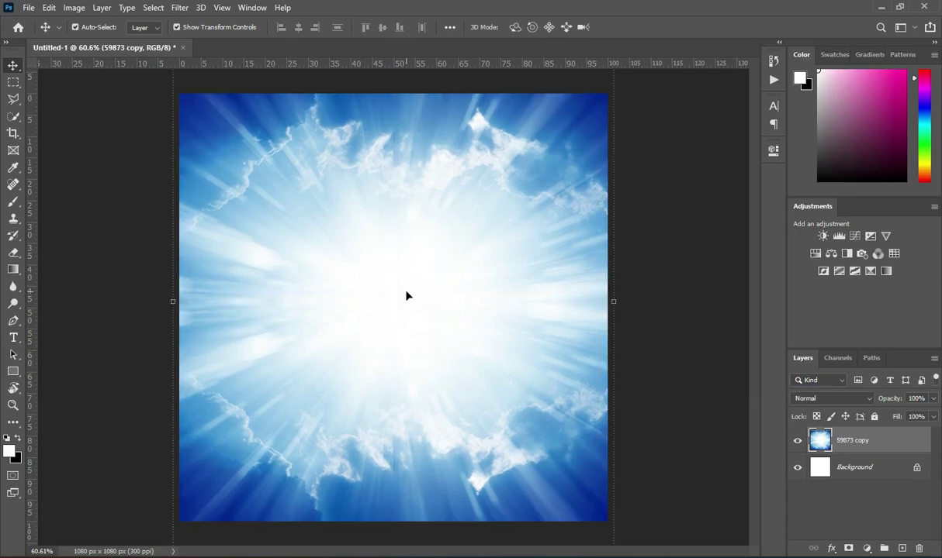
{"action": "left_click", "coordinate": [747, 495]}
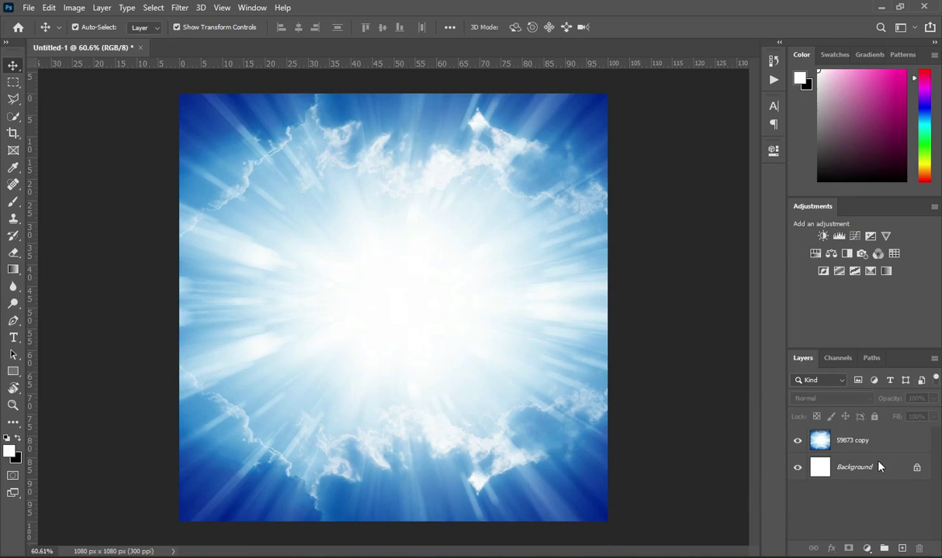
Add a Hue/Saturation adjustment clipped to the merged sky layer with hue +121, saturation +100 and lightness -83.
{"action": "left_click", "coordinate": [863, 443]}
{"action": "left_click", "coordinate": [866, 548]}
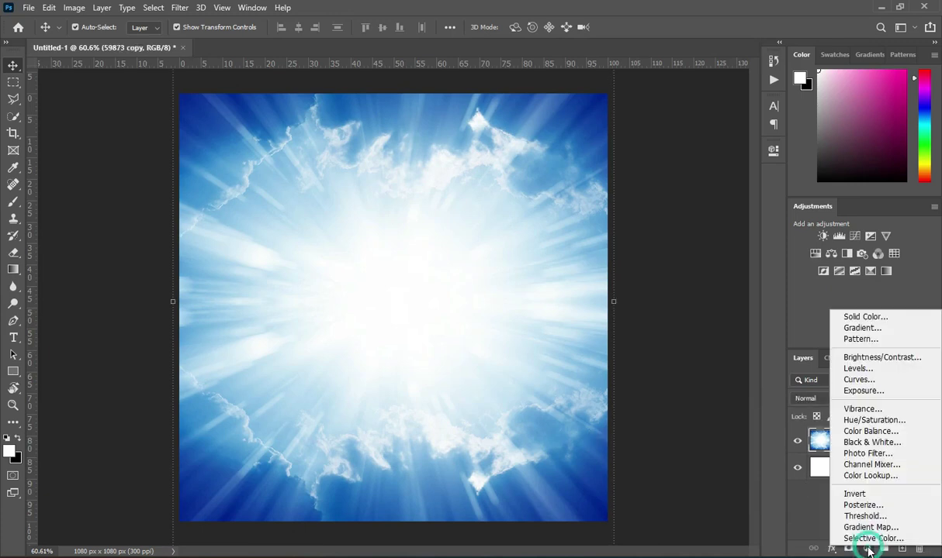
{"action": "left_click", "coordinate": [880, 420]}
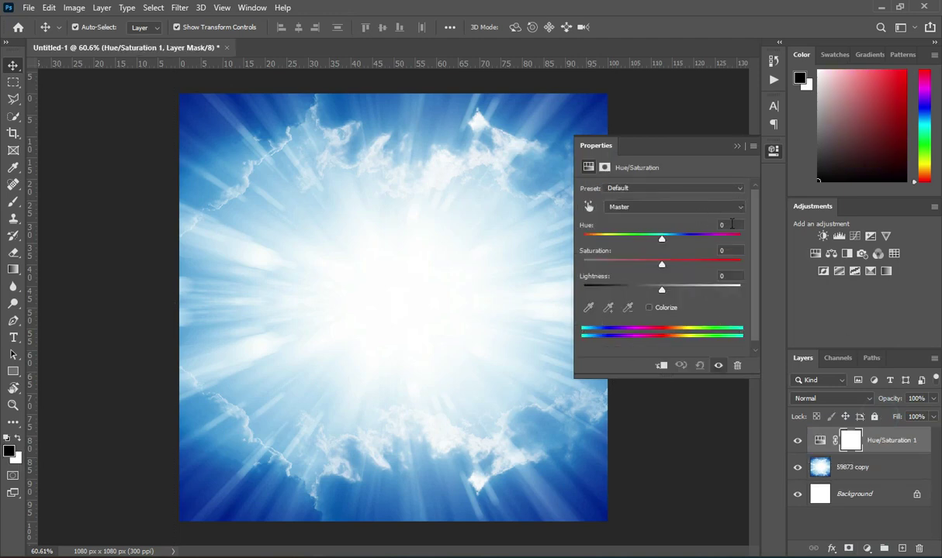
{"action": "left_click", "coordinate": [727, 224]}
{"action": "type", "text": "121"}
{"action": "left_click", "coordinate": [728, 251]}
{"action": "type", "text": "+100"}
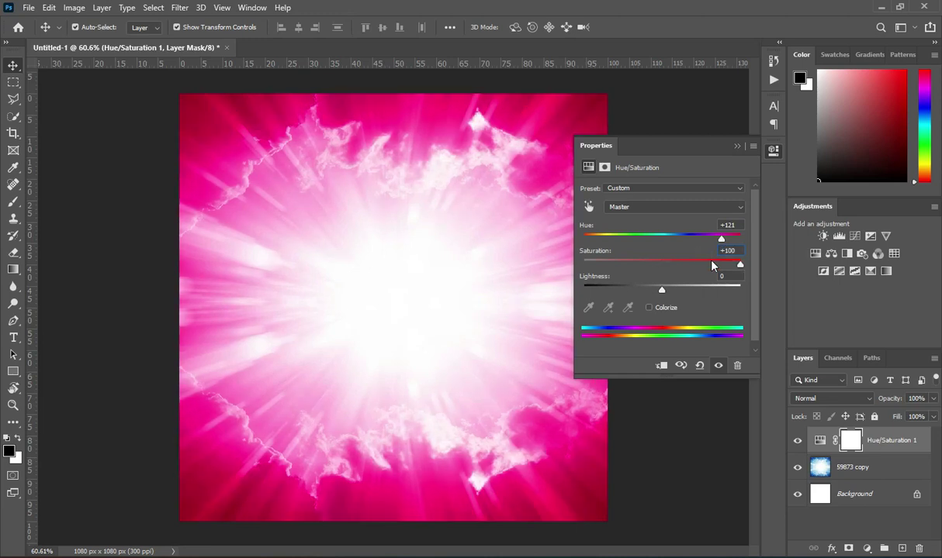
{"action": "left_click", "coordinate": [731, 277]}
{"action": "type", "text": "-83"}
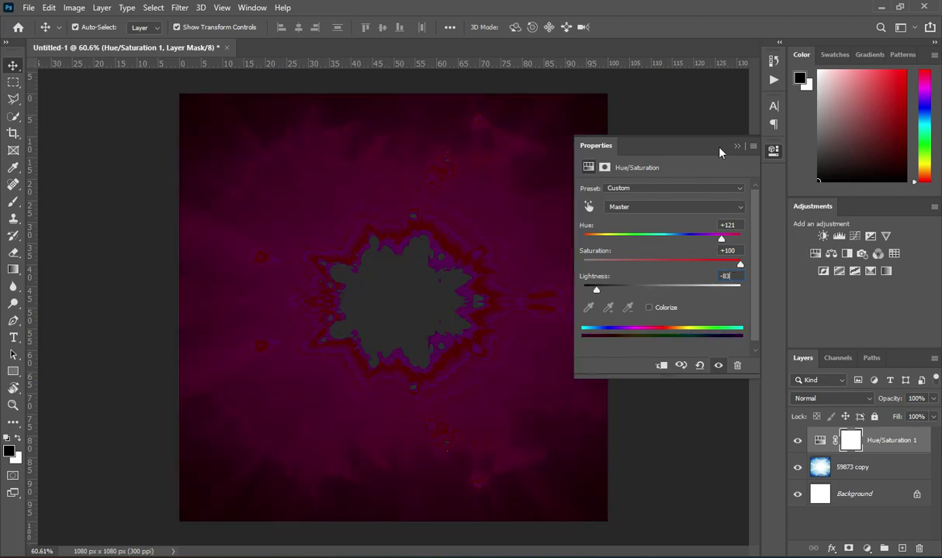
{"action": "left_click", "coordinate": [659, 367]}
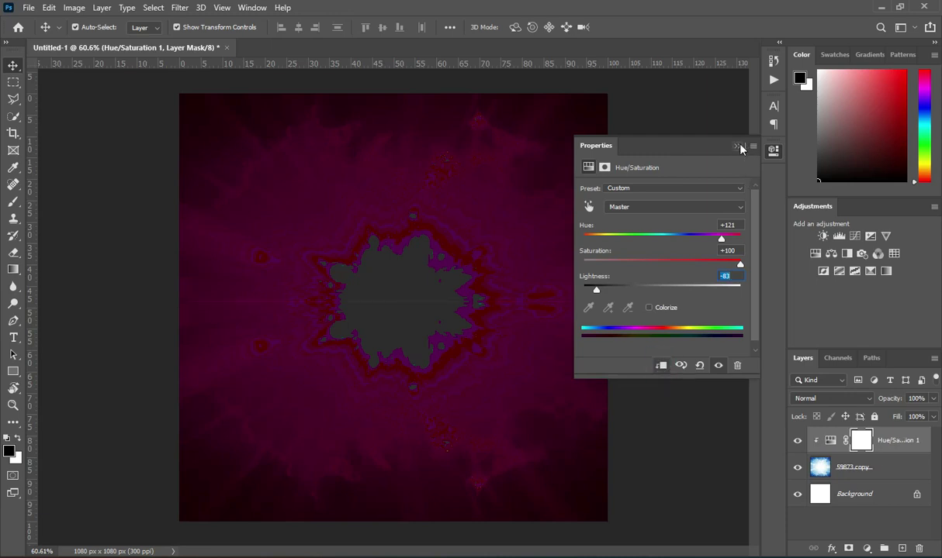
{"action": "left_click", "coordinate": [737, 147]}
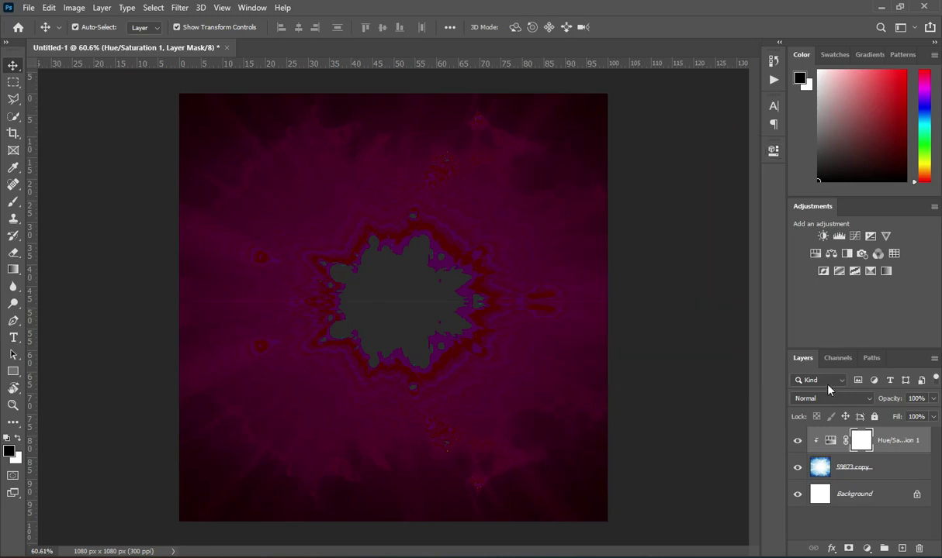
Add a new layer above the Hue/Saturation adjustment and choose the Soft Round brush with 0% hardness.
{"action": "left_click", "coordinate": [903, 549]}
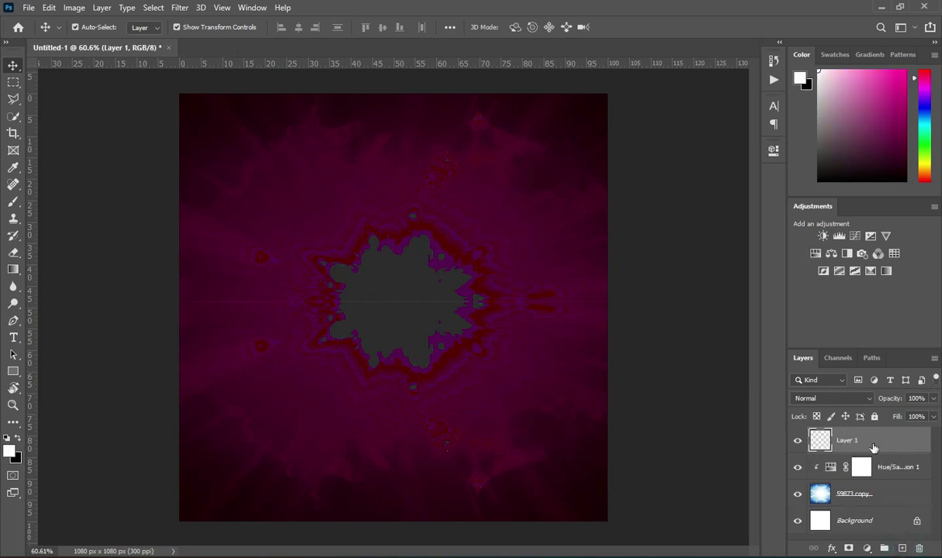
{"action": "left_click", "coordinate": [14, 200]}
{"action": "left_click", "coordinate": [60, 204]}
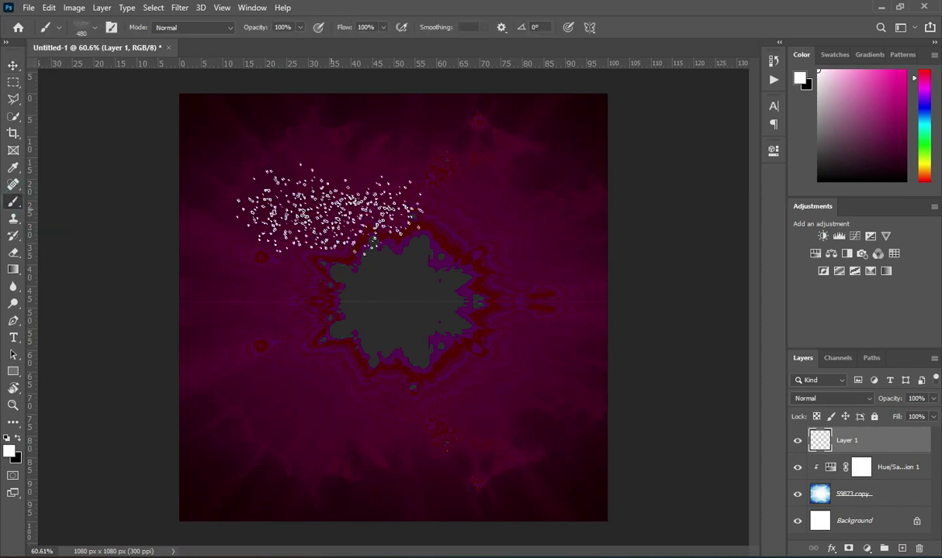
{"action": "left_click", "coordinate": [93, 28]}
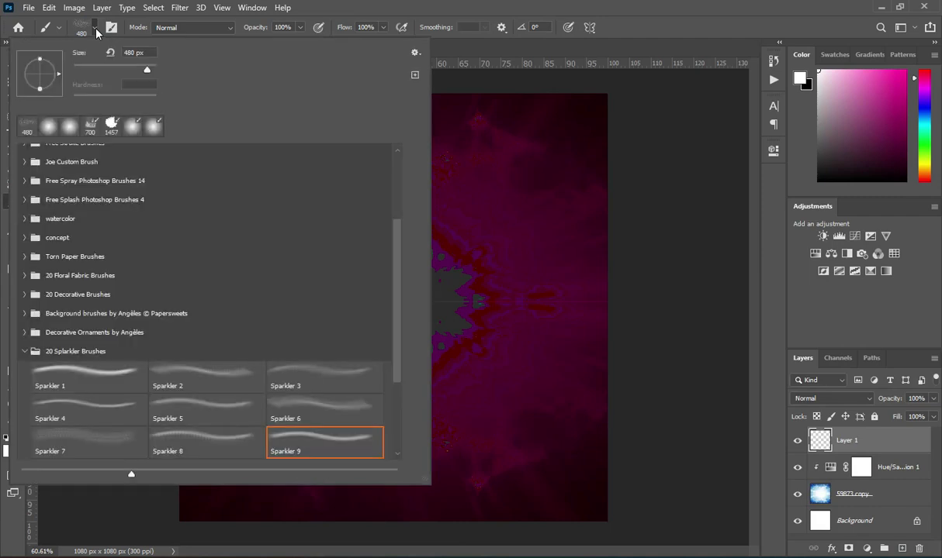
{"action": "left_click_drag", "start_coordinate": [389, 201], "coordinate": [391, 158]}
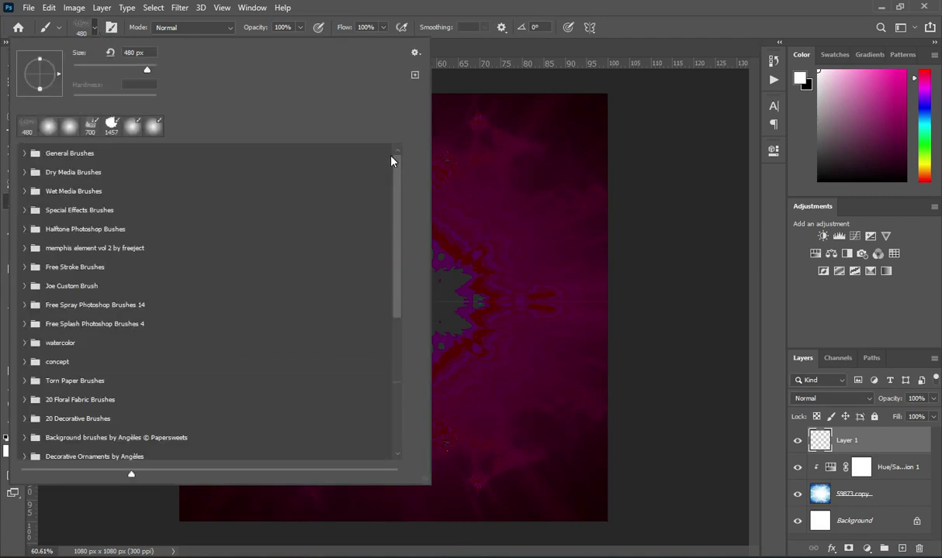
{"action": "left_click", "coordinate": [25, 153]}
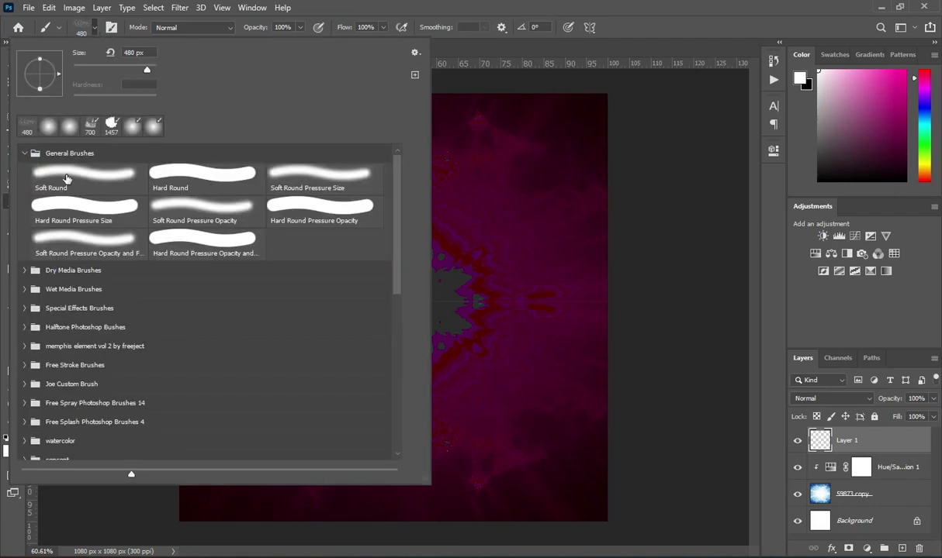
{"action": "left_click", "coordinate": [78, 174]}
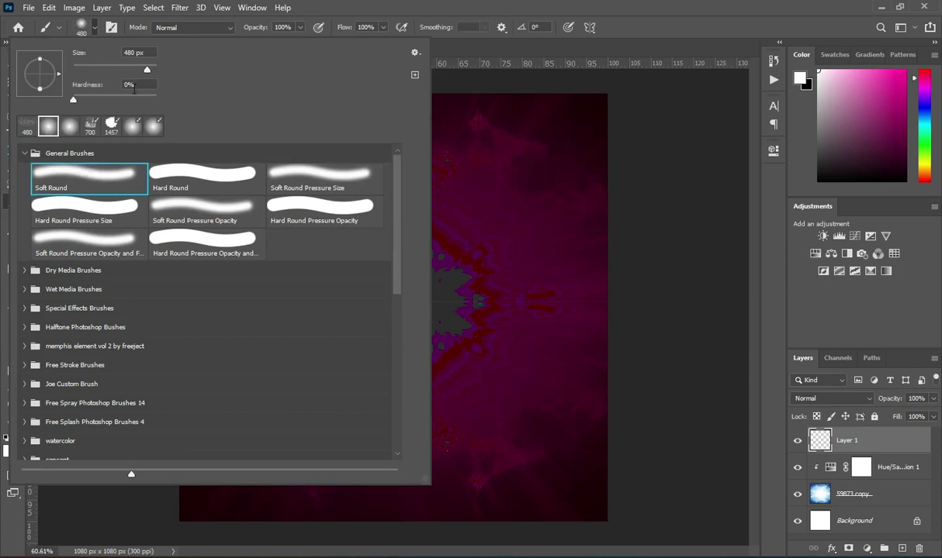
{"action": "left_click", "coordinate": [26, 153]}
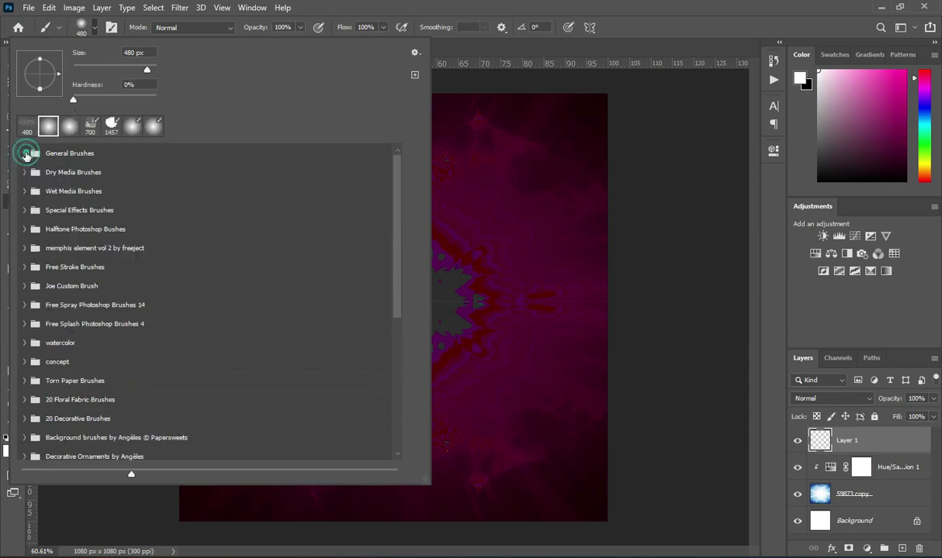
{"action": "left_click", "coordinate": [90, 29]}
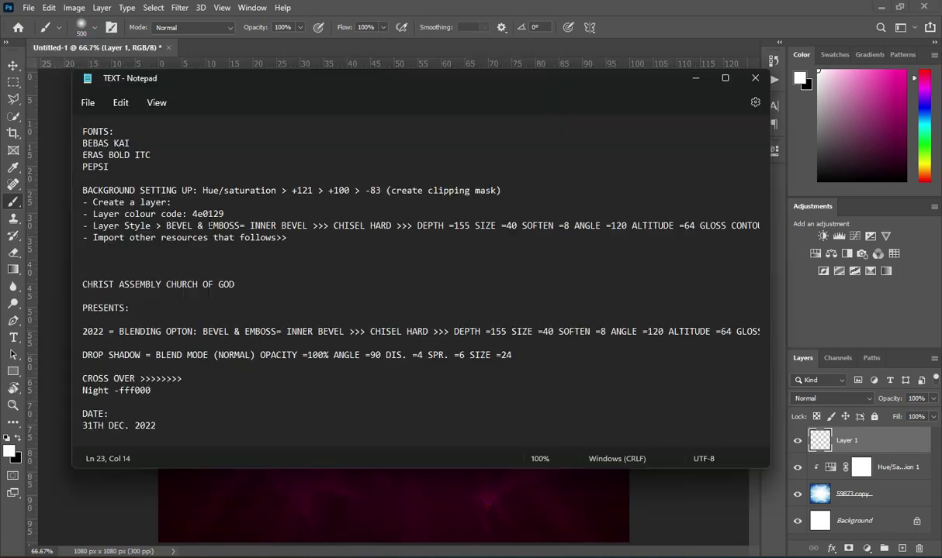
Copy the layer colour code from the Notepad notes, then return to Photoshop and set the foreground colour to 4e0129.
{"action": "double_click", "coordinate": [194, 213]}
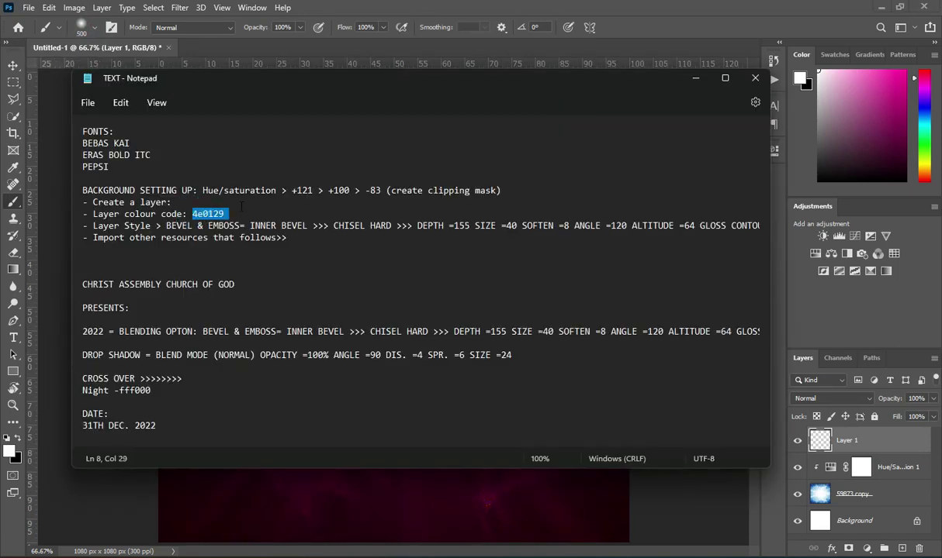
{"action": "left_click_drag", "start_coordinate": [225, 213], "coordinate": [197, 213]}
{"action": "left_click", "coordinate": [695, 77]}
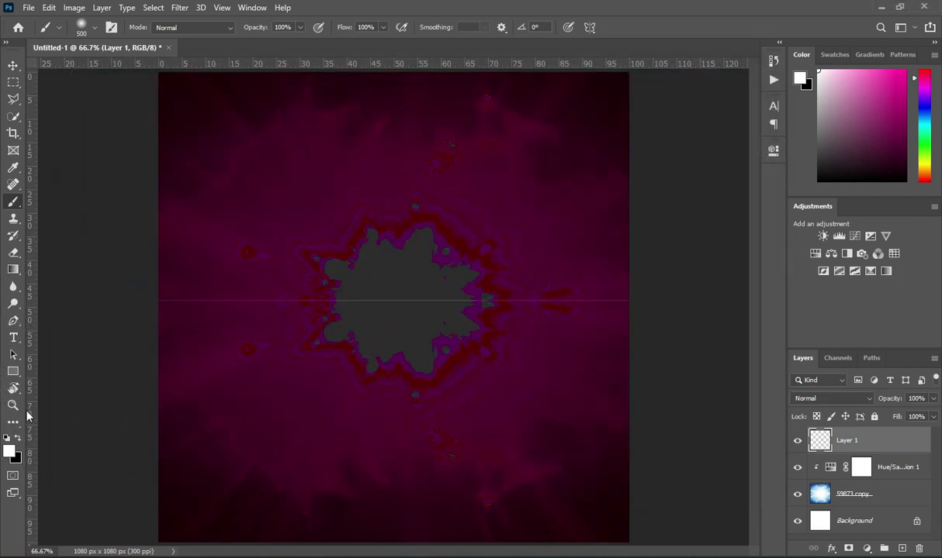
{"action": "left_click", "coordinate": [11, 449]}
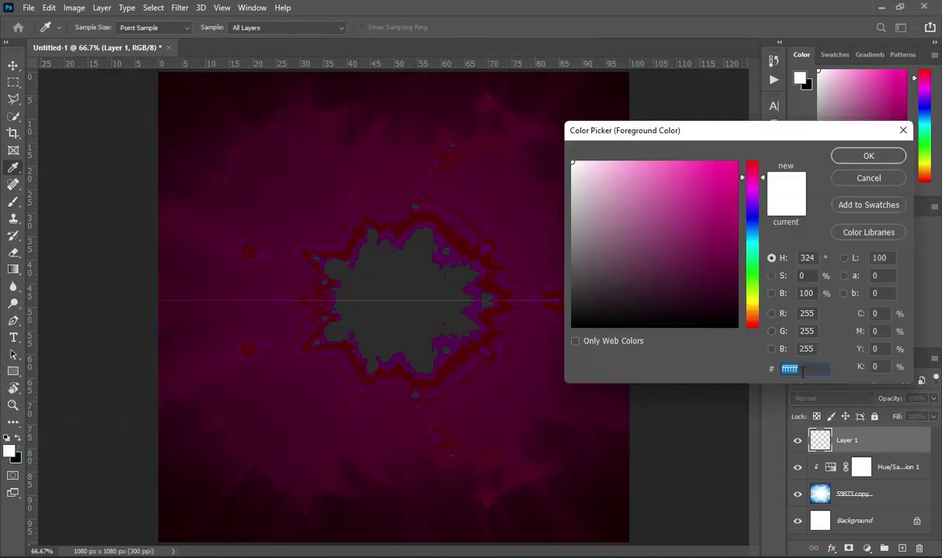
{"action": "key", "text": "ctrl+v"}
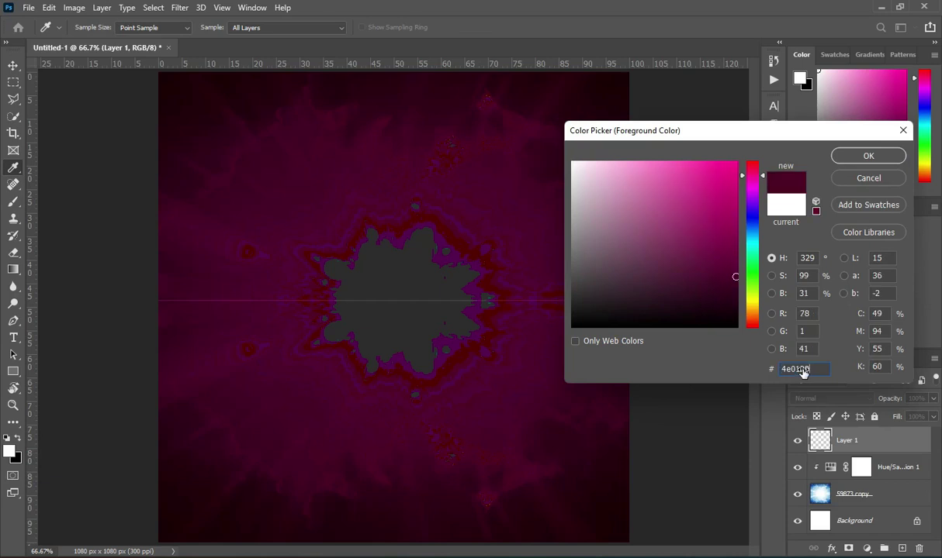
{"action": "key", "text": "b"}
{"action": "left_click", "coordinate": [868, 156]}
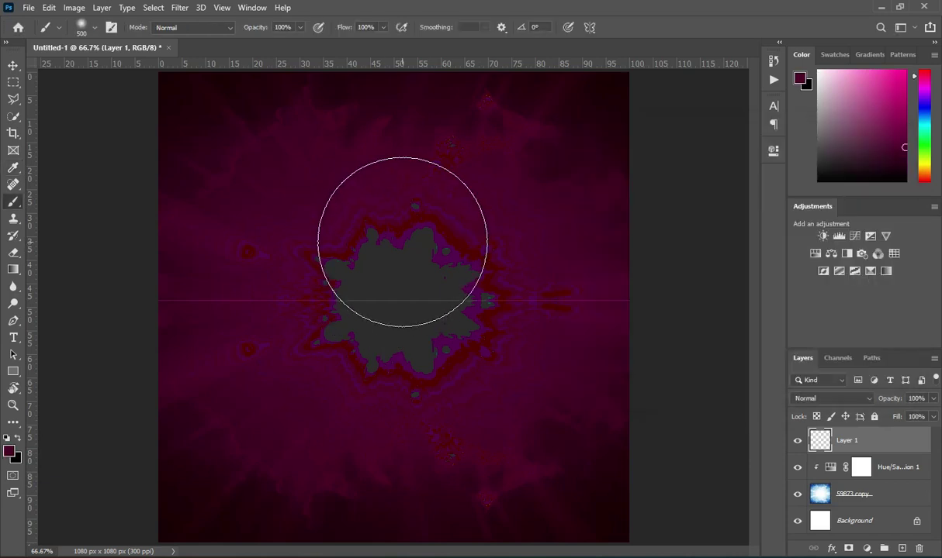
{"action": "left_click", "coordinate": [401, 224]}
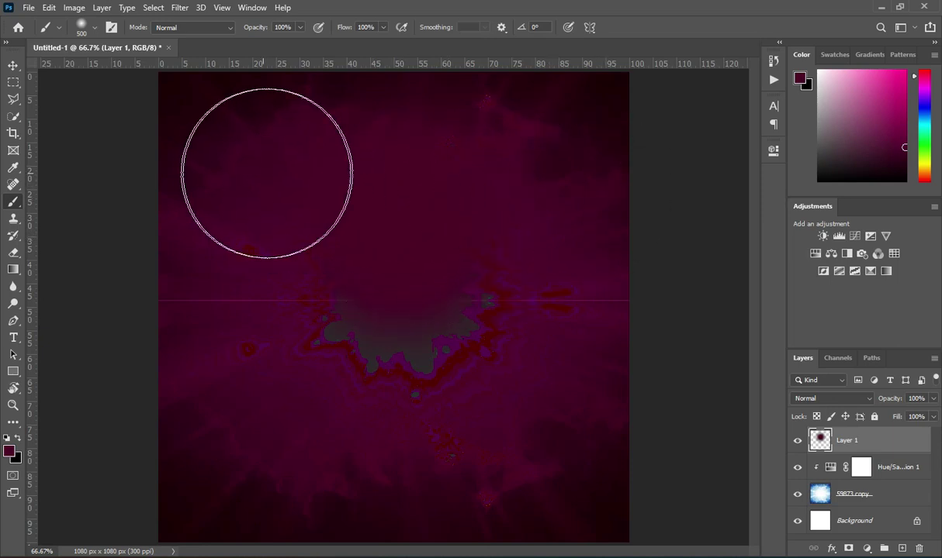
{"action": "left_click", "coordinate": [13, 66]}
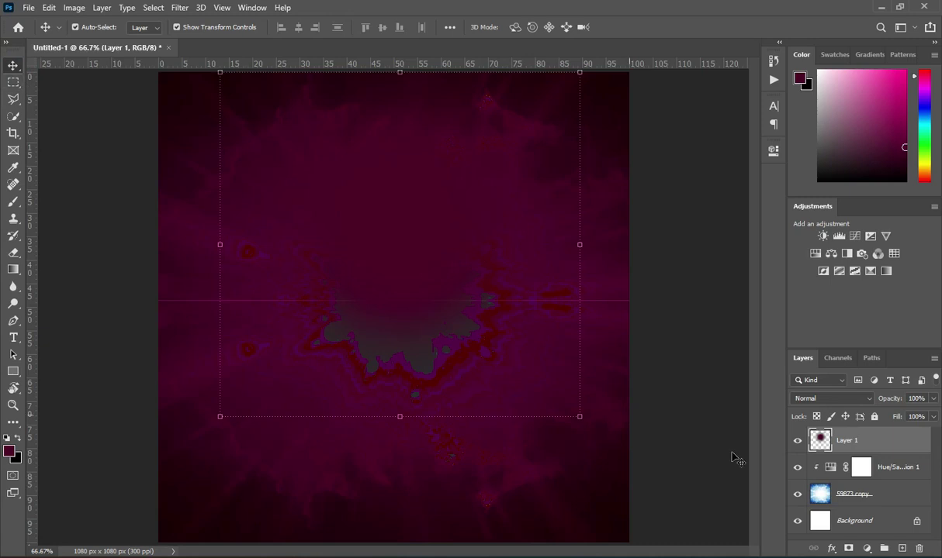
{"action": "left_click", "coordinate": [830, 548]}
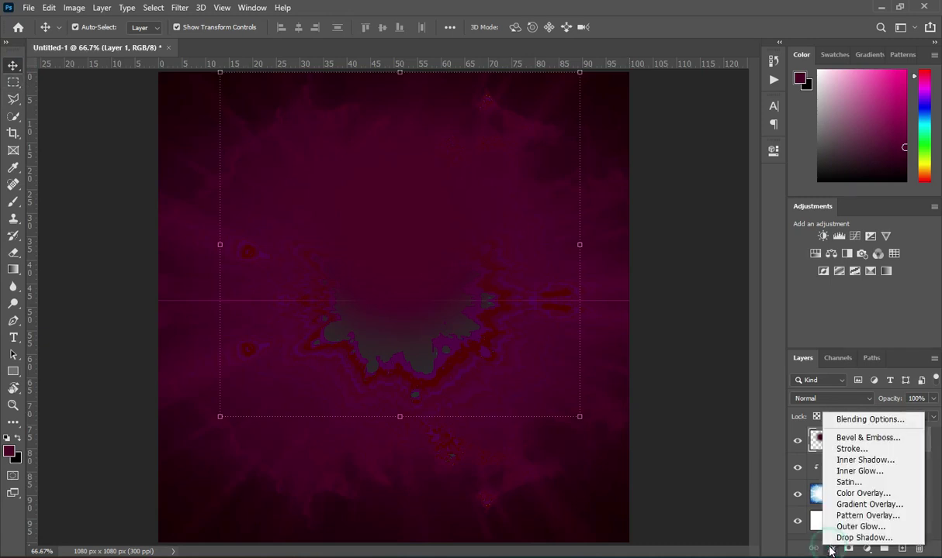
{"action": "left_click", "coordinate": [870, 437]}
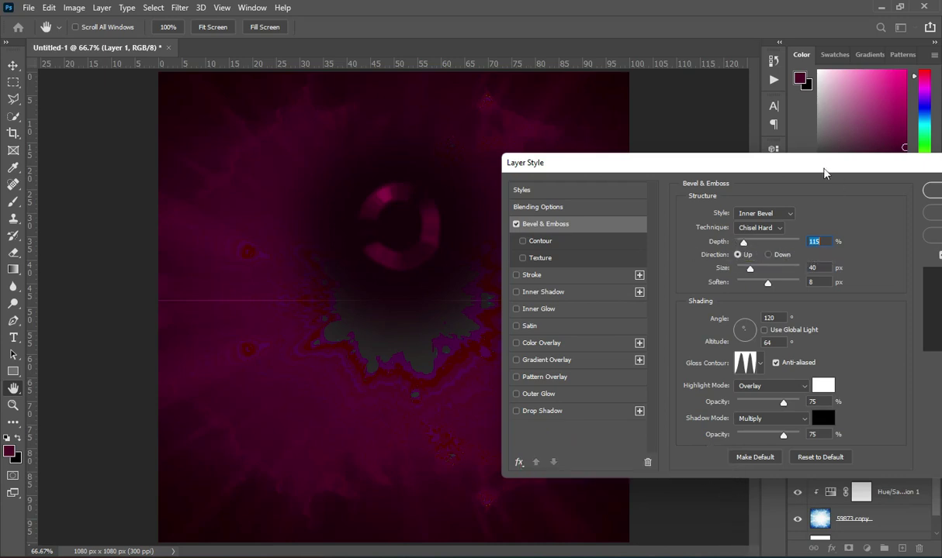
{"action": "left_click_drag", "start_coordinate": [824, 173], "coordinate": [734, 173]}
{"action": "left_click", "coordinate": [870, 214]}
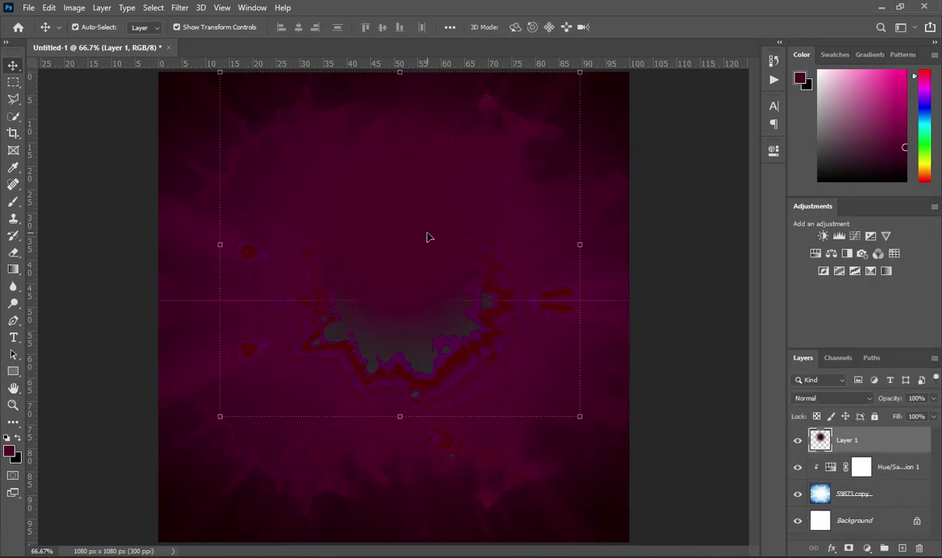
Enlarge the soft brush to 600 px and paint the dark magenta over the grey burst at the canvas centre on Layer 1.
{"action": "left_click", "coordinate": [13, 203]}
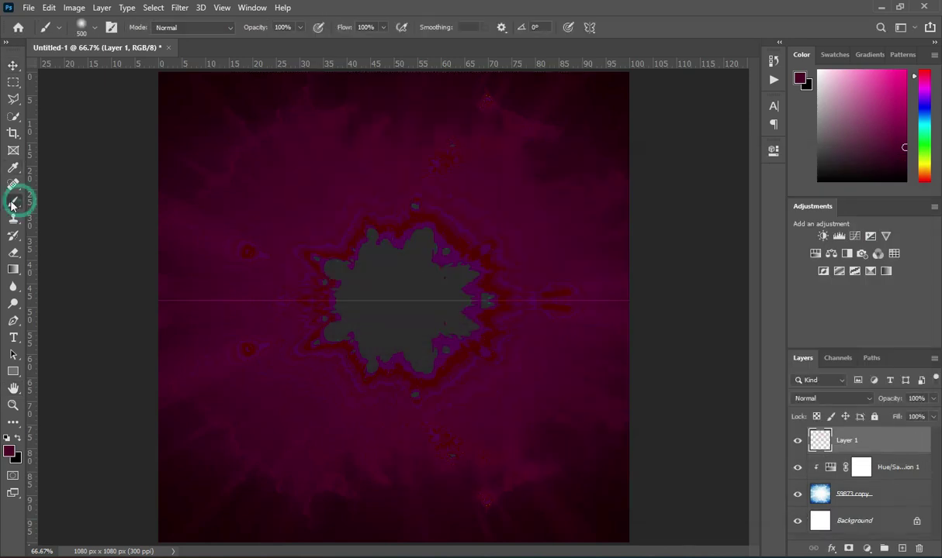
{"action": "key", "text": "bracketright"}
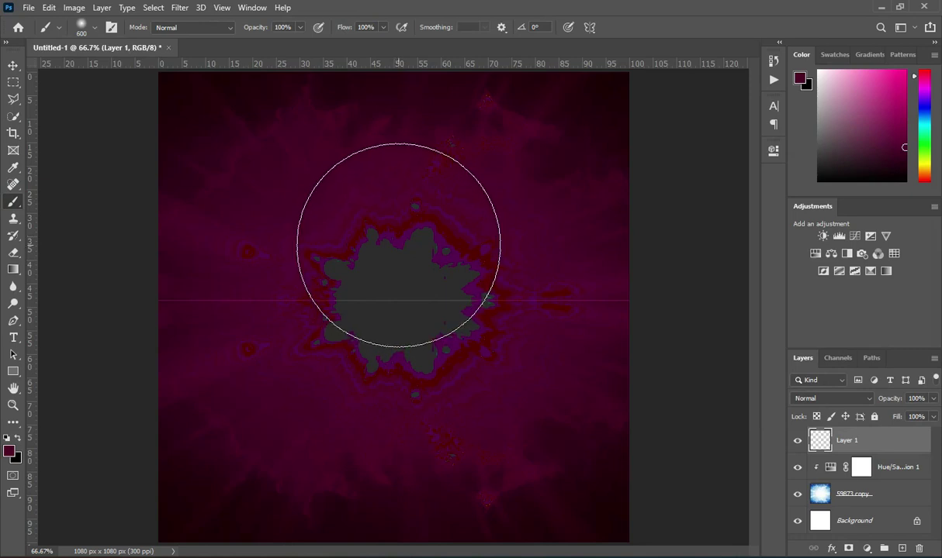
{"action": "left_click", "coordinate": [399, 245]}
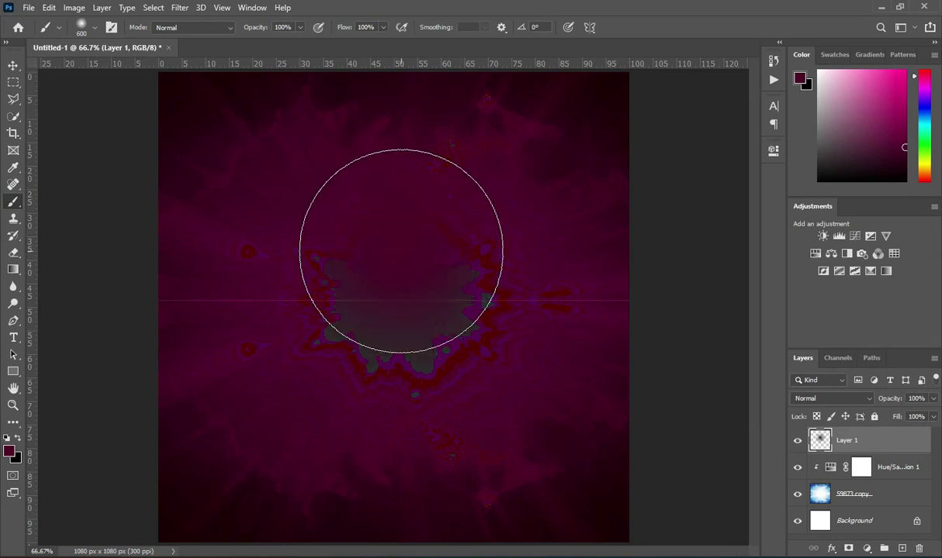
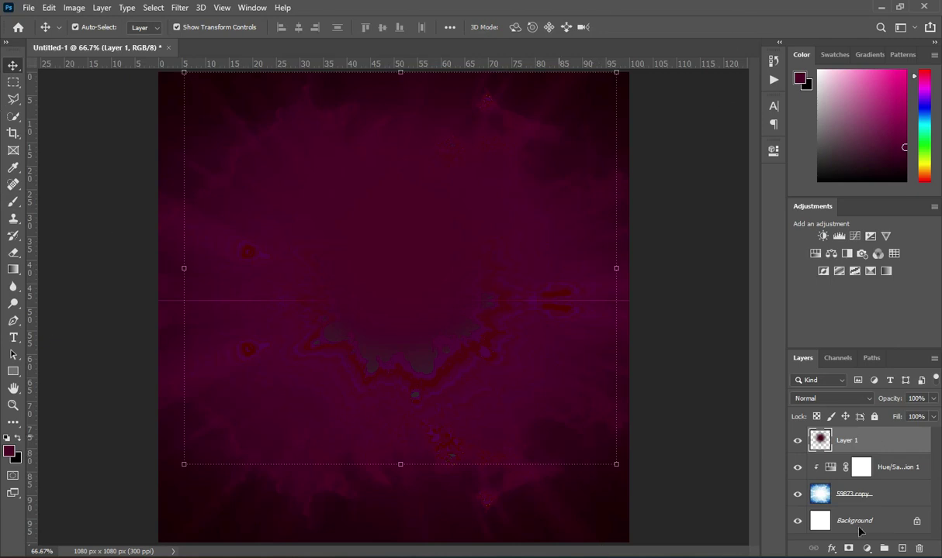
Enable Bevel & Emboss on the painted layer with style Inner Bevel and technique Chisel Hard, keeping the canvas effect in view.
{"action": "left_click", "coordinate": [830, 549]}
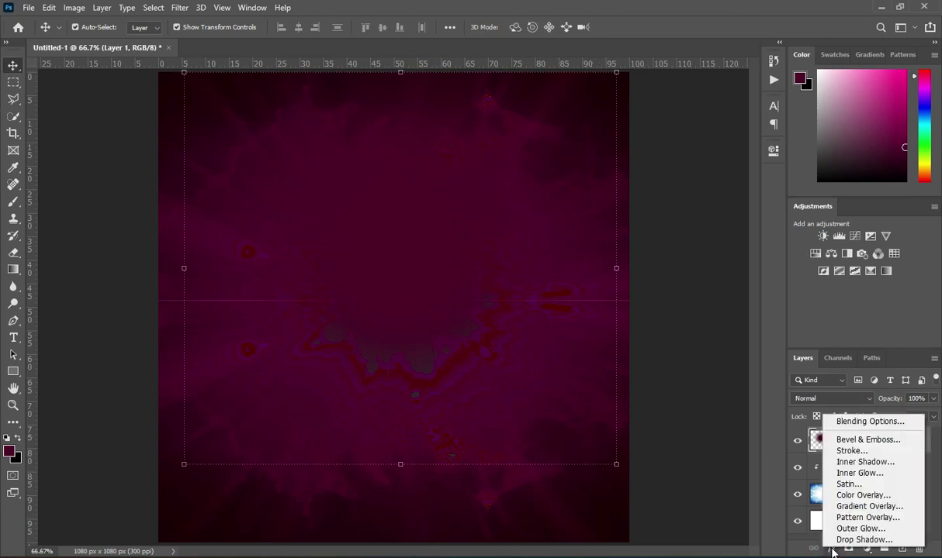
{"action": "left_click", "coordinate": [877, 422]}
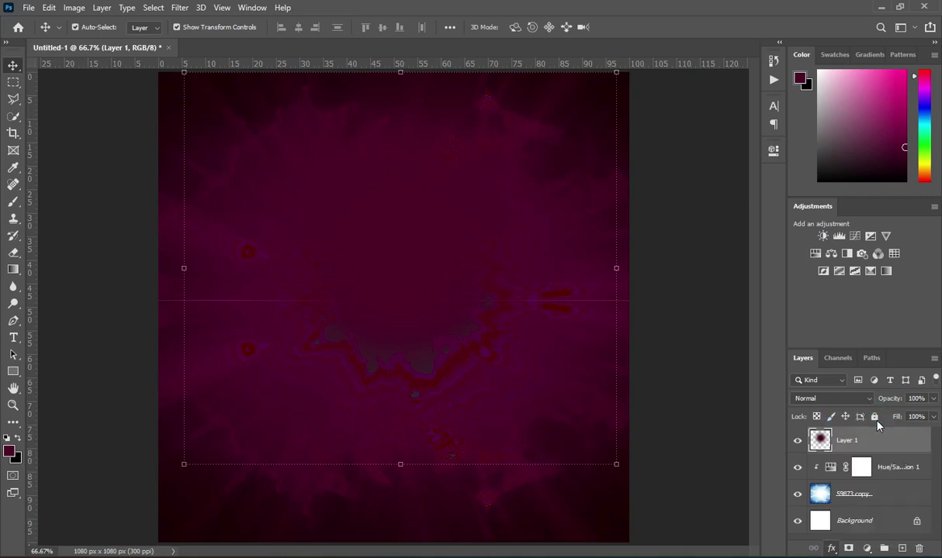
{"action": "left_click", "coordinate": [605, 159]}
{"action": "left_click_drag", "start_coordinate": [720, 157], "coordinate": [722, 159]}
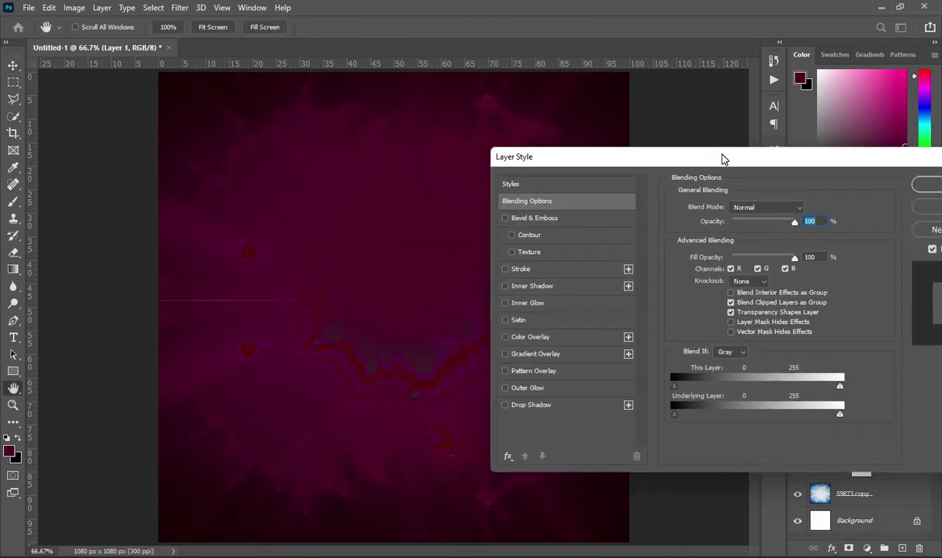
{"action": "left_click", "coordinate": [545, 221]}
{"action": "left_click", "coordinate": [607, 160]}
{"action": "left_click_drag", "start_coordinate": [623, 165], "coordinate": [657, 166]}
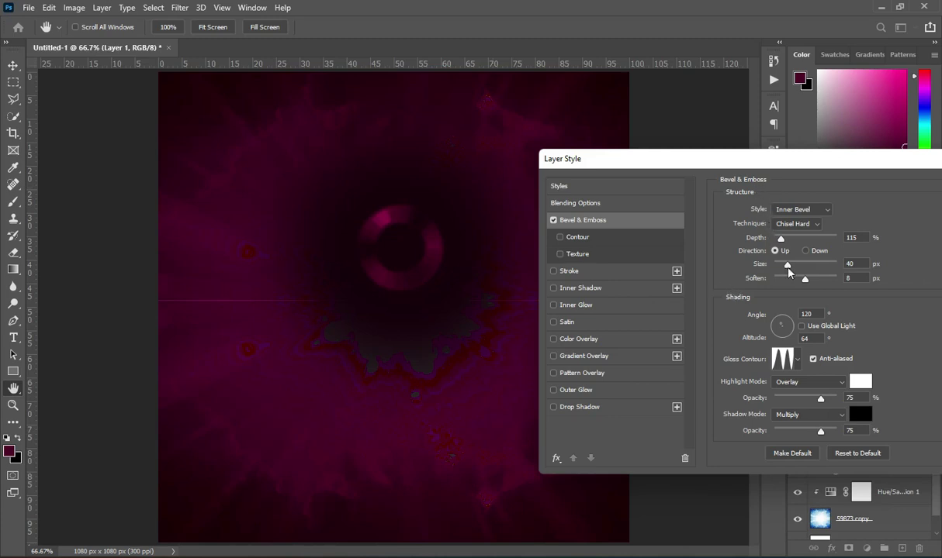
Try smaller Bevel & Emboss sizes of 27 px and 32 px on the painted layer.
{"action": "left_click", "coordinate": [786, 265]}
{"action": "left_click_drag", "start_coordinate": [786, 266], "coordinate": [781, 265]}
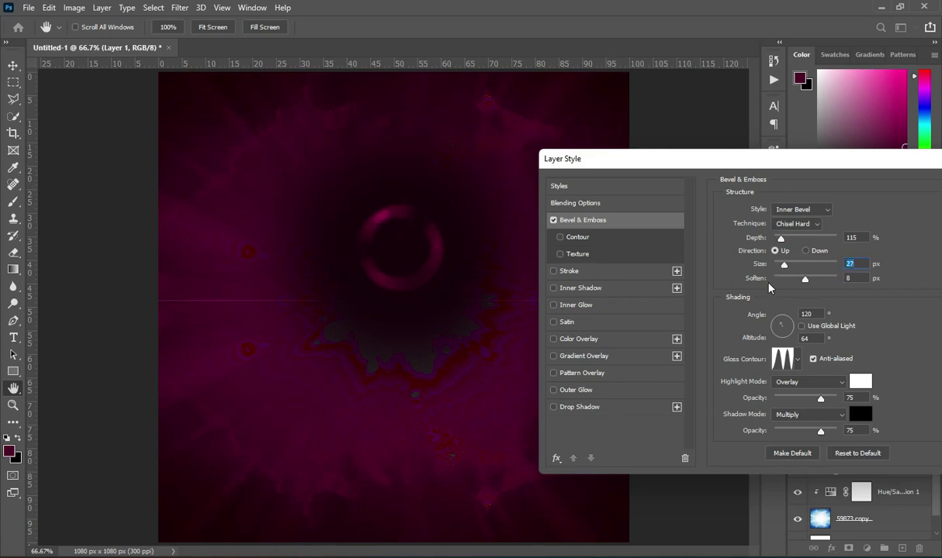
{"action": "left_click", "coordinate": [786, 266]}
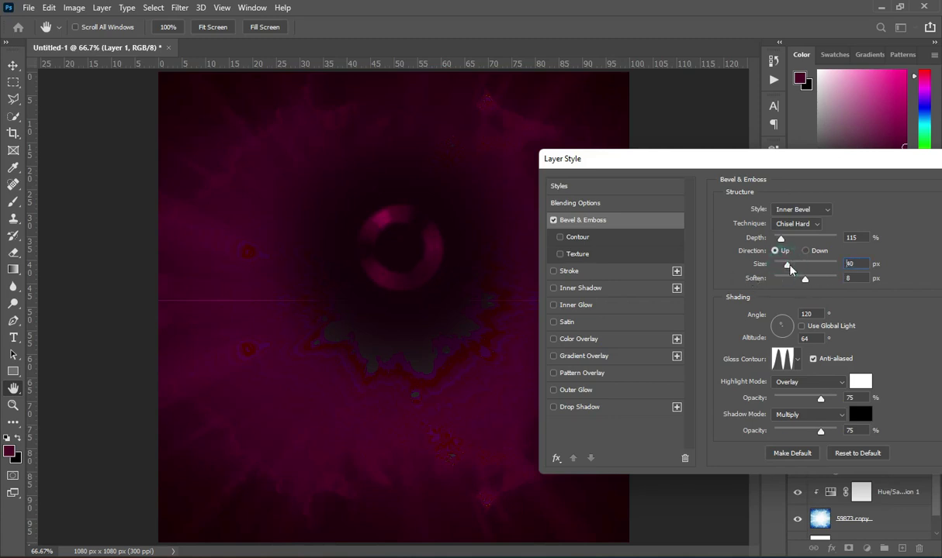
{"action": "left_click_drag", "start_coordinate": [785, 265], "coordinate": [784, 268]}
{"action": "left_click", "coordinate": [805, 158]}
{"action": "left_click_drag", "start_coordinate": [806, 158], "coordinate": [781, 145]}
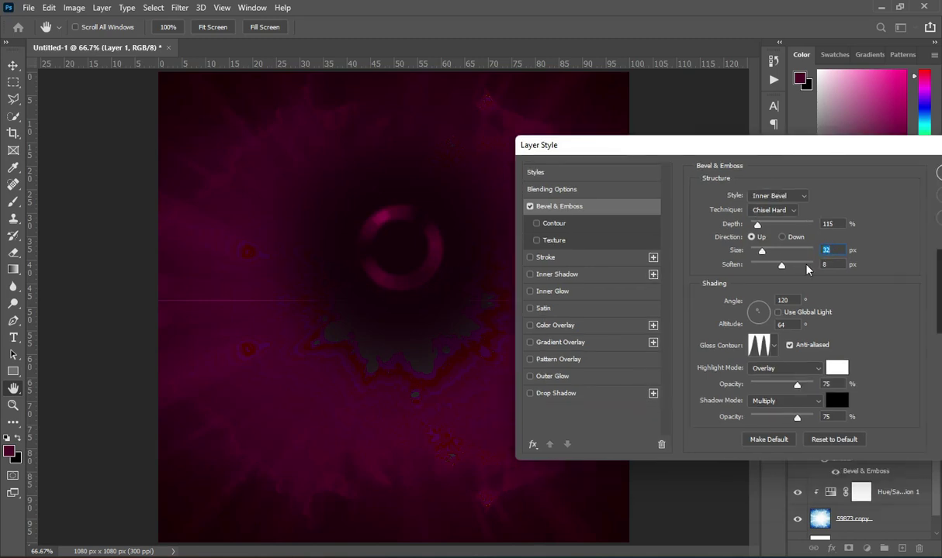
Check the layer style values in the Notepad notes, then return to Photoshop and set the Bevel & Emboss size to 40 px.
{"action": "key", "text": "alt+Tab"}
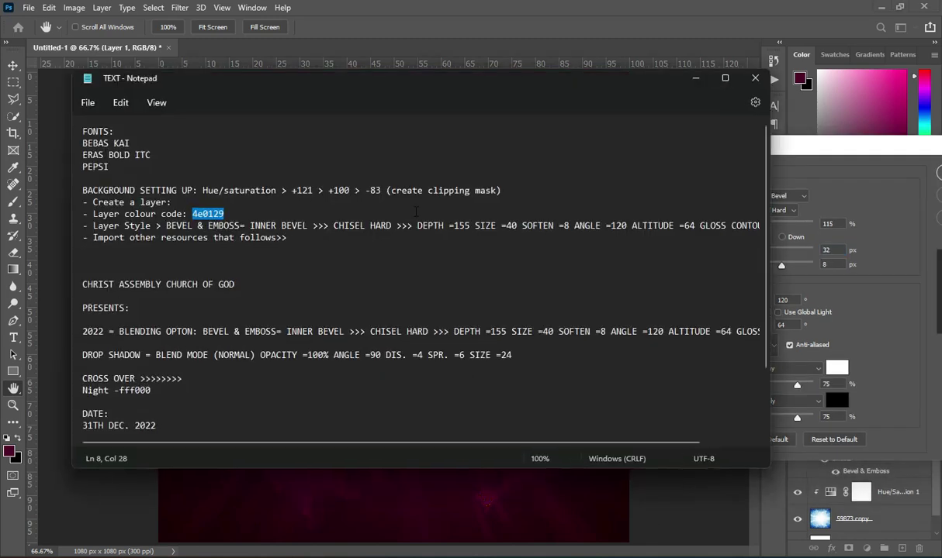
{"action": "left_click", "coordinate": [282, 225]}
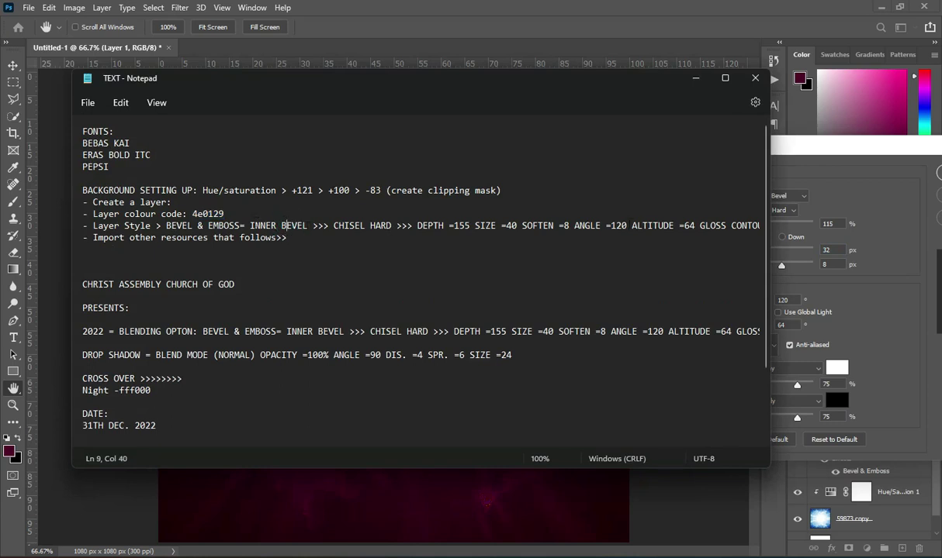
{"action": "double_click", "coordinate": [510, 225]}
{"action": "left_click", "coordinate": [696, 78]}
{"action": "double_click", "coordinate": [827, 250]}
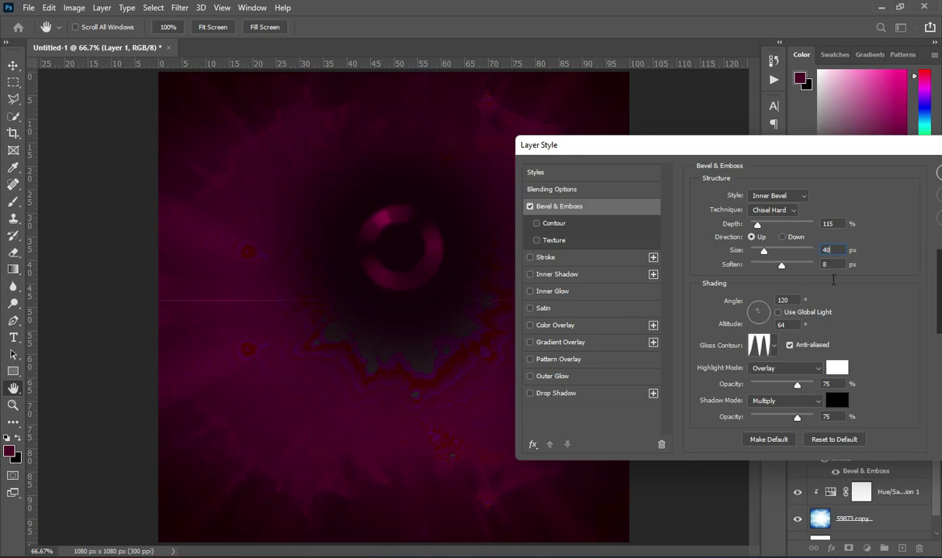
Choose the double-ring preset as the Bevel & Emboss gloss contour.
{"action": "left_click_drag", "start_coordinate": [826, 149], "coordinate": [691, 151]}
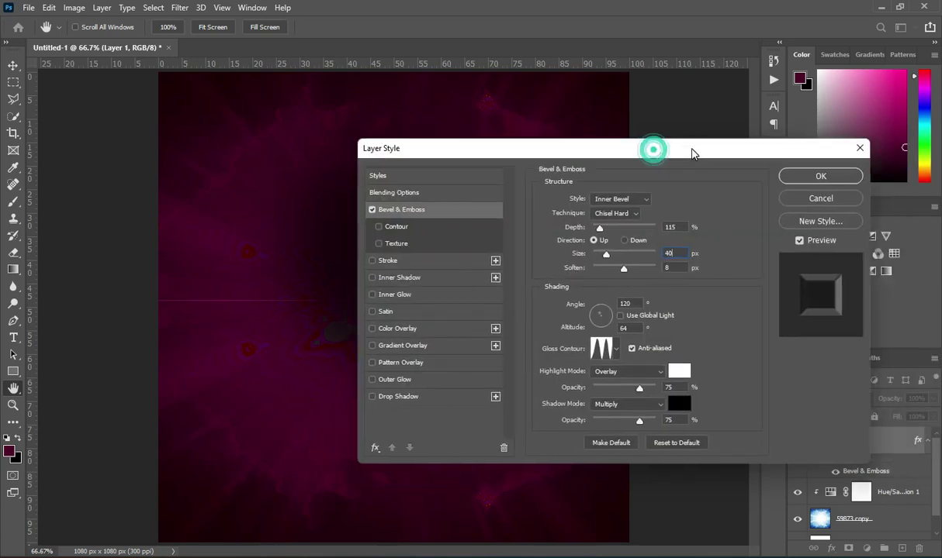
{"action": "left_click", "coordinate": [617, 342]}
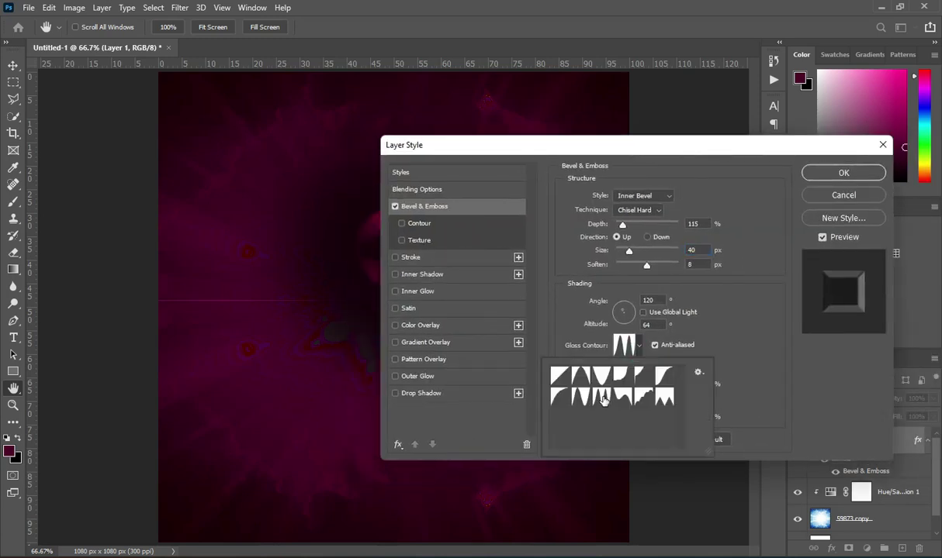
{"action": "left_click", "coordinate": [604, 397]}
{"action": "left_click", "coordinate": [746, 293]}
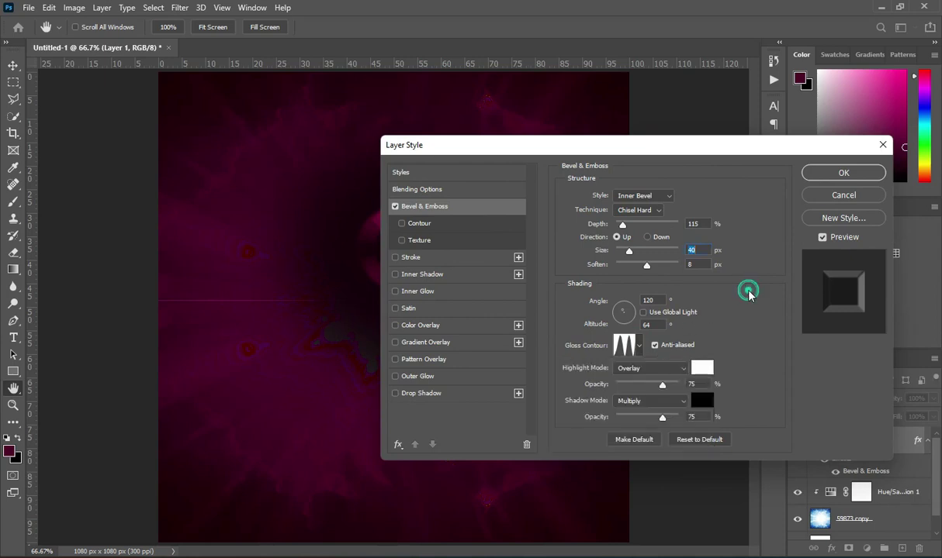
Accept the Bevel & Emboss settings, then scale the painted glow layer to 128% and move it to X 540 px, Y about 387 px.
{"action": "left_click", "coordinate": [843, 174]}
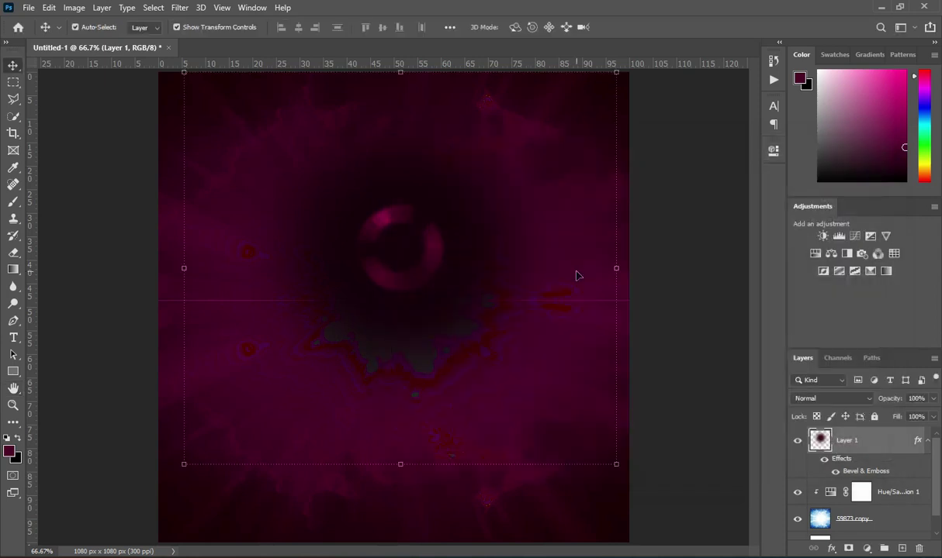
{"action": "left_click", "coordinate": [401, 464]}
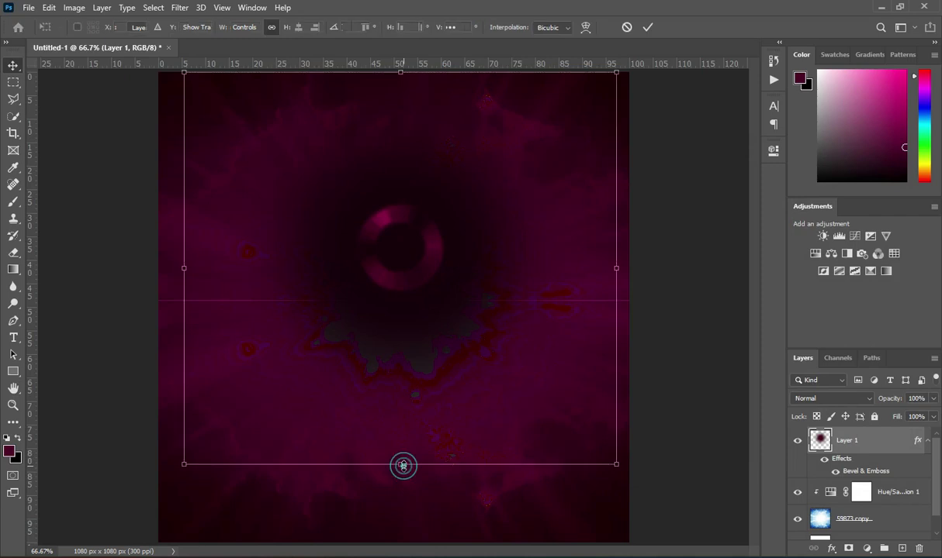
{"action": "key", "text": "ctrl+minus"}
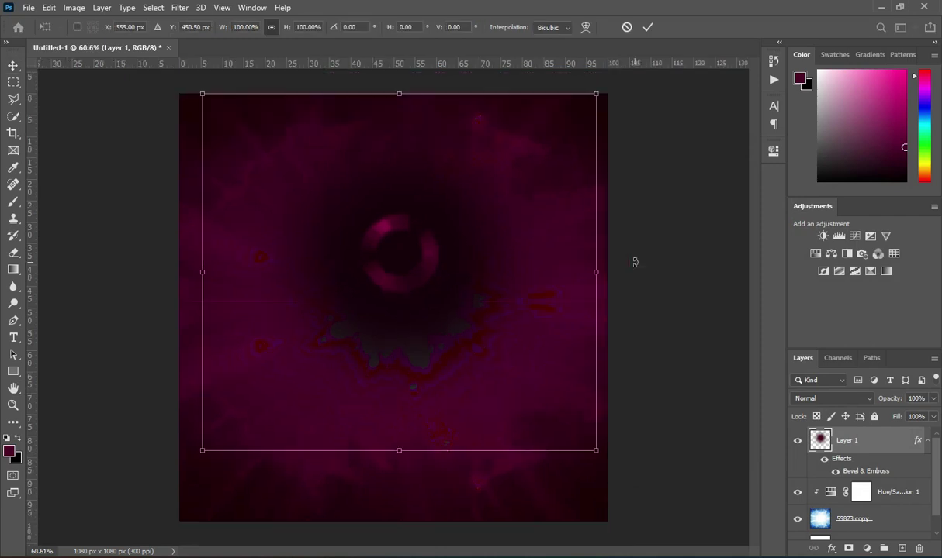
{"action": "left_click", "coordinate": [648, 28]}
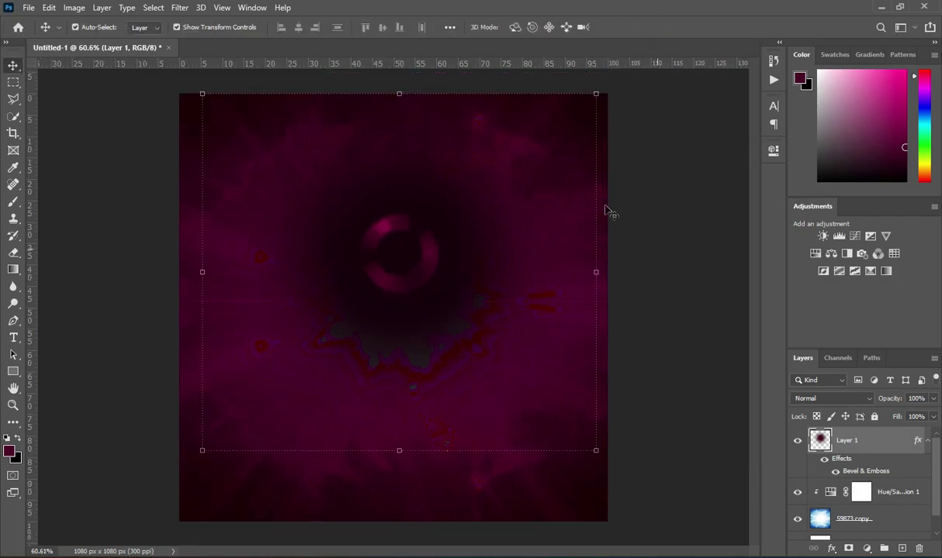
{"action": "left_click", "coordinate": [399, 94]}
{"action": "left_click", "coordinate": [398, 94]}
{"action": "left_click_drag", "start_coordinate": [399, 94], "coordinate": [391, 40]}
{"action": "left_click_drag", "start_coordinate": [398, 450], "coordinate": [370, 501]}
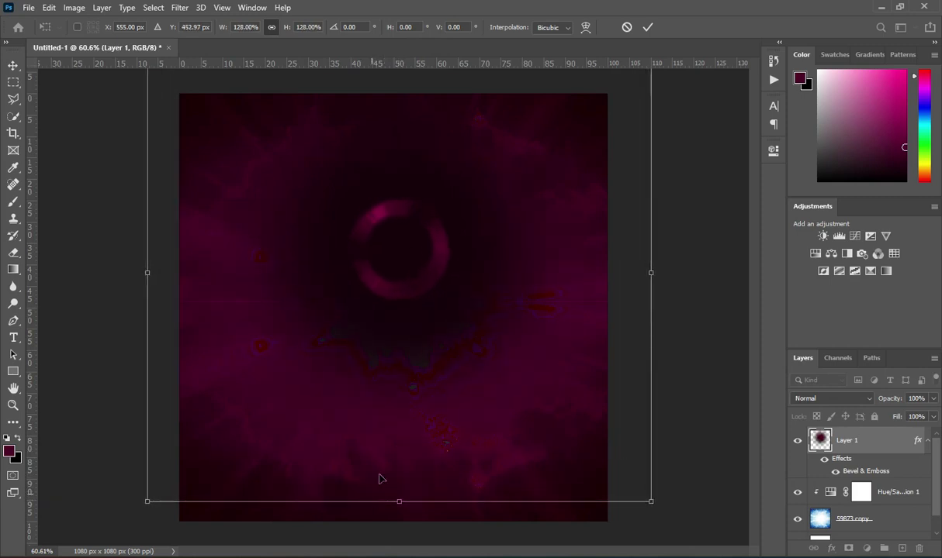
{"action": "left_click_drag", "start_coordinate": [419, 288], "coordinate": [415, 265]}
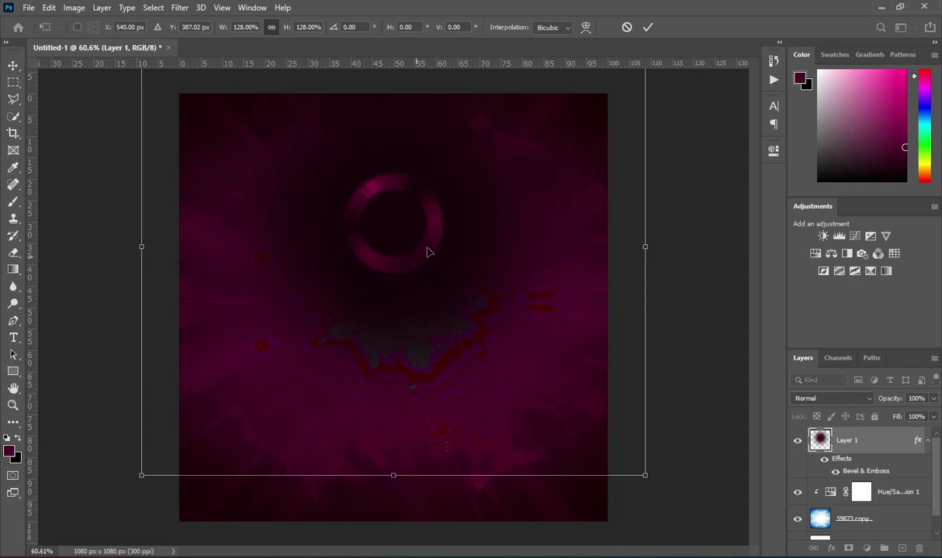
{"action": "left_click", "coordinate": [648, 27]}
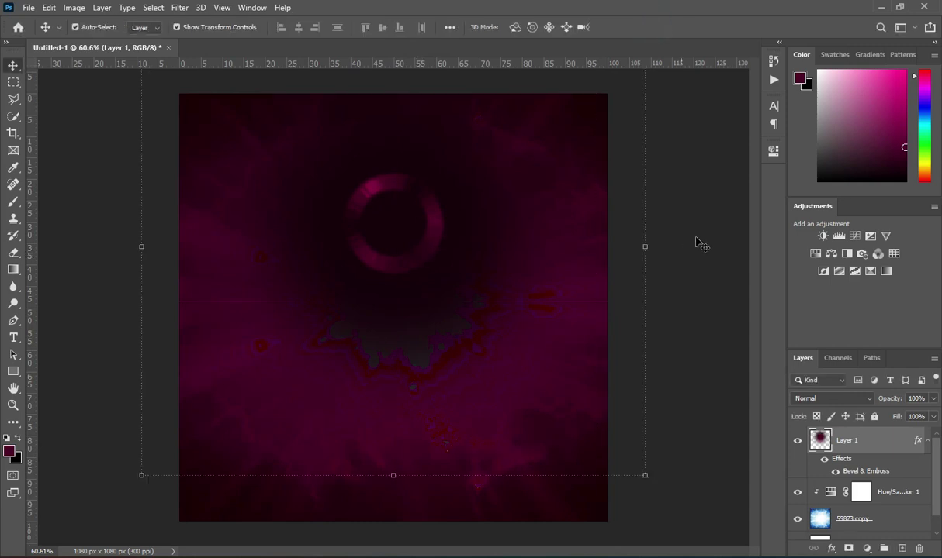
Place the 2020 YOUTH WEEK stripes image from File Explorer into the Photoshop flyer and enlarge it until it meets the canvas's top edge.
{"action": "scroll", "coordinate": [673, 233], "scroll_direction": "down", "scroll_amount": 1}
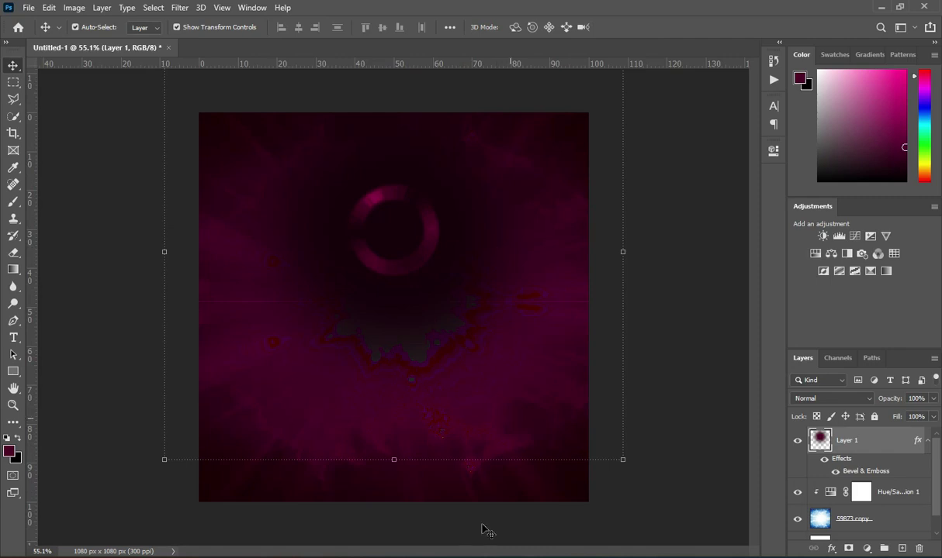
{"action": "key", "text": "alt+Tab"}
{"action": "left_click", "coordinate": [307, 215]}
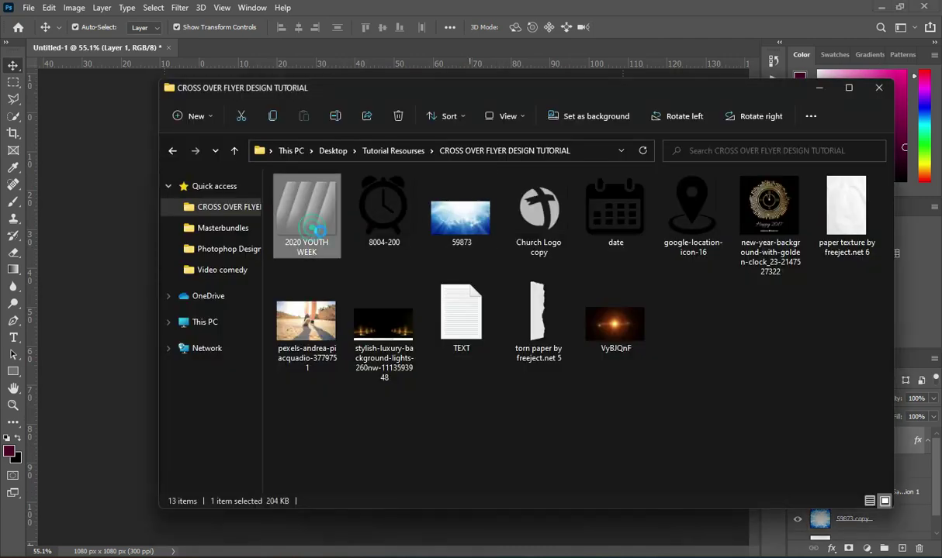
{"action": "left_click_drag", "start_coordinate": [132, 301], "coordinate": [271, 309]}
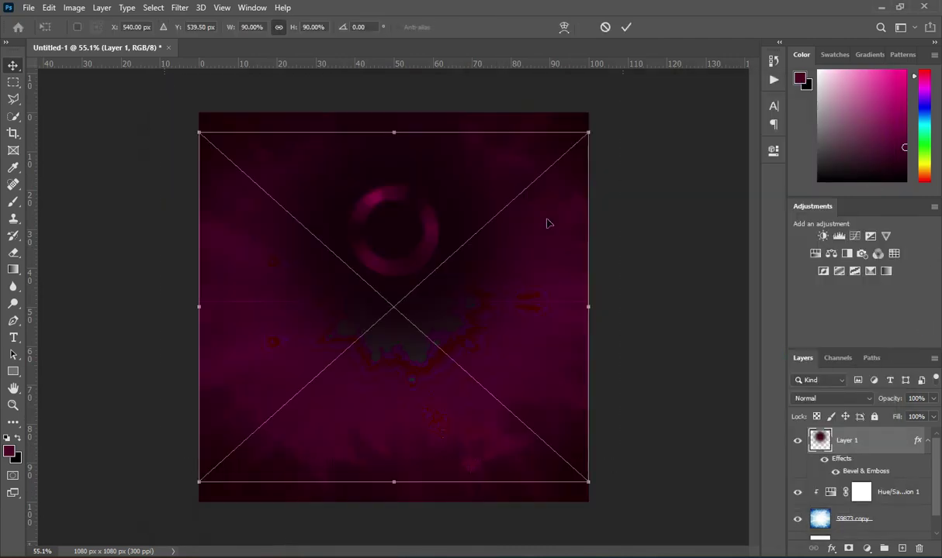
{"action": "left_click_drag", "start_coordinate": [393, 130], "coordinate": [394, 112]}
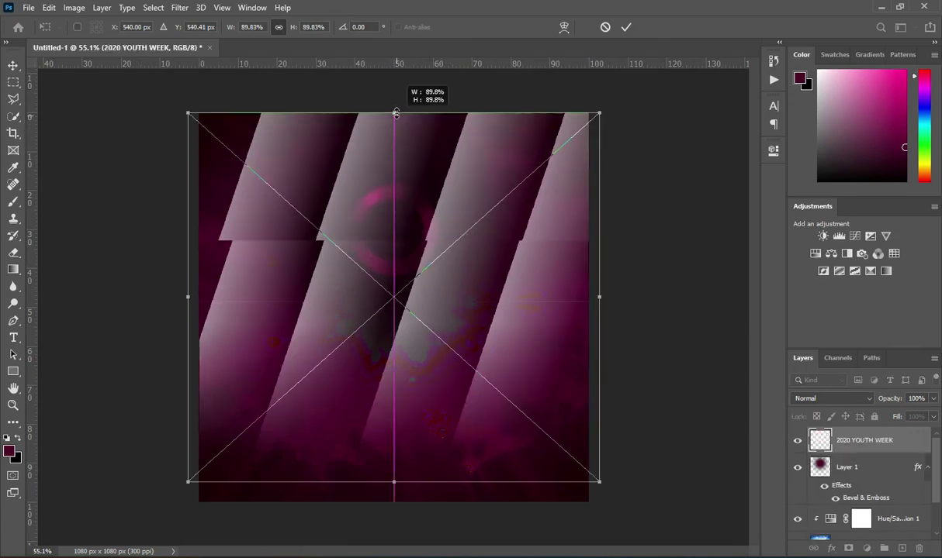
{"action": "left_click", "coordinate": [626, 28]}
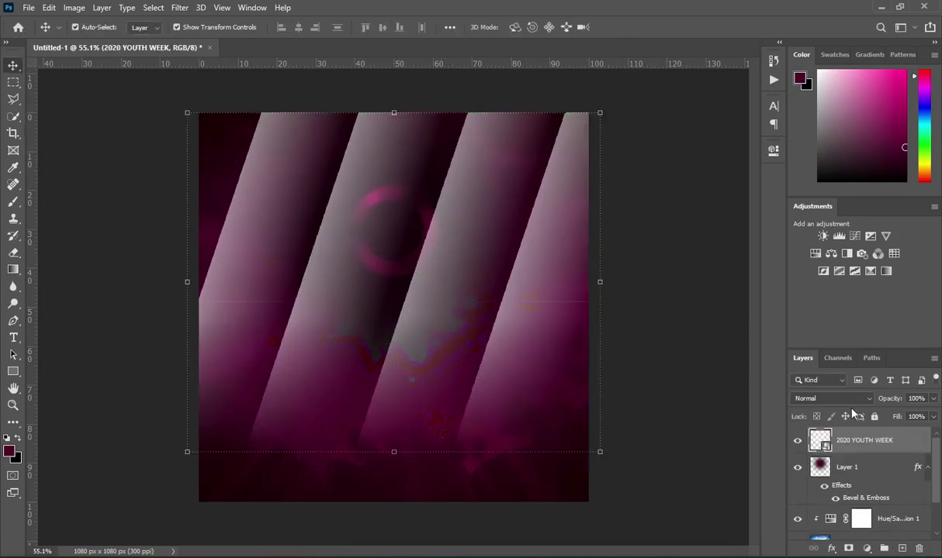
Set the 2020 YOUTH WEEK layer's blend mode to Overlay and its opacity to 44%, then deselect it.
{"action": "left_click", "coordinate": [836, 400]}
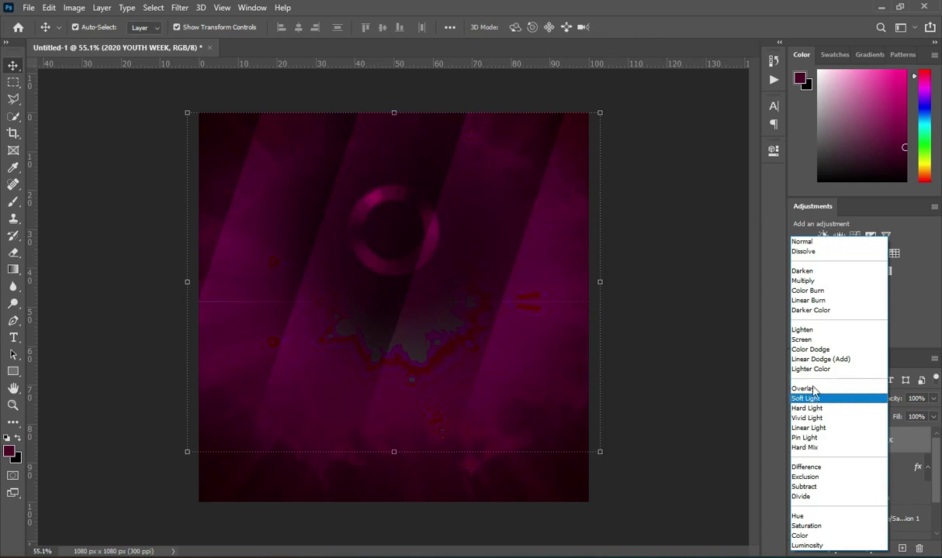
{"action": "left_click", "coordinate": [812, 390]}
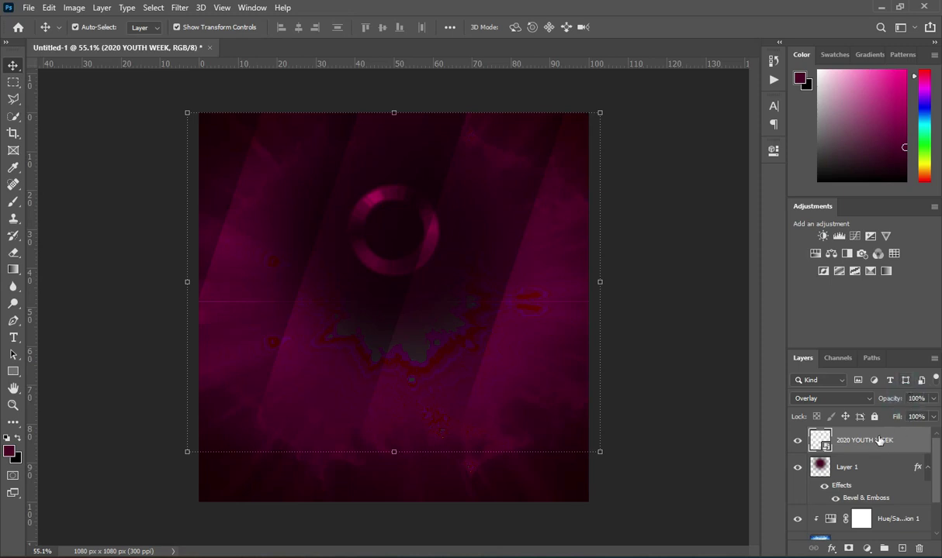
{"action": "left_click", "coordinate": [921, 398]}
{"action": "type", "text": "44"}
{"action": "left_click", "coordinate": [657, 299]}
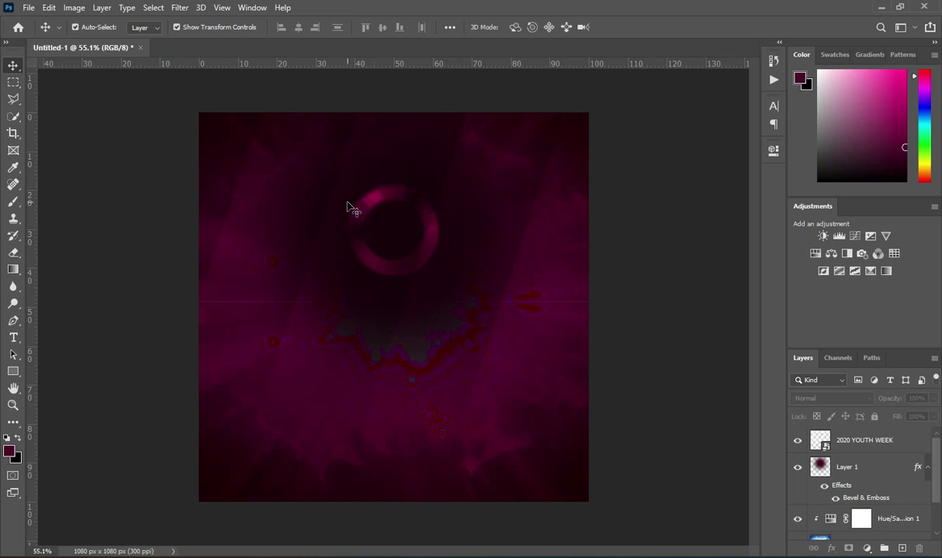
Place the walking-feet photo from File Explorer into the Photoshop flyer at full canvas width and move it toward the canvas's upper edge.
{"action": "key", "text": "ctrl+plus"}
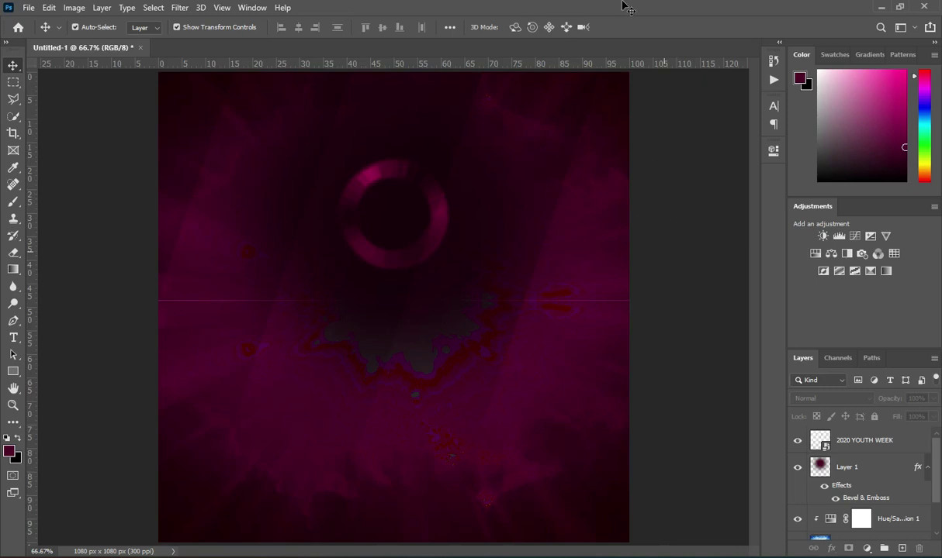
{"action": "key", "text": "alt+Tab"}
{"action": "key", "text": "Down"}
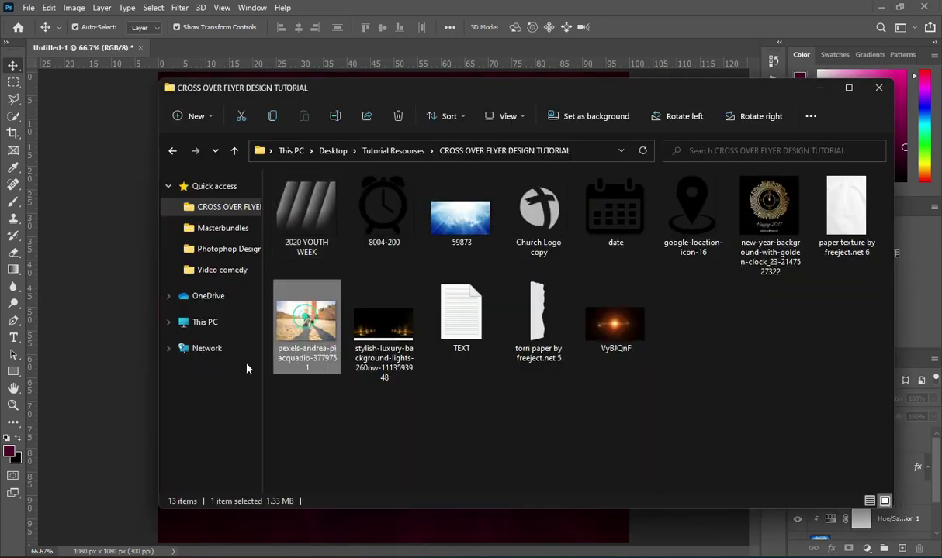
{"action": "left_click_drag", "start_coordinate": [101, 467], "coordinate": [575, 135]}
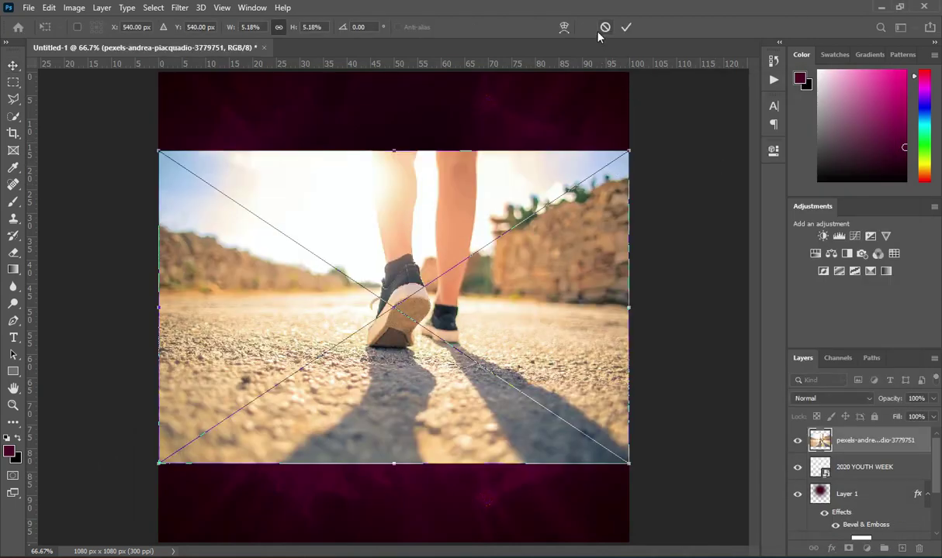
{"action": "left_click", "coordinate": [626, 26]}
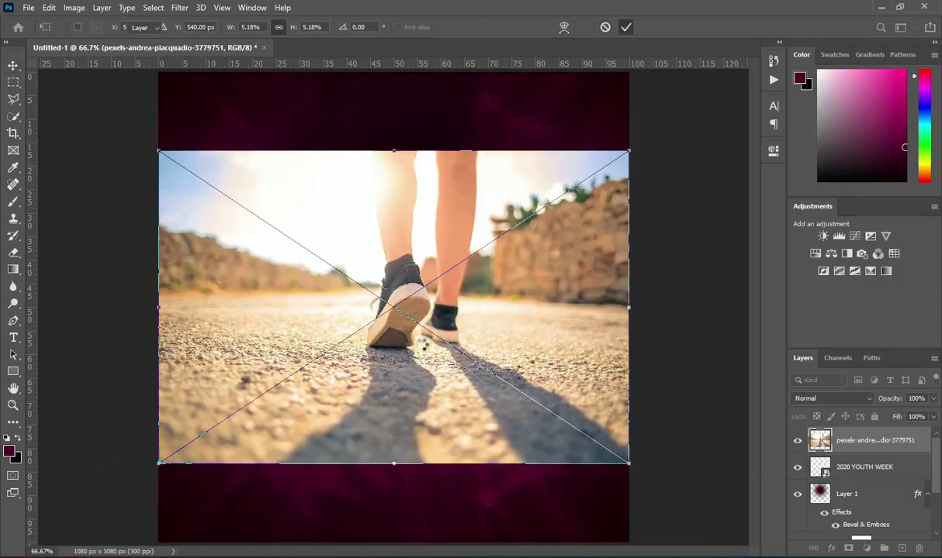
{"action": "left_click_drag", "start_coordinate": [420, 341], "coordinate": [423, 287]}
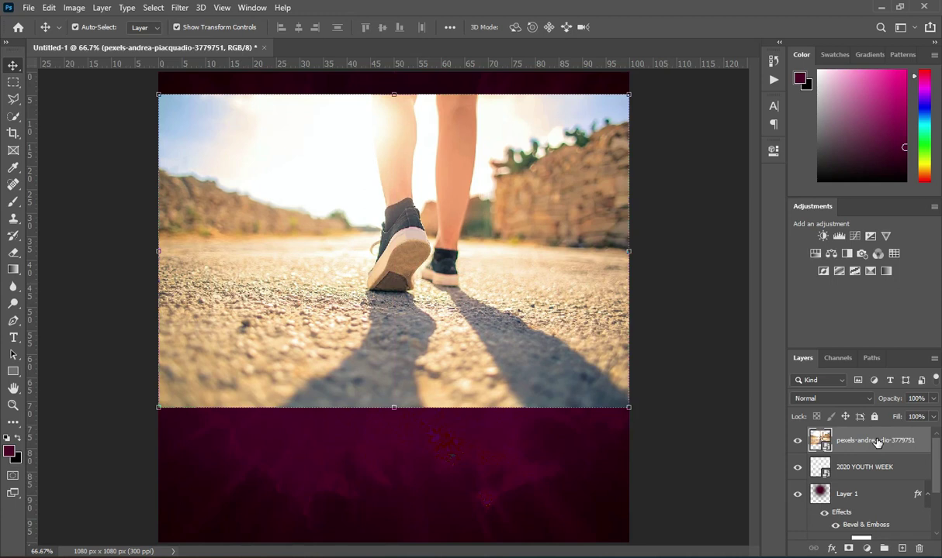
Set the walking-feet photo's opacity to 17% and move it up so the shoes sit over the glowing ring.
{"action": "left_click", "coordinate": [923, 399]}
{"action": "type", "text": "17"}
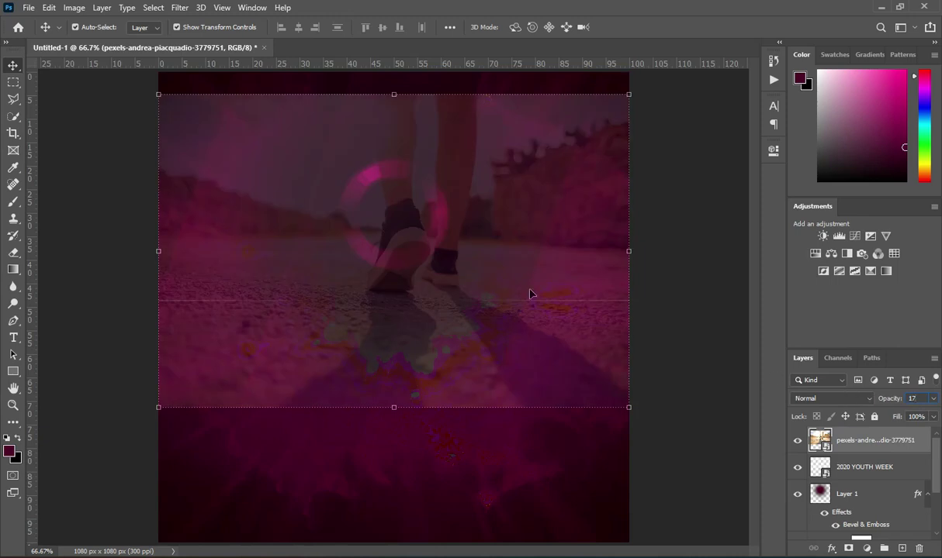
{"action": "left_click_drag", "start_coordinate": [419, 329], "coordinate": [413, 285]}
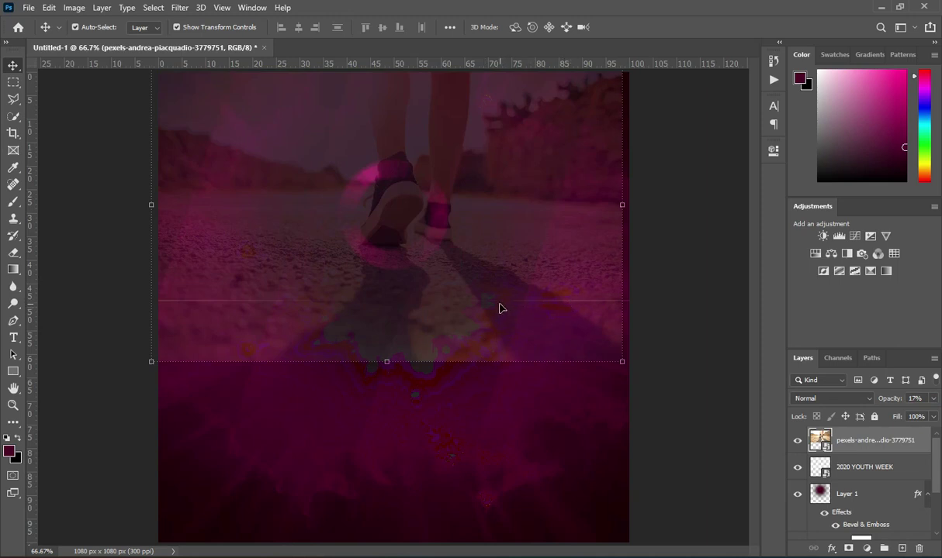
{"action": "left_click_drag", "start_coordinate": [501, 309], "coordinate": [533, 303]}
Add a layer mask to the walking-feet photo and paint black with a soft brush around its edges, keeping only the area around the shoes.
{"action": "left_click", "coordinate": [849, 548]}
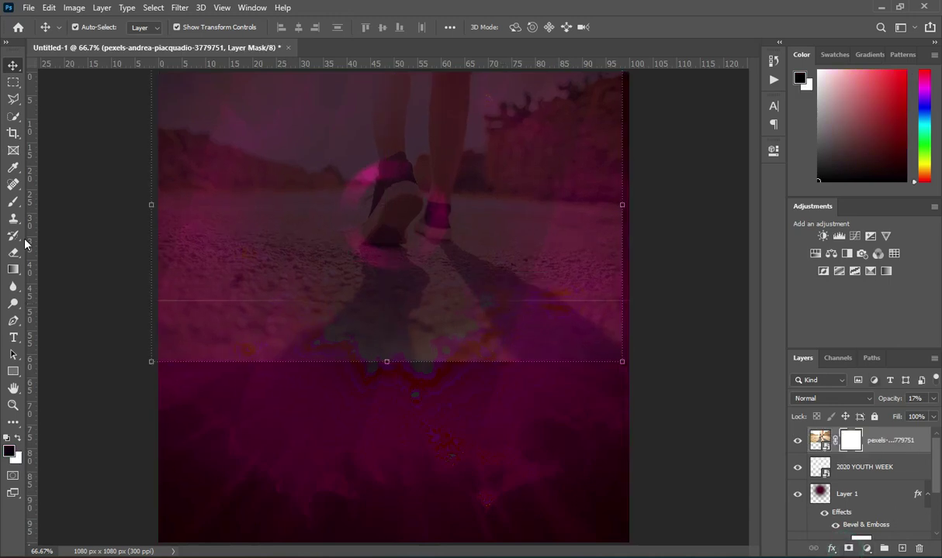
{"action": "left_click", "coordinate": [10, 203]}
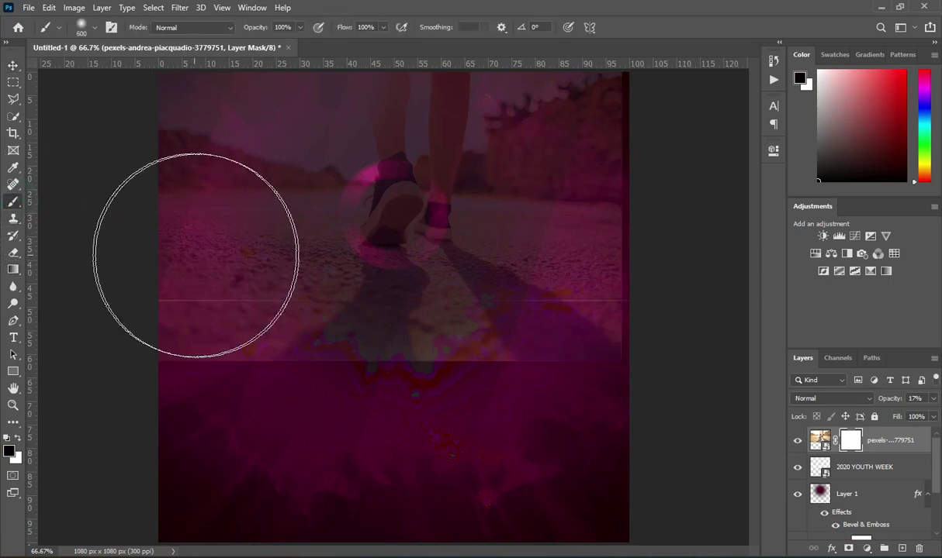
{"action": "key", "text": "bracketleft"}
{"action": "key", "text": "bracketleft"}
{"action": "key", "text": "bracketleft"}
{"action": "key", "text": "bracketleft"}
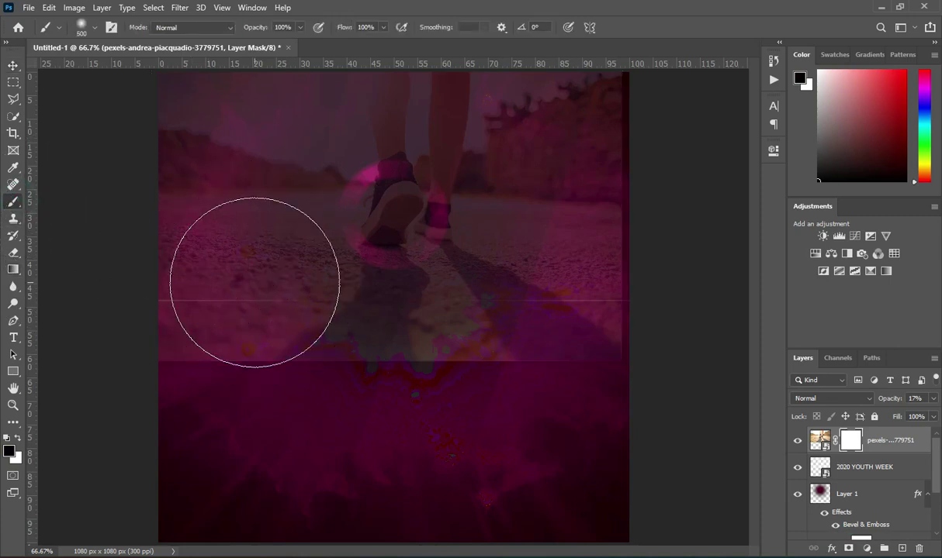
{"action": "key", "text": "bracketright"}
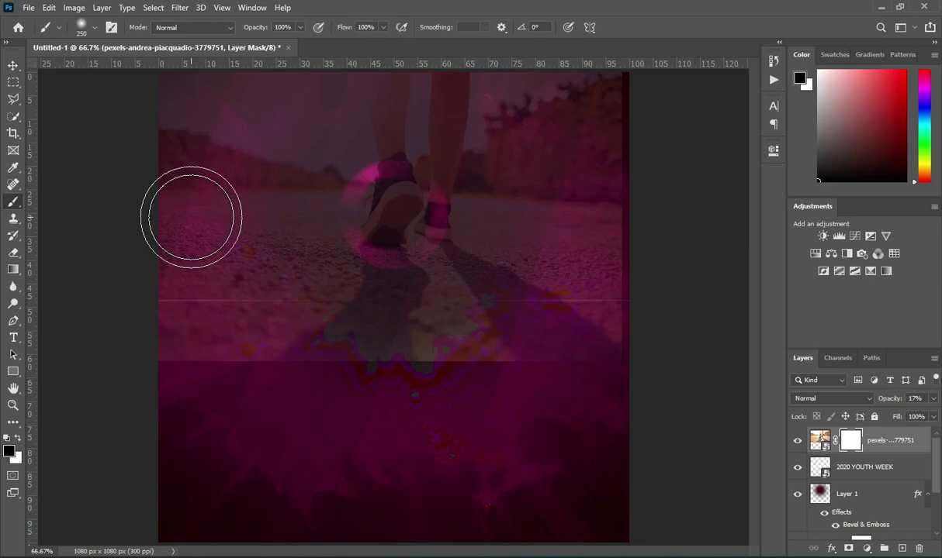
{"action": "mouse_move", "coordinate": [208, 111]}
{"action": "left_mouse_down"}
{"action": "mouse_move", "coordinate": [182, 272]}
{"action": "mouse_move", "coordinate": [206, 359]}
{"action": "mouse_move", "coordinate": [220, 248]}
{"action": "mouse_move", "coordinate": [221, 313]}
{"action": "mouse_move", "coordinate": [381, 356]}
{"action": "mouse_move", "coordinate": [441, 355]}
{"action": "mouse_move", "coordinate": [586, 324]}
{"action": "mouse_move", "coordinate": [602, 242]}
{"action": "mouse_move", "coordinate": [596, 180]}
{"action": "mouse_move", "coordinate": [565, 93]}
{"action": "mouse_move", "coordinate": [592, 138]}
{"action": "mouse_move", "coordinate": [570, 121]}
{"action": "mouse_move", "coordinate": [508, 318]}
{"action": "mouse_move", "coordinate": [385, 384]}
{"action": "mouse_move", "coordinate": [263, 296]}
{"action": "mouse_move", "coordinate": [249, 164]}
{"action": "mouse_move", "coordinate": [280, 98]}
{"action": "mouse_move", "coordinate": [327, 77]}
{"action": "mouse_move", "coordinate": [461, 73]}
{"action": "mouse_move", "coordinate": [538, 120]}
{"action": "mouse_move", "coordinate": [603, 303]}
{"action": "mouse_move", "coordinate": [573, 370]}
{"action": "mouse_move", "coordinate": [584, 234]}
{"action": "mouse_move", "coordinate": [568, 188]}
{"action": "mouse_move", "coordinate": [562, 266]}
{"action": "mouse_move", "coordinate": [473, 363]}
{"action": "mouse_move", "coordinate": [331, 385]}
{"action": "mouse_move", "coordinate": [255, 304]}
{"action": "mouse_move", "coordinate": [219, 215]}
{"action": "mouse_move", "coordinate": [256, 114]}
{"action": "mouse_move", "coordinate": [341, 69]}
{"action": "mouse_move", "coordinate": [474, 65]}
{"action": "mouse_move", "coordinate": [552, 121]}
{"action": "mouse_move", "coordinate": [515, 93]}
{"action": "mouse_move", "coordinate": [554, 180]}
{"action": "left_mouse_up"}
{"action": "key", "text": "v"}
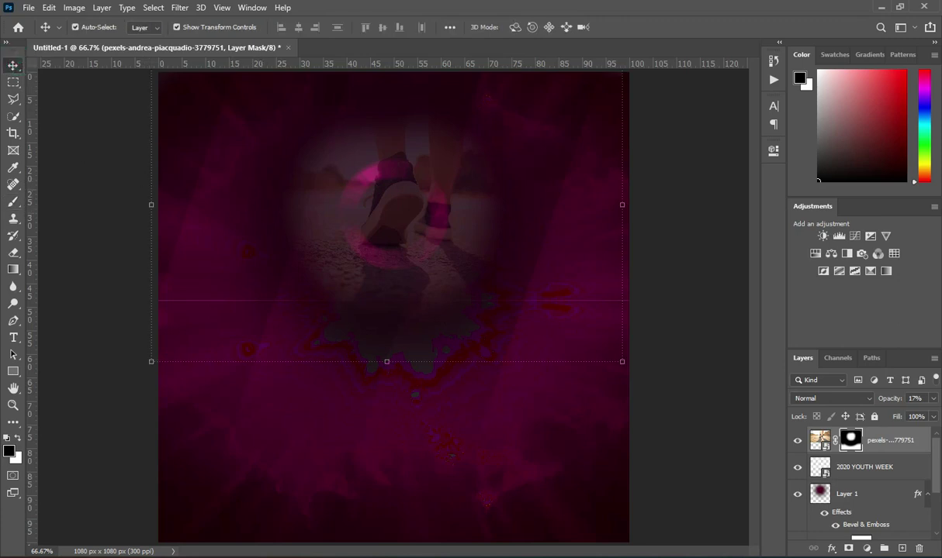
Place the stylish-luxury-background-lights image from File Explorer into the Photoshop flyer, scaled slightly wider than the canvas and positioned over its upper part.
{"action": "key", "text": "alt+Tab"}
{"action": "left_click_drag", "start_coordinate": [383, 322], "coordinate": [95, 377]}
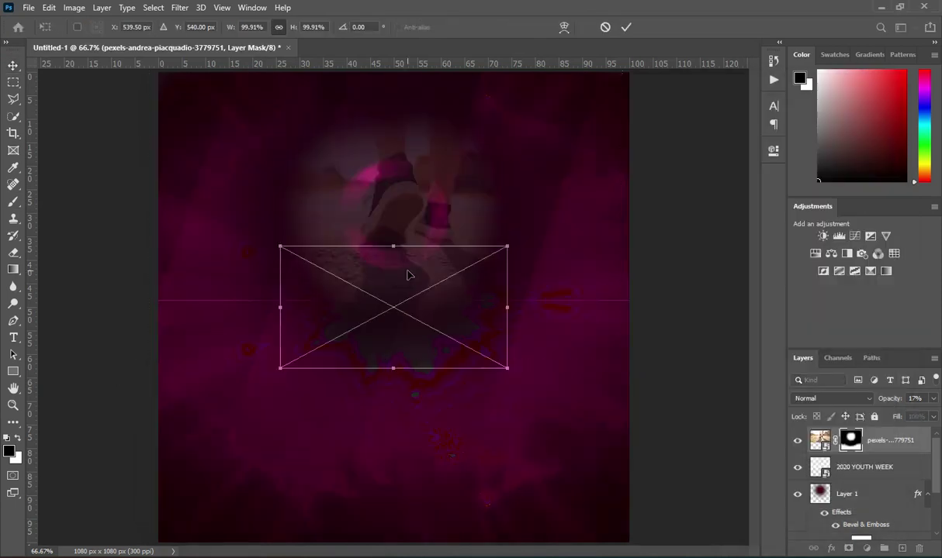
{"action": "left_click_drag", "start_coordinate": [395, 246], "coordinate": [415, 108]}
{"action": "left_click_drag", "start_coordinate": [419, 215], "coordinate": [425, 138]}
{"action": "left_click", "coordinate": [626, 27]}
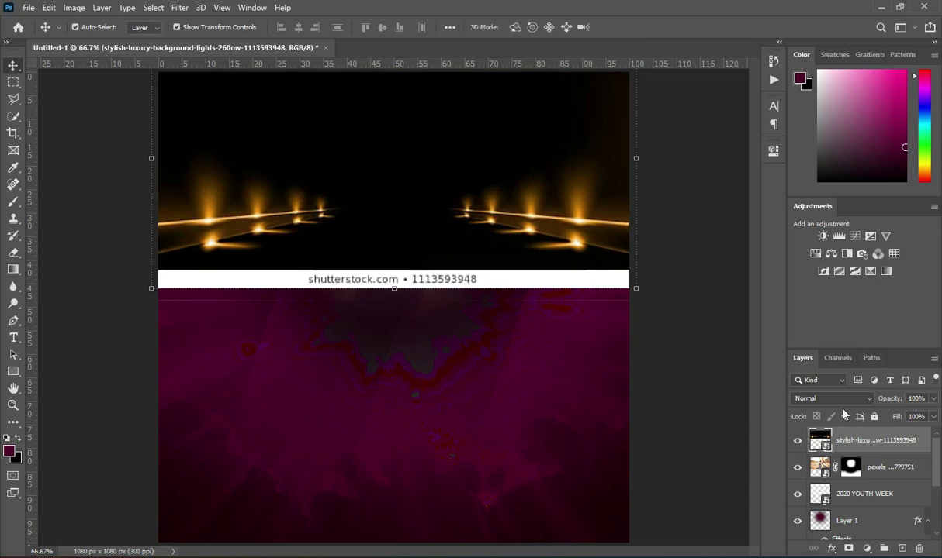
Set the stage-lights layer's blend mode to Screen and move it slightly down so the lights flank the shoes.
{"action": "left_click", "coordinate": [831, 399]}
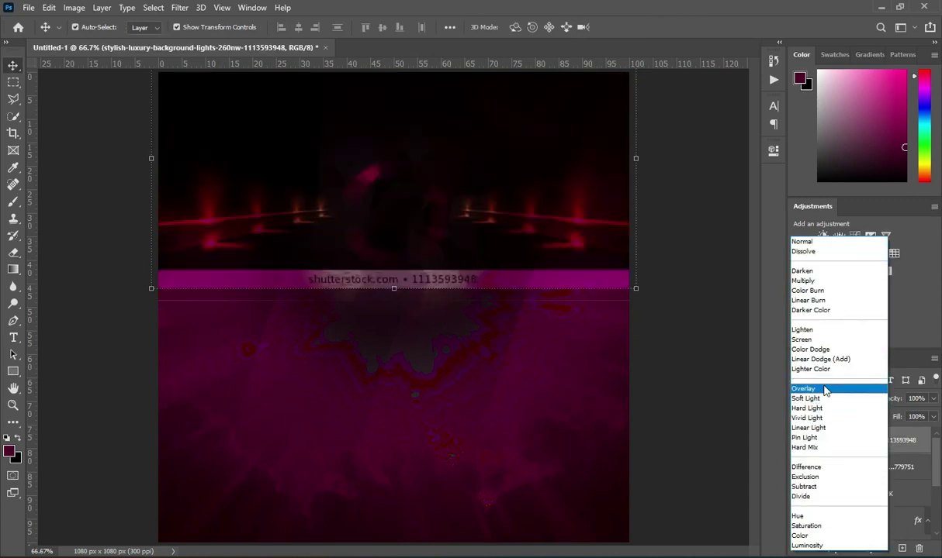
{"action": "left_click", "coordinate": [802, 339]}
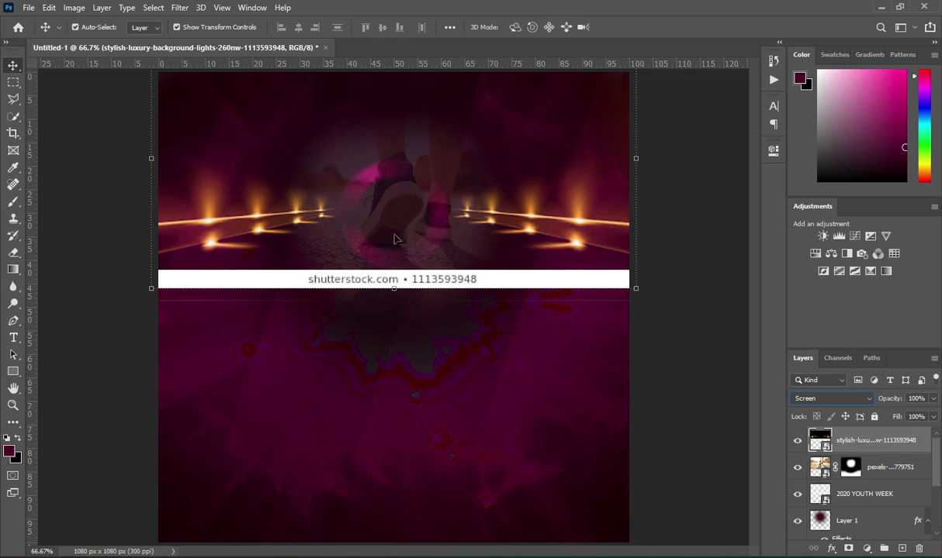
{"action": "left_click_drag", "start_coordinate": [479, 204], "coordinate": [485, 216]}
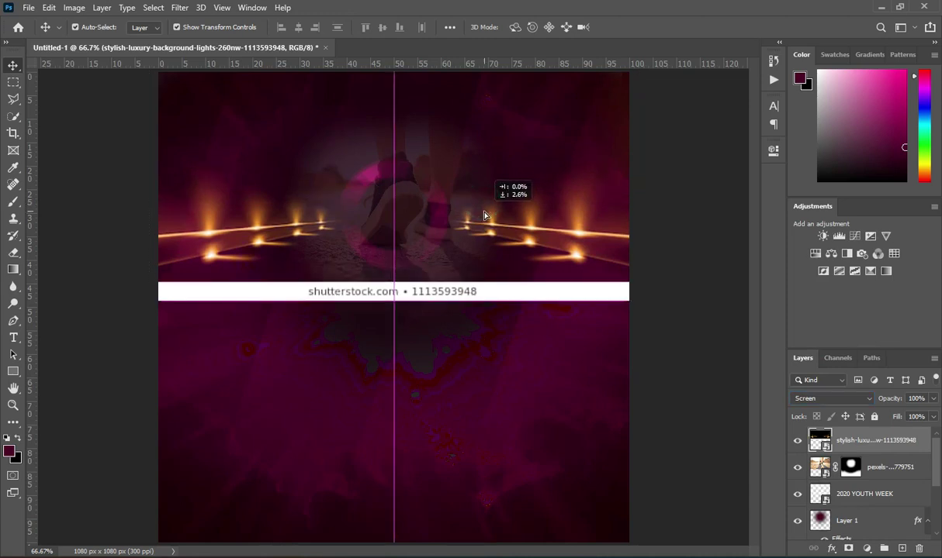
{"action": "left_click_drag", "start_coordinate": [484, 216], "coordinate": [494, 217]}
Add a layer mask to the stage-lights layer and fade out its white caption strip with upward black-to-transparent linear gradients.
{"action": "left_click", "coordinate": [847, 548]}
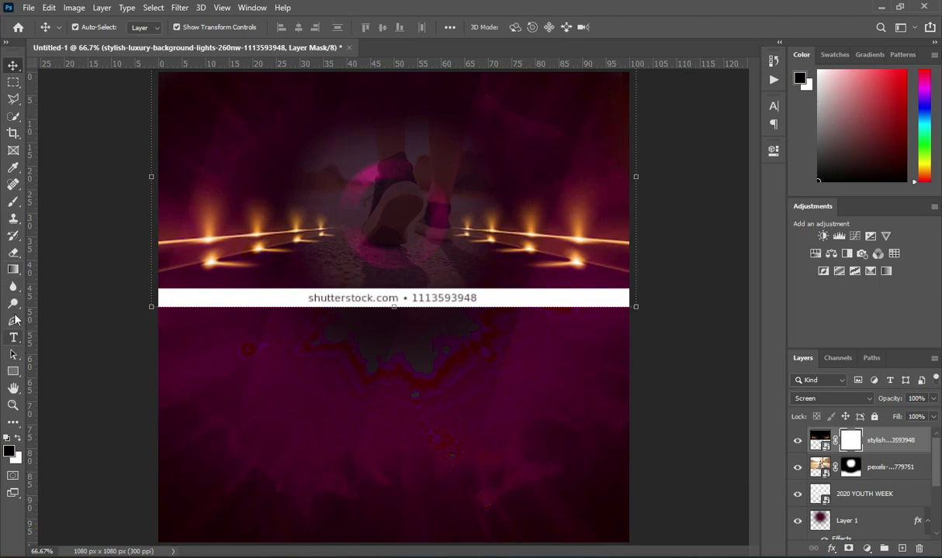
{"action": "left_click", "coordinate": [12, 269]}
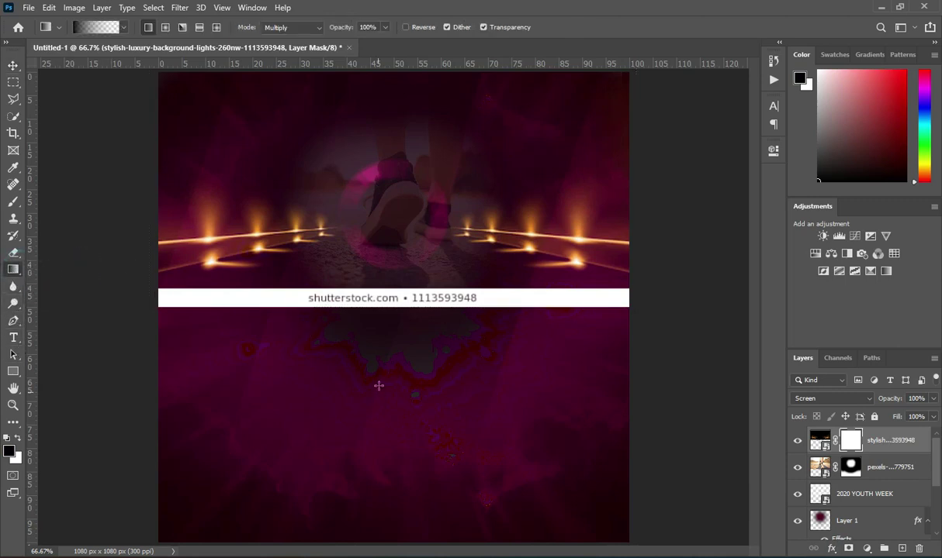
{"action": "left_click_drag", "start_coordinate": [389, 359], "coordinate": [385, 256]}
{"action": "left_click_drag", "start_coordinate": [385, 320], "coordinate": [387, 247]}
{"action": "left_click_drag", "start_coordinate": [387, 341], "coordinate": [387, 267]}
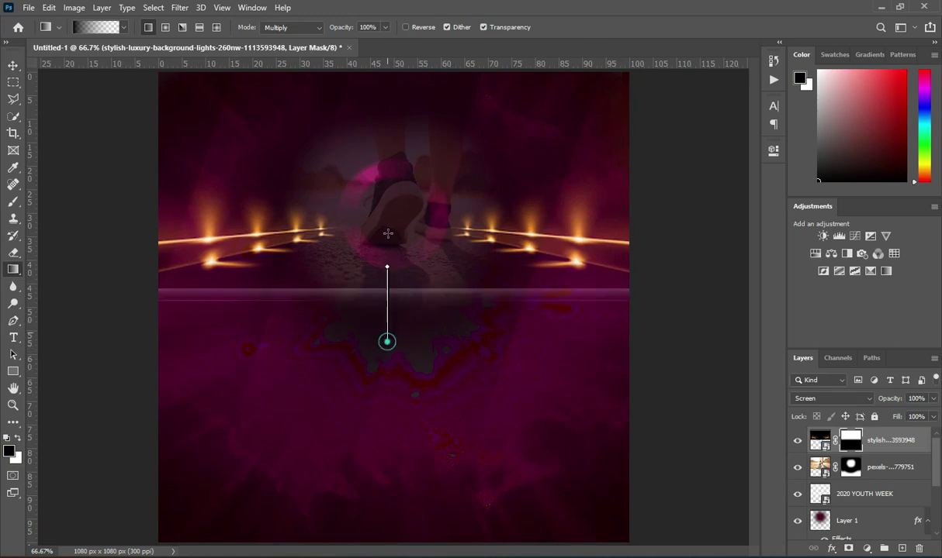
Fade out the remaining pale band below the stage lights with more upward black-to-transparent gradients on the layer mask.
{"action": "left_click_drag", "start_coordinate": [390, 331], "coordinate": [387, 247]}
{"action": "left_click_drag", "start_coordinate": [381, 313], "coordinate": [382, 233]}
{"action": "left_click_drag", "start_coordinate": [379, 334], "coordinate": [374, 240]}
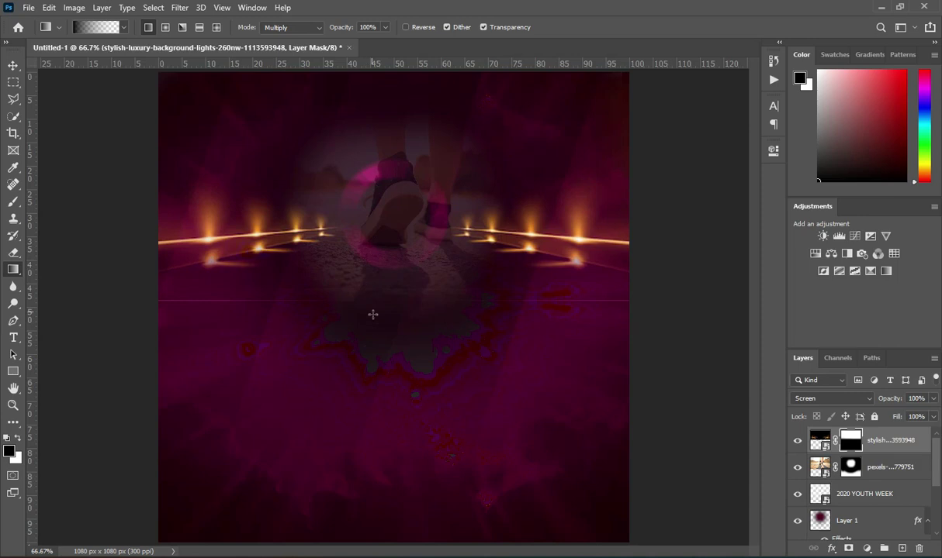
{"action": "left_click_drag", "start_coordinate": [376, 333], "coordinate": [343, 229]}
{"action": "left_click_drag", "start_coordinate": [269, 341], "coordinate": [259, 276]}
{"action": "left_click_drag", "start_coordinate": [392, 346], "coordinate": [384, 248]}
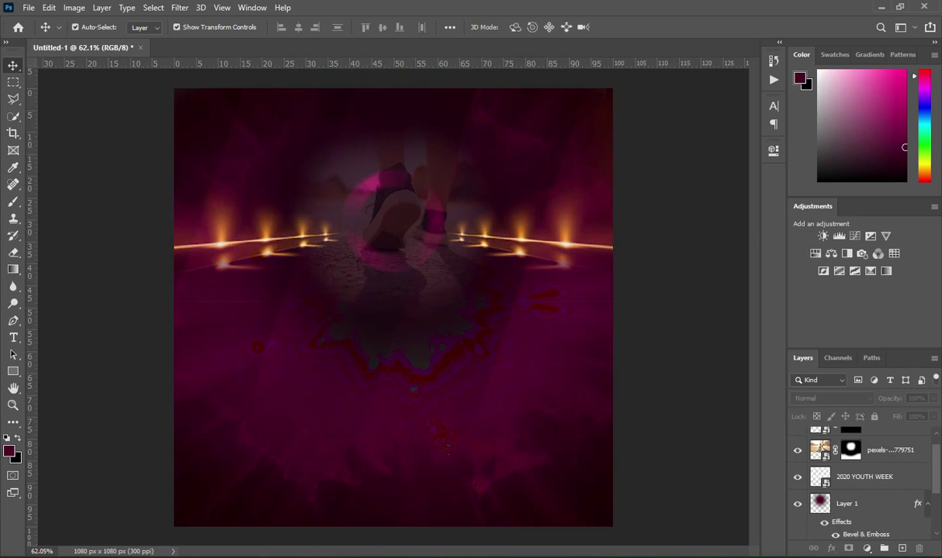
Place the paper texture by freeject.net 6 image from File Explorer into the Photoshop flyer, scaled to 41.69% to cover the whole canvas.
{"action": "key", "text": "alt+Tab"}
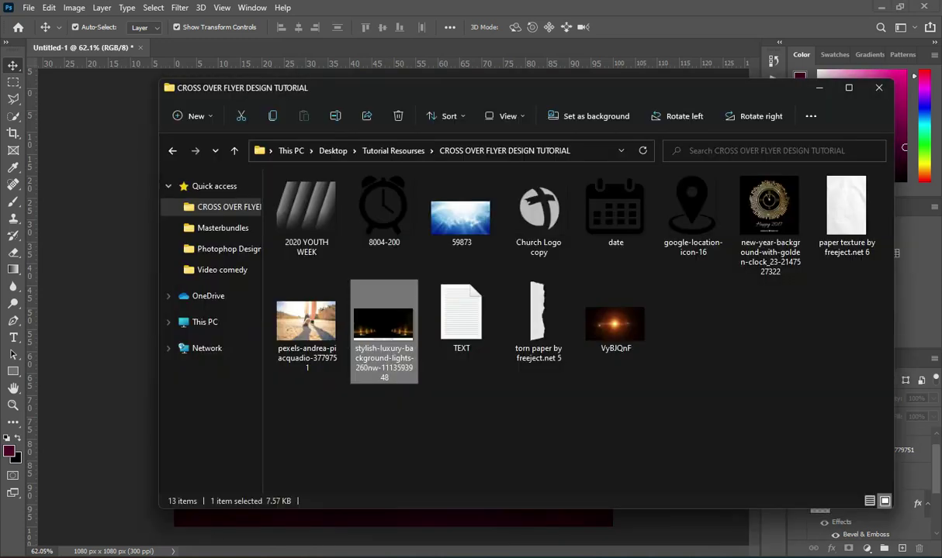
{"action": "left_click_drag", "start_coordinate": [845, 206], "coordinate": [394, 252]}
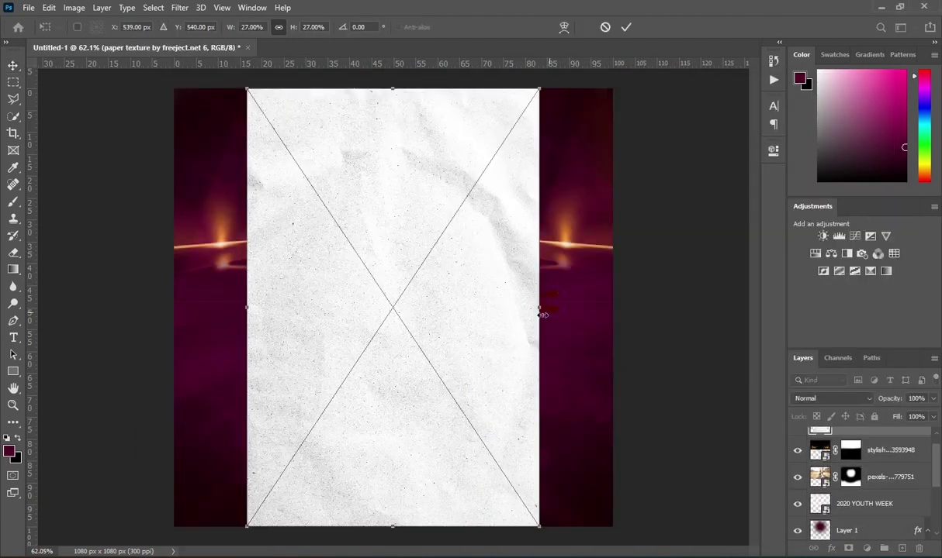
{"action": "left_click_drag", "start_coordinate": [540, 307], "coordinate": [619, 311]}
{"action": "left_click_drag", "start_coordinate": [247, 308], "coordinate": [209, 304]}
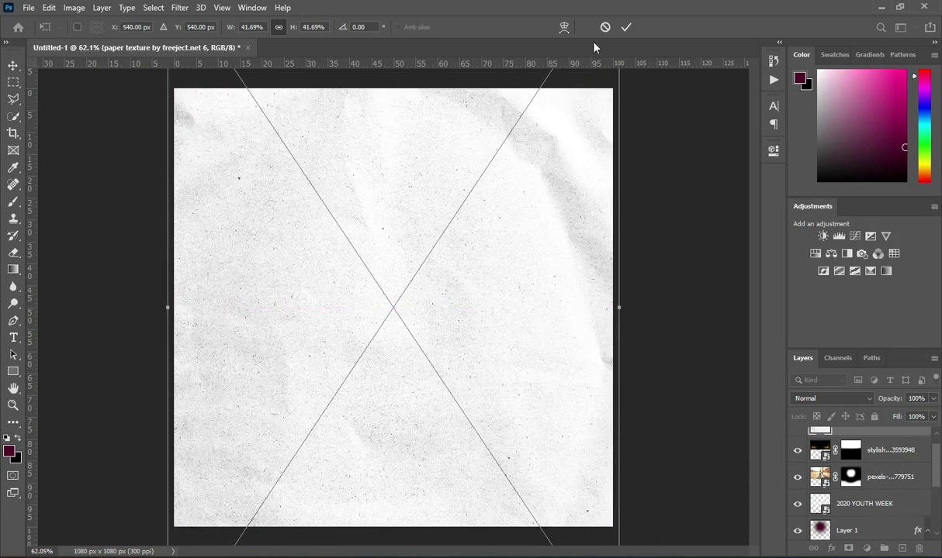
{"action": "left_click", "coordinate": [630, 27]}
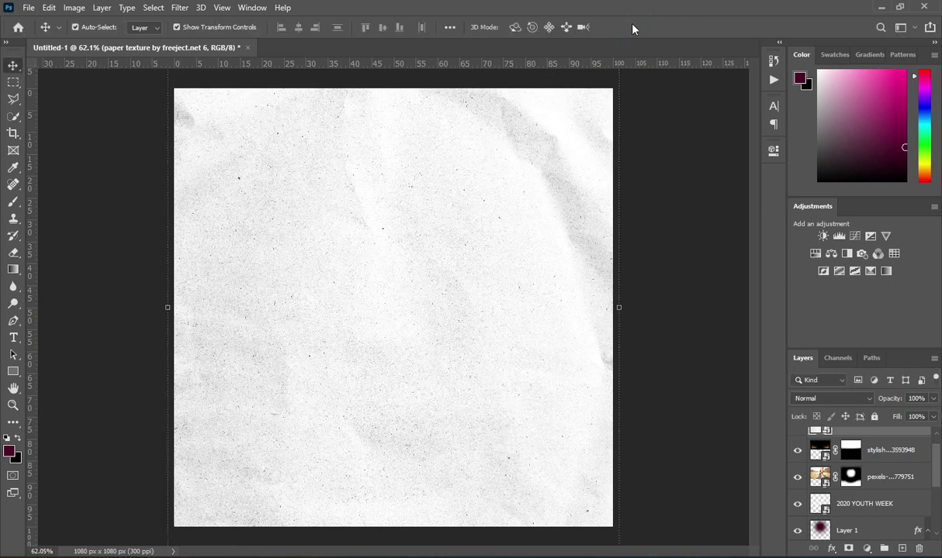
Set the paper-texture layer's blend mode to Divide and deselect the layer.
{"action": "left_click", "coordinate": [835, 399]}
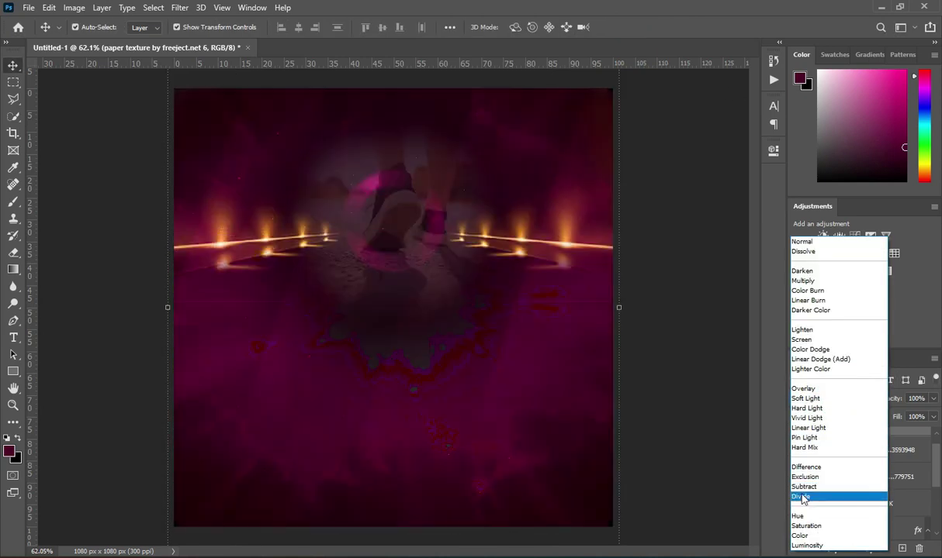
{"action": "left_click", "coordinate": [802, 497]}
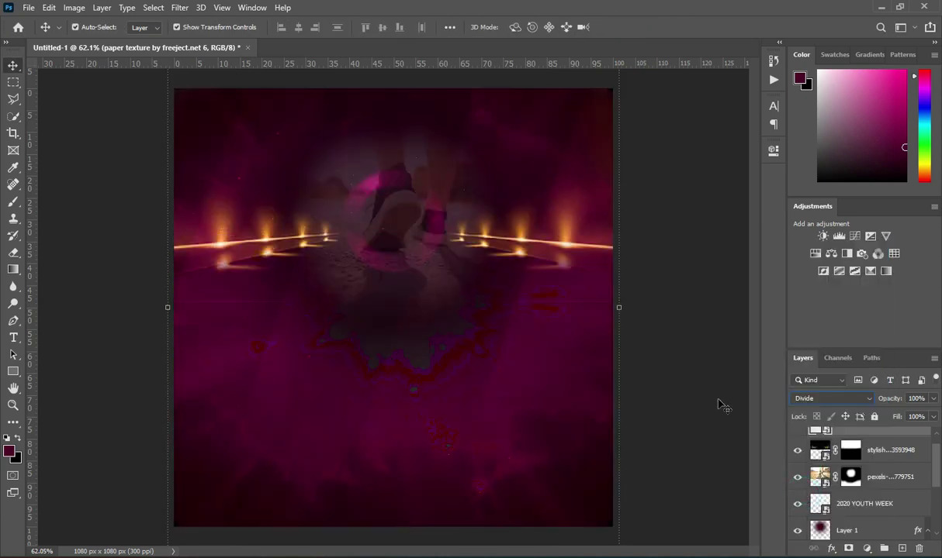
{"action": "left_click", "coordinate": [701, 335]}
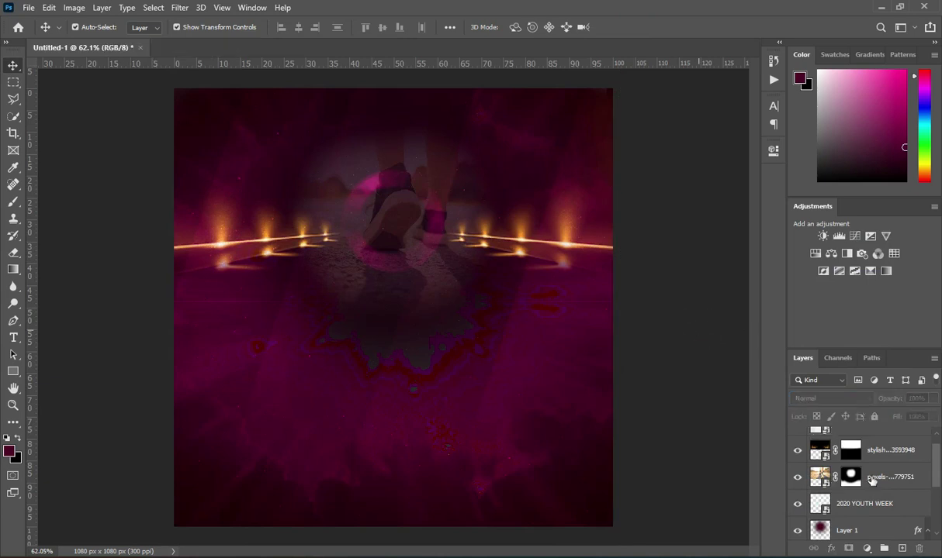
Reduce the stage-lights layer's opacity to 25%.
{"action": "left_click", "coordinate": [877, 451]}
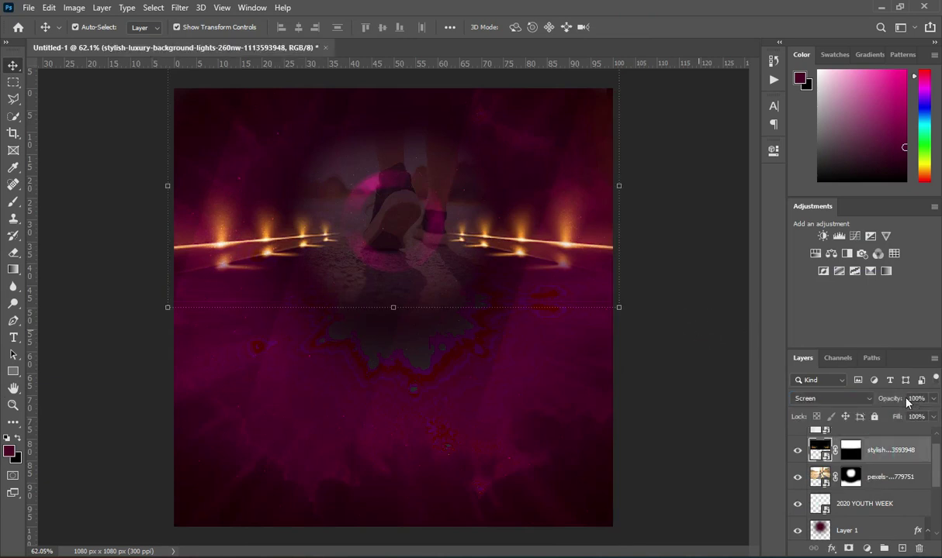
{"action": "left_click", "coordinate": [911, 397]}
{"action": "type", "text": "25"}
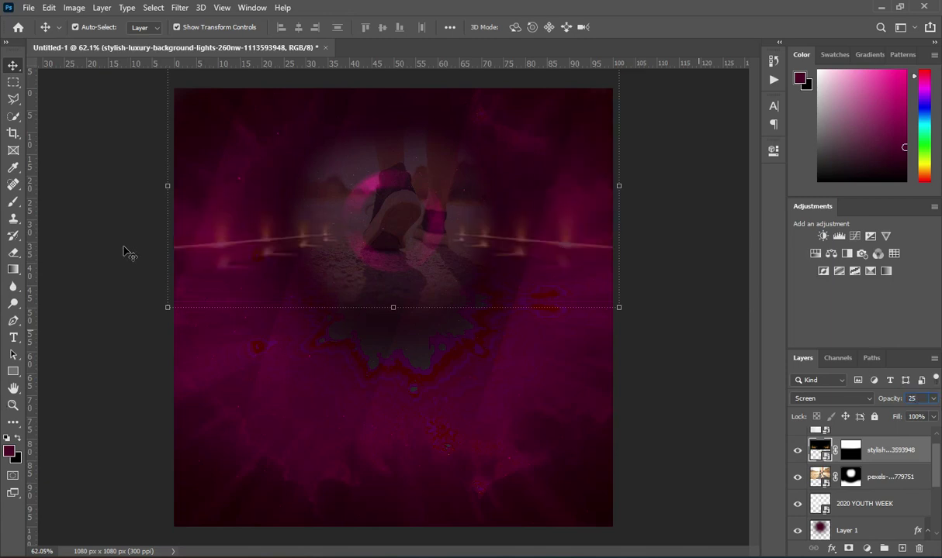
Place torn paper by freeject.net 5 from File Explorer above the paper texture, rotated -90° and scaled to 7.22% along the canvas's lower edge.
{"action": "key", "text": "alt+bracketright"}
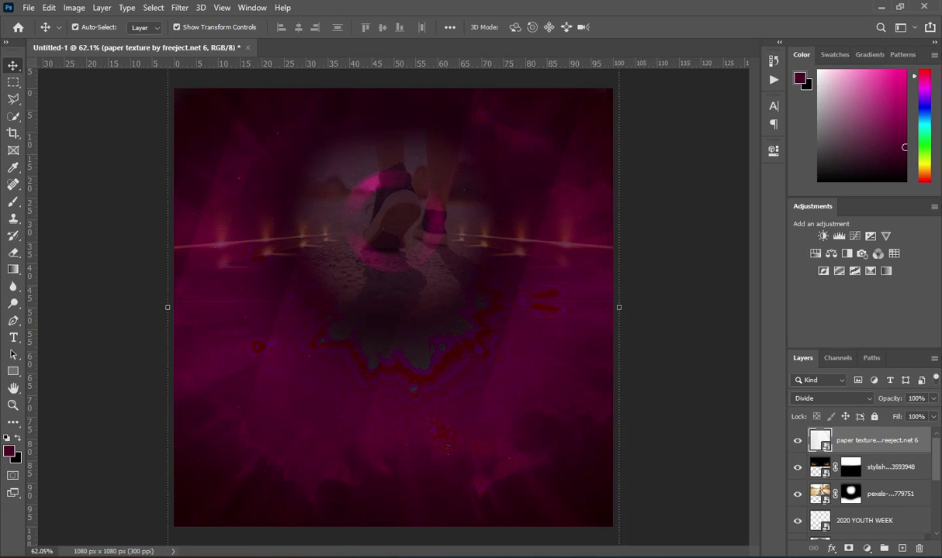
{"action": "key", "text": "alt+Tab"}
{"action": "left_click", "coordinate": [537, 316]}
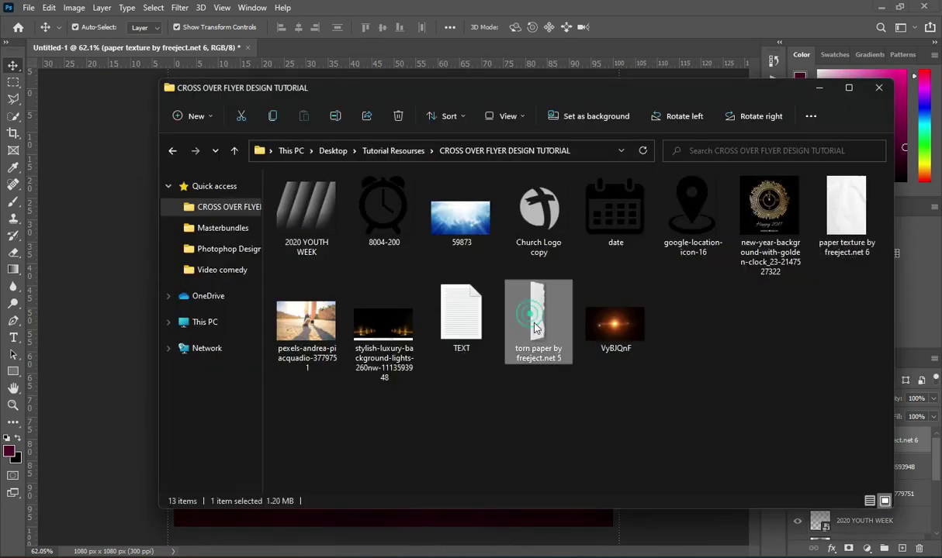
{"action": "left_click", "coordinate": [90, 334]}
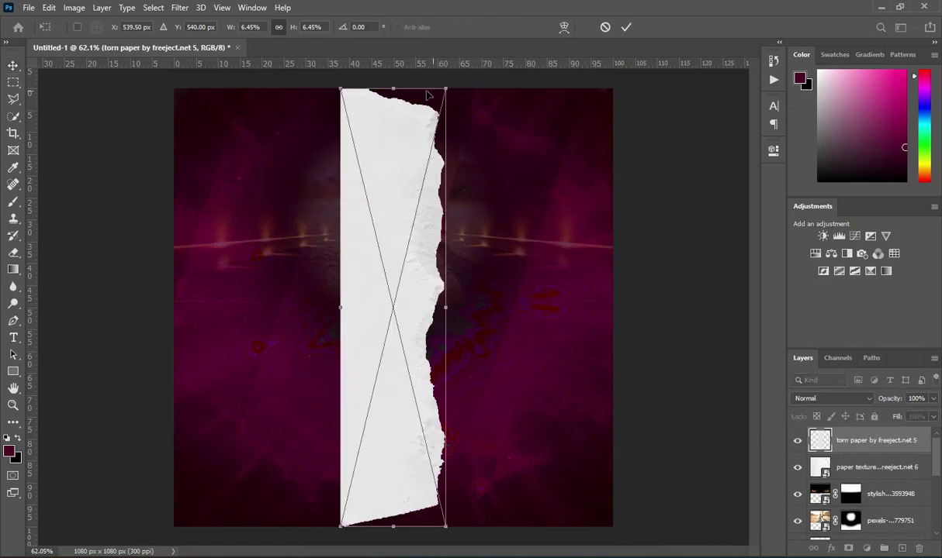
{"action": "left_click_drag", "start_coordinate": [460, 85], "coordinate": [238, 263]}
{"action": "left_click_drag", "start_coordinate": [329, 249], "coordinate": [329, 249]}
{"action": "left_click_drag", "start_coordinate": [429, 330], "coordinate": [446, 498]}
{"action": "left_click_drag", "start_coordinate": [393, 422], "coordinate": [390, 409]}
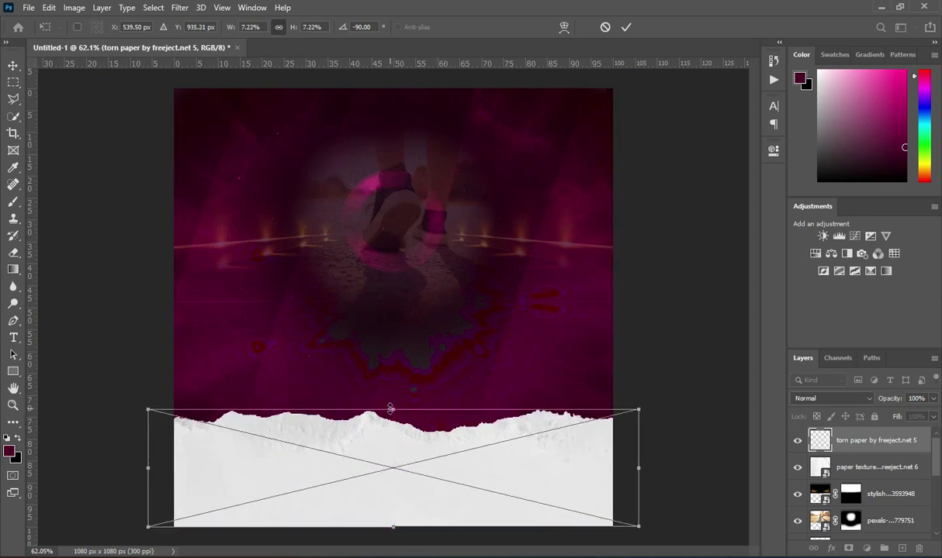
{"action": "key", "text": "Return"}
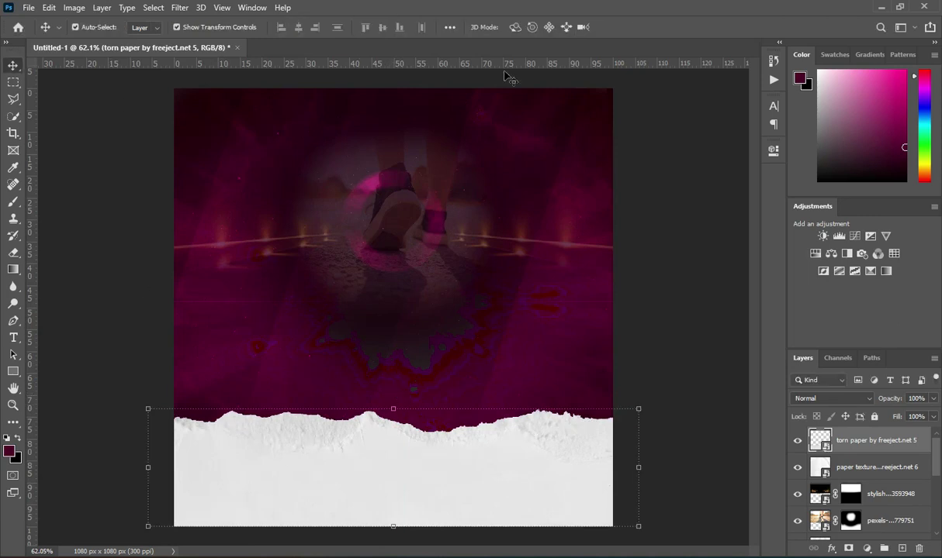
{"action": "left_click", "coordinate": [659, 313]}
Place the Church Logo copy image from File Explorer into the Photoshop flyer, scaled to about 12.59% in the canvas's upper-left area.
{"action": "scroll", "coordinate": [425, 269], "scroll_direction": "up", "scroll_amount": 2}
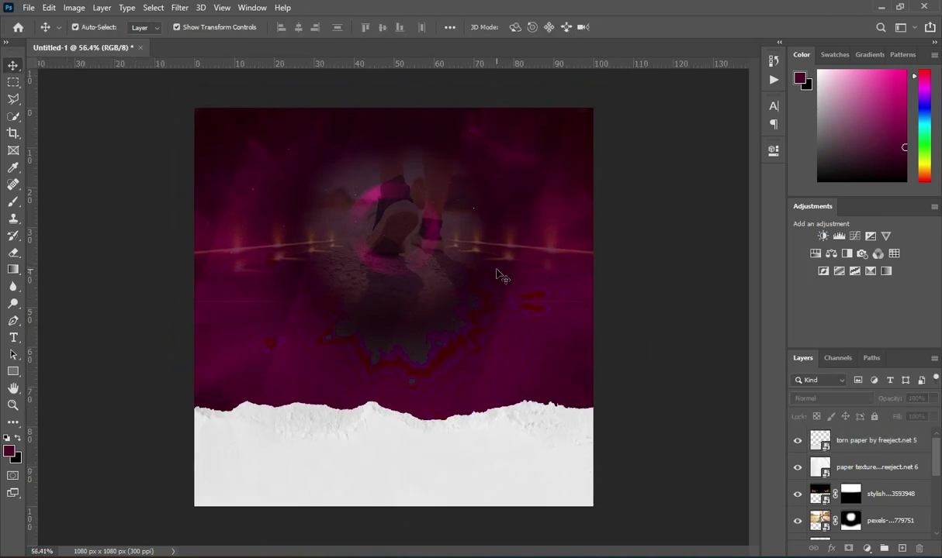
{"action": "scroll", "coordinate": [425, 269], "scroll_direction": "down", "scroll_amount": 1}
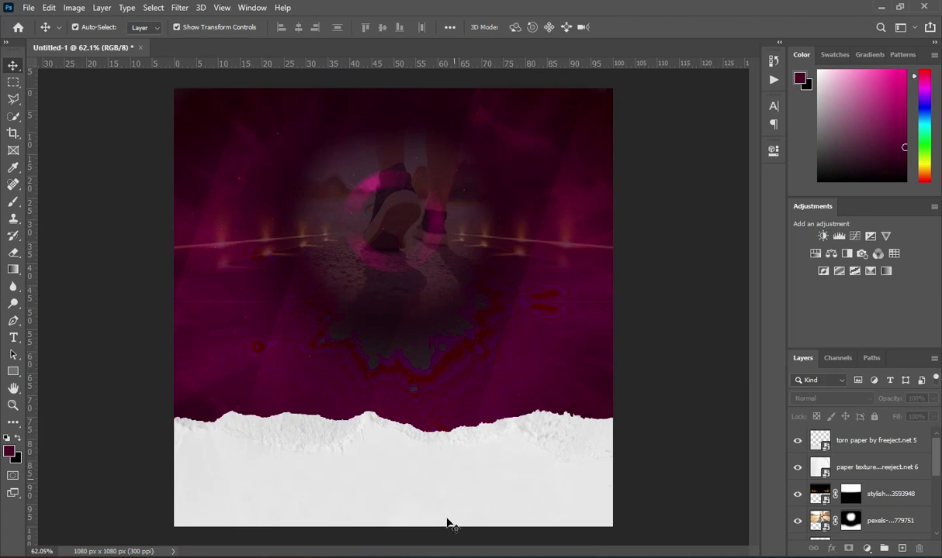
{"action": "key", "text": "alt+Tab"}
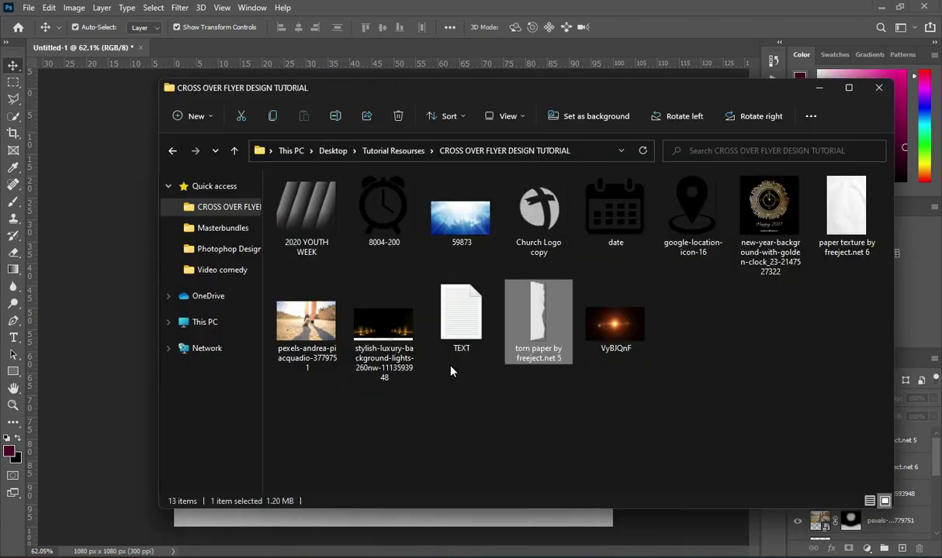
{"action": "left_click", "coordinate": [527, 219]}
{"action": "left_click_drag", "start_coordinate": [527, 219], "coordinate": [113, 302]}
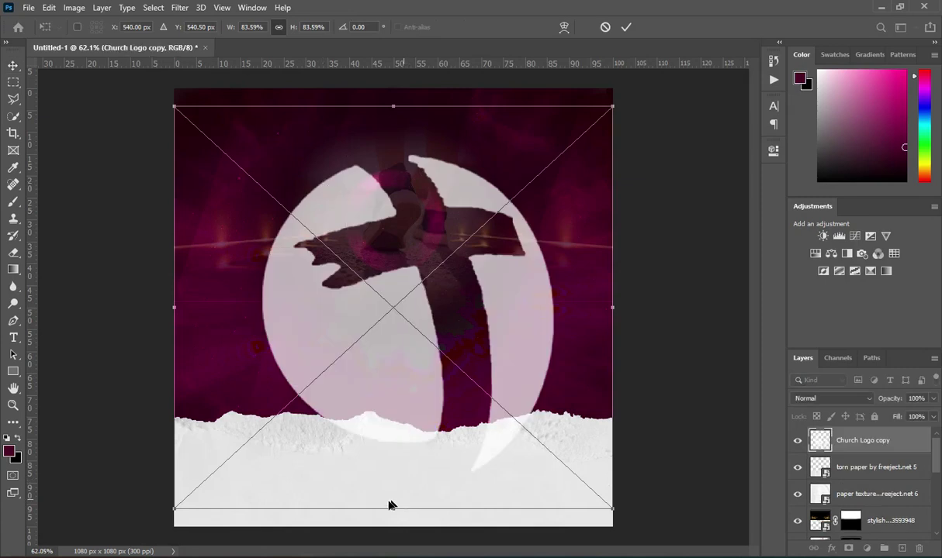
{"action": "left_click_drag", "start_coordinate": [392, 509], "coordinate": [259, 143]}
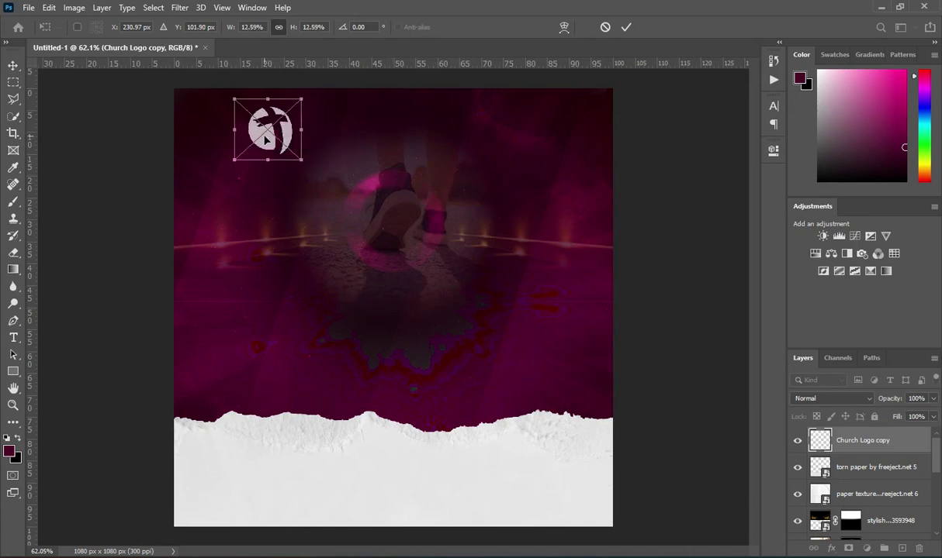
{"action": "left_click", "coordinate": [626, 28]}
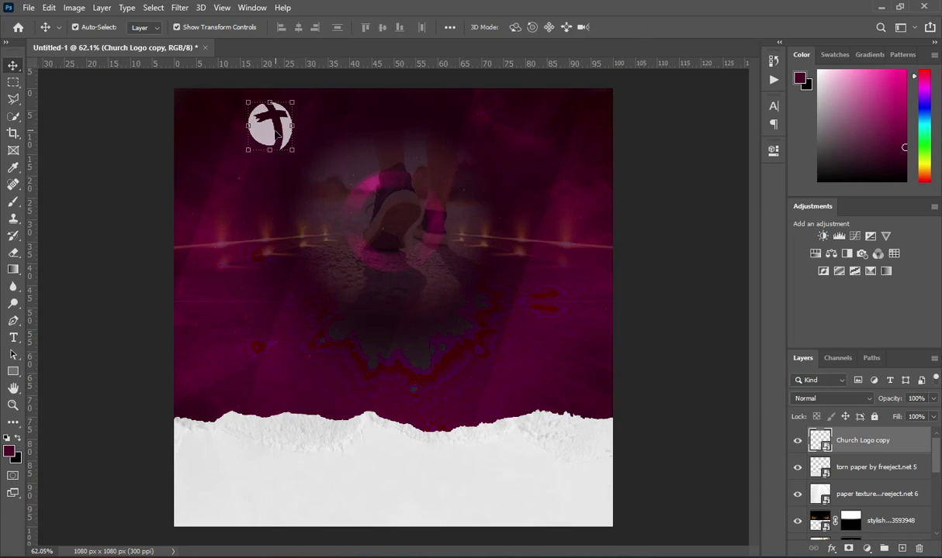
{"action": "left_click", "coordinate": [659, 181]}
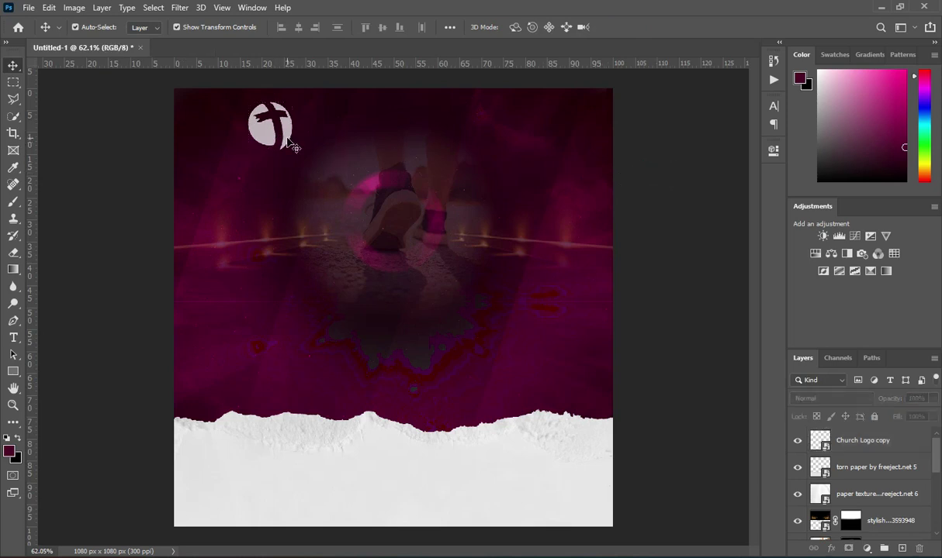
Copy the line CHRIST ASSEMBLY CHURCH OF GOD from the TEXT file in Notepad.
{"action": "key", "text": "t"}
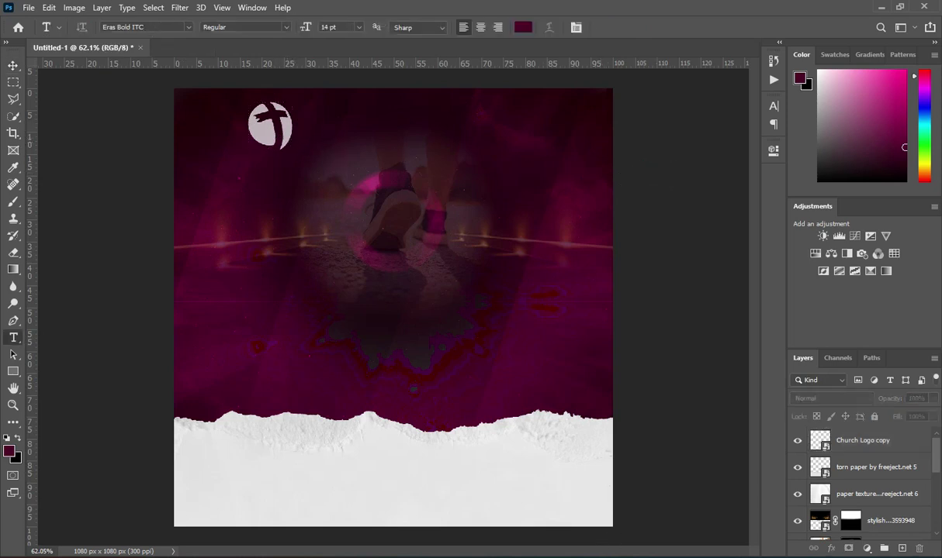
{"action": "key", "text": "alt+Tab"}
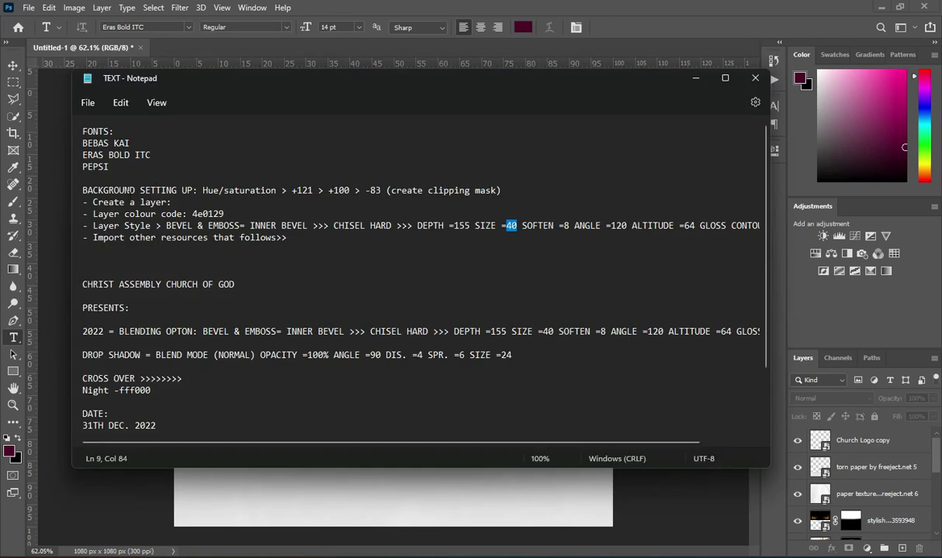
{"action": "left_click_drag", "start_coordinate": [82, 285], "coordinate": [234, 284]}
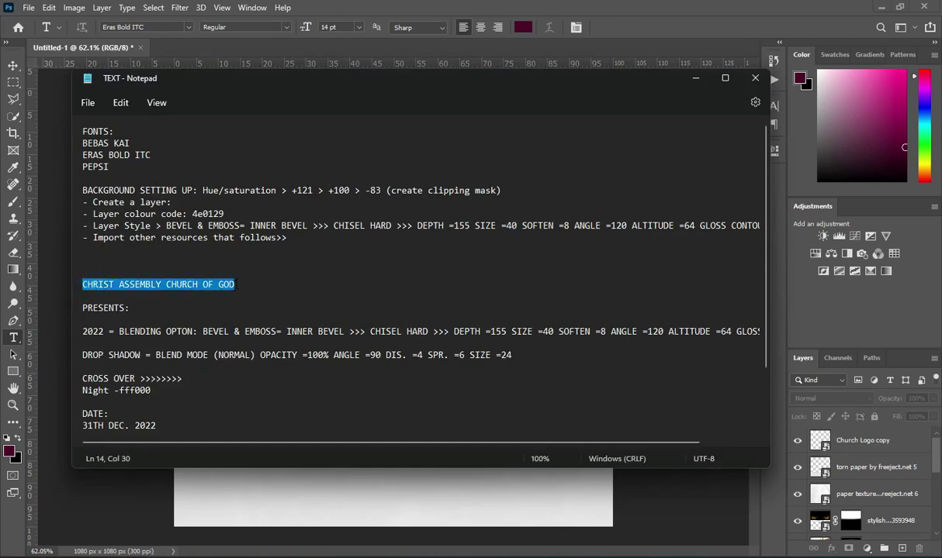
{"action": "left_click", "coordinate": [695, 78]}
Set the text colour to ffffff and add the copied church name as a text layer beside the logo in Photoshop.
{"action": "left_click", "coordinate": [522, 28]}
{"action": "type", "text": "ffffff"}
{"action": "left_click", "coordinate": [892, 156]}
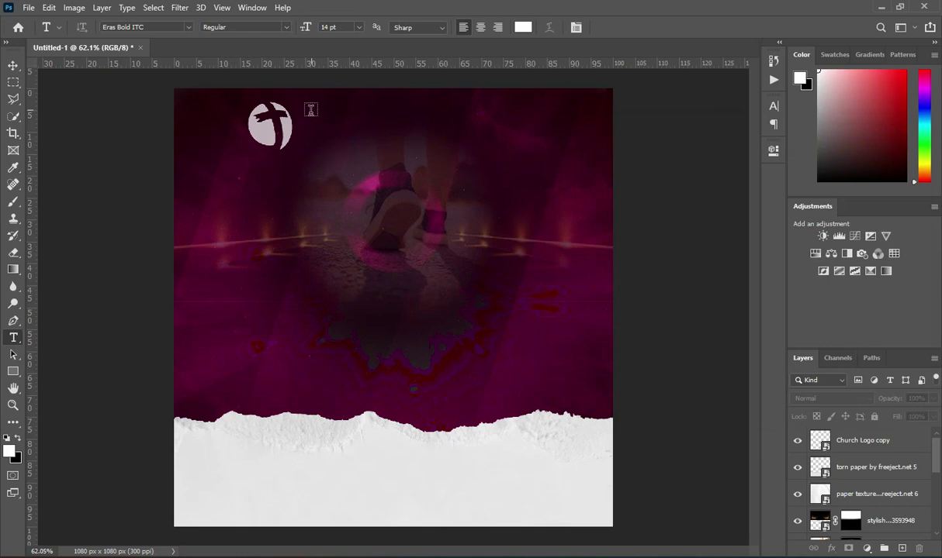
{"action": "left_click", "coordinate": [322, 127]}
{"action": "key", "text": "ctrl+v"}
{"action": "left_click", "coordinate": [624, 28]}
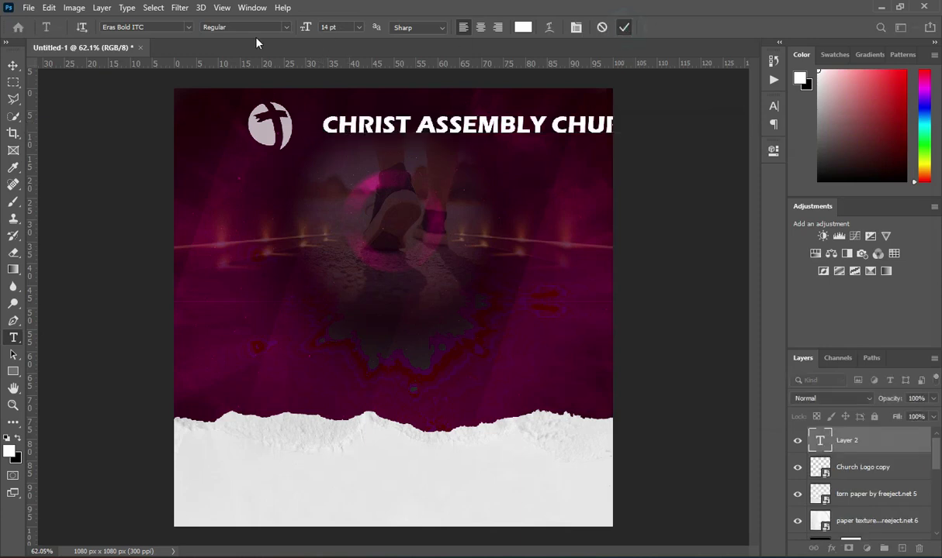
Change the church name's font to Bebas Kai and open its character settings.
{"action": "left_click", "coordinate": [189, 27]}
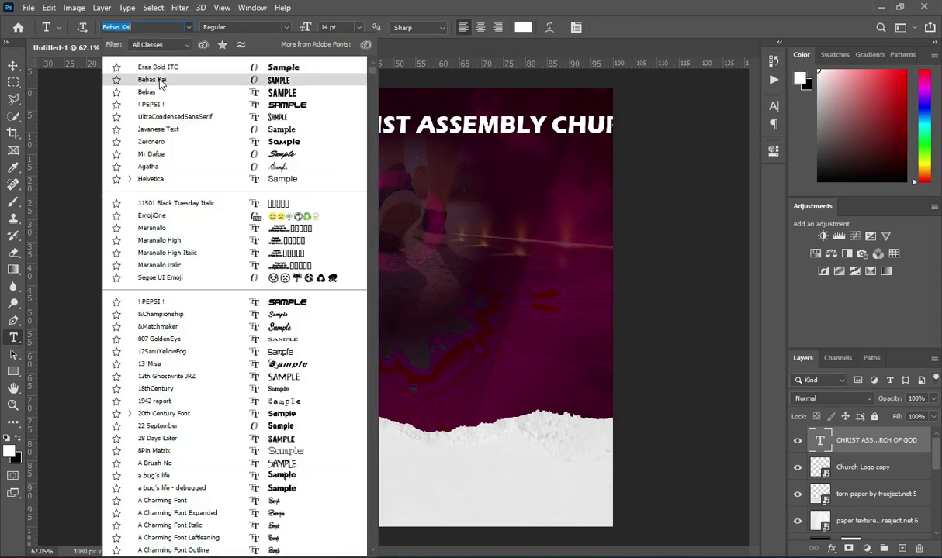
{"action": "left_click", "coordinate": [159, 79]}
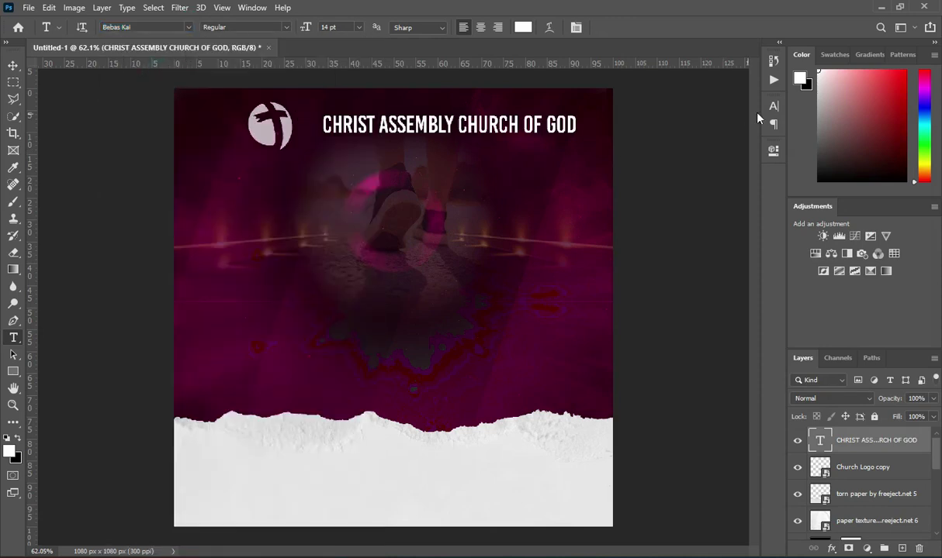
{"action": "left_click", "coordinate": [774, 106]}
{"action": "left_click", "coordinate": [720, 155]}
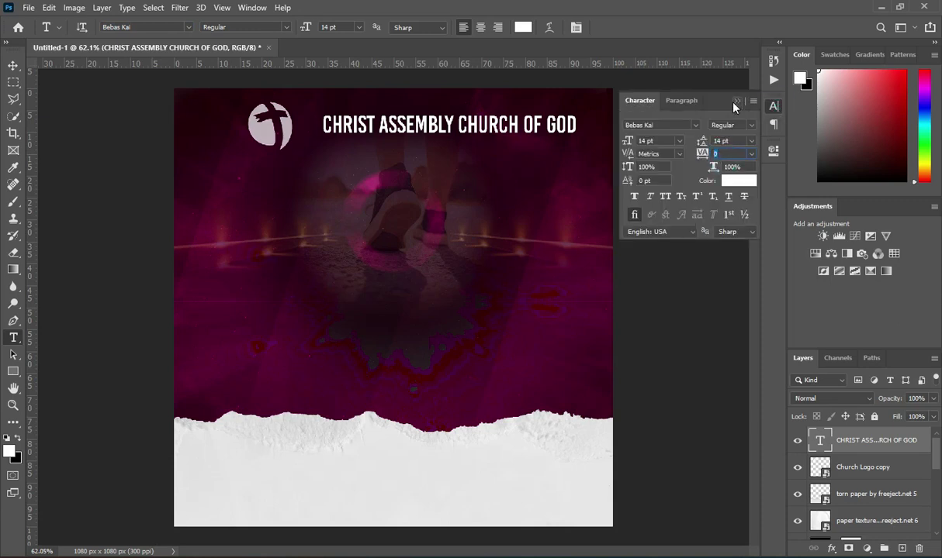
Centre the church name horizontally on the canvas and reduce it to about 11.43 pt near the upper edge.
{"action": "left_click", "coordinate": [11, 65]}
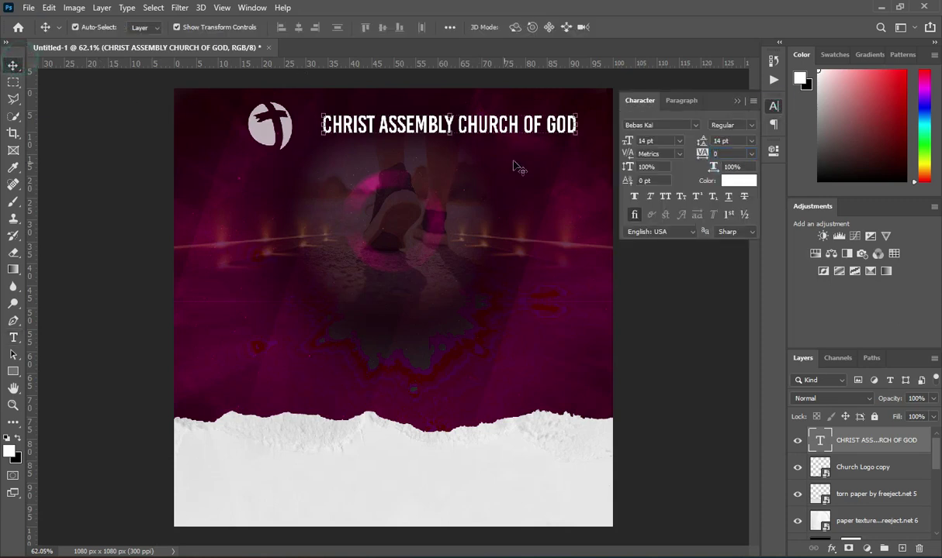
{"action": "double_click", "coordinate": [460, 129]}
{"action": "key", "text": "Escape"}
{"action": "key", "text": "ctrl+a"}
{"action": "left_click", "coordinate": [298, 27]}
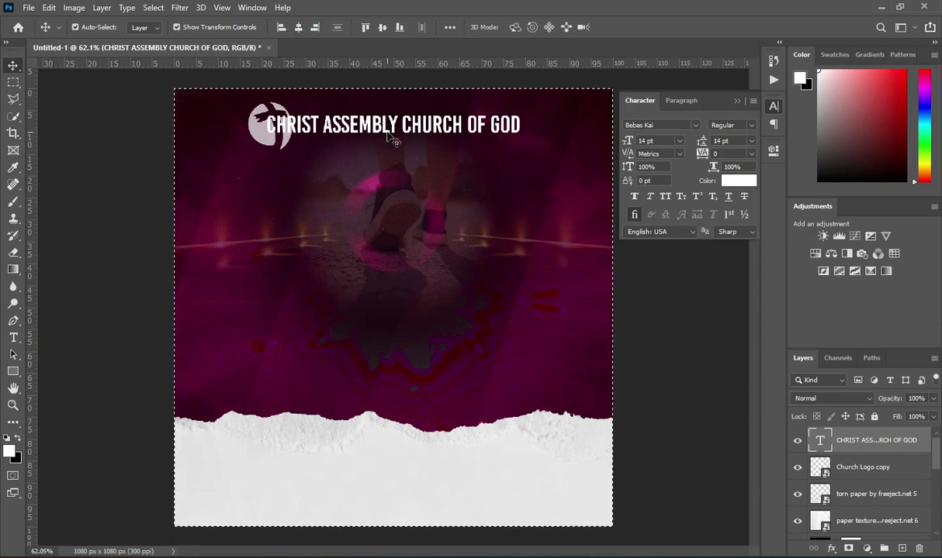
{"action": "key", "text": "ctrl+d"}
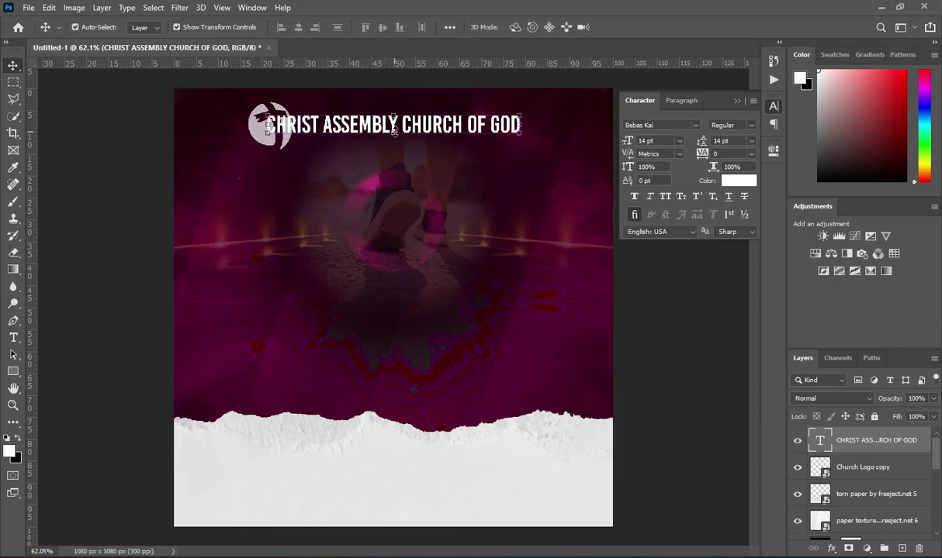
{"action": "left_click_drag", "start_coordinate": [394, 132], "coordinate": [392, 111]}
{"action": "left_click", "coordinate": [648, 27]}
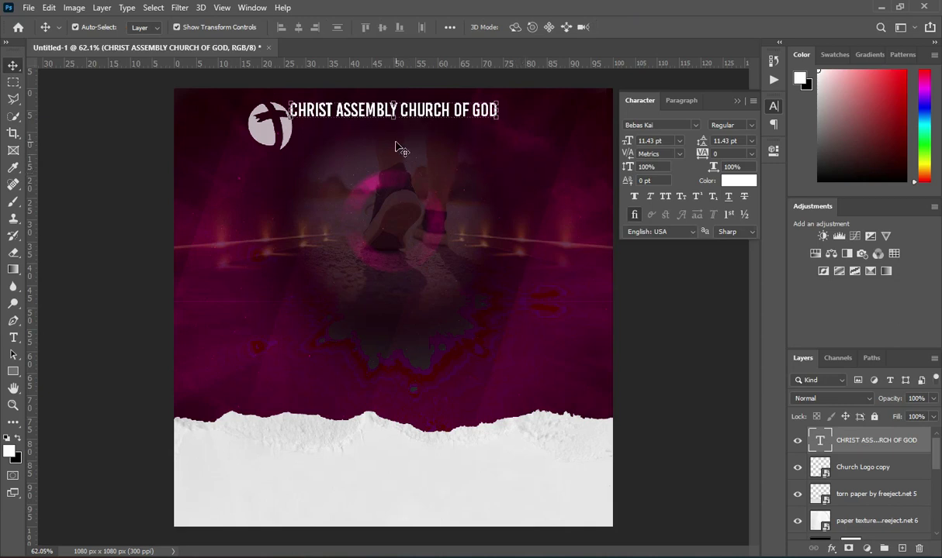
Move the church logo away from the church name and scale it down slightly.
{"action": "left_click_drag", "start_coordinate": [268, 133], "coordinate": [248, 133]}
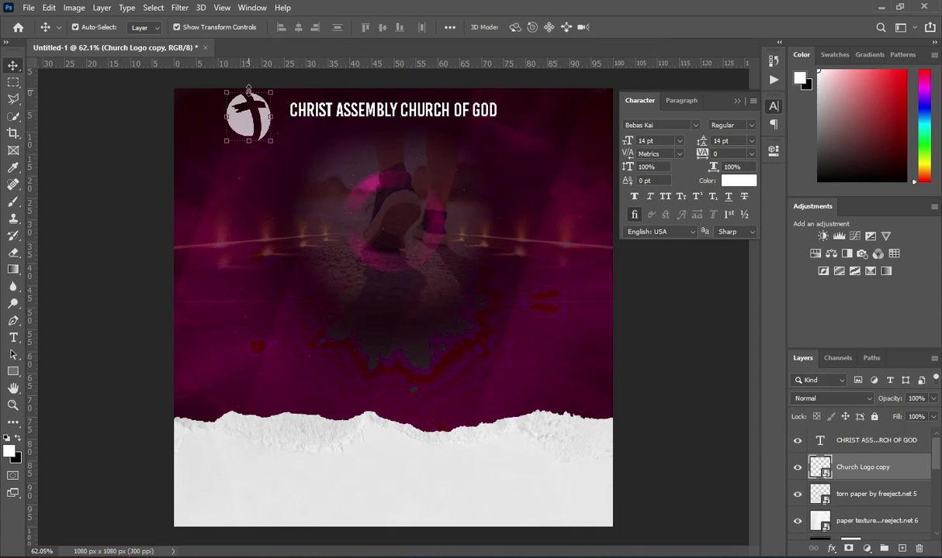
{"action": "left_click", "coordinate": [248, 91]}
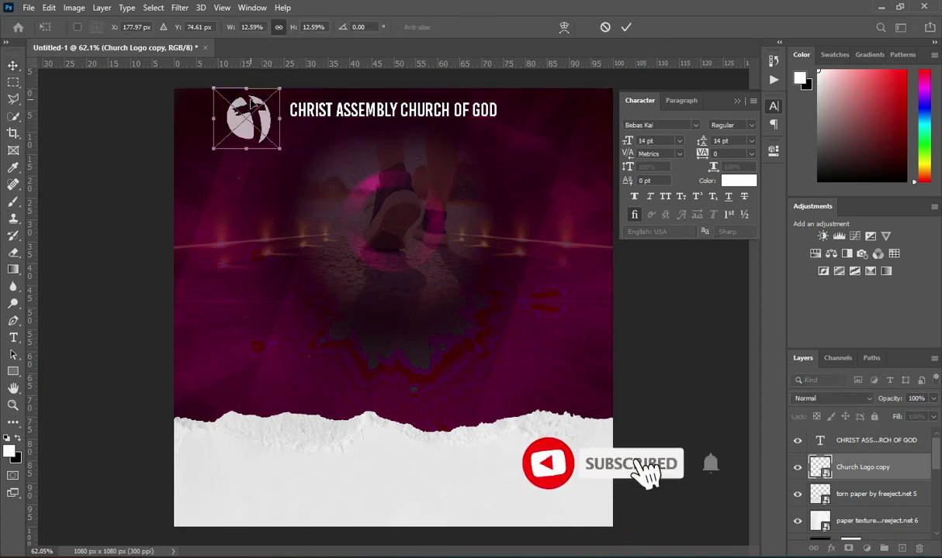
{"action": "left_click_drag", "start_coordinate": [248, 88], "coordinate": [258, 127]}
{"action": "left_click", "coordinate": [626, 27]}
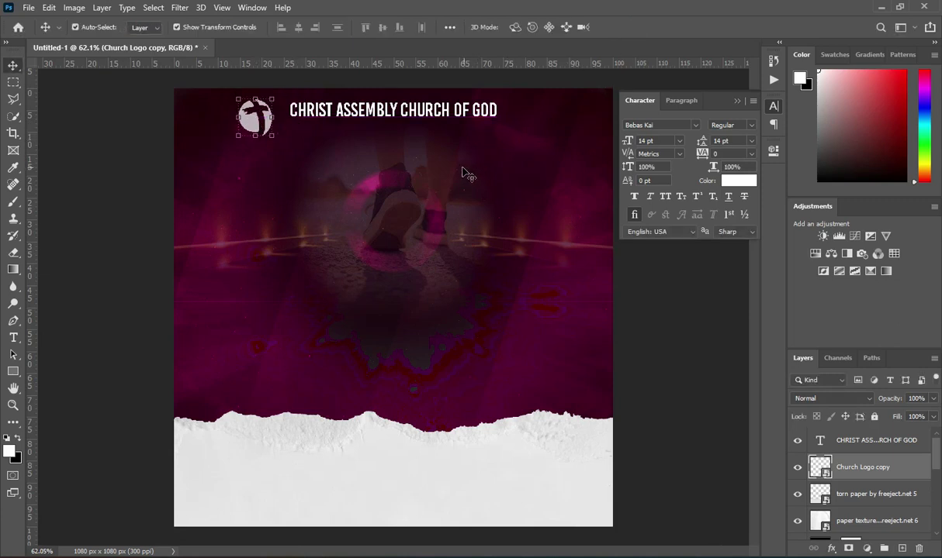
Nudge the church logo closer to the start of the church name and deselect it.
{"action": "key", "text": "Right"}
{"action": "key", "text": "Right"}
{"action": "key", "text": "Right"}
{"action": "key", "text": "Right"}
{"action": "key", "text": "Right"}
{"action": "key", "text": "Right"}
{"action": "key", "text": "Right"}
{"action": "key", "text": "Right"}
{"action": "key", "text": "Right"}
{"action": "key", "text": "Right"}
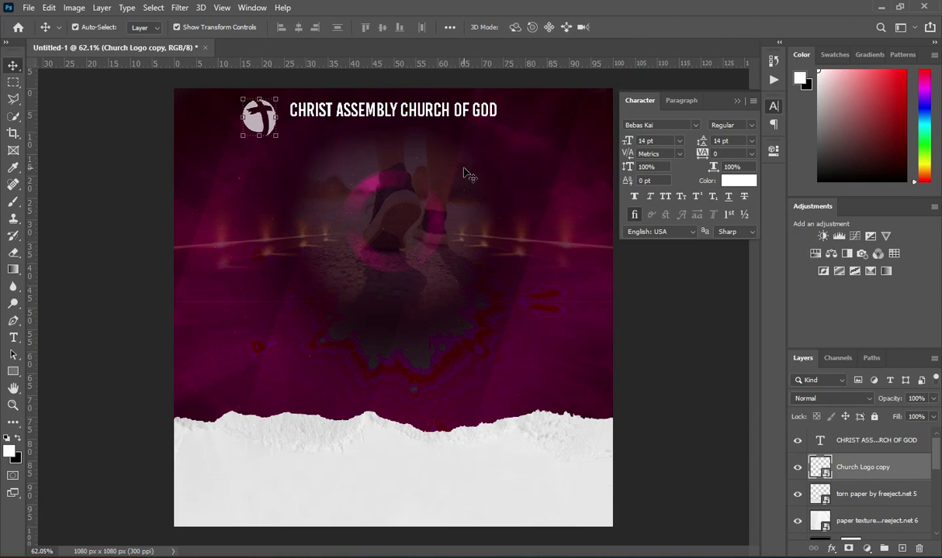
{"action": "key", "text": "Right"}
{"action": "key", "text": "Right"}
{"action": "key", "text": "Right"}
{"action": "key", "text": "Right"}
{"action": "key", "text": "Right"}
{"action": "key", "text": "Right"}
{"action": "key", "text": "Right"}
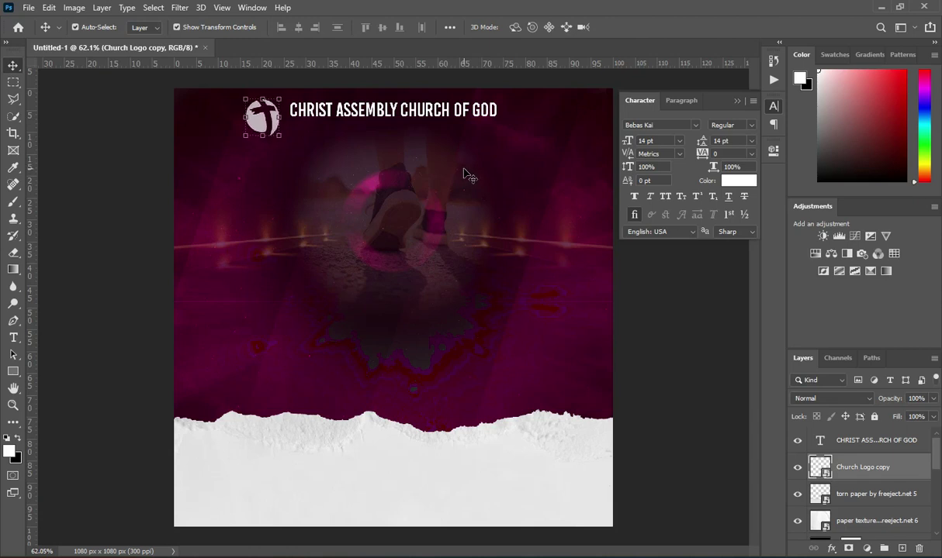
{"action": "left_click", "coordinate": [636, 268]}
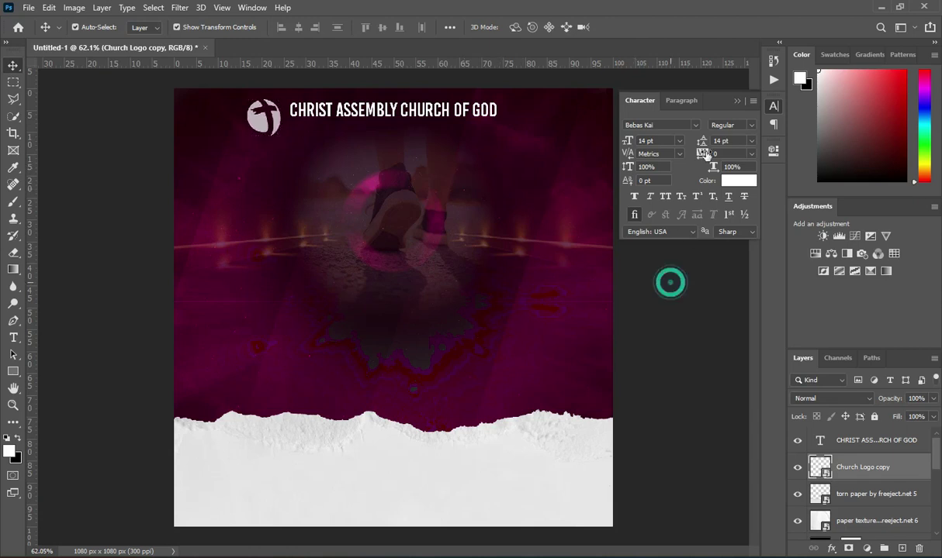
Duplicate the church name text layer directly below the original, keeping it centred on the canvas.
{"action": "left_click", "coordinate": [737, 101]}
{"action": "left_click", "coordinate": [423, 114]}
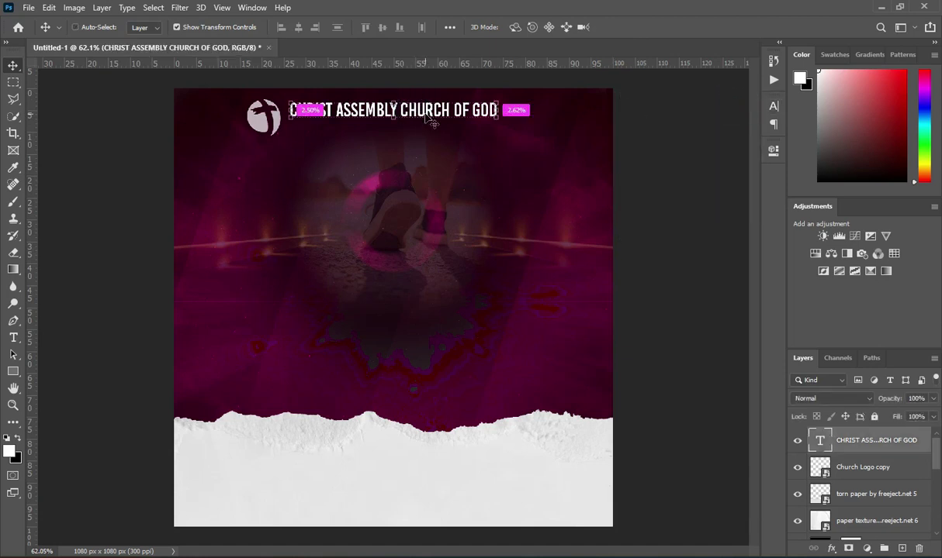
{"action": "left_click_drag", "start_coordinate": [432, 122], "coordinate": [426, 145], "text": "alt"}
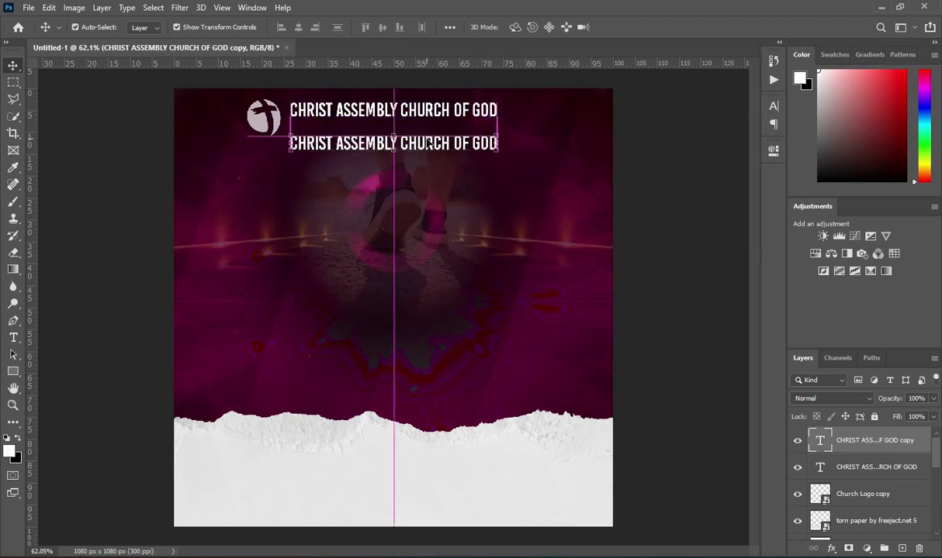
Replace the duplicate's text with PRESENTS: copied from the TEXT file in Notepad, returning to Photoshop.
{"action": "double_click", "coordinate": [418, 142]}
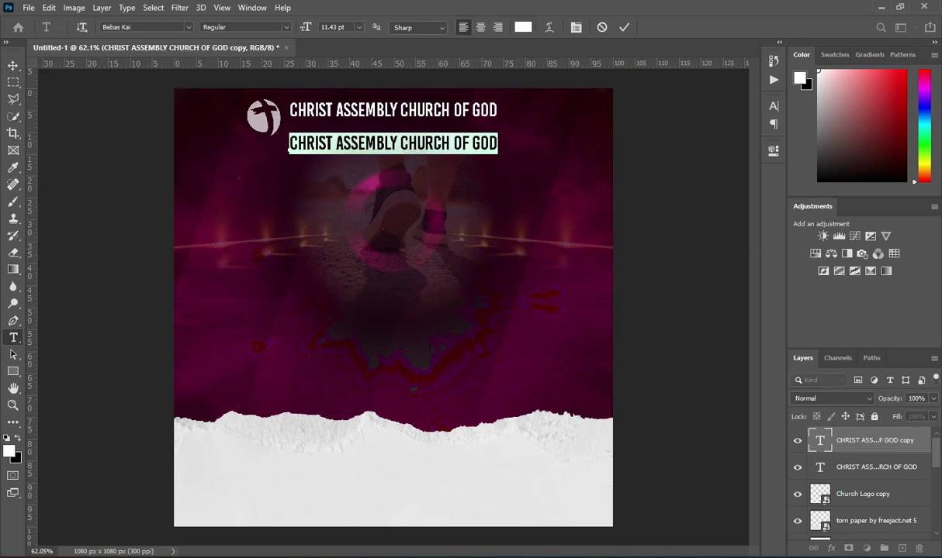
{"action": "key", "text": "alt+Tab"}
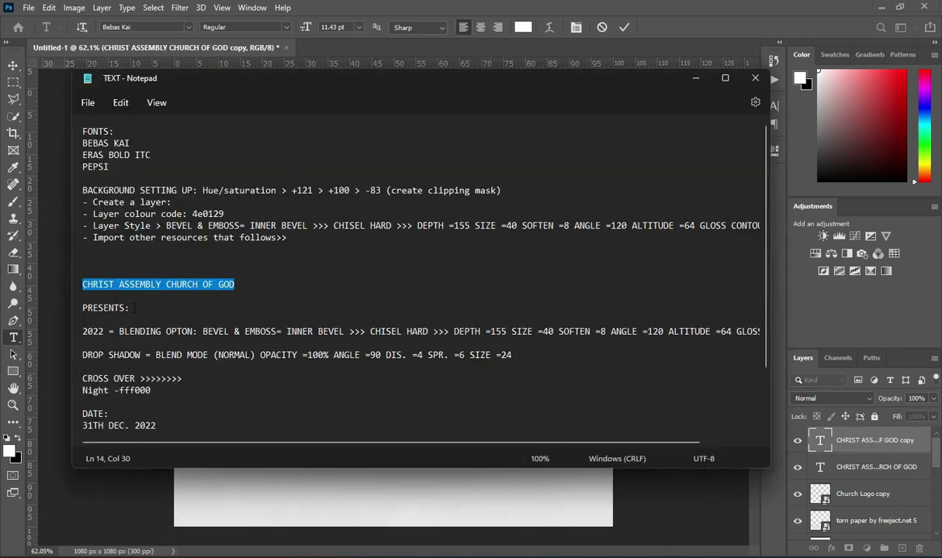
{"action": "left_click_drag", "start_coordinate": [82, 308], "coordinate": [132, 308]}
{"action": "key", "text": "ctrl+c"}
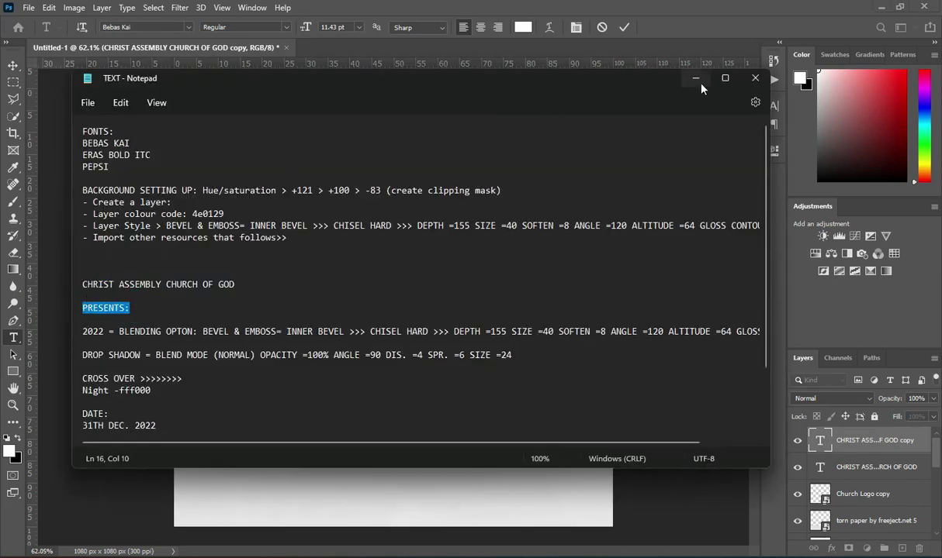
{"action": "key", "text": "alt+Tab"}
{"action": "key", "text": "ctrl+v"}
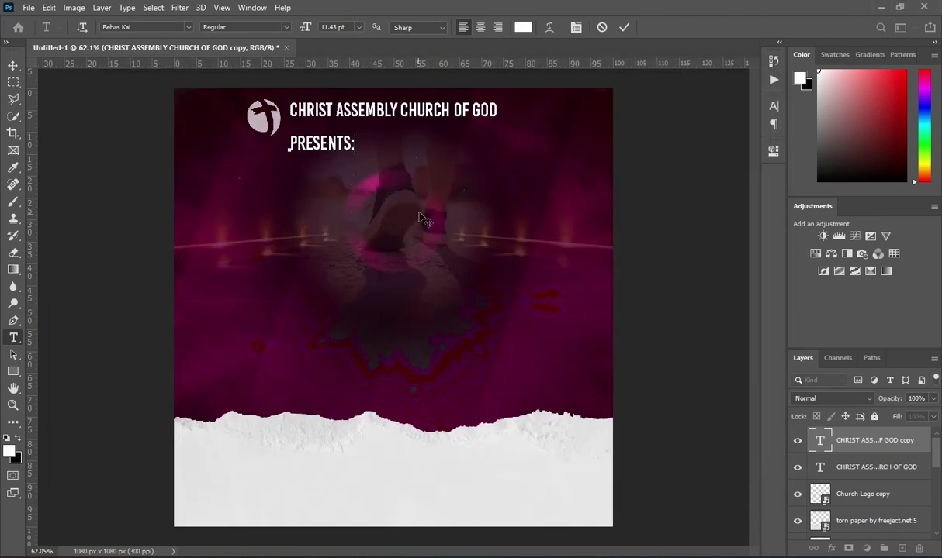
{"action": "left_click", "coordinate": [622, 27]}
{"action": "key", "text": "v"}
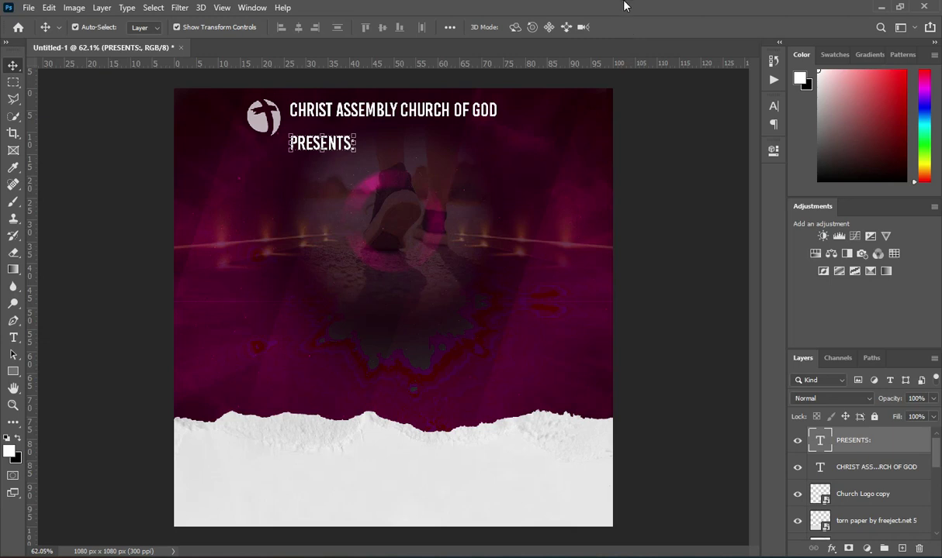
Set the letter tracking of the PRESENTS: text to 620.
{"action": "left_click", "coordinate": [774, 106]}
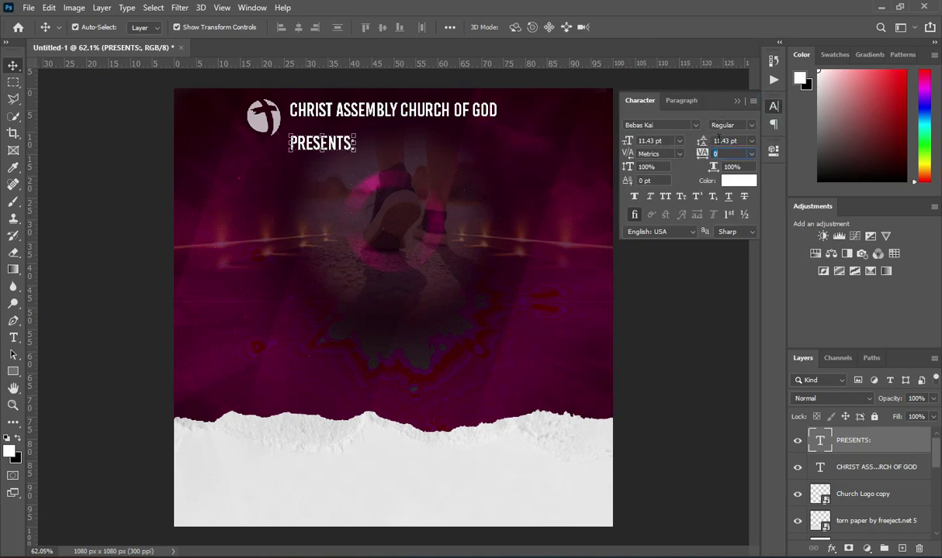
{"action": "left_click", "coordinate": [727, 153]}
{"action": "type", "text": "620"}
{"action": "key", "text": "Return"}
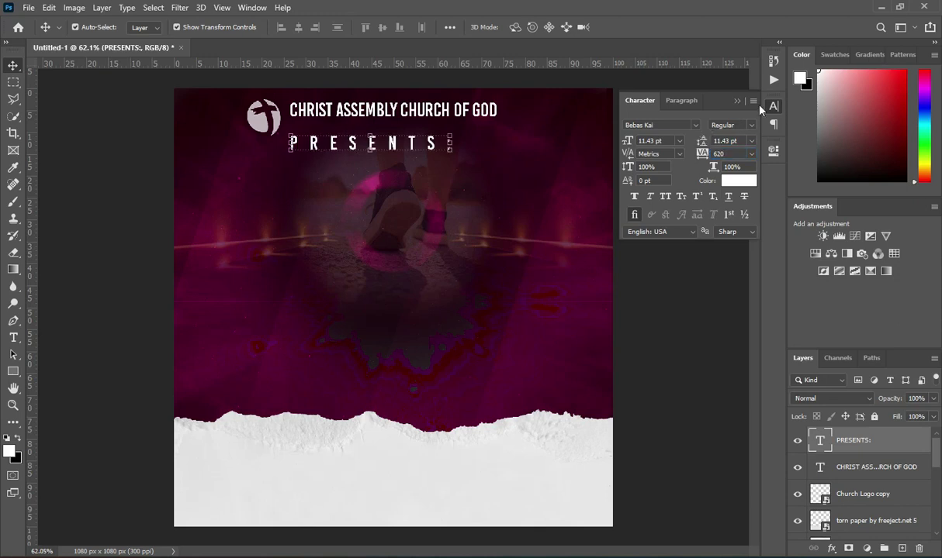
{"action": "left_click", "coordinate": [736, 102]}
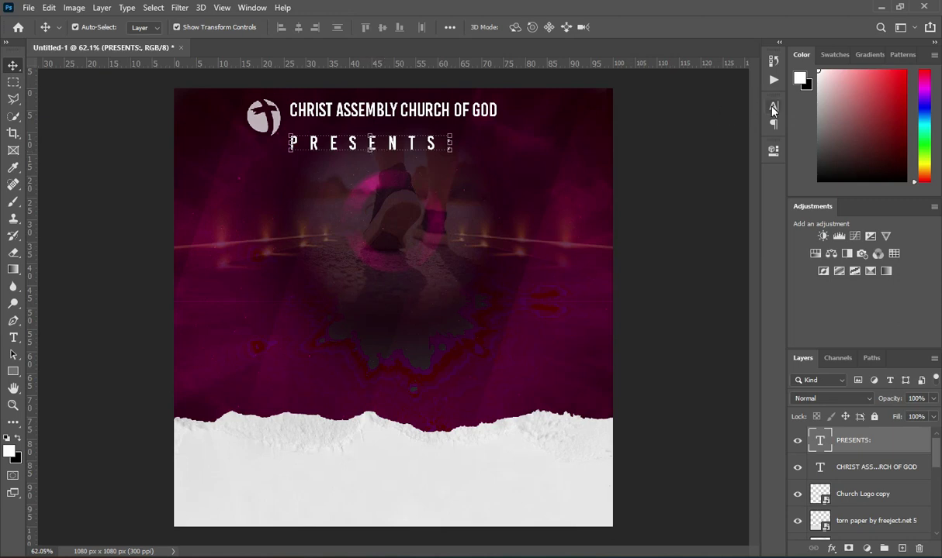
Reduce the font size of the PRESENTS: text to 7.34 pt.
{"action": "left_click", "coordinate": [774, 105]}
{"action": "left_click", "coordinate": [669, 143]}
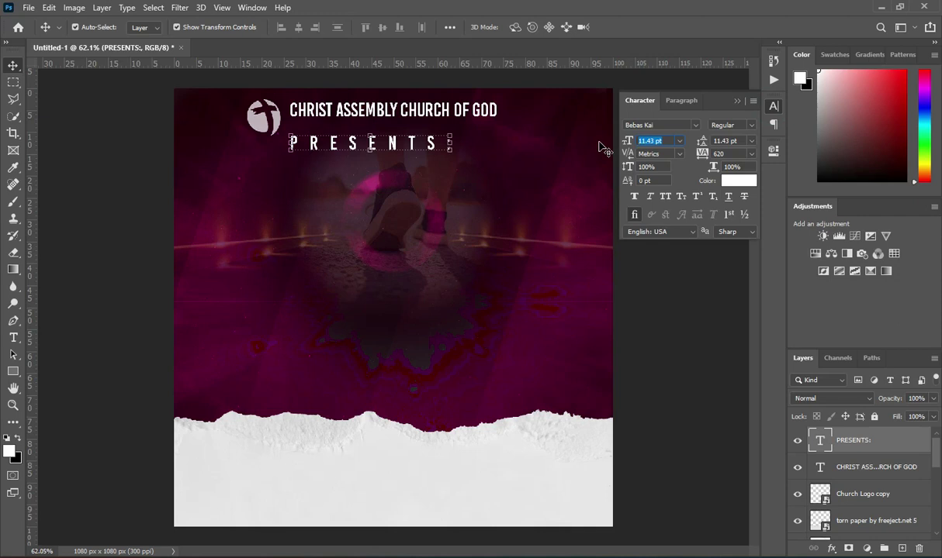
{"action": "type", "text": "7.34"}
{"action": "key", "text": "Return"}
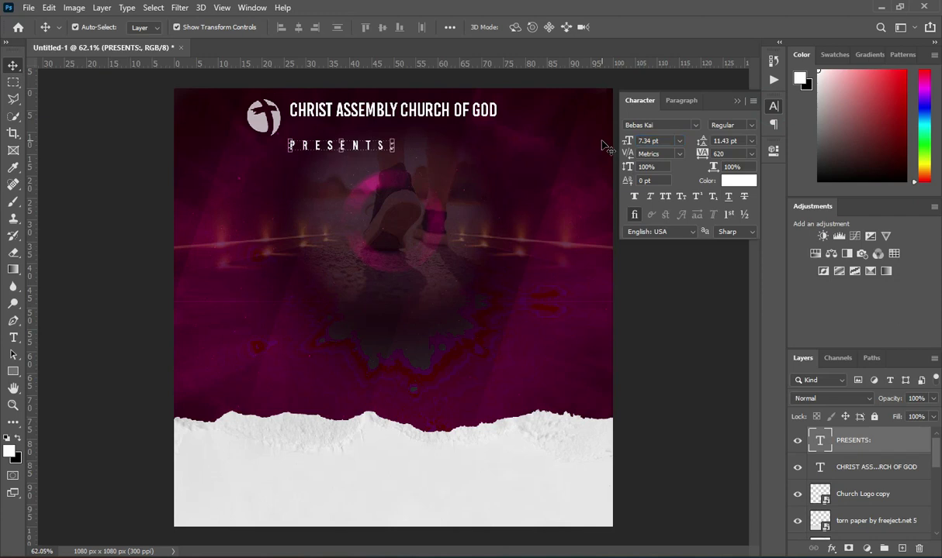
{"action": "left_click", "coordinate": [736, 101]}
Centre the PRESENTS: text horizontally on the canvas and nudge it up slightly towards the church name.
{"action": "key", "text": "ctrl+a"}
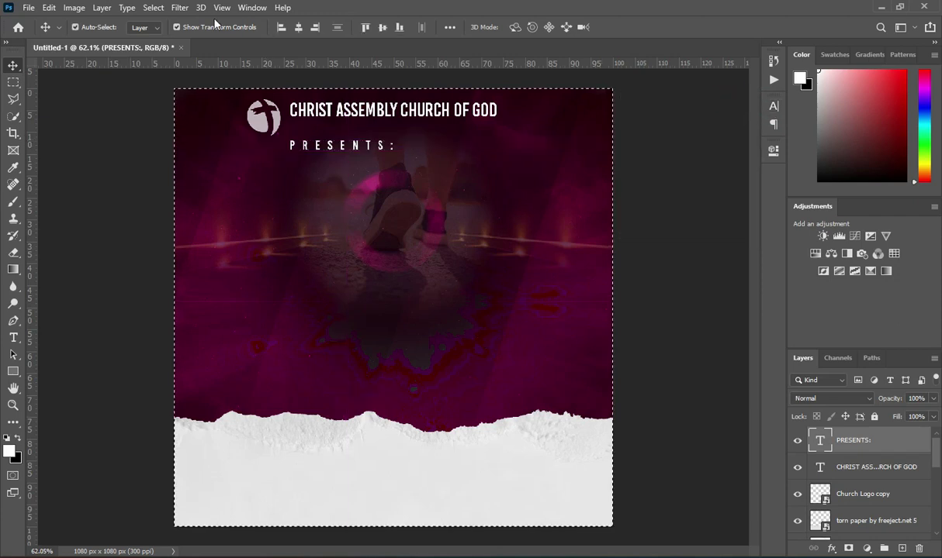
{"action": "left_click", "coordinate": [298, 28]}
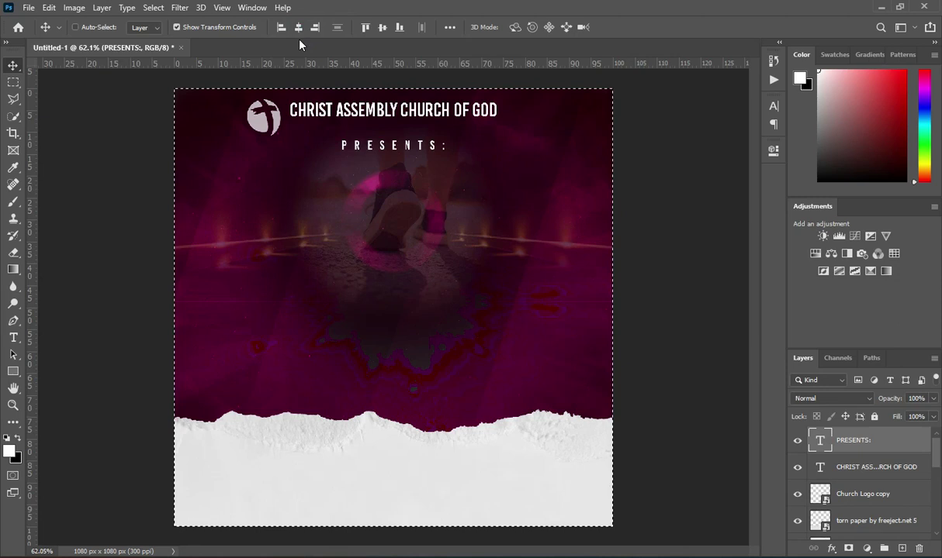
{"action": "key", "text": "ctrl+d"}
{"action": "key", "text": "Up"}
{"action": "key", "text": "Up"}
{"action": "key", "text": "Up"}
{"action": "key", "text": "Up"}
{"action": "key", "text": "Up"}
{"action": "key", "text": "Up"}
{"action": "key", "text": "Up"}
{"action": "key", "text": "Up"}
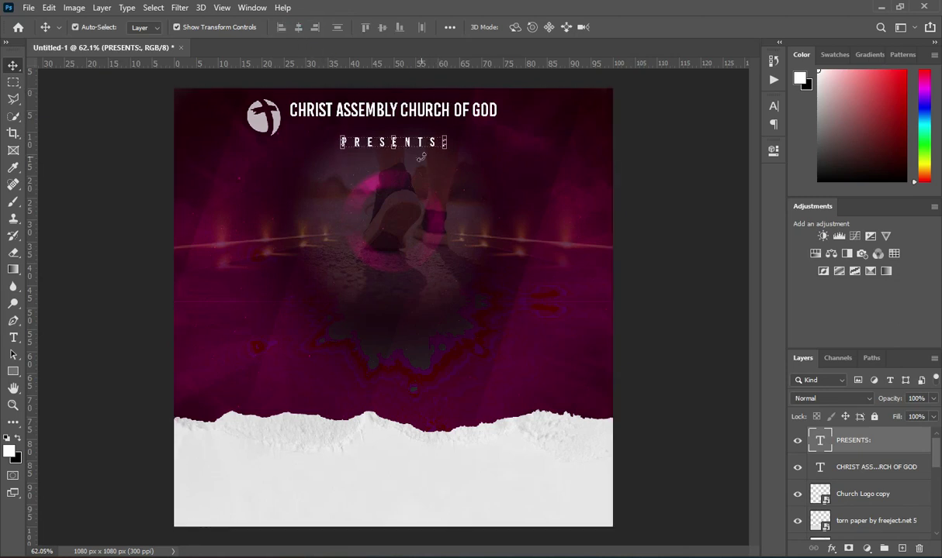
Select Layer 1, the walking-feet photo and the stylish lights layer together, nudge them upwards, and deselect them.
{"action": "scroll", "coordinate": [888, 465], "scroll_direction": "down", "scroll_amount": 5}
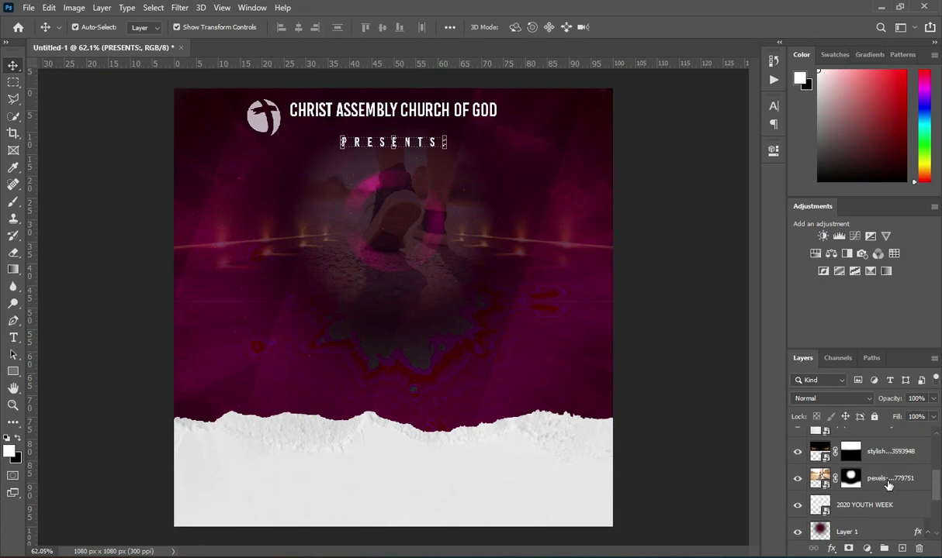
{"action": "left_click", "coordinate": [841, 533]}
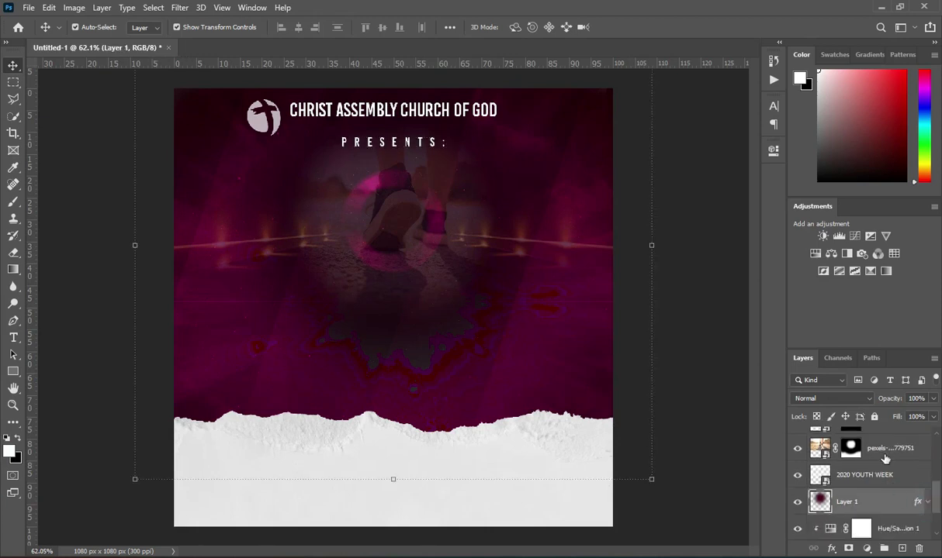
{"action": "left_click", "coordinate": [878, 447]}
{"action": "left_click_drag", "start_coordinate": [936, 504], "coordinate": [935, 496]}
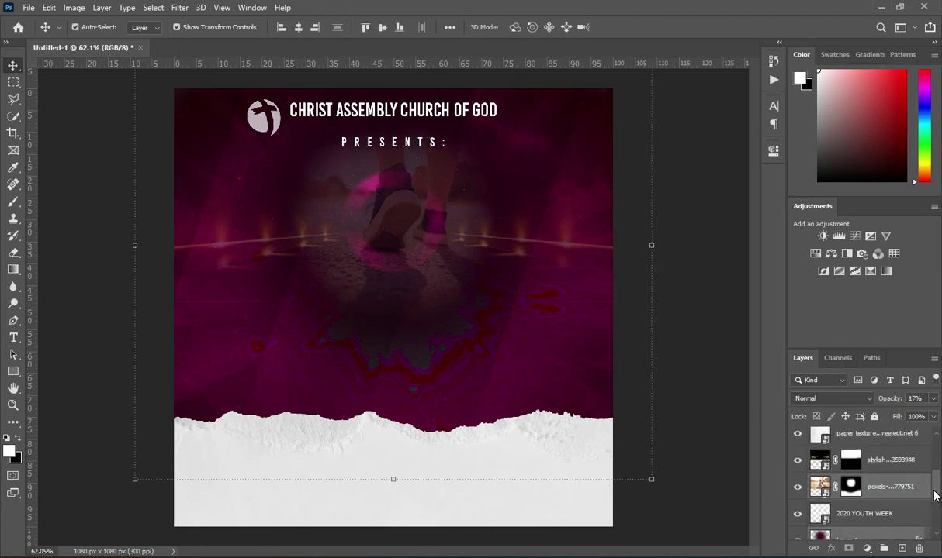
{"action": "left_click", "coordinate": [892, 463]}
{"action": "key", "text": "Up"}
{"action": "key", "text": "Up"}
{"action": "key", "text": "Up"}
{"action": "key", "text": "Up"}
{"action": "key", "text": "Up"}
{"action": "key", "text": "Up"}
{"action": "key", "text": "Up"}
{"action": "key", "text": "Up"}
{"action": "key", "text": "Up"}
{"action": "key", "text": "Up"}
{"action": "key", "text": "Up"}
{"action": "key", "text": "Up"}
{"action": "key", "text": "Up"}
{"action": "key", "text": "Up"}
{"action": "key", "text": "Up"}
{"action": "key", "text": "Up"}
{"action": "key", "text": "Up"}
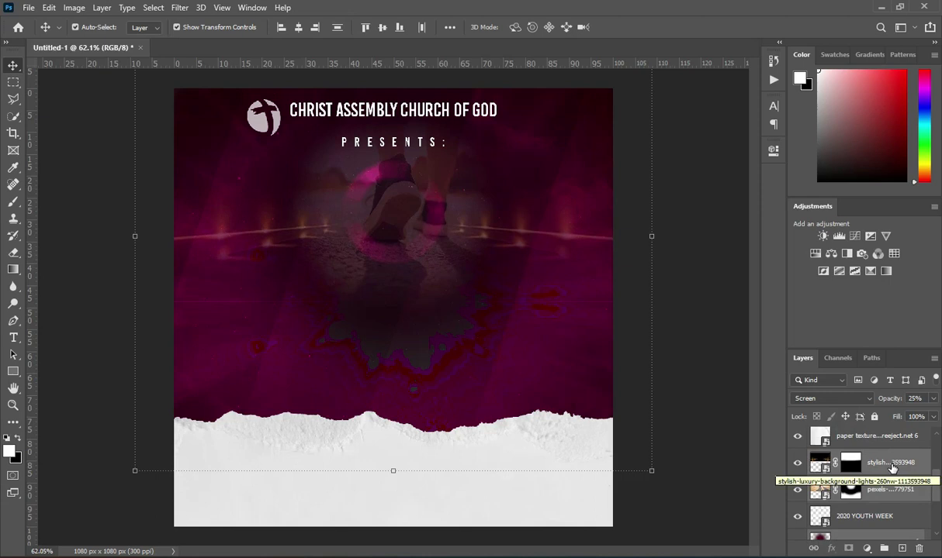
{"action": "key", "text": "Up"}
{"action": "key", "text": "Up"}
{"action": "key", "text": "Up"}
{"action": "key", "text": "Up"}
{"action": "key", "text": "Up"}
{"action": "key", "text": "Up"}
{"action": "key", "text": "Up"}
{"action": "key", "text": "Up"}
{"action": "key", "text": "Up"}
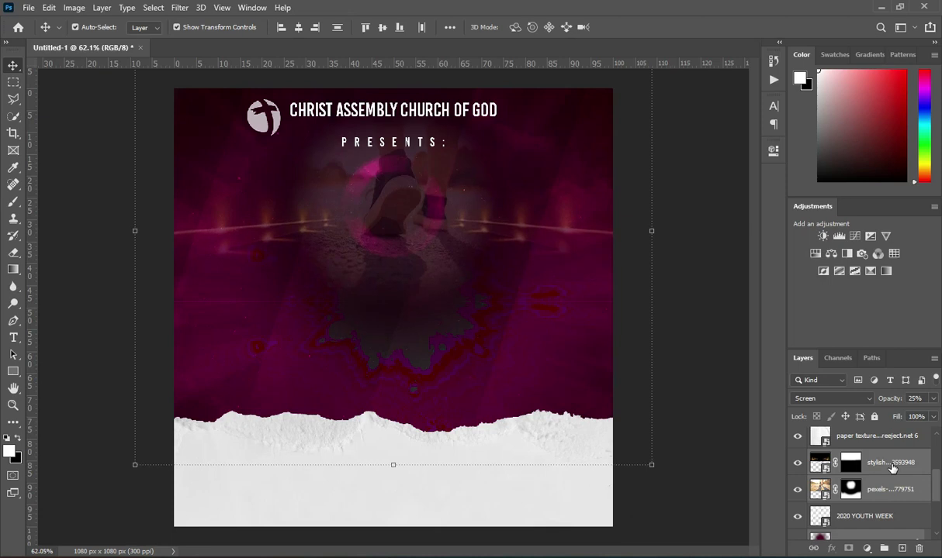
{"action": "left_click", "coordinate": [705, 300]}
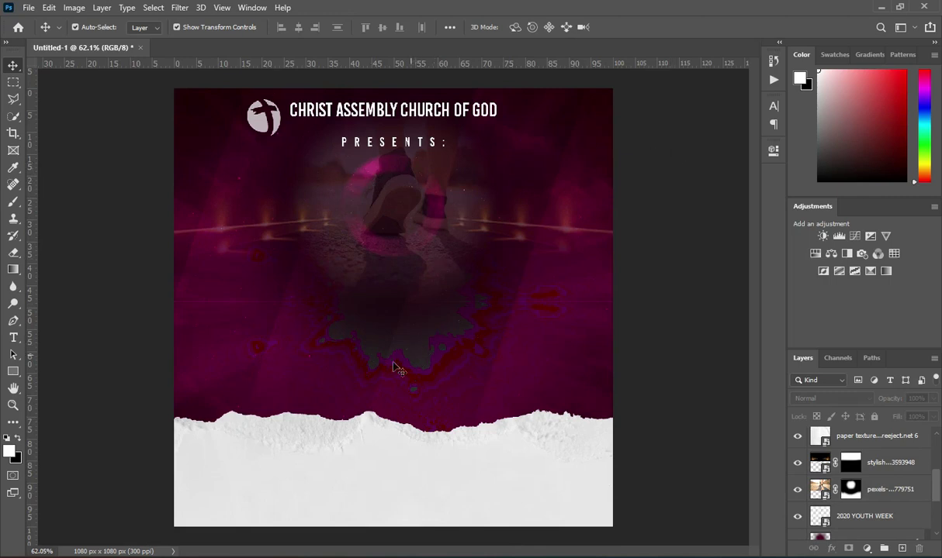
Start a new text layer below the feet photo with tracking 0 and the font Eras Bold ITC.
{"action": "key", "text": "t"}
{"action": "left_click", "coordinate": [291, 332]}
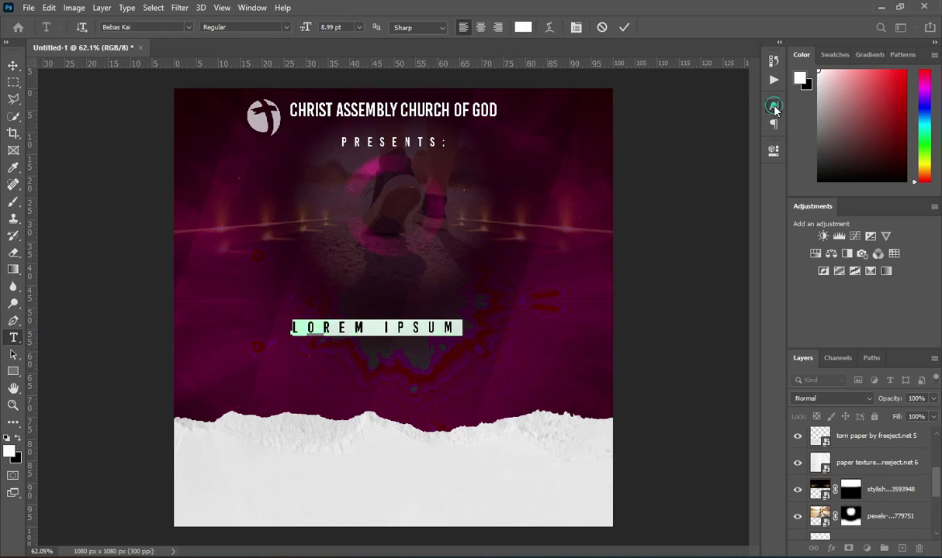
{"action": "left_click", "coordinate": [774, 106]}
{"action": "left_click", "coordinate": [701, 154]}
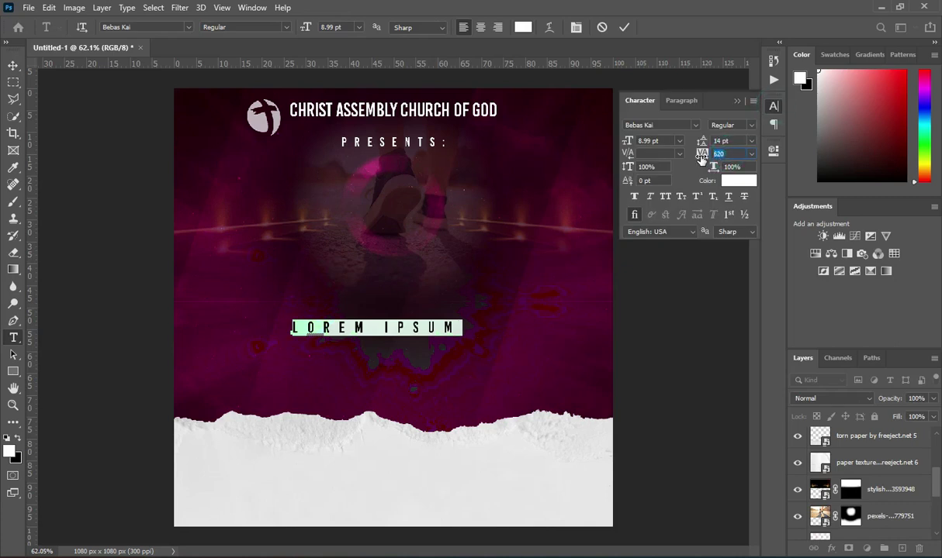
{"action": "type", "text": "0"}
{"action": "key", "text": "Return"}
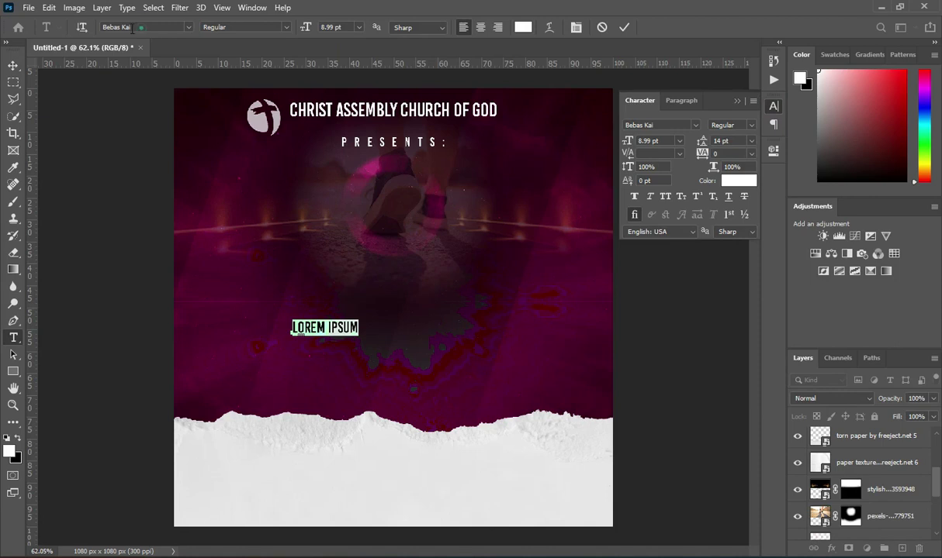
{"action": "left_click", "coordinate": [190, 28]}
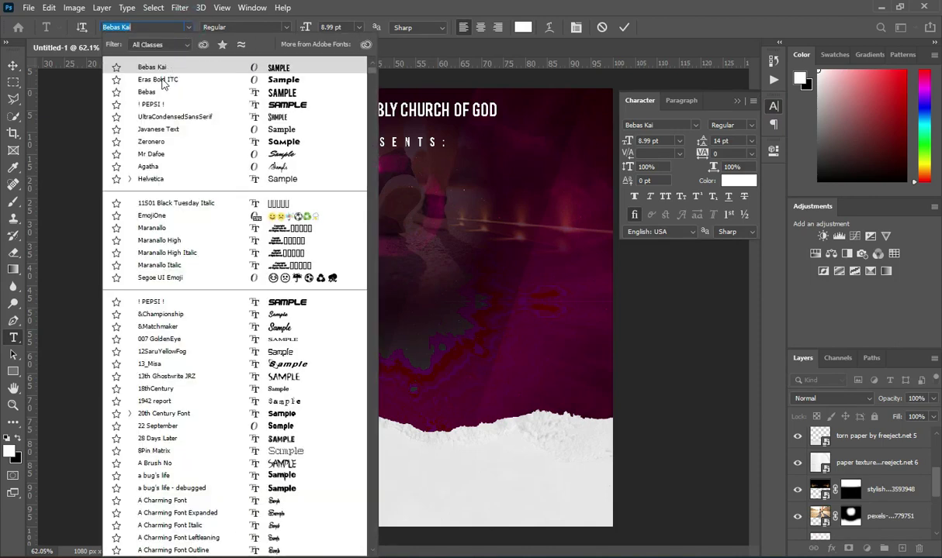
{"action": "left_click", "coordinate": [156, 83]}
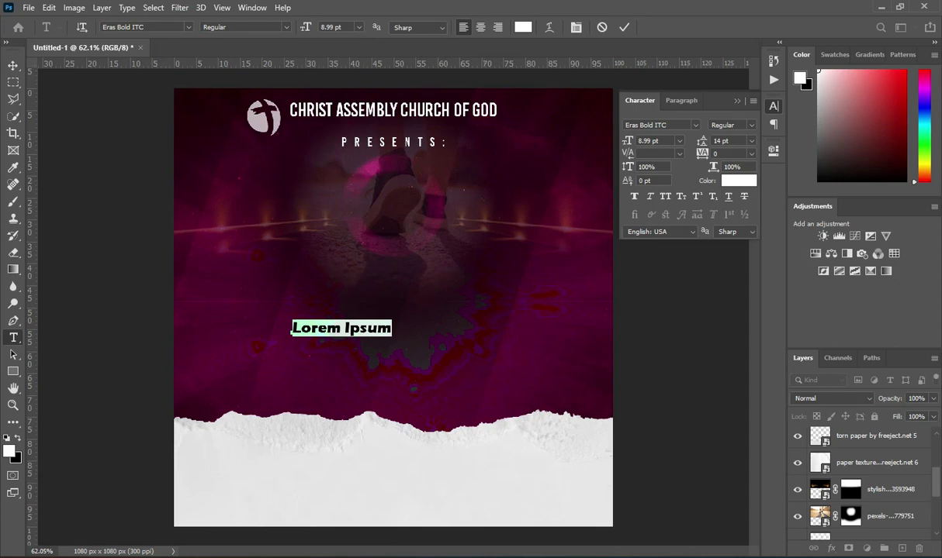
Copy 2022 from the TEXT file in Notepad and return to Photoshop.
{"action": "key", "text": "alt+Tab"}
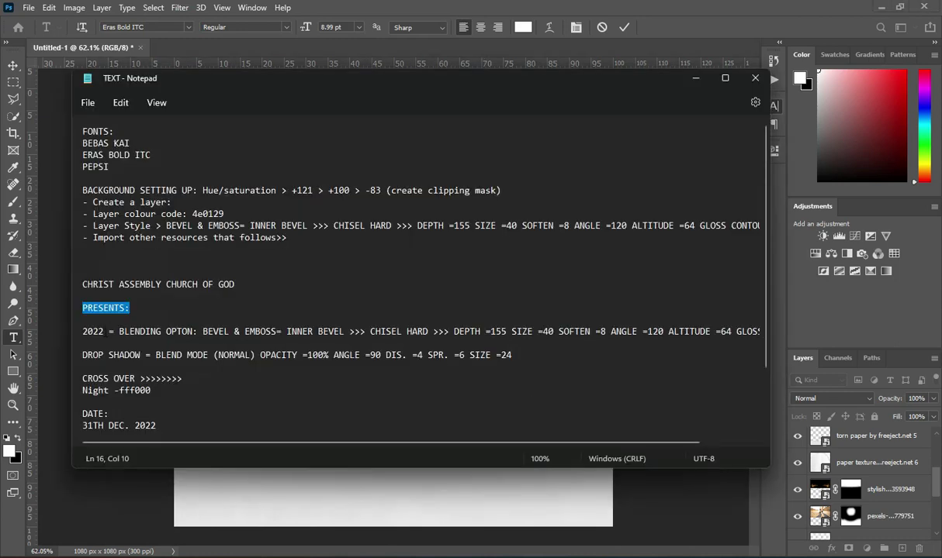
{"action": "double_click", "coordinate": [89, 331]}
{"action": "key", "text": "ctrl+c"}
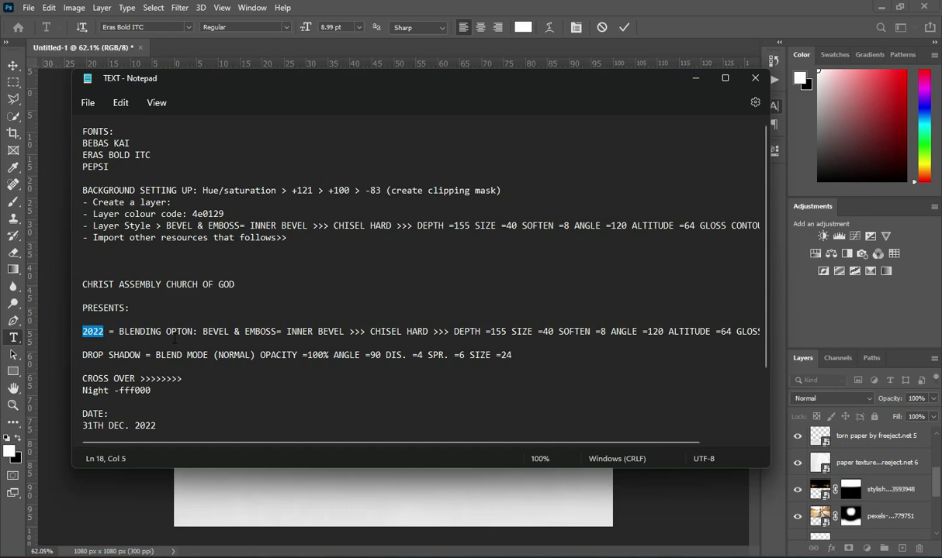
{"action": "left_click", "coordinate": [695, 80]}
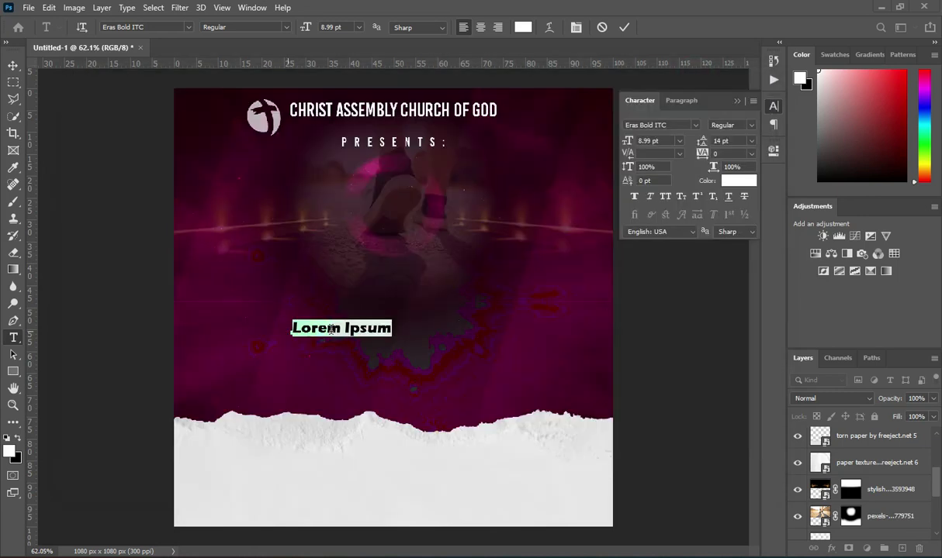
Paste 2022 in place of the placeholder text and commit the text layer.
{"action": "left_click", "coordinate": [341, 328]}
{"action": "key", "text": "ctrl+v"}
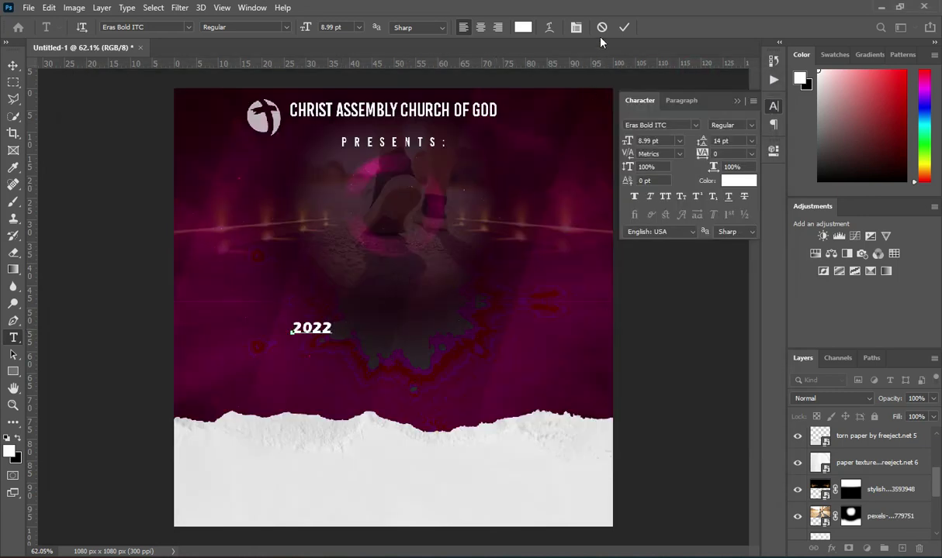
{"action": "left_click", "coordinate": [625, 27]}
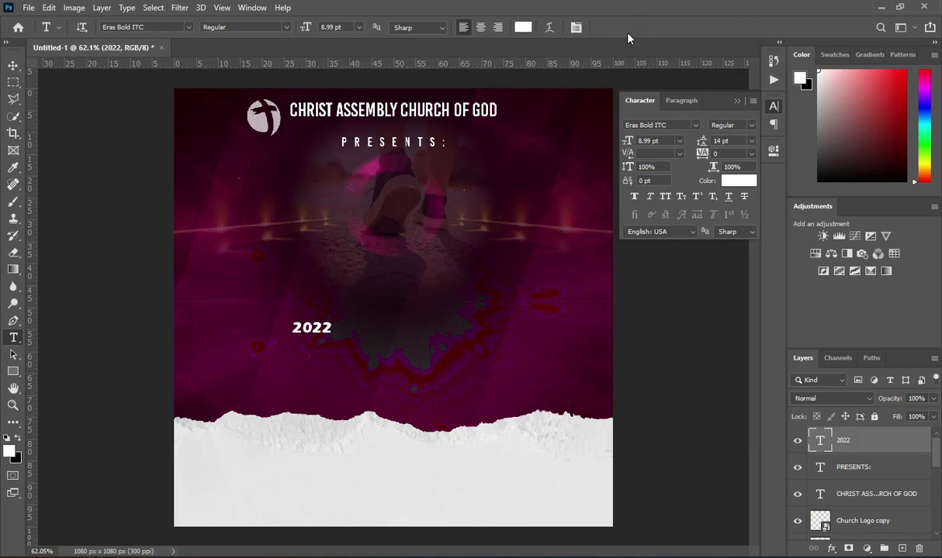
Set the 2022 text size to 18.05 pt and move it onto the feet photo, centred below PRESENTS:.
{"action": "left_click", "coordinate": [659, 141]}
{"action": "type", "text": "1"}
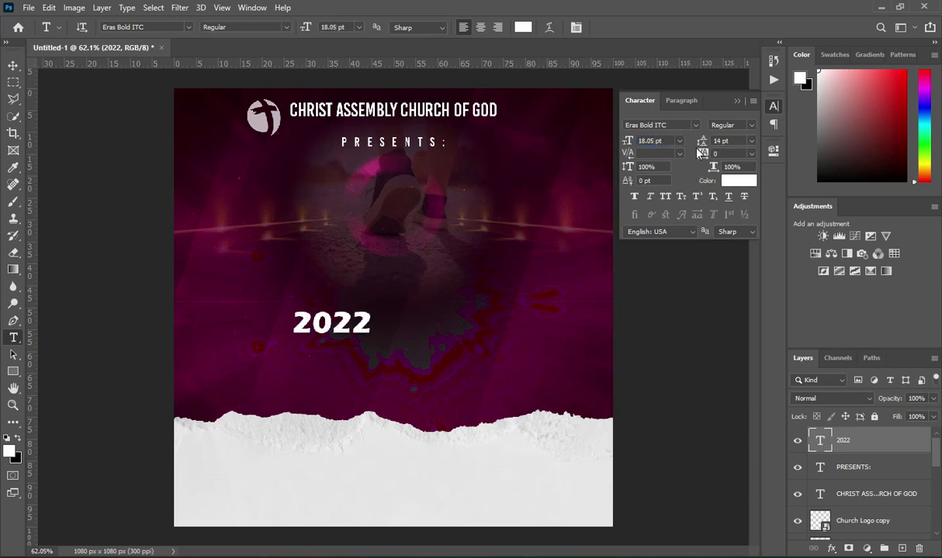
{"action": "left_click", "coordinate": [13, 65]}
{"action": "left_click_drag", "start_coordinate": [359, 324], "coordinate": [424, 216]}
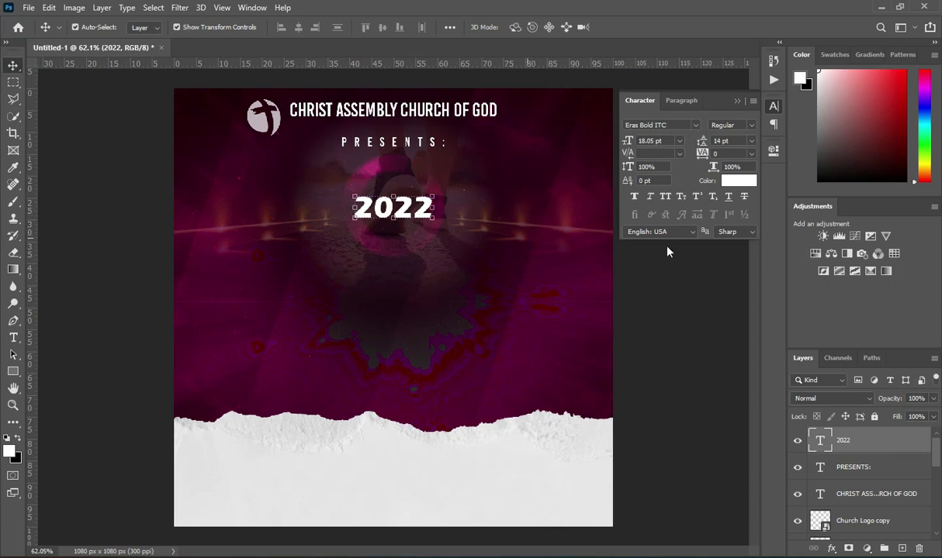
Group the background artwork layers below the church logo and name the group Background.
{"action": "mouse_move", "coordinate": [936, 456]}
{"action": "left_mouse_down"}
{"action": "mouse_move", "coordinate": [935, 516]}
{"action": "mouse_move", "coordinate": [935, 446]}
{"action": "mouse_move", "coordinate": [935, 465]}
{"action": "left_mouse_up"}
{"action": "left_click", "coordinate": [851, 489]}
{"action": "key", "text": "ctrl+g"}
{"action": "double_click", "coordinate": [845, 505]}
{"action": "type", "text": "Background"}
{"action": "key", "text": "Return"}
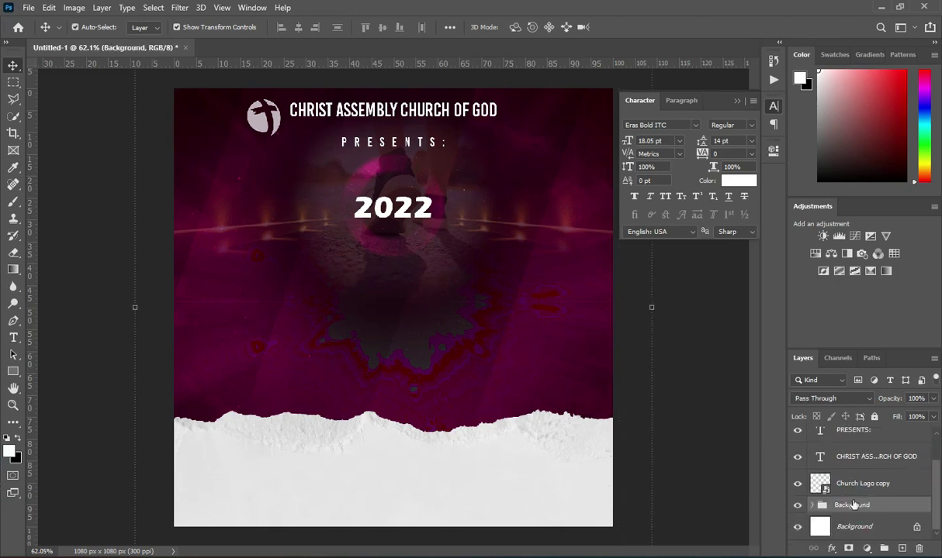
Put the Church Logo copy layer into its own group named Church logo.
{"action": "left_click", "coordinate": [870, 486]}
{"action": "key", "text": "ctrl+g"}
{"action": "double_click", "coordinate": [846, 489]}
{"action": "type", "text": "Church logo"}
{"action": "key", "text": "Return"}
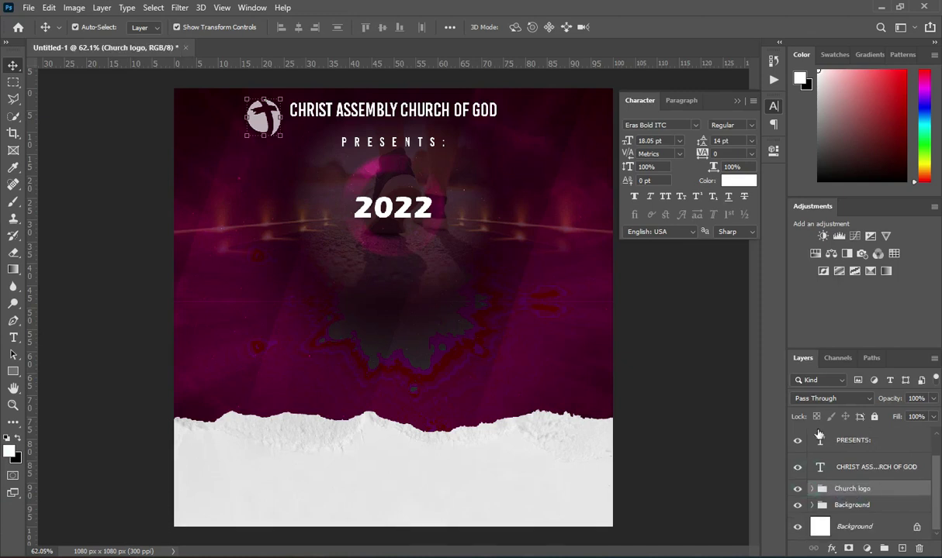
Open the Blending Options for the 2022 text layer and move the dialog clear of the text.
{"action": "scroll", "coordinate": [906, 438], "scroll_direction": "up", "scroll_amount": 1}
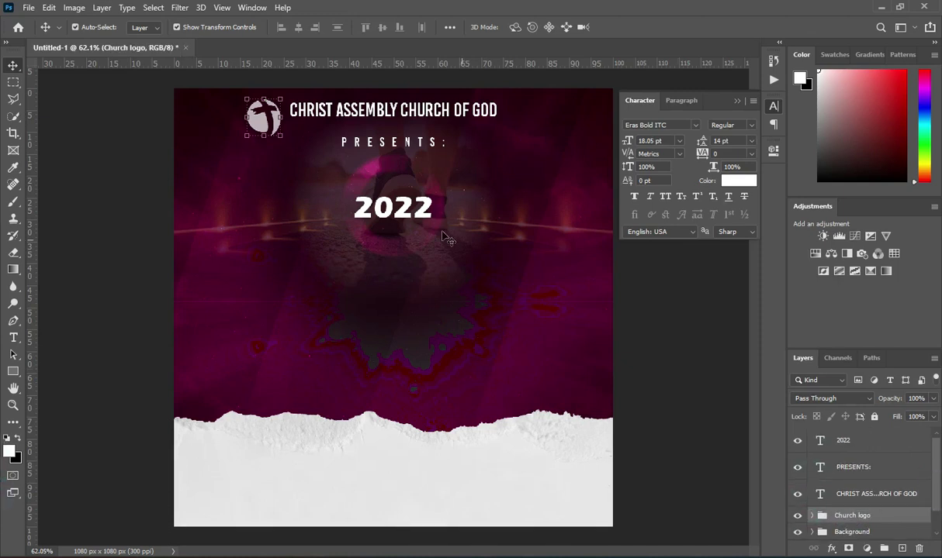
{"action": "left_click", "coordinate": [403, 207]}
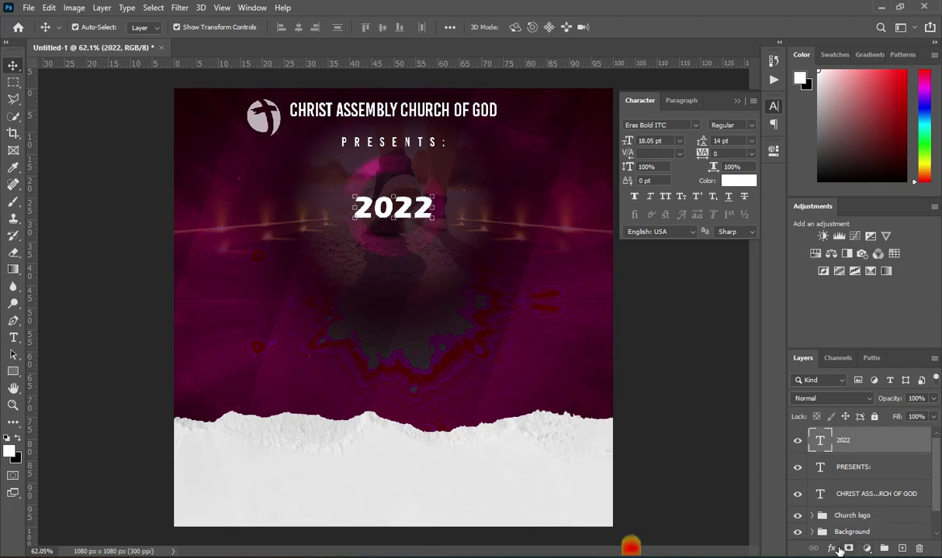
{"action": "left_click", "coordinate": [831, 547]}
{"action": "left_click", "coordinate": [838, 425]}
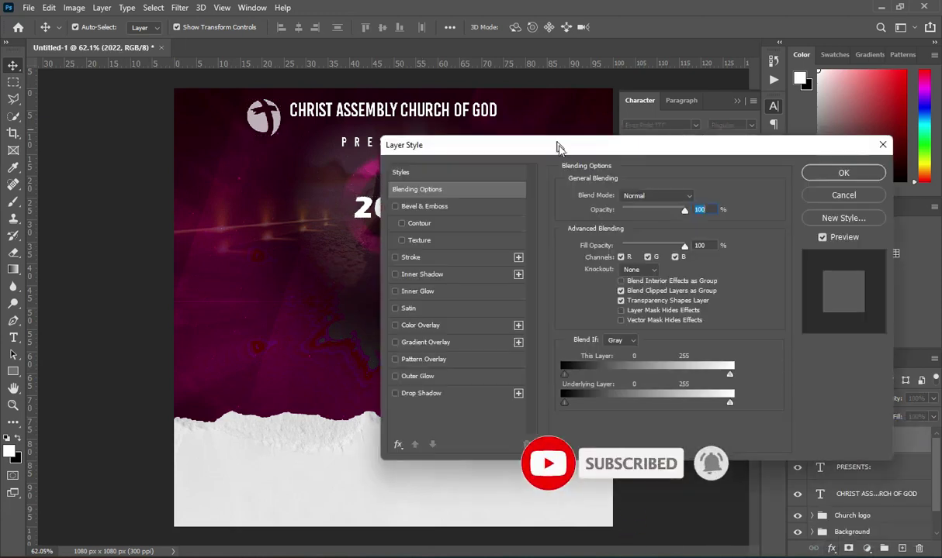
{"action": "mouse_move", "coordinate": [559, 152]}
{"action": "left_mouse_down"}
{"action": "mouse_move", "coordinate": [699, 157]}
{"action": "mouse_move", "coordinate": [695, 171]}
{"action": "left_mouse_up"}
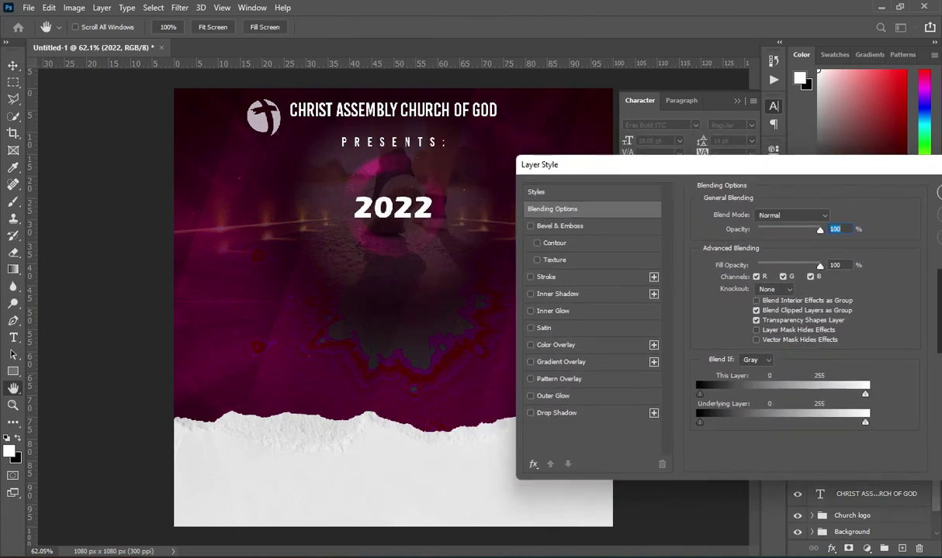
Check the Bevel & Emboss settings for 2022 in the TEXT file in Notepad, then return to Photoshop.
{"action": "key", "text": "alt+Tab"}
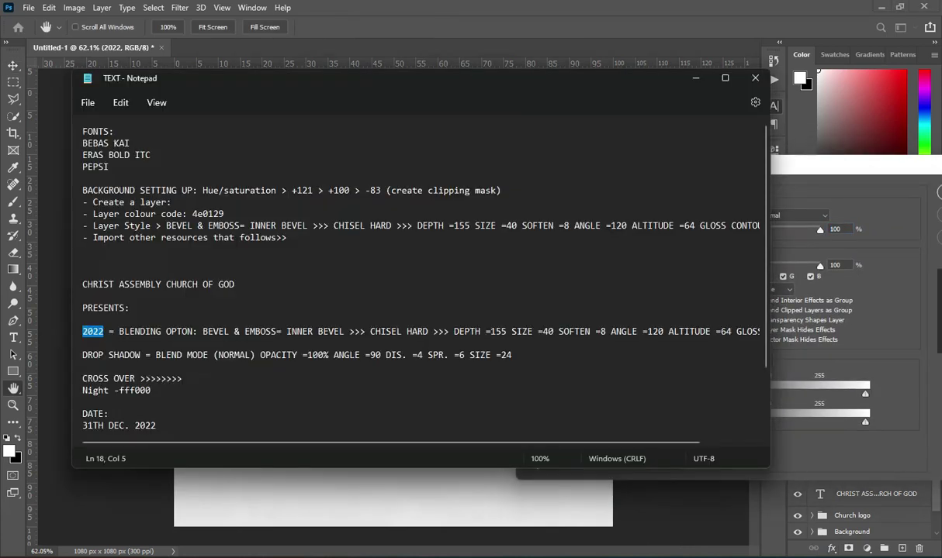
{"action": "triple_click", "coordinate": [117, 331]}
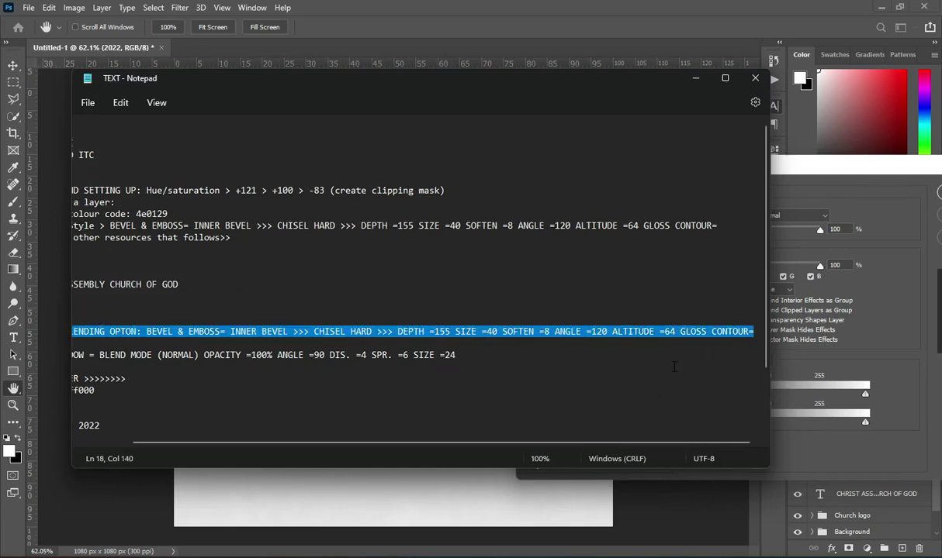
{"action": "left_click", "coordinate": [695, 80]}
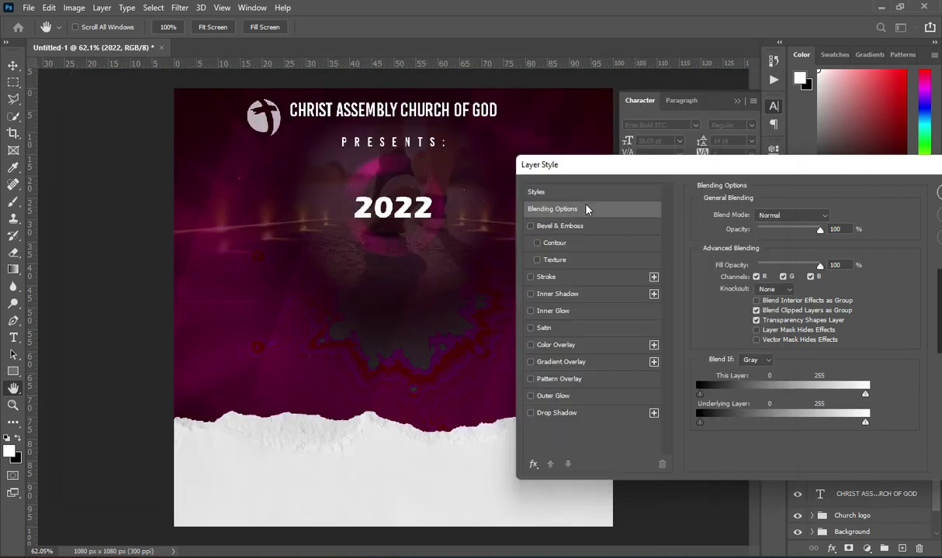
Add Bevel & Emboss to 2022 with style Inner Bevel, technique Chisel Hard, depth 115%, size 40 px and soften 8 px.
{"action": "left_click", "coordinate": [567, 226]}
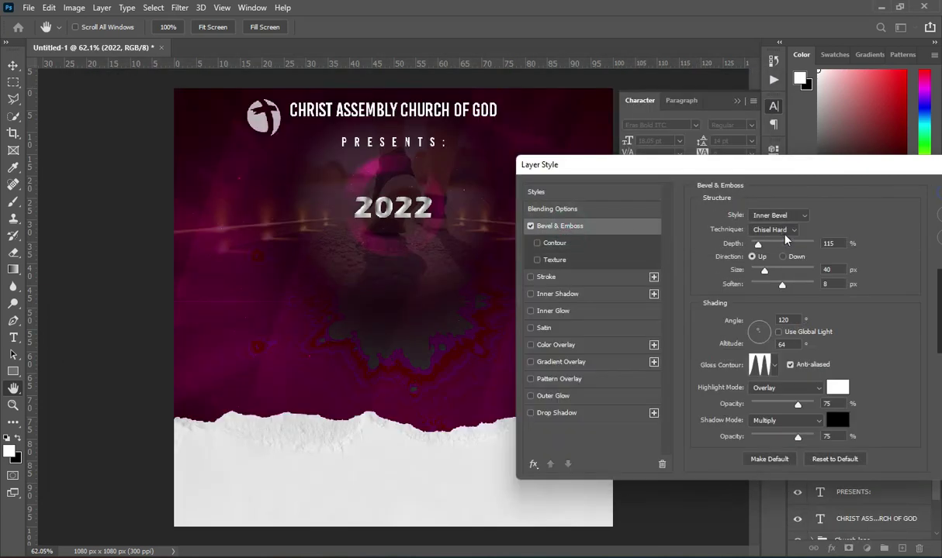
{"action": "left_click", "coordinate": [768, 223]}
{"action": "left_click", "coordinate": [774, 234]}
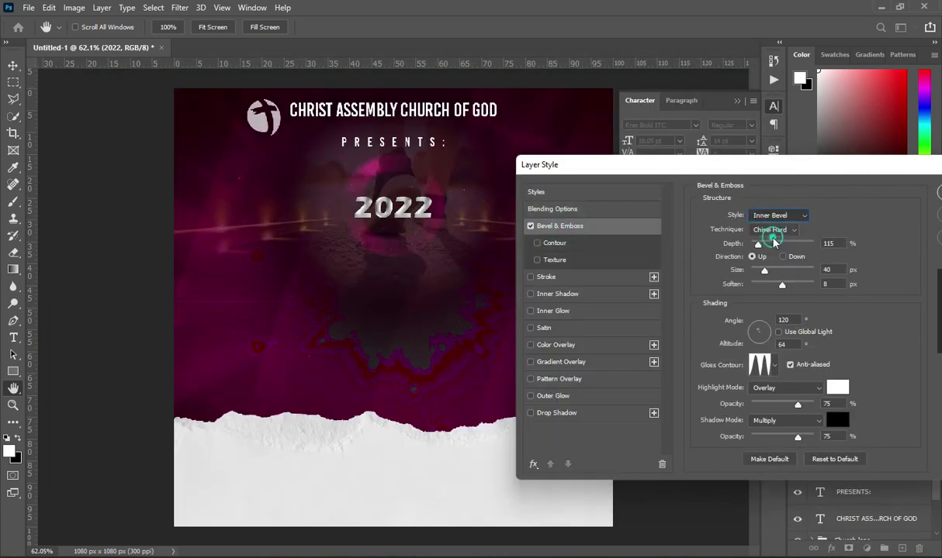
{"action": "left_click", "coordinate": [789, 231]}
{"action": "left_click", "coordinate": [768, 248]}
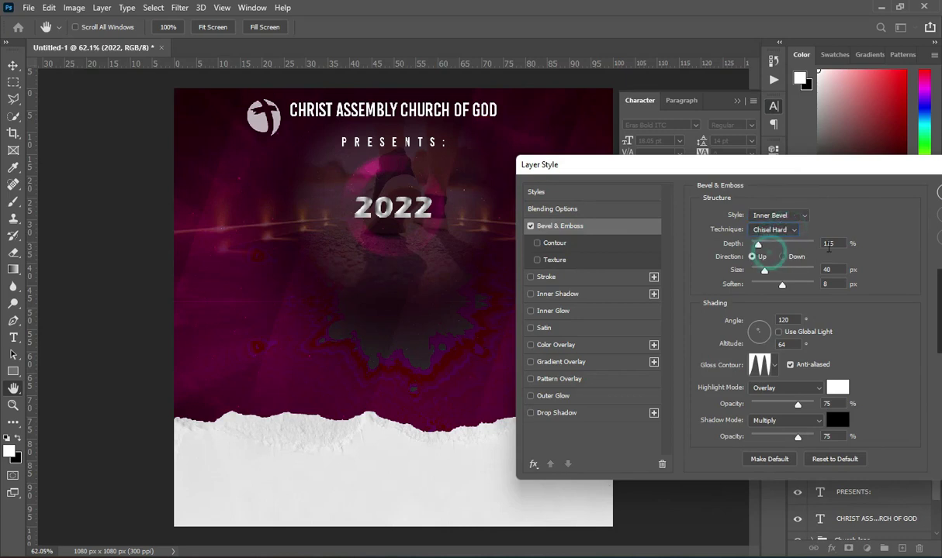
{"action": "left_click", "coordinate": [828, 269]}
{"action": "left_click", "coordinate": [827, 284]}
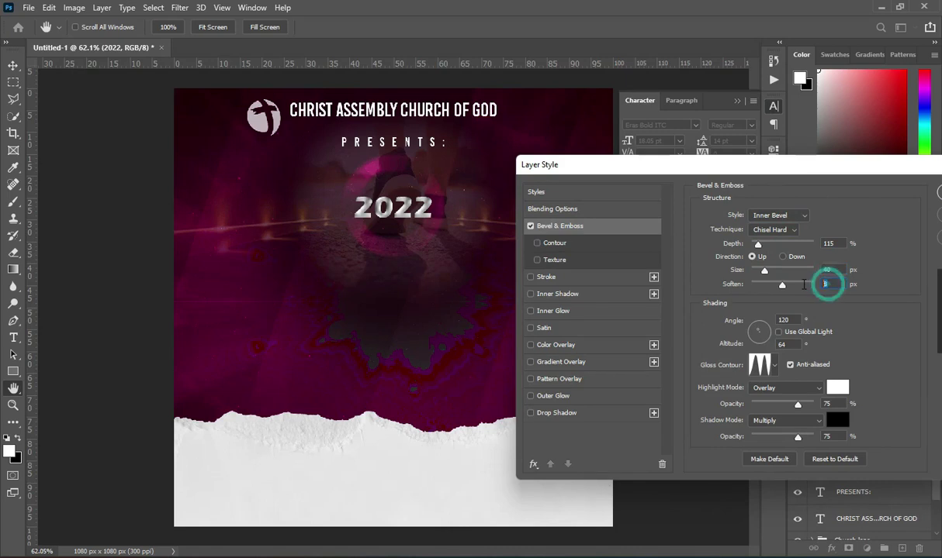
Use a 120° angle, 64° altitude and the multi-peak gloss contour for the 2022 bevel shading, and apply the layer style.
{"action": "left_click", "coordinate": [783, 320]}
{"action": "left_click", "coordinate": [785, 344]}
{"action": "left_click", "coordinate": [773, 365]}
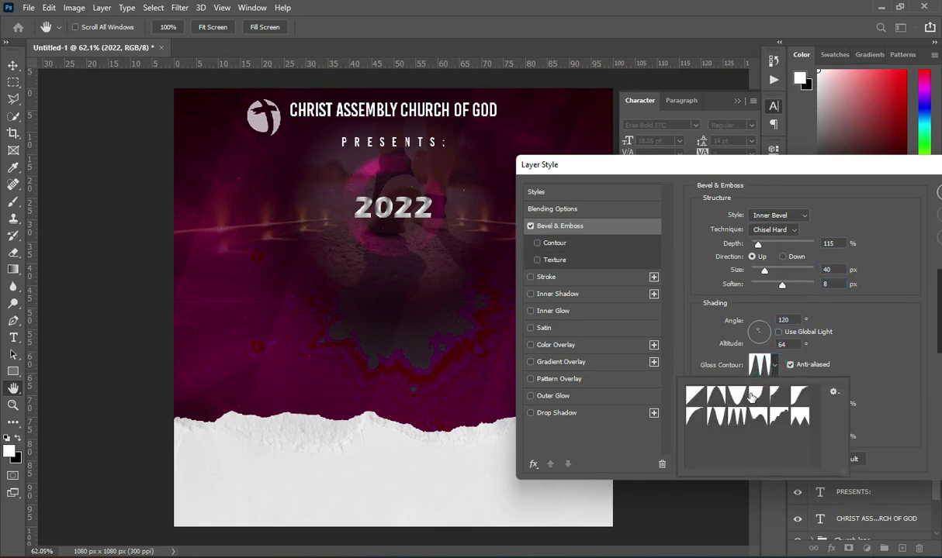
{"action": "left_click", "coordinate": [733, 418]}
{"action": "left_click", "coordinate": [872, 330]}
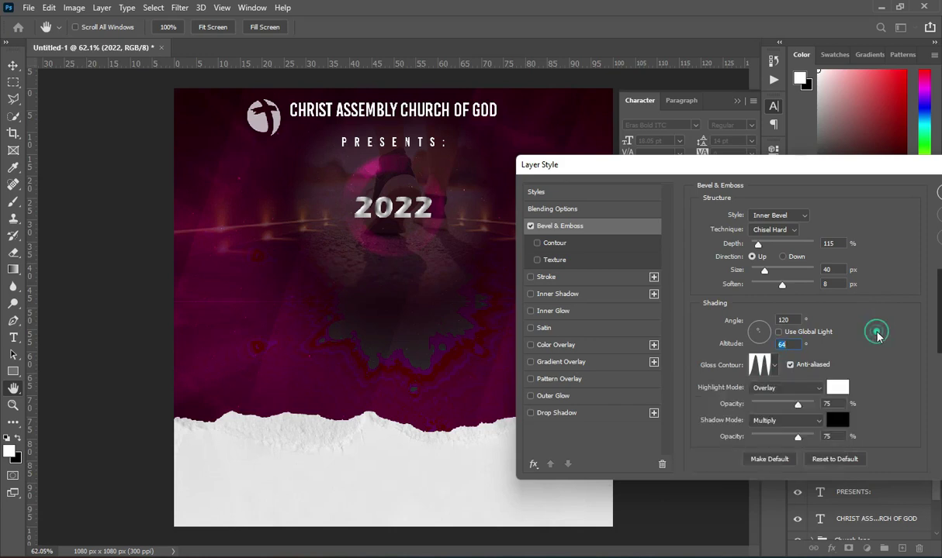
{"action": "left_click_drag", "start_coordinate": [828, 177], "coordinate": [708, 170]}
{"action": "left_click", "coordinate": [866, 189]}
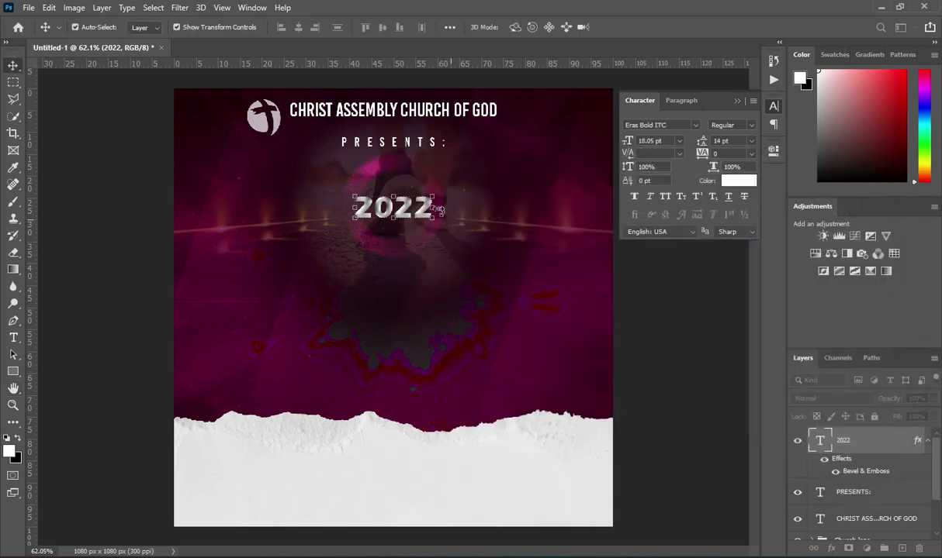
Rotate the 2022 text to about -8.65°, shift it slightly down on the feet photo and commit the transform.
{"action": "left_click_drag", "start_coordinate": [442, 191], "coordinate": [441, 184]}
{"action": "left_click_drag", "start_coordinate": [404, 219], "coordinate": [396, 223]}
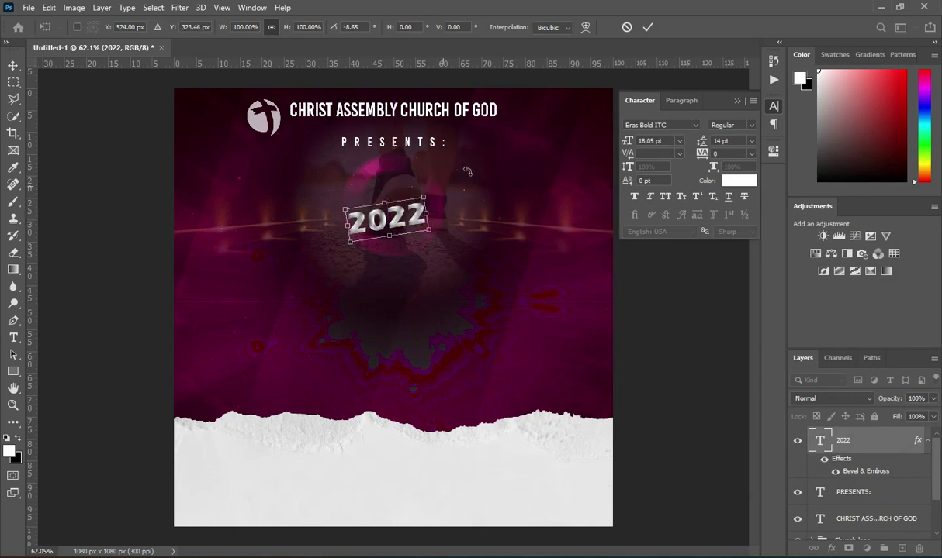
{"action": "left_click", "coordinate": [648, 27]}
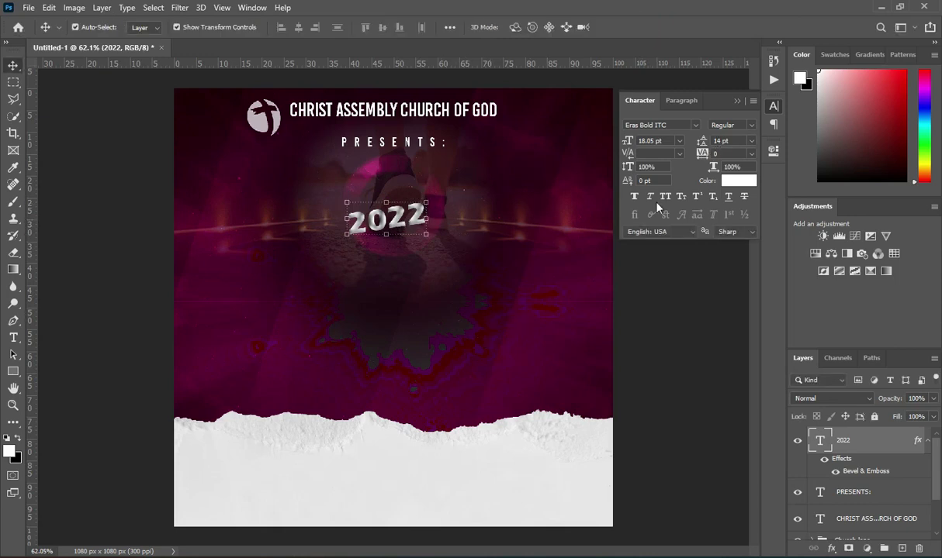
Copy CROSS from the TEXT file in Notepad and return to Photoshop.
{"action": "key", "text": "alt+Tab"}
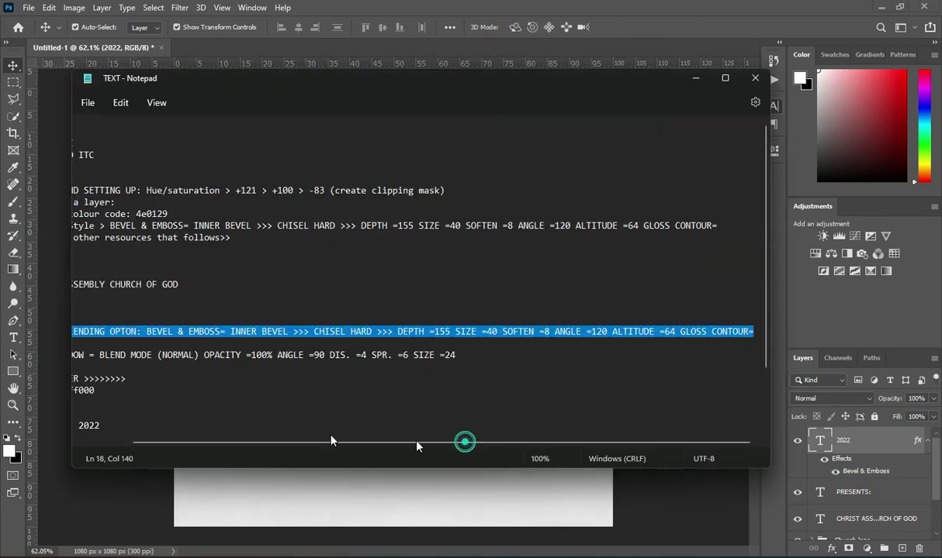
{"action": "left_click_drag", "start_coordinate": [417, 446], "coordinate": [365, 443]}
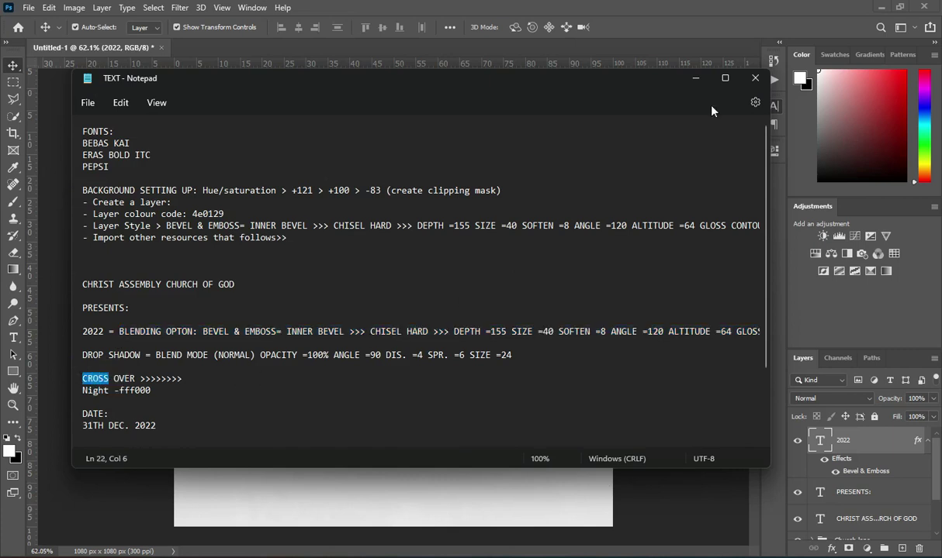
{"action": "left_click", "coordinate": [696, 81]}
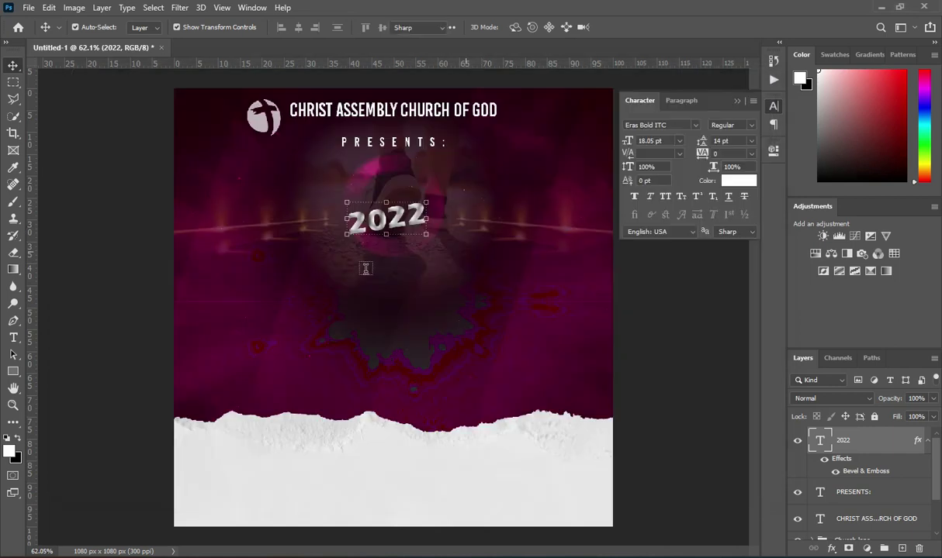
Create a new text layer reading CROSS below the 2022 text.
{"action": "key", "text": "t"}
{"action": "left_click", "coordinate": [255, 311]}
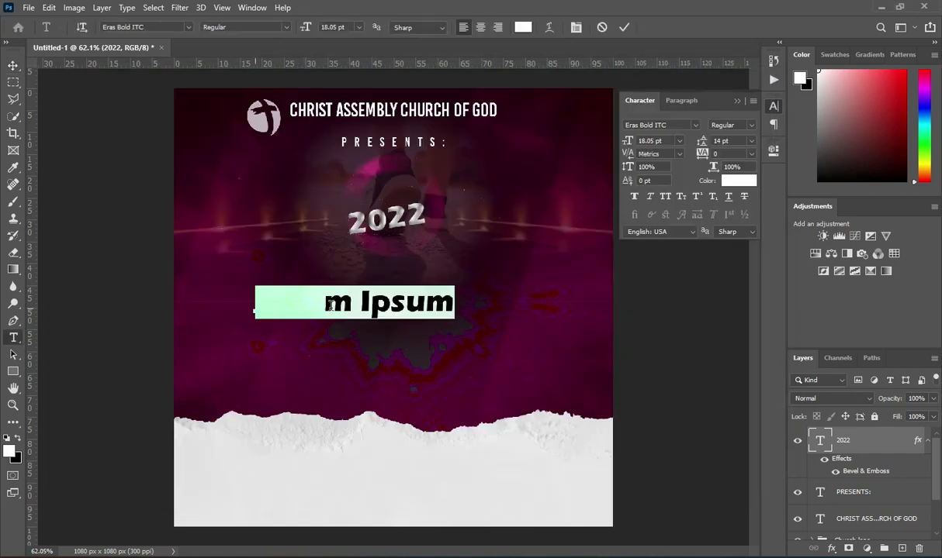
{"action": "type", "text": "CROSS"}
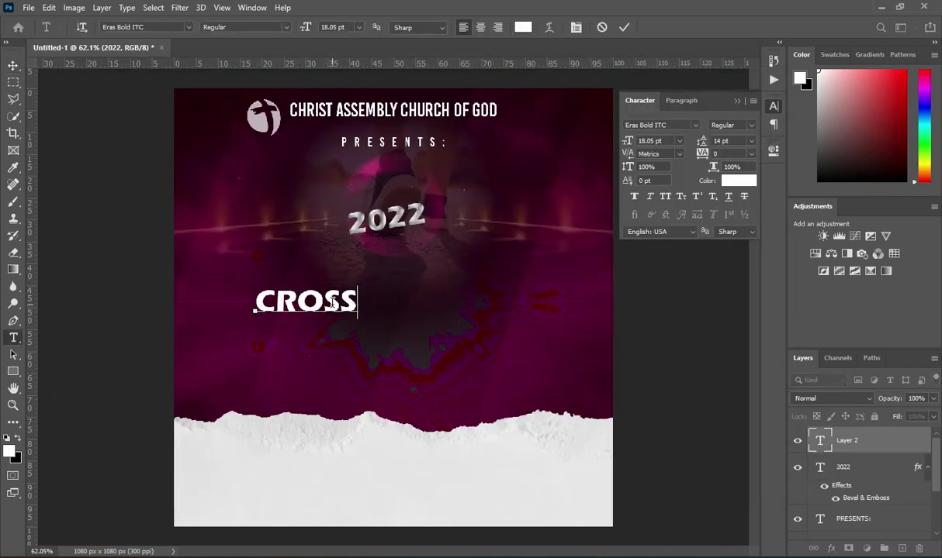
{"action": "left_click", "coordinate": [622, 29]}
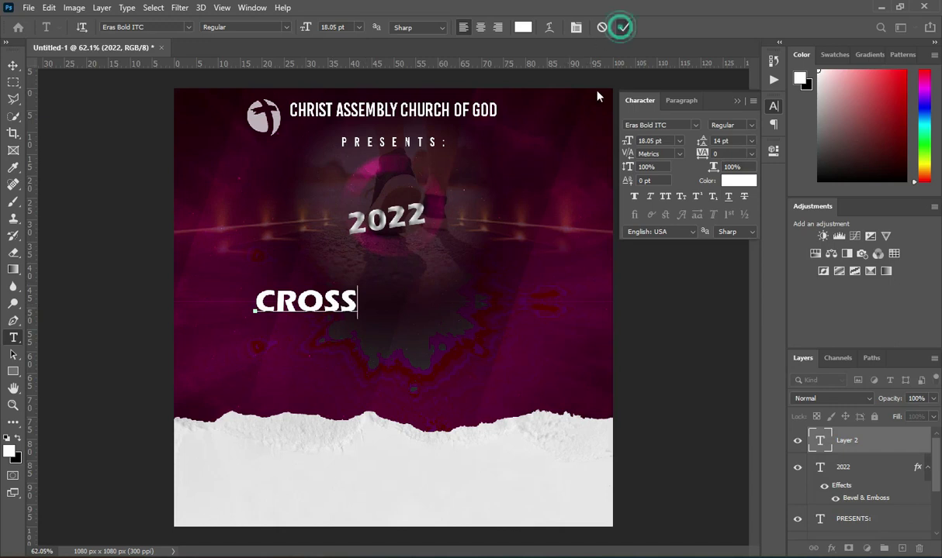
Replace the O in CROSS with blank spaces, leaving a gap between CR and SS.
{"action": "left_click", "coordinate": [326, 295]}
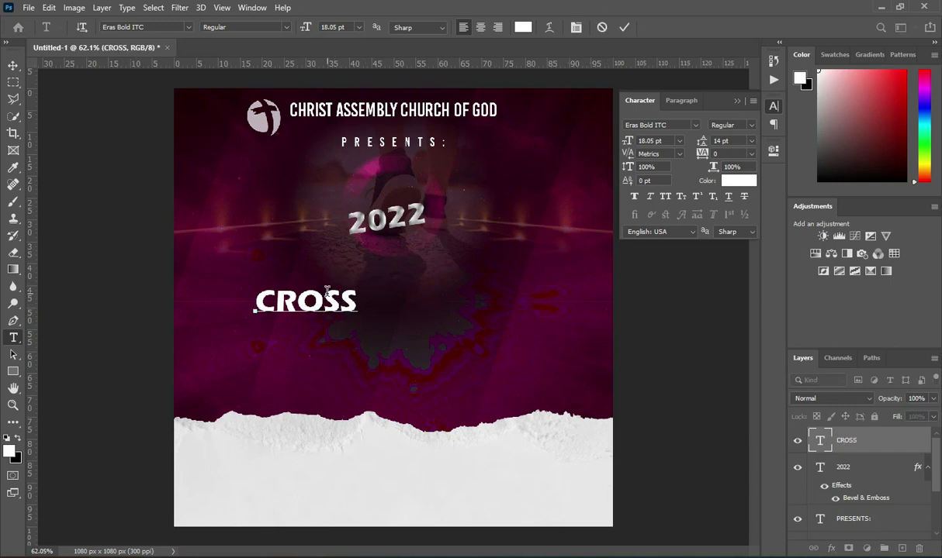
{"action": "key", "text": "BackSpace"}
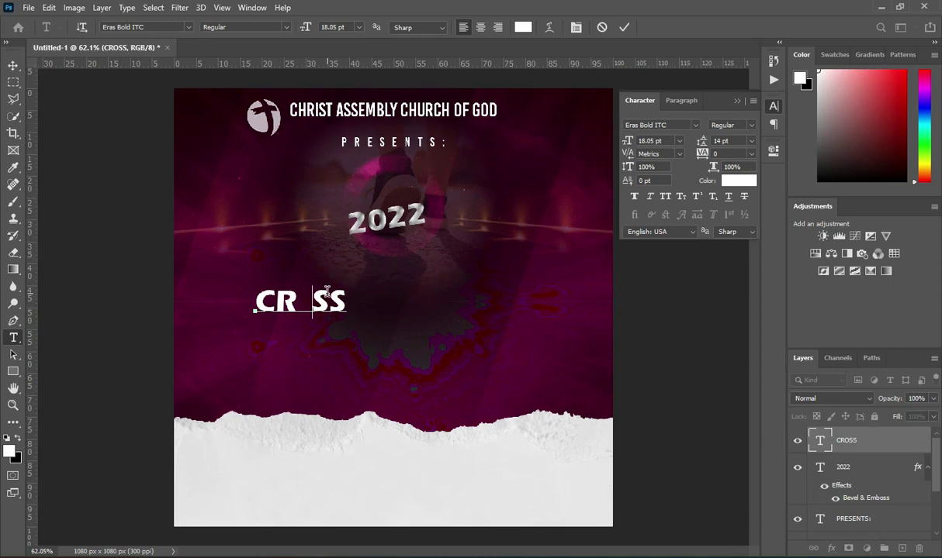
{"action": "left_click", "coordinate": [623, 27]}
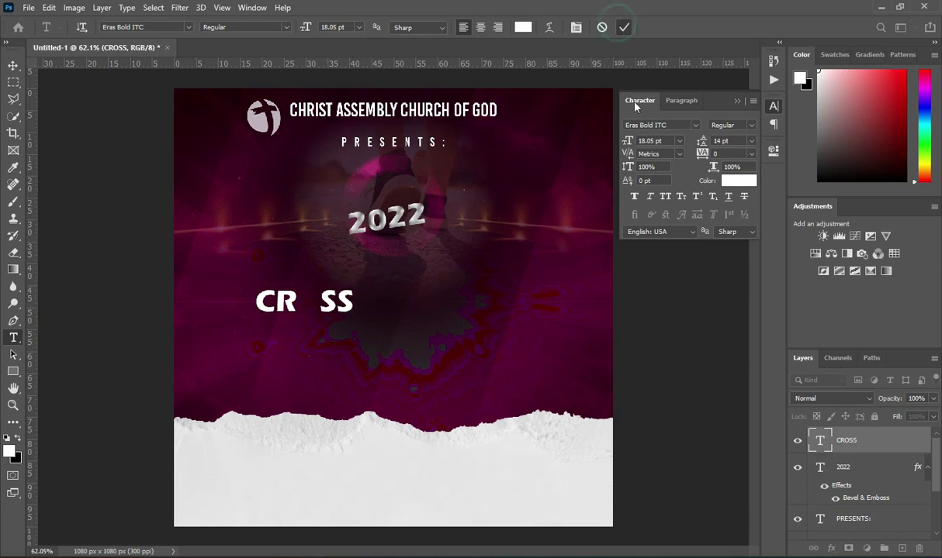
Scale the CR SS text up to about 59.76 pt and position it across the flyer below 2022.
{"action": "left_click", "coordinate": [13, 64]}
{"action": "left_click_drag", "start_coordinate": [351, 312], "coordinate": [442, 328]}
{"action": "left_click_drag", "start_coordinate": [394, 303], "coordinate": [393, 245]}
{"action": "left_click_drag", "start_coordinate": [392, 334], "coordinate": [390, 357]}
{"action": "left_click", "coordinate": [648, 27]}
Centre the CR SS text horizontally on the canvas and clear the selection.
{"action": "key", "text": "ctrl+a"}
{"action": "left_click", "coordinate": [298, 27]}
{"action": "key", "text": "ctrl+d"}
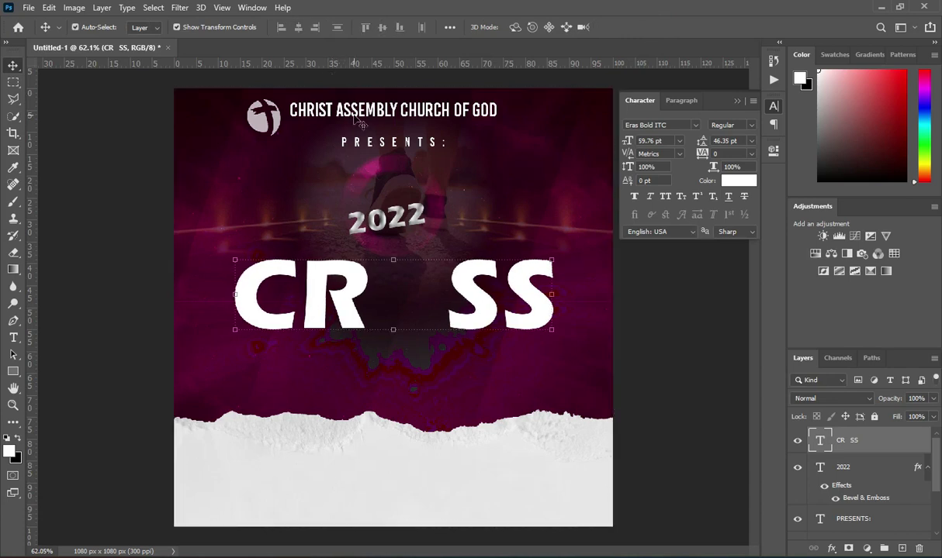
Place the new-year golden clock image on the flyer in Screen blend mode, scaled to about 32%.
{"action": "left_click", "coordinate": [418, 555]}
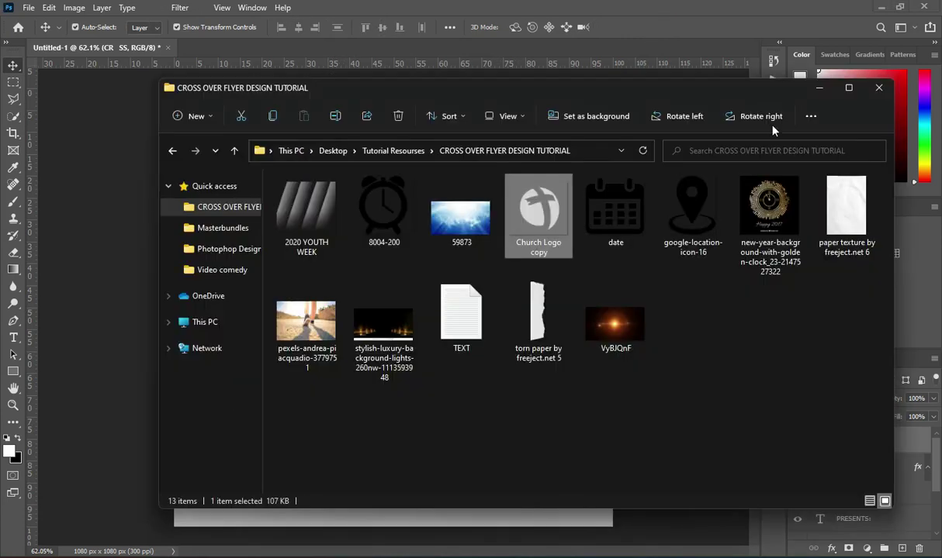
{"action": "left_click_drag", "start_coordinate": [776, 203], "coordinate": [396, 357]}
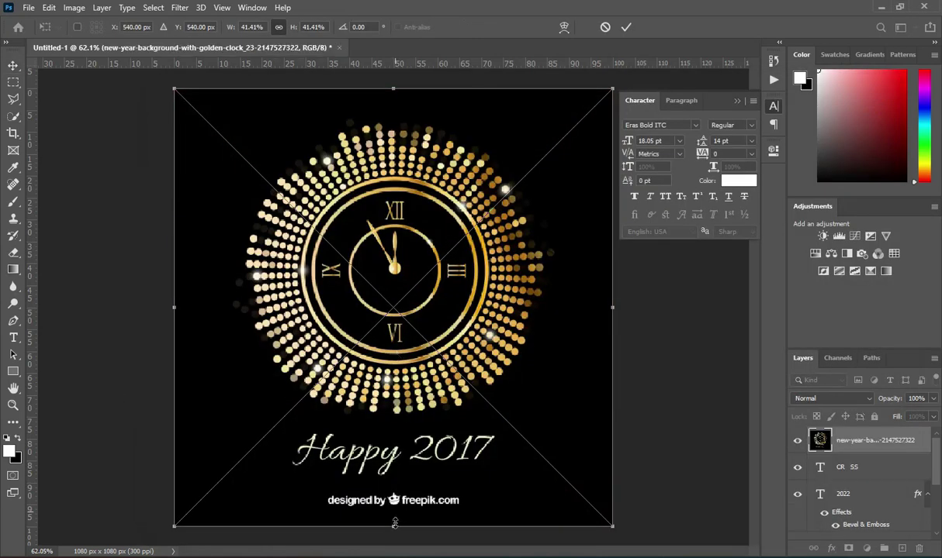
{"action": "left_click", "coordinate": [806, 398]}
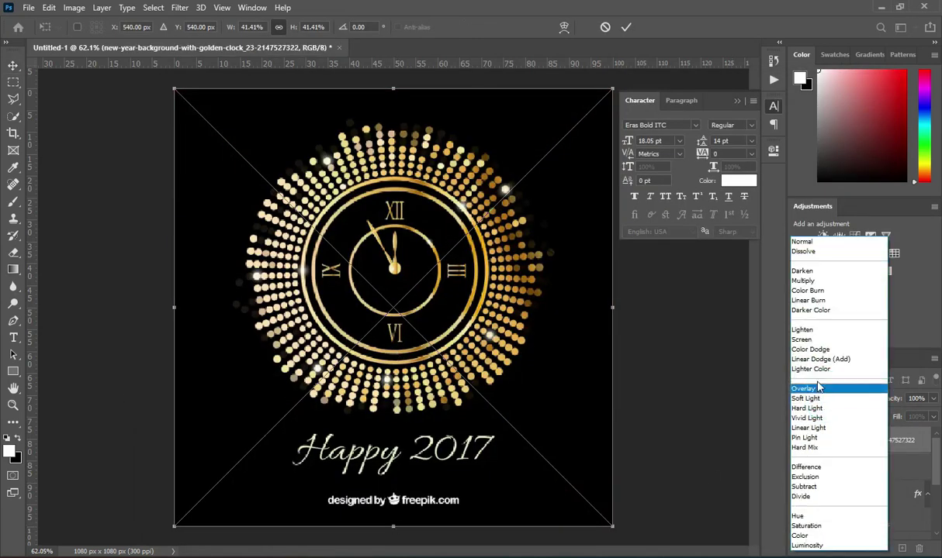
{"action": "left_click", "coordinate": [807, 339]}
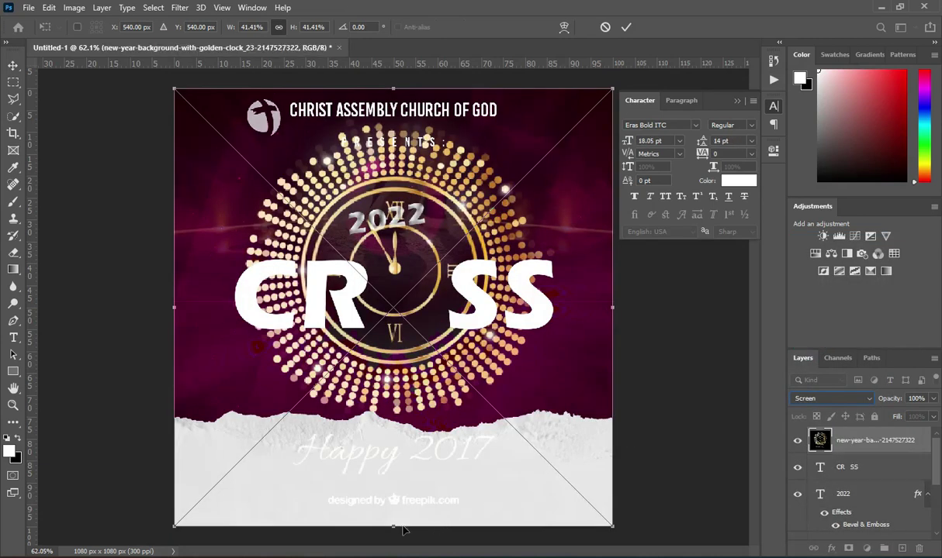
{"action": "left_click_drag", "start_coordinate": [395, 527], "coordinate": [394, 429]}
{"action": "left_click", "coordinate": [625, 28]}
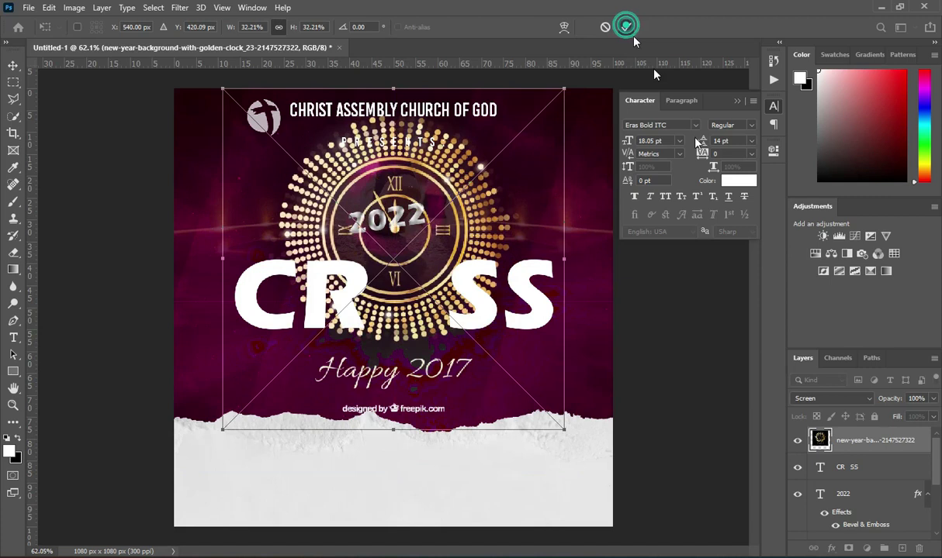
Rasterize the golden clock layer and erase its Happy 2017 lettering and freepik credit below the clock.
{"action": "right_click", "coordinate": [853, 440]}
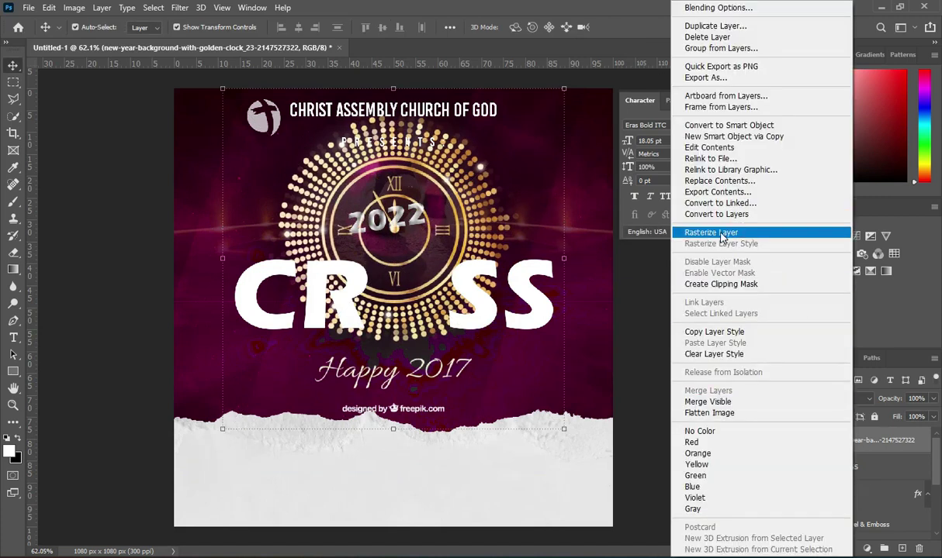
{"action": "left_click", "coordinate": [736, 234]}
{"action": "left_click", "coordinate": [13, 81]}
{"action": "left_click_drag", "start_coordinate": [281, 344], "coordinate": [525, 431]}
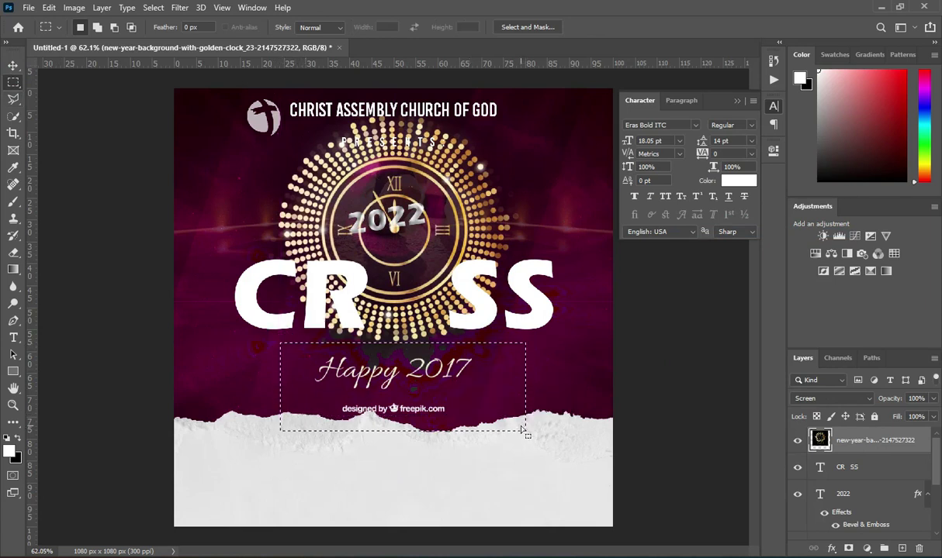
{"action": "key", "text": "Delete"}
{"action": "key", "text": "ctrl+d"}
{"action": "left_click", "coordinate": [12, 65]}
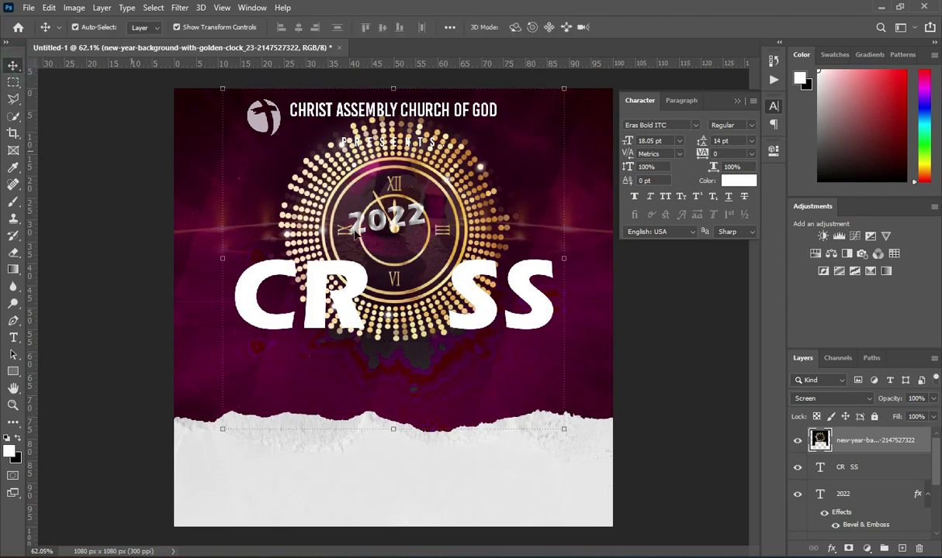
Scale the golden clock down to about 52% near the gap between CR and SS.
{"action": "left_click_drag", "start_coordinate": [394, 89], "coordinate": [393, 247]}
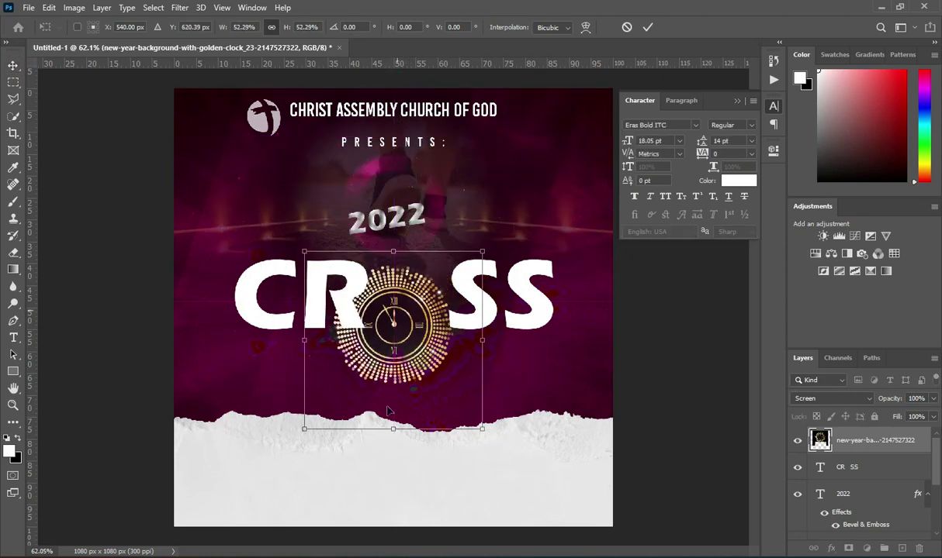
Scale down the golden clock image and fit it into the gap between the R and S of the CR SS text.
{"action": "left_click_drag", "start_coordinate": [392, 428], "coordinate": [412, 332]}
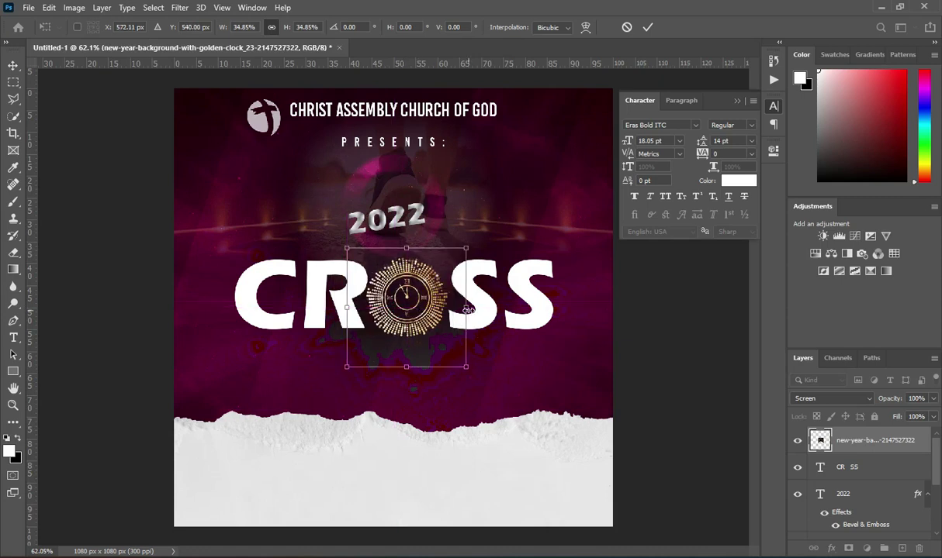
{"action": "left_click_drag", "start_coordinate": [405, 370], "coordinate": [405, 362]}
{"action": "left_click", "coordinate": [648, 27]}
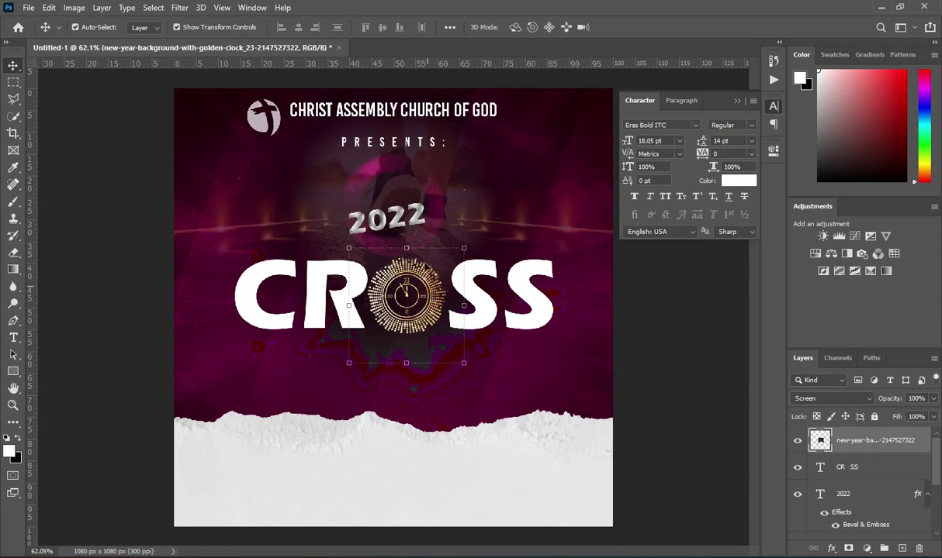
{"action": "key", "text": "ctrl+t"}
{"action": "left_click_drag", "start_coordinate": [419, 291], "coordinate": [402, 283]}
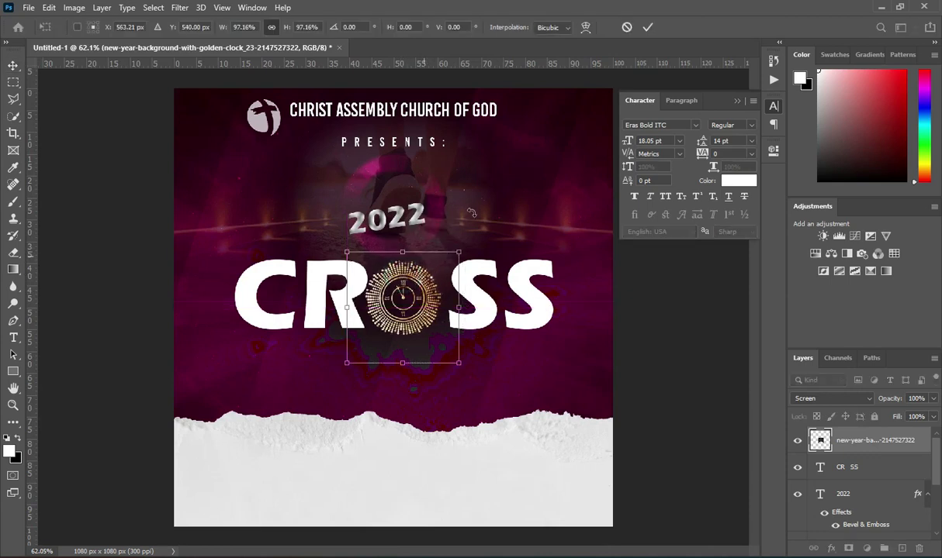
{"action": "left_click", "coordinate": [648, 27]}
Try tightening the gap between the R and S in the CR SS text.
{"action": "key", "text": "t"}
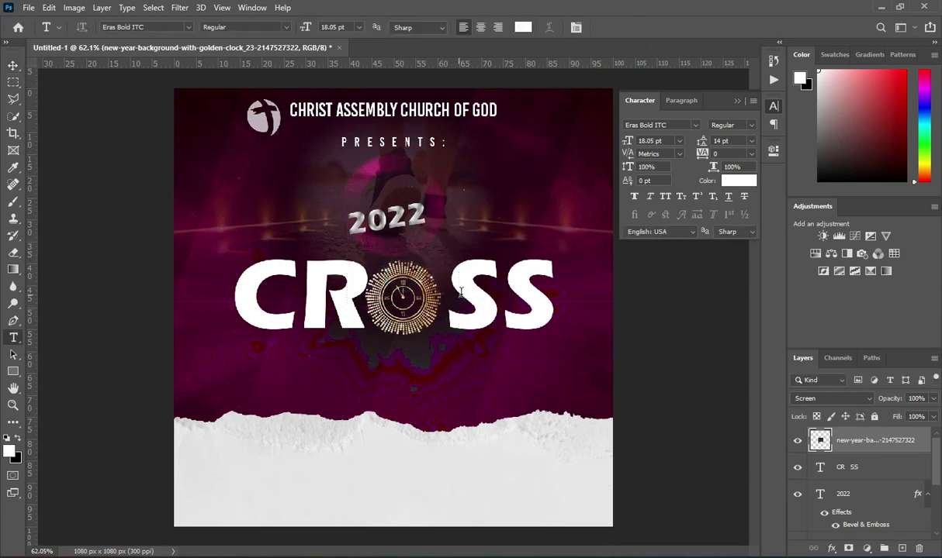
{"action": "left_click", "coordinate": [460, 297]}
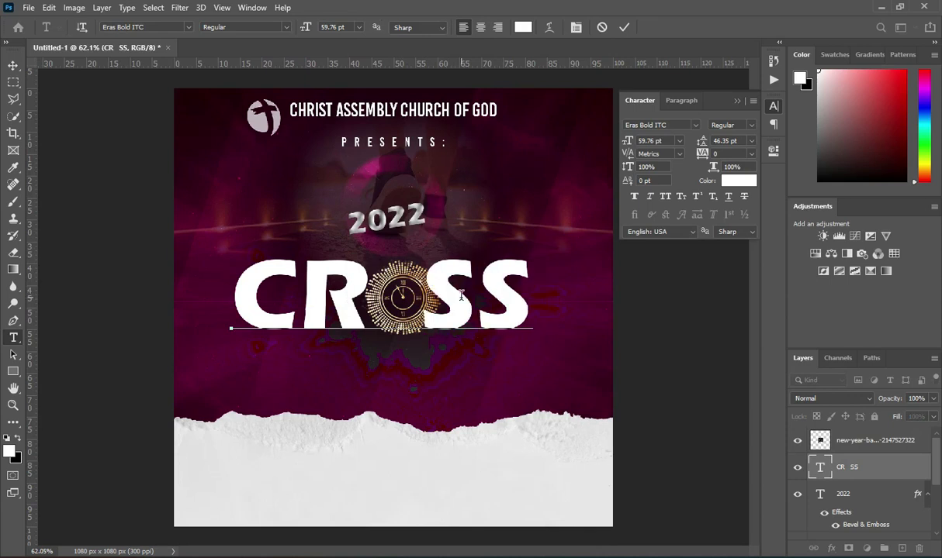
{"action": "left_click", "coordinate": [623, 28]}
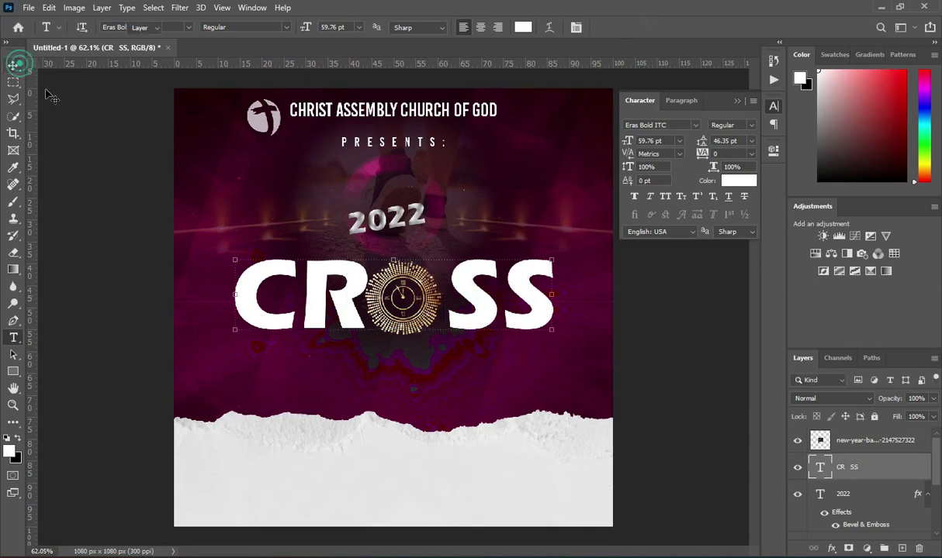
Enlarge the golden clock to about 105.9% so it fills the gap in the CR SS text.
{"action": "left_click", "coordinate": [13, 65]}
{"action": "left_click", "coordinate": [390, 271]}
{"action": "key", "text": "ctrl+t"}
{"action": "left_click_drag", "start_coordinate": [459, 307], "coordinate": [468, 308]}
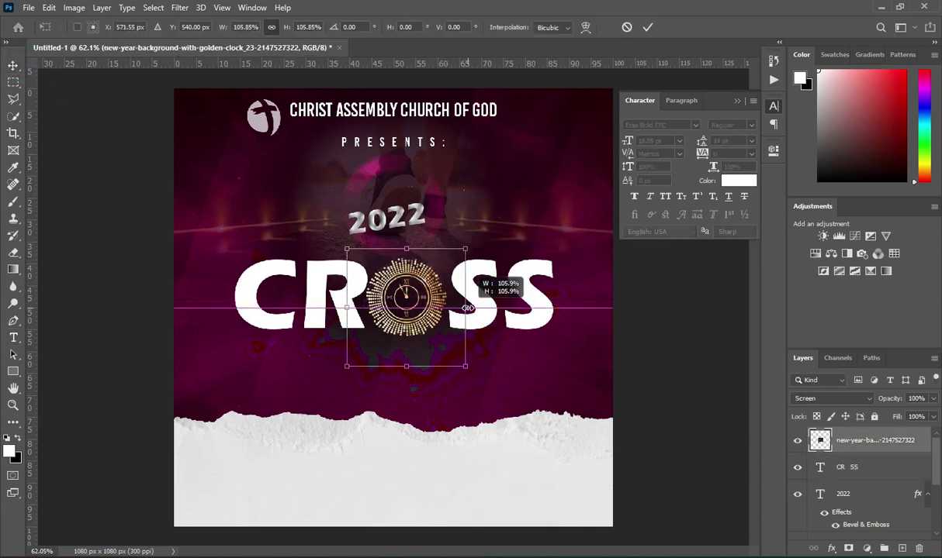
{"action": "left_click", "coordinate": [647, 27]}
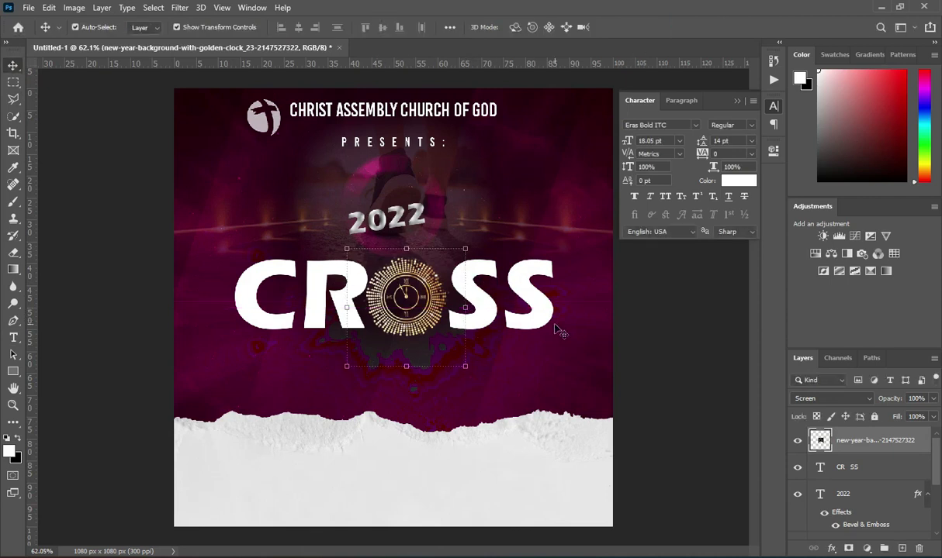
Add Bevel & Emboss and Drop Shadow effects to the CR SS text layer.
{"action": "left_click", "coordinate": [530, 316]}
{"action": "left_click", "coordinate": [925, 495]}
{"action": "left_click", "coordinate": [831, 551]}
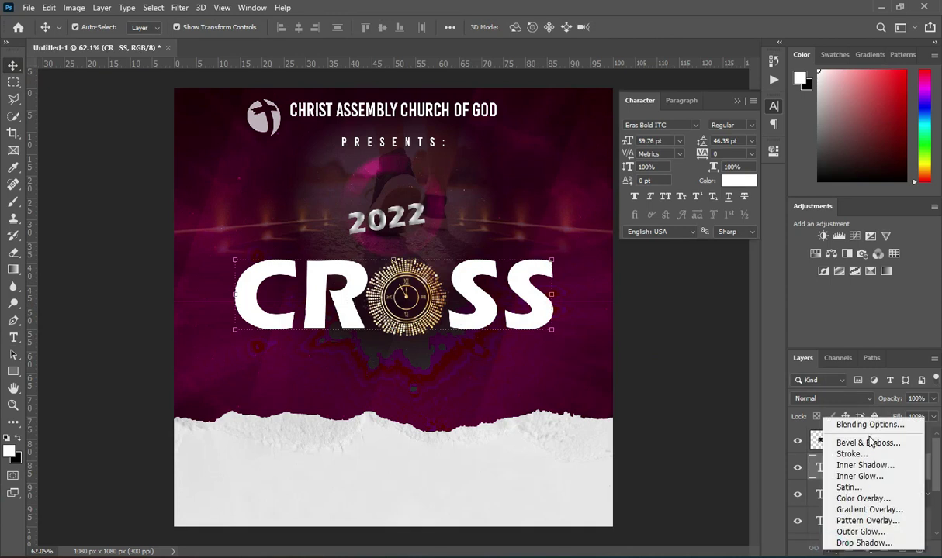
{"action": "left_click", "coordinate": [821, 422]}
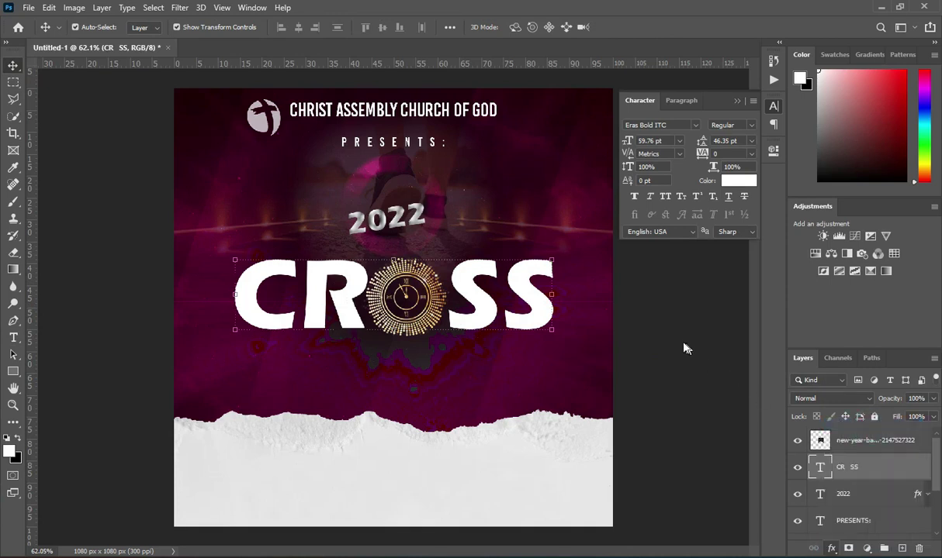
{"action": "left_click_drag", "start_coordinate": [551, 167], "coordinate": [677, 168]}
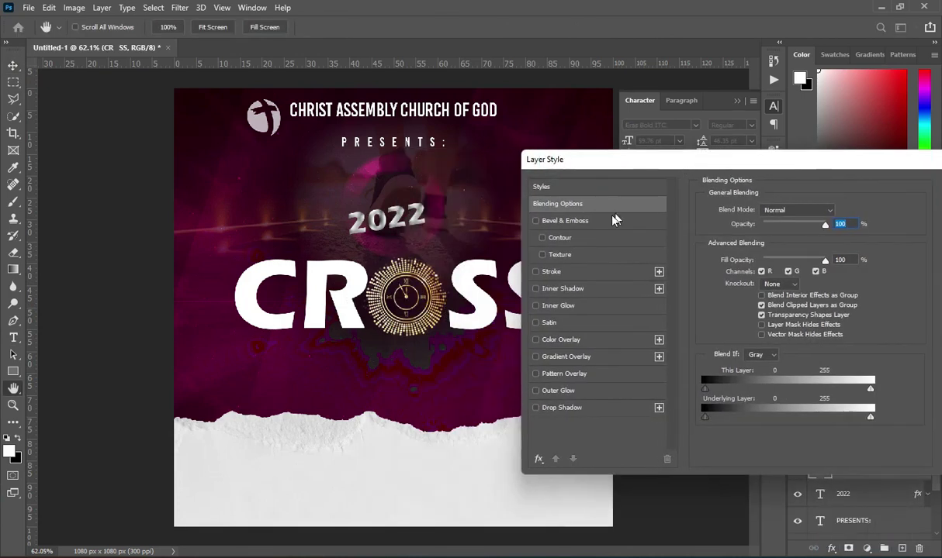
{"action": "left_click", "coordinate": [587, 223]}
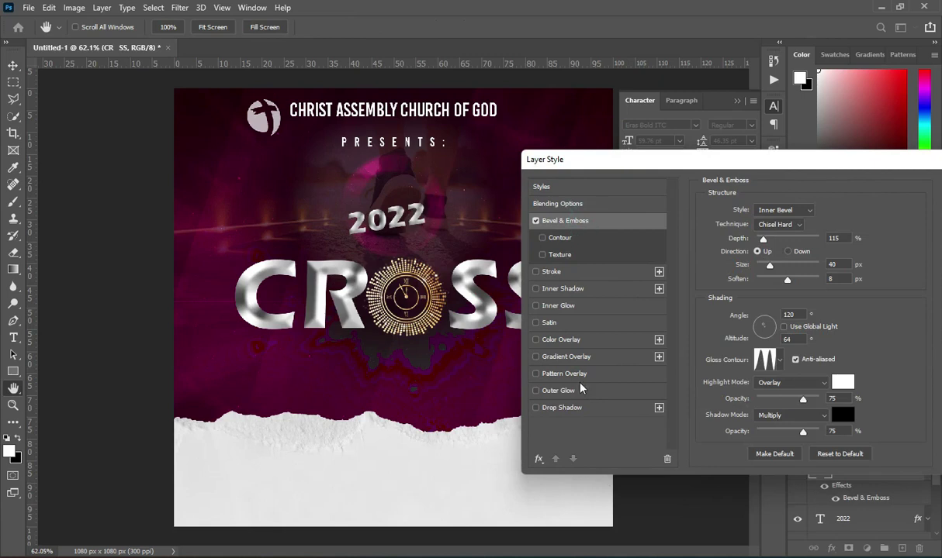
{"action": "left_click", "coordinate": [568, 412]}
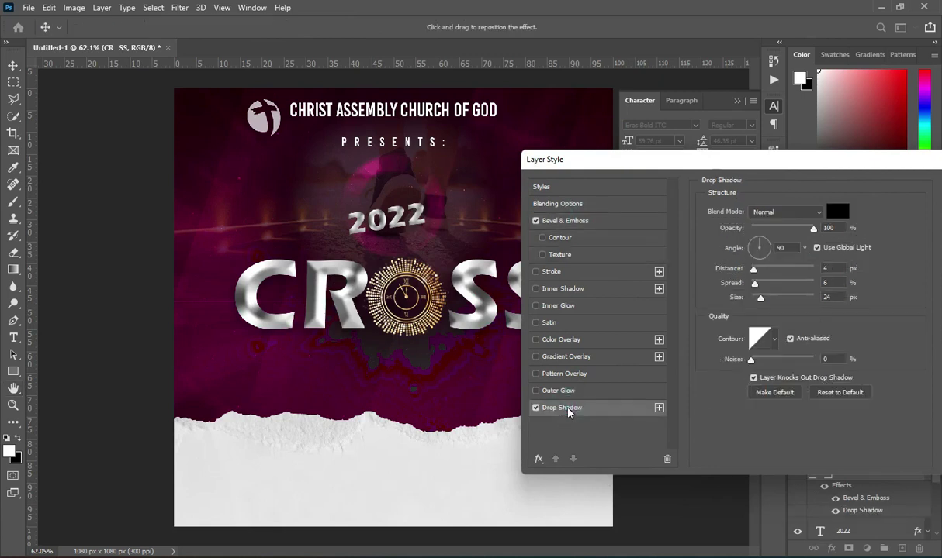
{"action": "left_click_drag", "start_coordinate": [768, 164], "coordinate": [627, 160]}
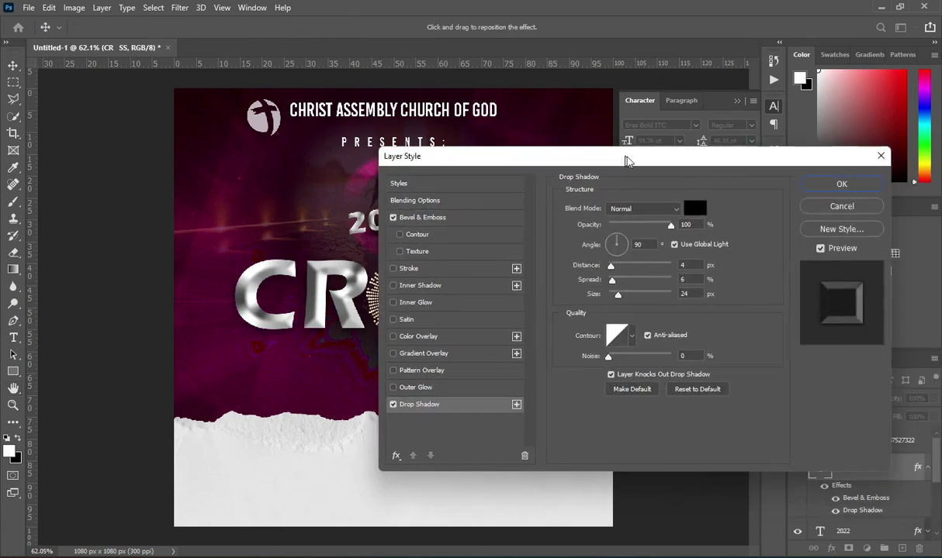
{"action": "left_click", "coordinate": [840, 186]}
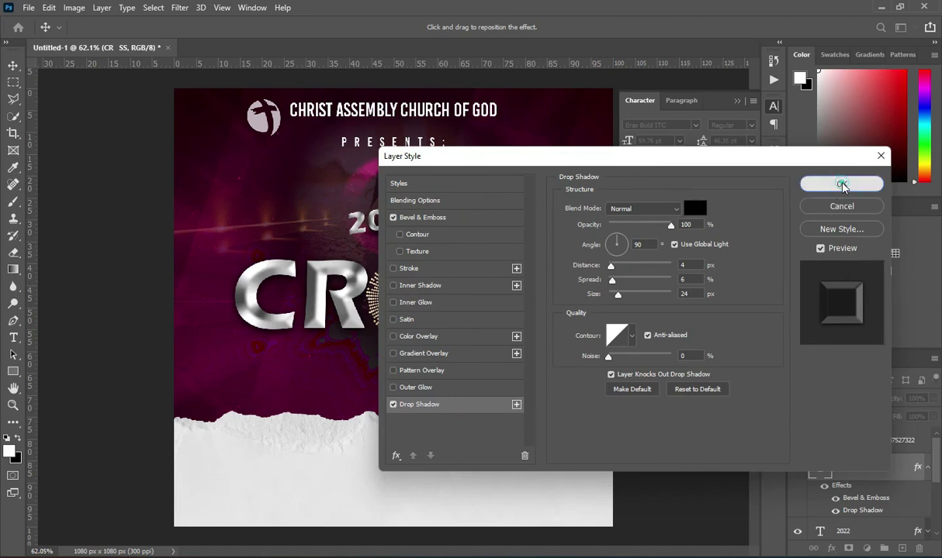
Add a Drop Shadow effect to the 2022 text layer and deselect it.
{"action": "left_click", "coordinate": [849, 531]}
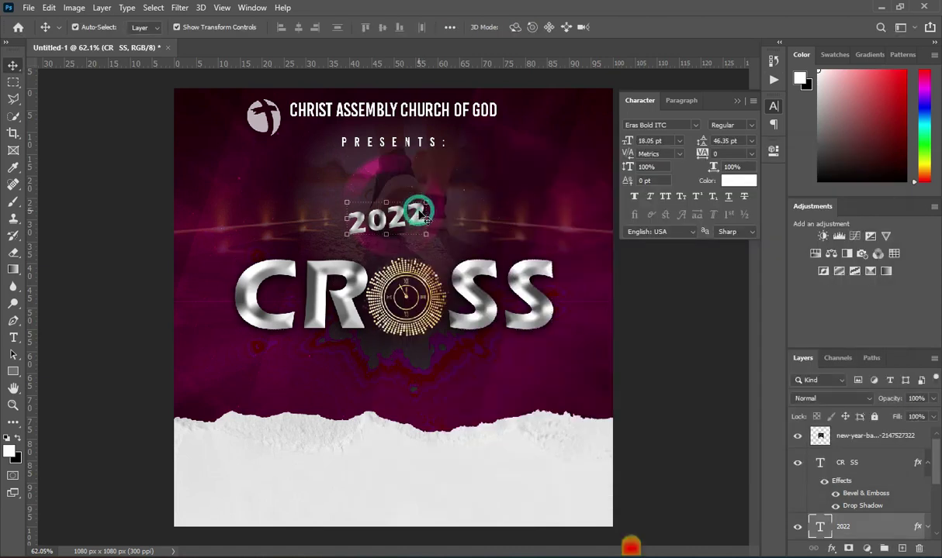
{"action": "left_click", "coordinate": [832, 546]}
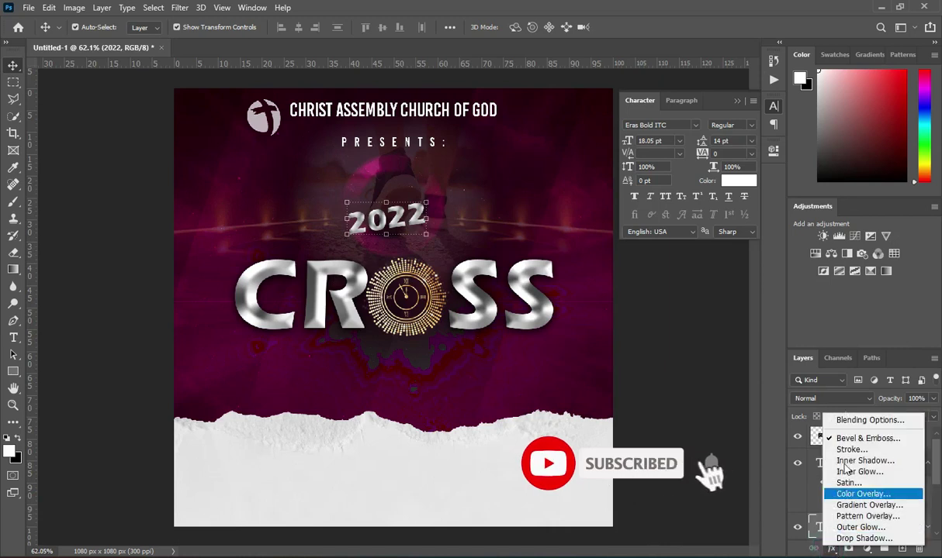
{"action": "left_click", "coordinate": [855, 421]}
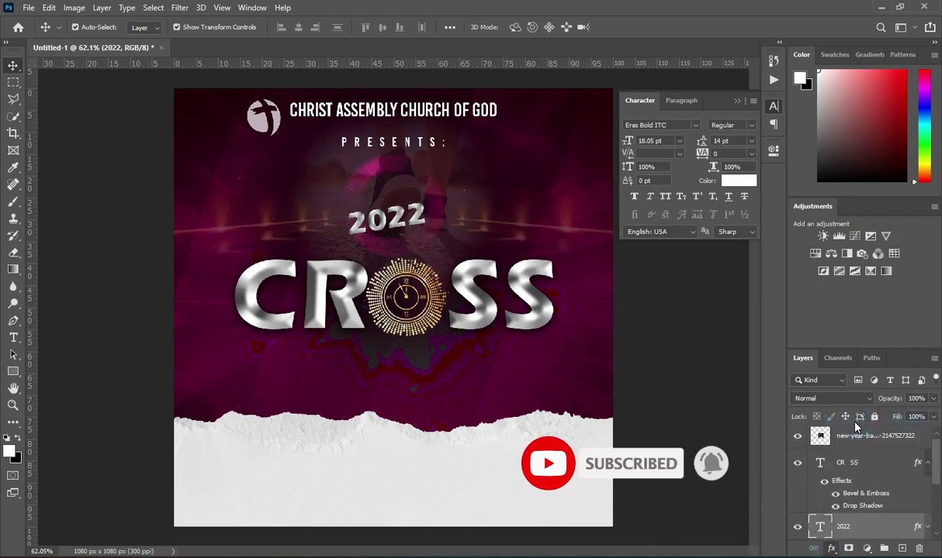
{"action": "left_click", "coordinate": [463, 404]}
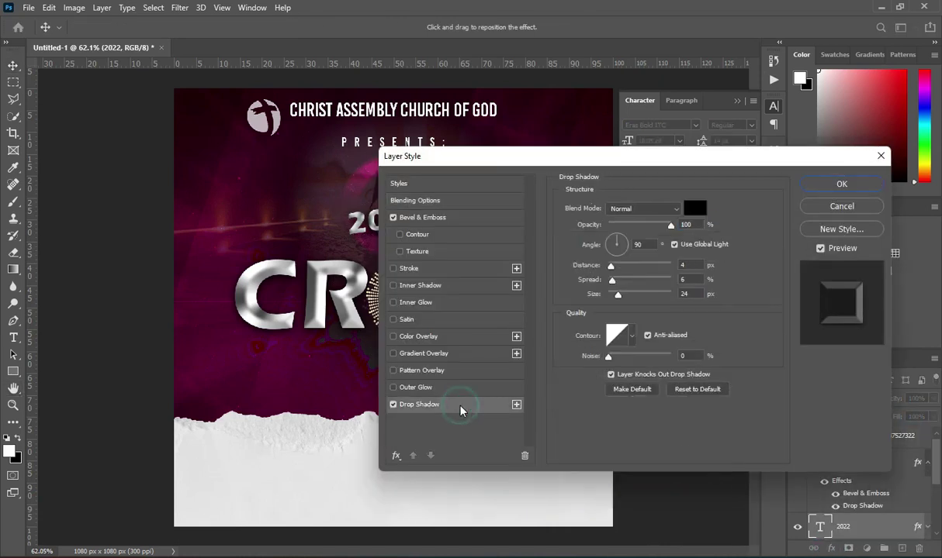
{"action": "left_click", "coordinate": [842, 183]}
{"action": "left_click", "coordinate": [679, 308]}
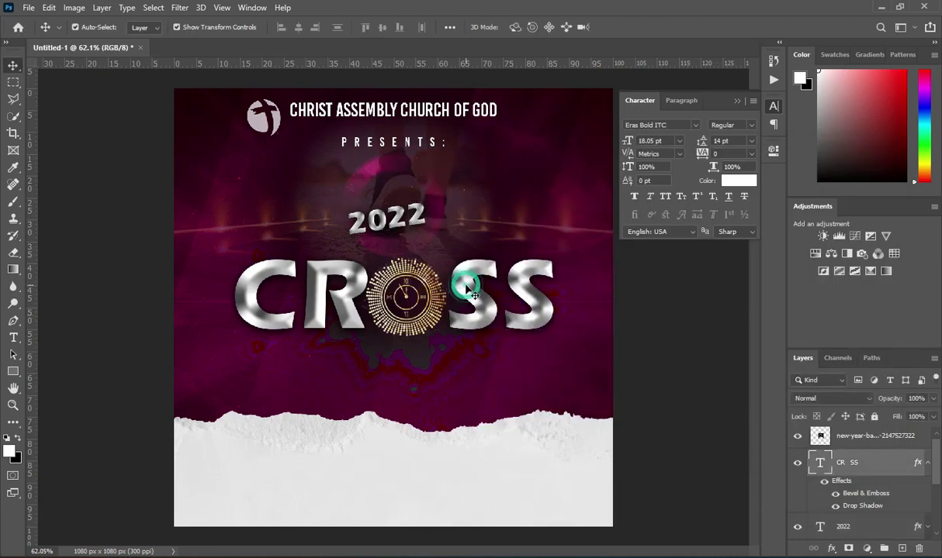
Duplicate the CR SS text layer, bring the copy above the clock layer, and place it directly beneath the original word.
{"action": "left_click", "coordinate": [920, 464]}
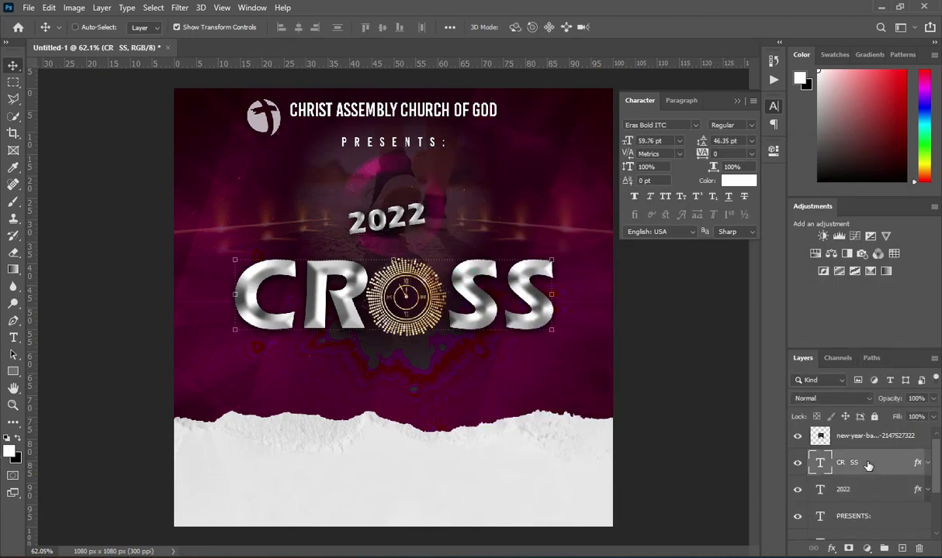
{"action": "key", "text": "ctrl+j"}
{"action": "left_click_drag", "start_coordinate": [861, 464], "coordinate": [852, 428]}
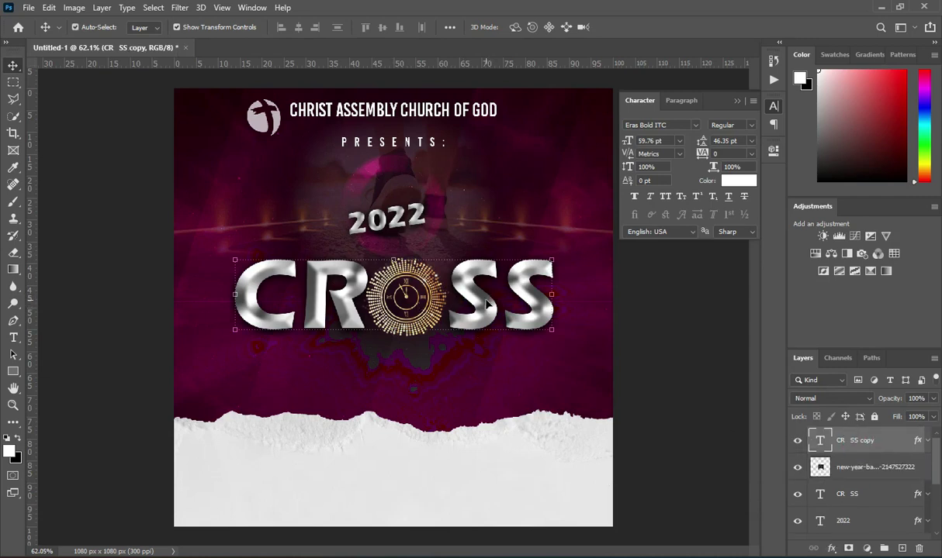
{"action": "left_click_drag", "start_coordinate": [481, 302], "coordinate": [479, 379]}
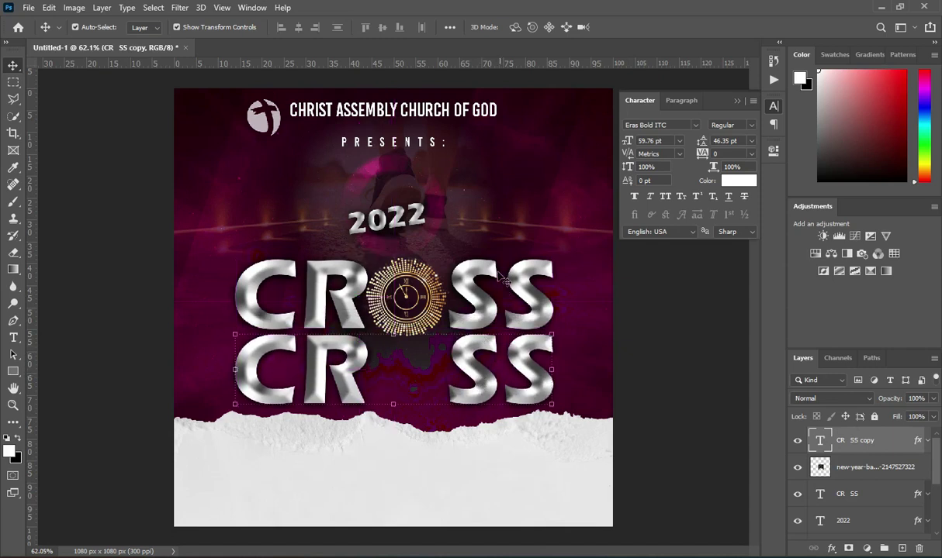
Change the original CR SS text's font to ! PEPSI ! and scale the word up to about 102.5%.
{"action": "left_click", "coordinate": [533, 279]}
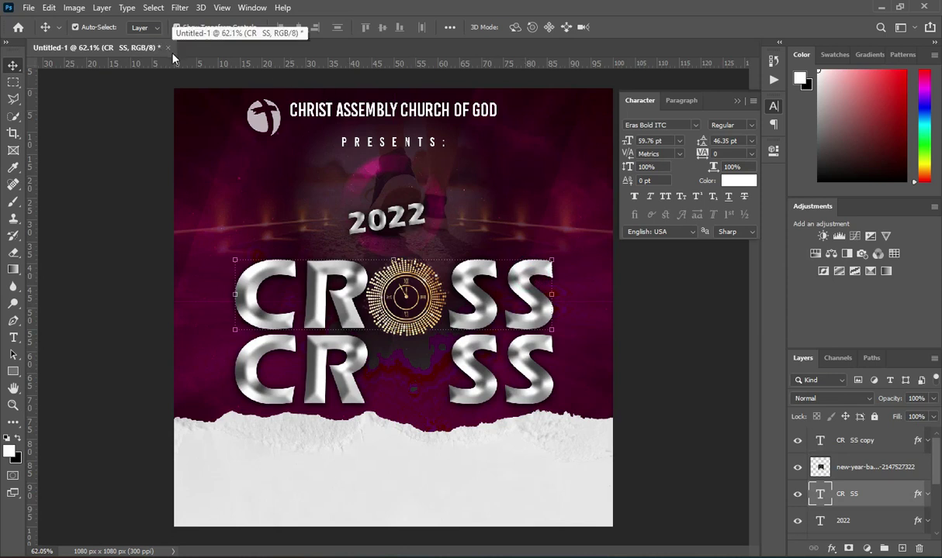
{"action": "key", "text": "t"}
{"action": "left_click", "coordinate": [189, 29]}
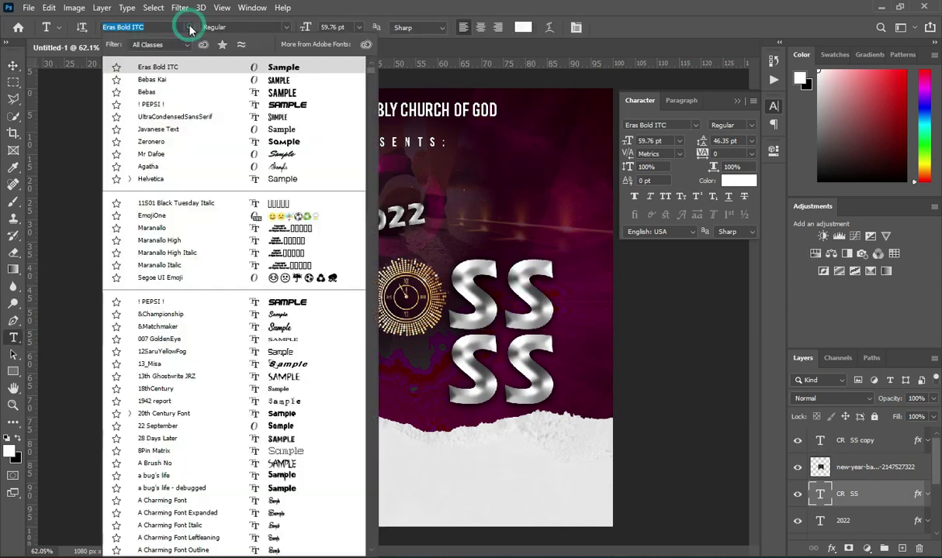
{"action": "left_click", "coordinate": [159, 105]}
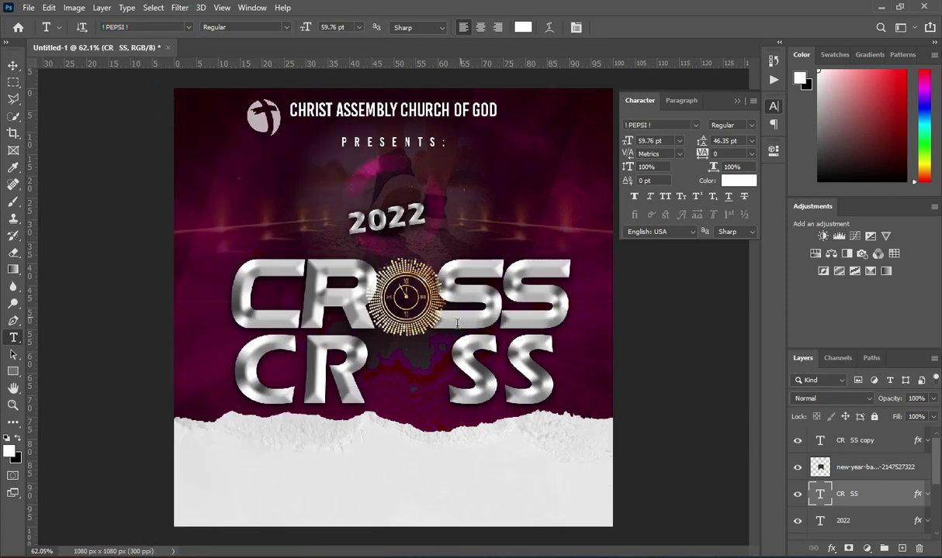
{"action": "left_click", "coordinate": [13, 65]}
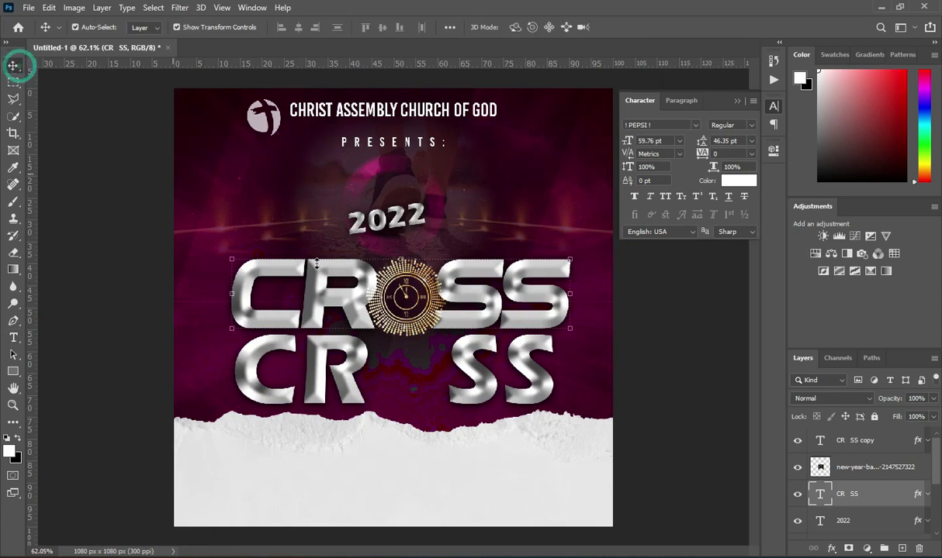
{"action": "mouse_move", "coordinate": [403, 333]}
{"action": "left_mouse_down"}
{"action": "mouse_move", "coordinate": [402, 361]}
{"action": "mouse_move", "coordinate": [398, 318]}
{"action": "mouse_move", "coordinate": [398, 349]}
{"action": "left_mouse_up"}
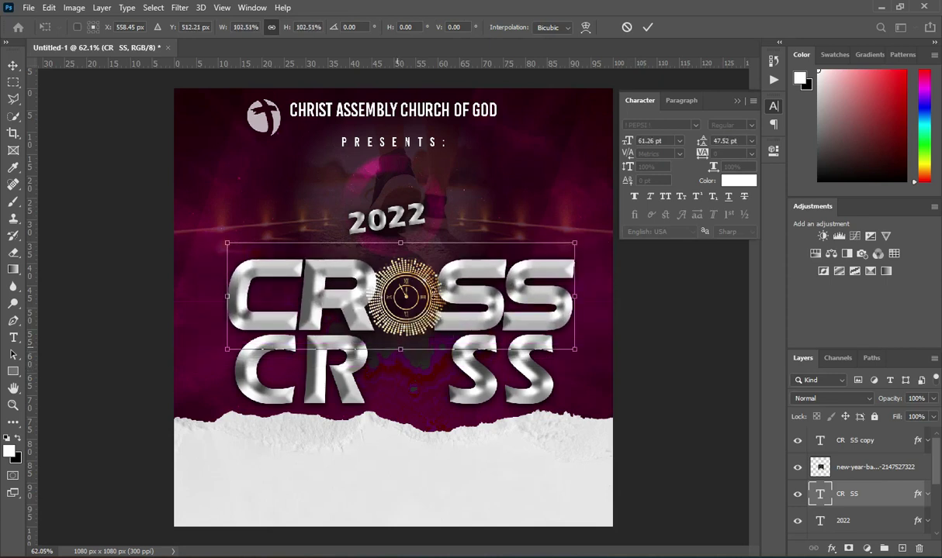
{"action": "left_click", "coordinate": [647, 28]}
Shrink the golden clock to about 88.4% and center it between the R and S of the upper word.
{"action": "left_click", "coordinate": [387, 272]}
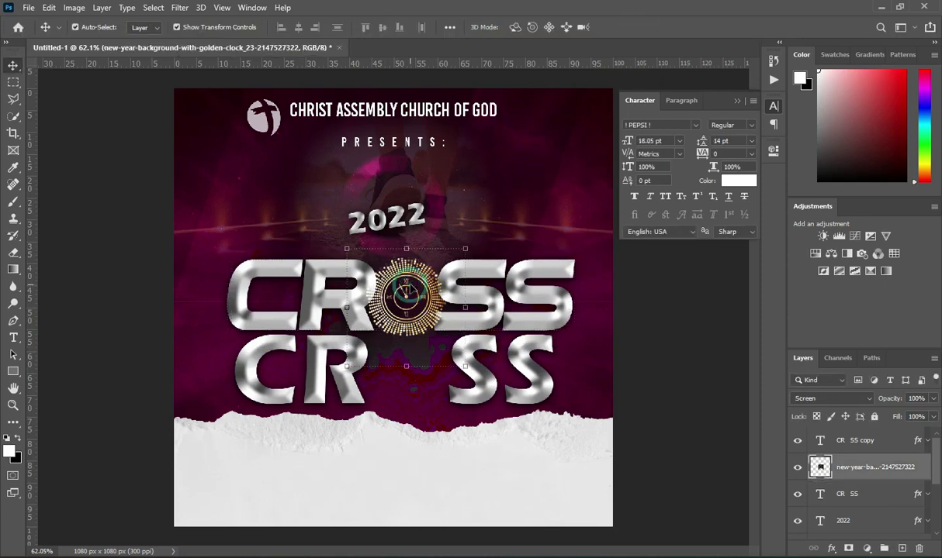
{"action": "key", "text": "ctrl+t"}
{"action": "left_click_drag", "start_coordinate": [405, 249], "coordinate": [406, 260]}
{"action": "left_click_drag", "start_coordinate": [406, 366], "coordinate": [407, 361]}
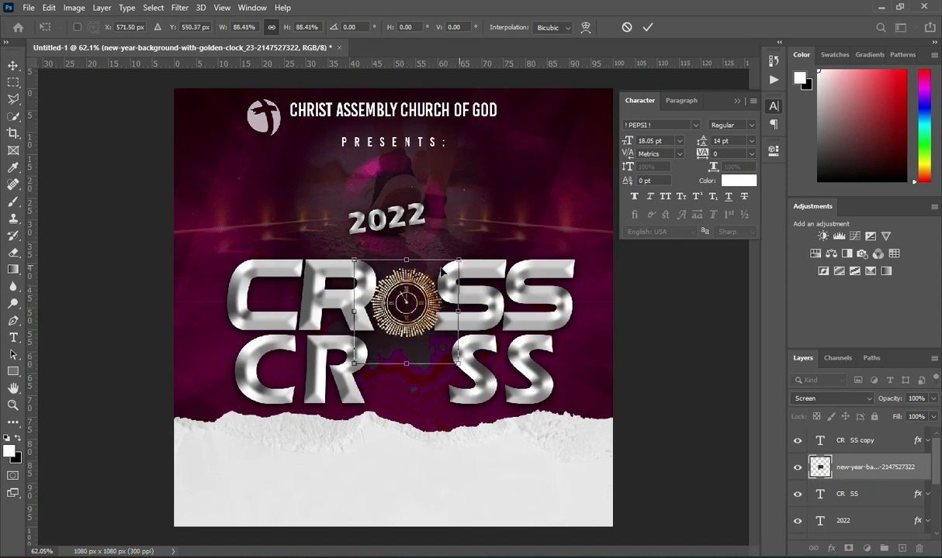
{"action": "left_click", "coordinate": [648, 27]}
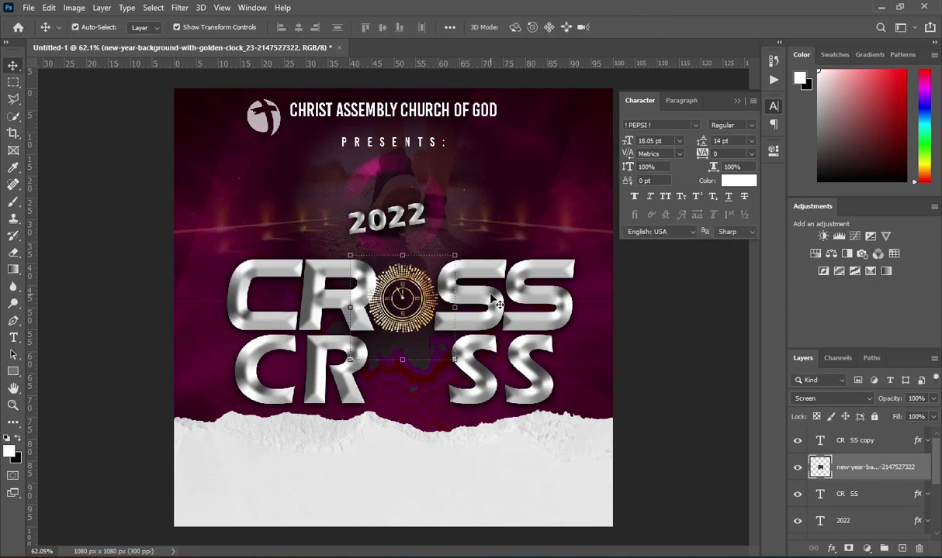
Widen the gap in the upper CR SS text by adding a space before the first S.
{"action": "left_click", "coordinate": [464, 278]}
{"action": "key", "text": "t"}
{"action": "left_click", "coordinate": [441, 287]}
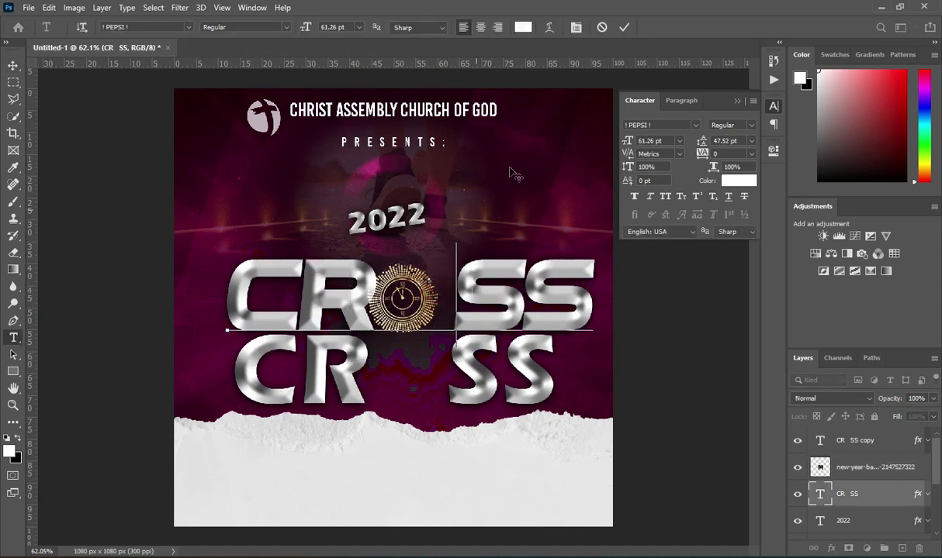
{"action": "left_click", "coordinate": [623, 27]}
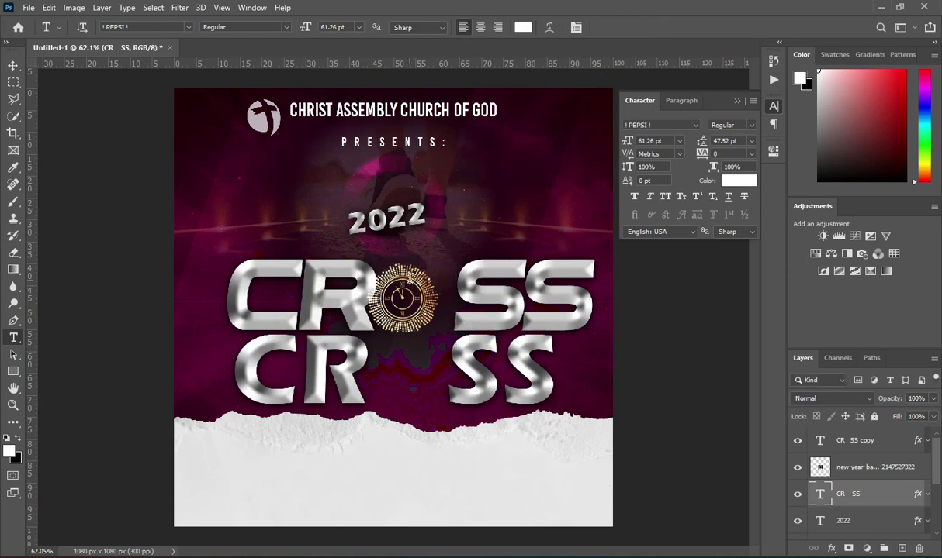
Move the golden clock into the gap between the R and S of the upper word and enlarge it to about 106.3%.
{"action": "key", "text": "v"}
{"action": "left_click_drag", "start_coordinate": [409, 294], "coordinate": [419, 296]}
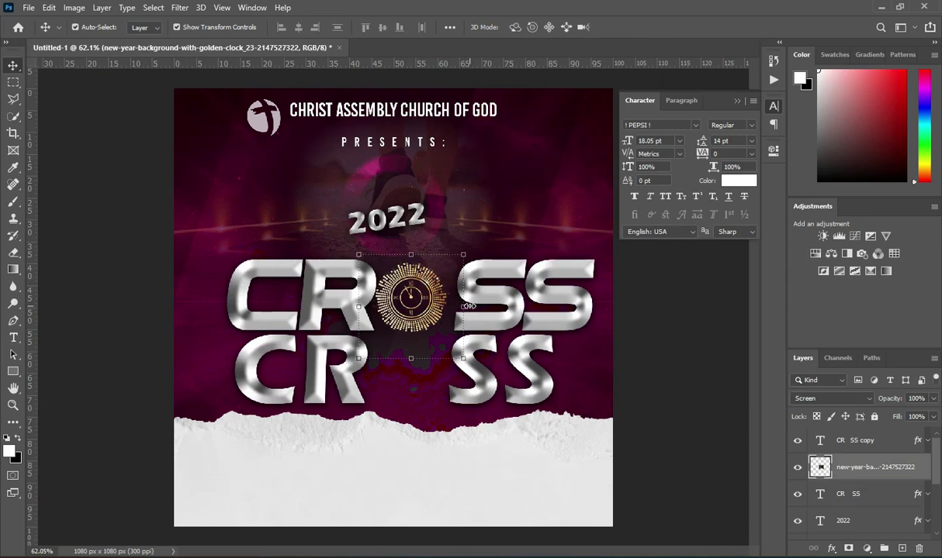
{"action": "left_click_drag", "start_coordinate": [464, 308], "coordinate": [471, 313]}
{"action": "key", "text": "Right"}
{"action": "key", "text": "Down"}
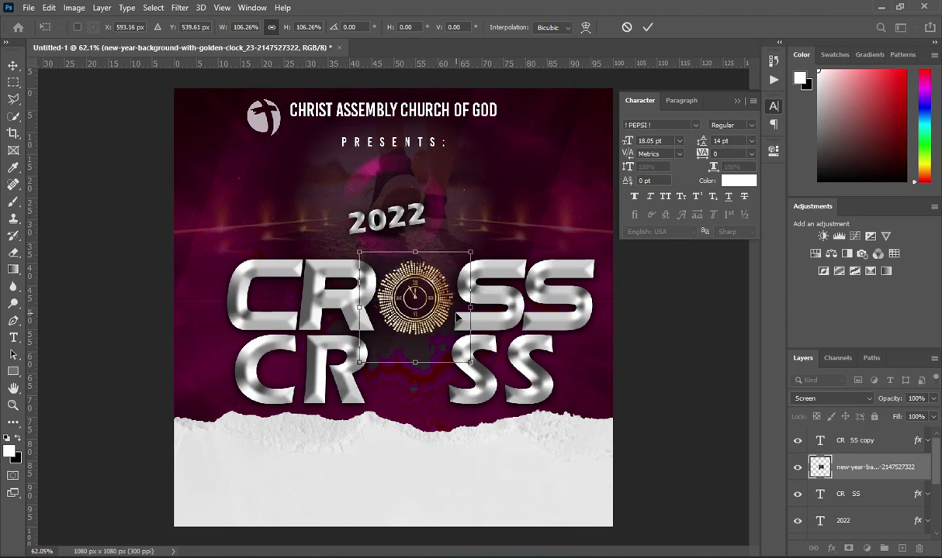
{"action": "key", "text": "Left"}
{"action": "key", "text": "Down"}
{"action": "key", "text": "Right"}
{"action": "key", "text": "Down"}
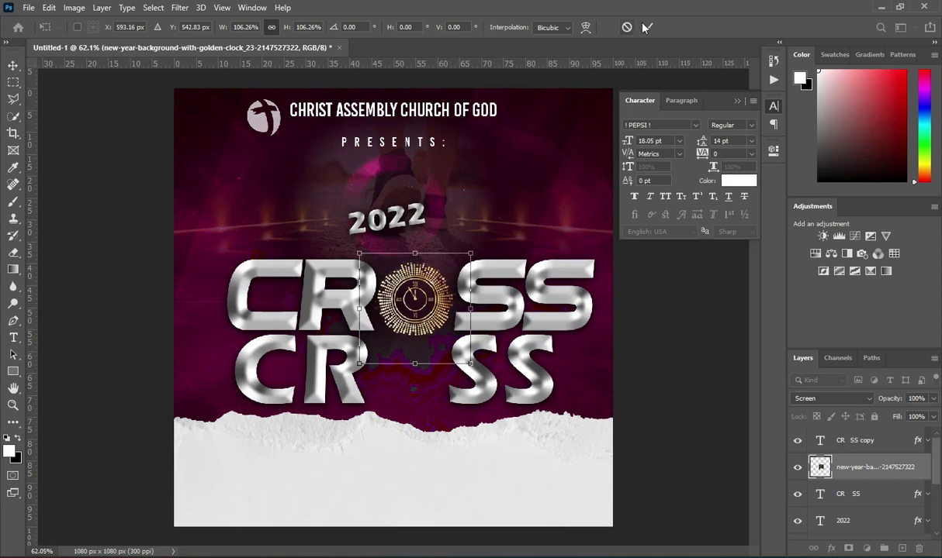
{"action": "left_click", "coordinate": [647, 27]}
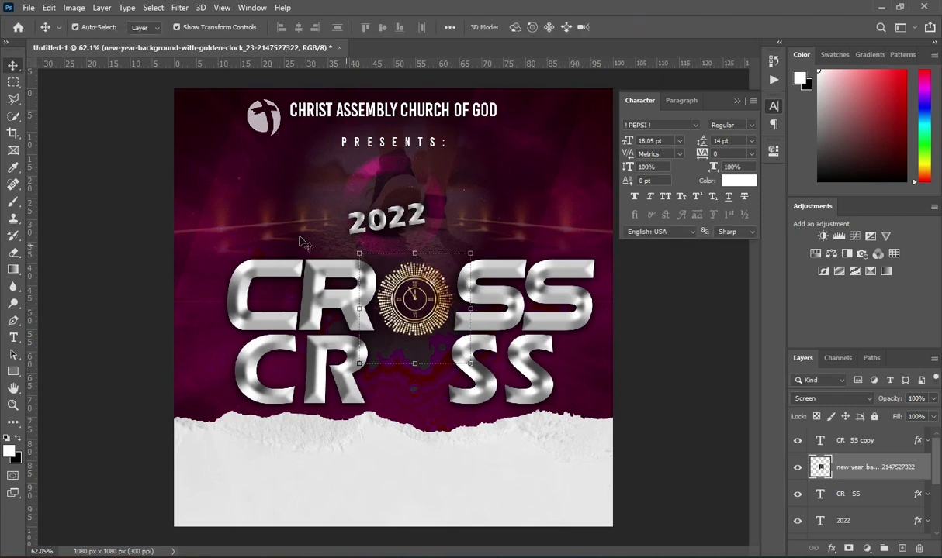
Select the clock and both CR SS text layers together, rotate them about -7.7° and scale them down to about 82.7%.
{"action": "left_click", "coordinate": [862, 492]}
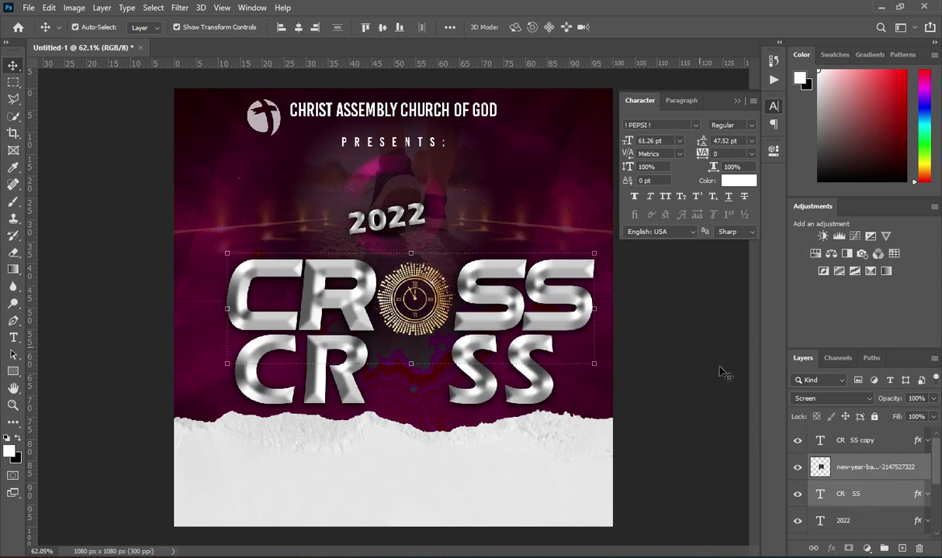
{"action": "left_click", "coordinate": [857, 442], "text": "ctrl"}
{"action": "left_click_drag", "start_coordinate": [603, 252], "coordinate": [571, 221]}
{"action": "left_click_drag", "start_coordinate": [593, 304], "coordinate": [529, 313]}
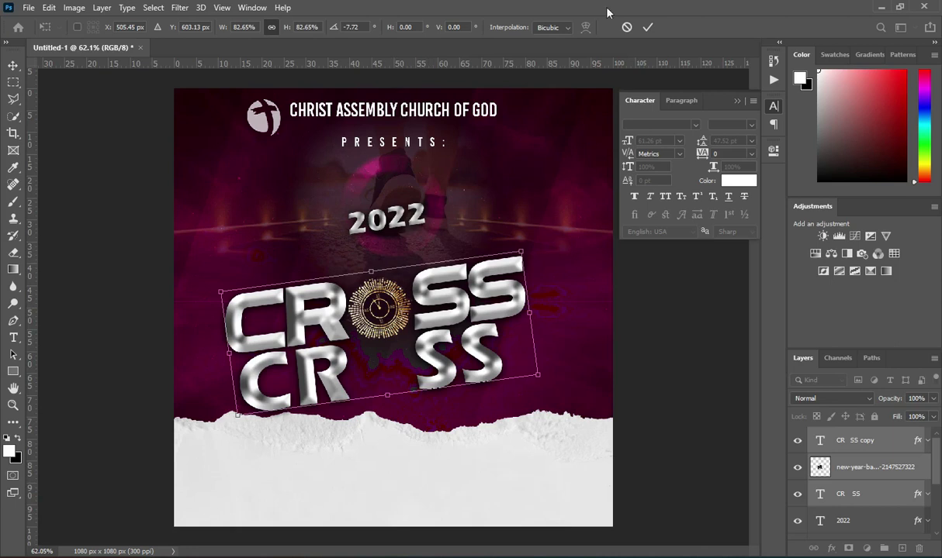
{"action": "left_click", "coordinate": [648, 27]}
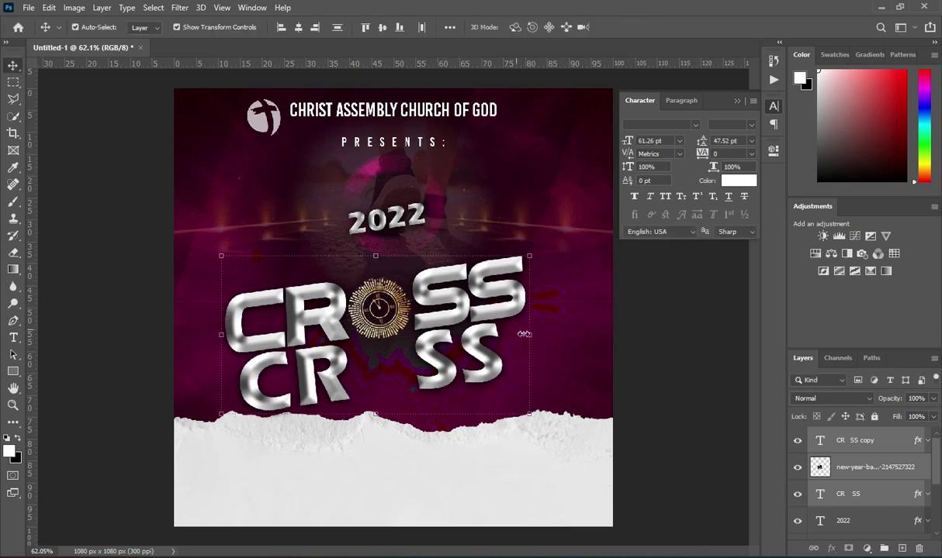
Enlarge the tilted title group to about 107.6% and center it horizontally on the flyer just below 2022.
{"action": "left_click_drag", "start_coordinate": [529, 337], "coordinate": [552, 336]}
{"action": "left_click_drag", "start_coordinate": [445, 306], "coordinate": [452, 279]}
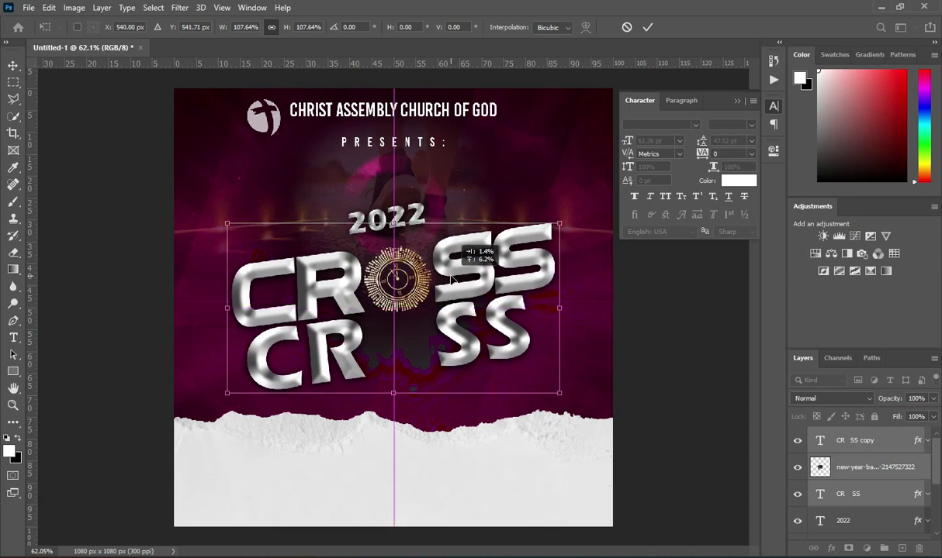
{"action": "left_click_drag", "start_coordinate": [452, 279], "coordinate": [452, 279]}
{"action": "left_click", "coordinate": [648, 27]}
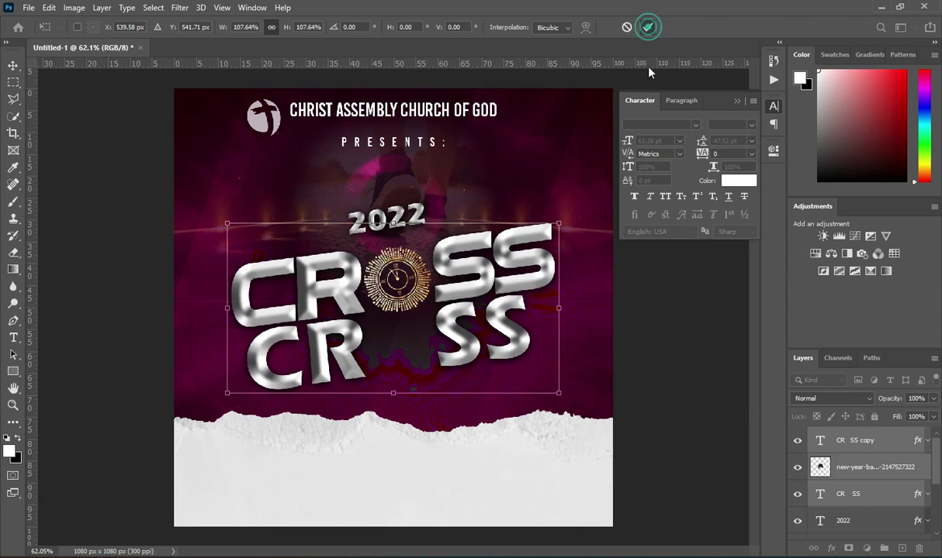
{"action": "left_click", "coordinate": [643, 312]}
Change the font of the lower CR SS text to ! PEPSI !
{"action": "left_click", "coordinate": [458, 355]}
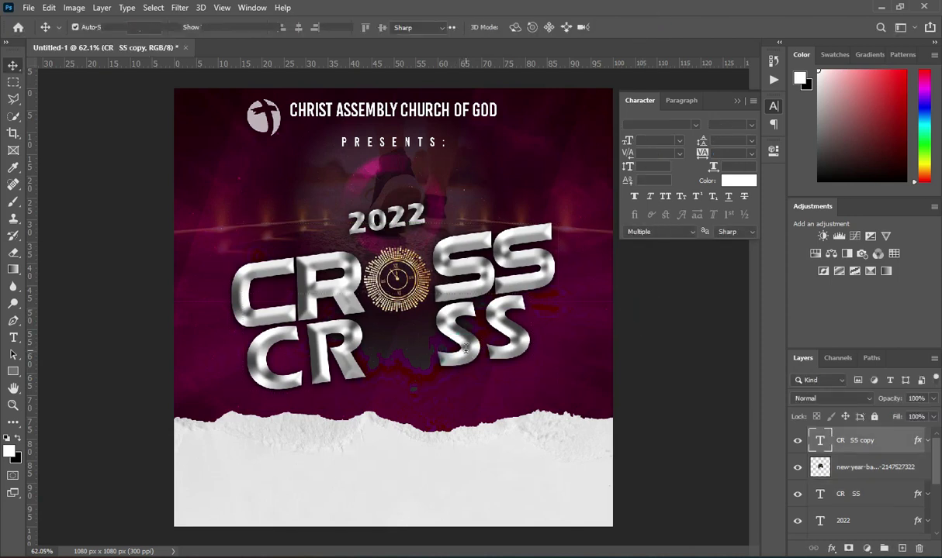
{"action": "double_click", "coordinate": [440, 332]}
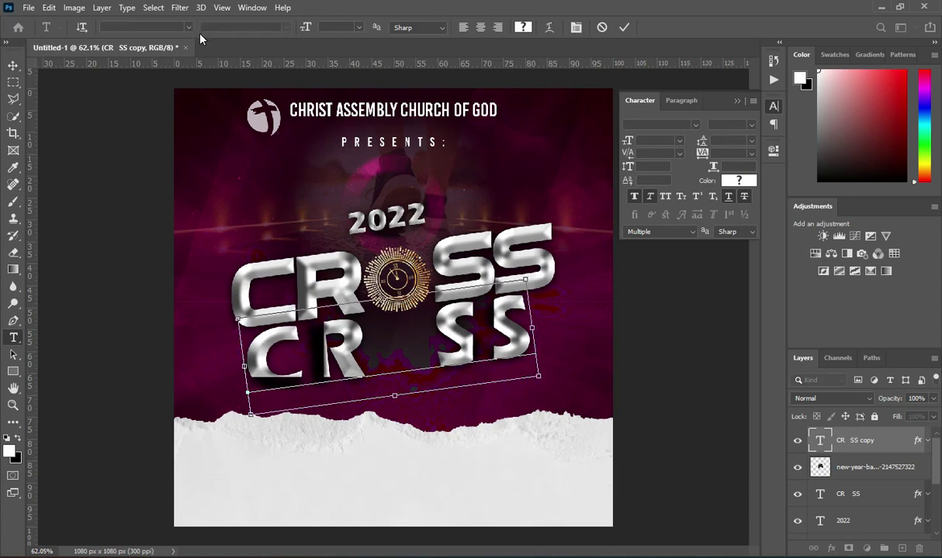
{"action": "key", "text": "ctrl+a"}
{"action": "left_click", "coordinate": [192, 28]}
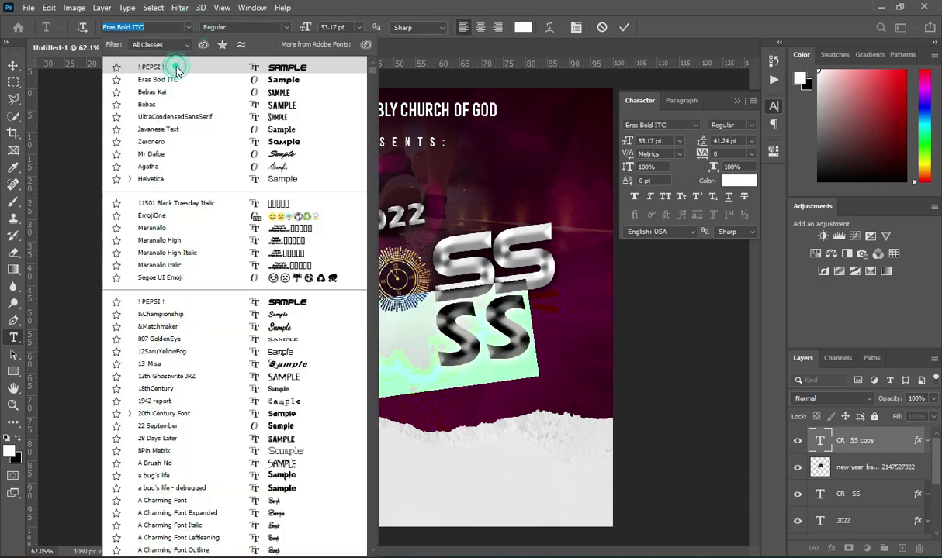
{"action": "left_click", "coordinate": [176, 67]}
{"action": "left_click", "coordinate": [624, 28]}
{"action": "key", "text": "v"}
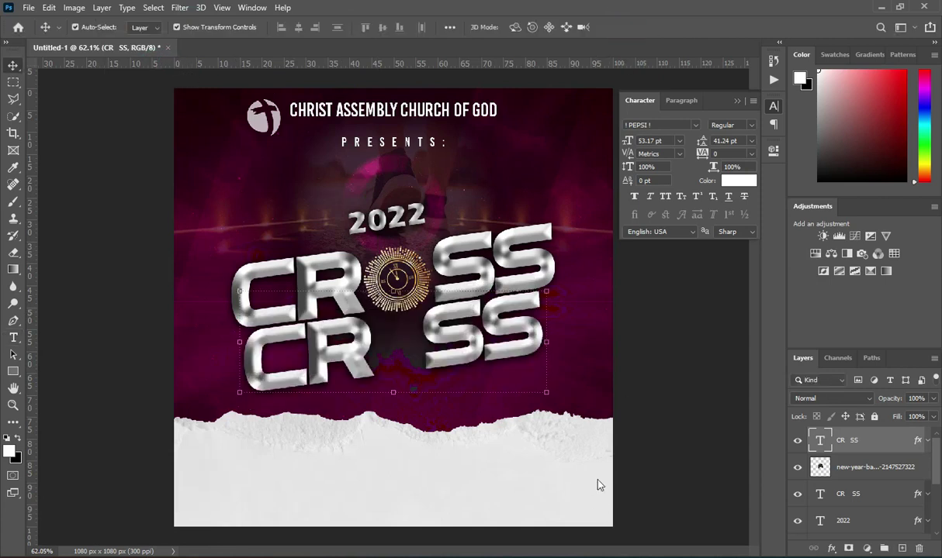
Copy the word OVER from the TEXT notes in Notepad and replace the lower CR SS text with it in Photoshop.
{"action": "key", "text": "alt+Tab"}
{"action": "left_click_drag", "start_coordinate": [114, 378], "coordinate": [135, 378]}
{"action": "key", "text": "ctrl+c"}
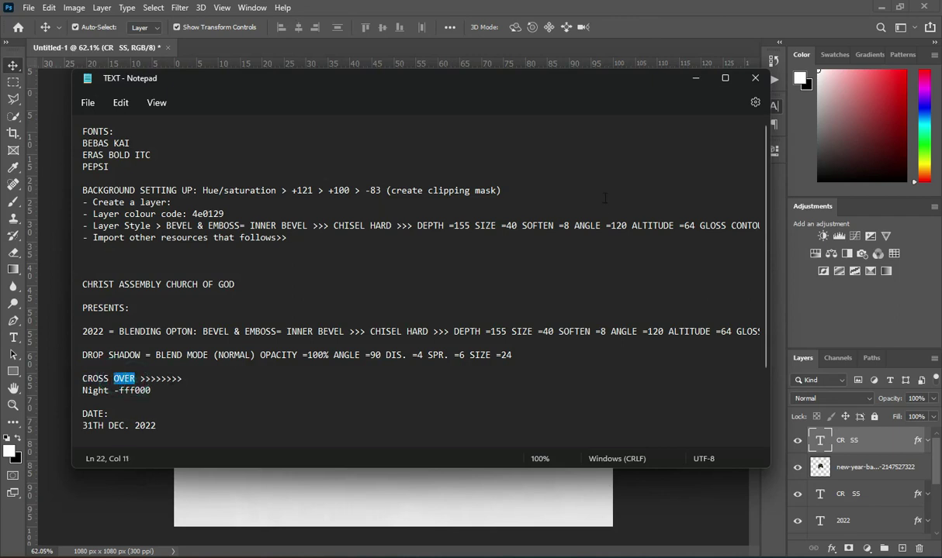
{"action": "left_click", "coordinate": [702, 82]}
{"action": "double_click", "coordinate": [441, 330]}
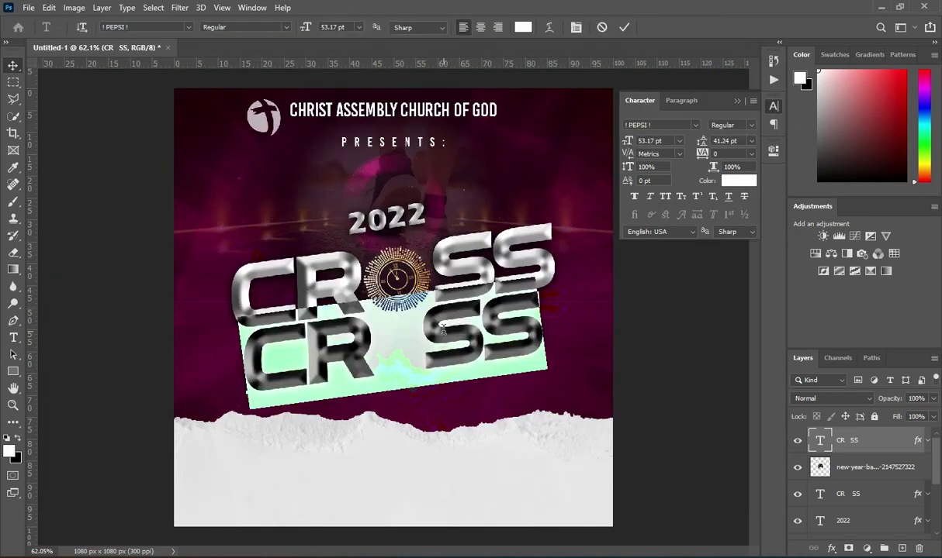
{"action": "key", "text": "ctrl+v"}
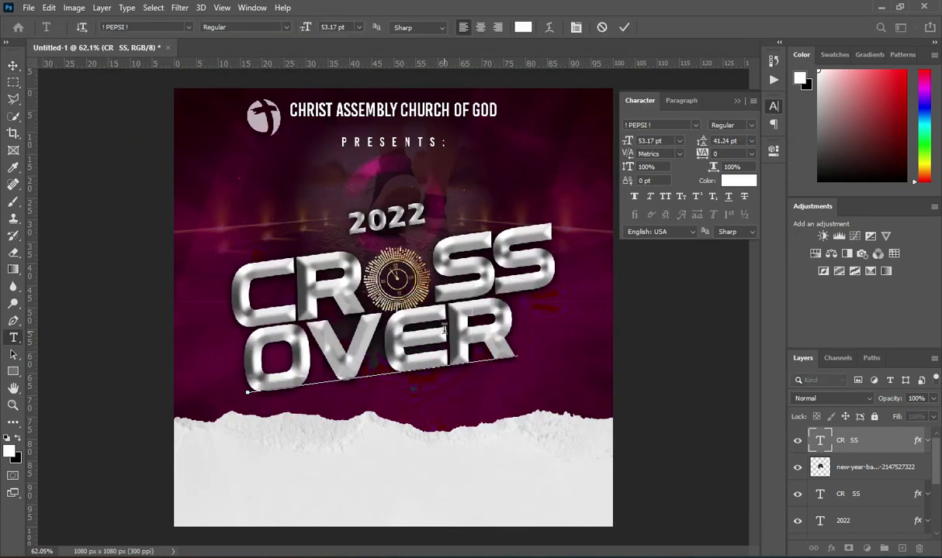
{"action": "left_click", "coordinate": [624, 27]}
{"action": "key", "text": "v"}
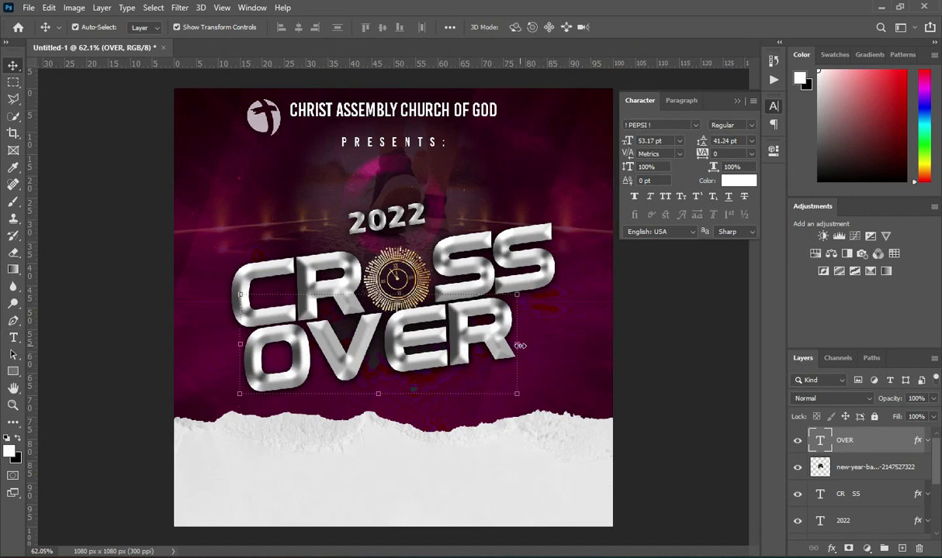
Scale the OVER text up to about 114.2% and nudge it upward, closer beneath the CROSS word.
{"action": "left_click", "coordinate": [519, 345]}
{"action": "left_click_drag", "start_coordinate": [517, 394], "coordinate": [563, 416]}
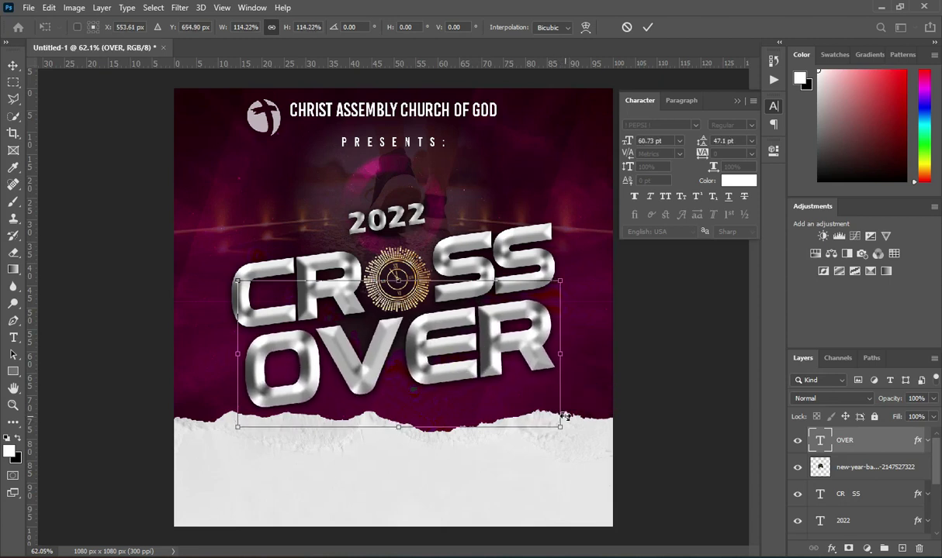
{"action": "left_click", "coordinate": [648, 28]}
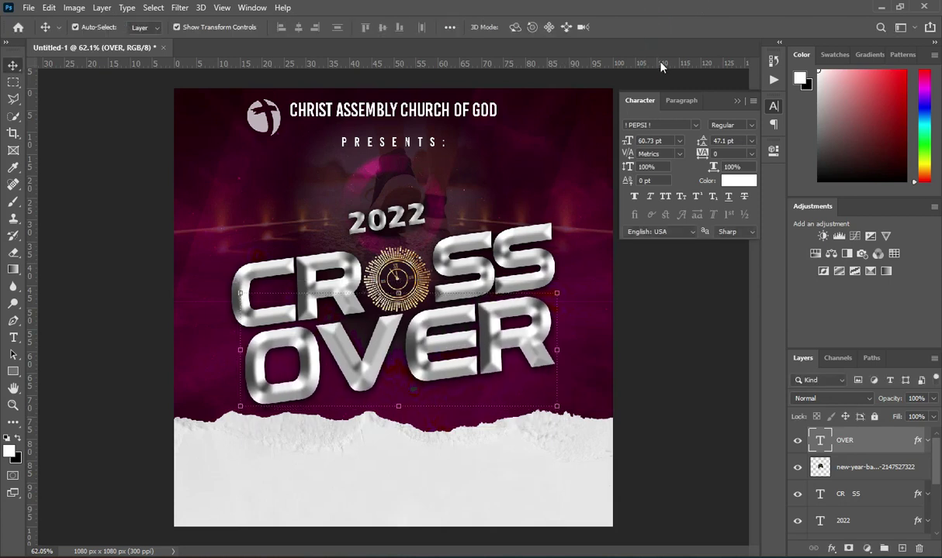
{"action": "key", "text": "Up"}
{"action": "key", "text": "Up"}
{"action": "key", "text": "Up"}
{"action": "key", "text": "Up"}
{"action": "key", "text": "Up"}
{"action": "key", "text": "Up"}
{"action": "key", "text": "Up"}
{"action": "key", "text": "Up"}
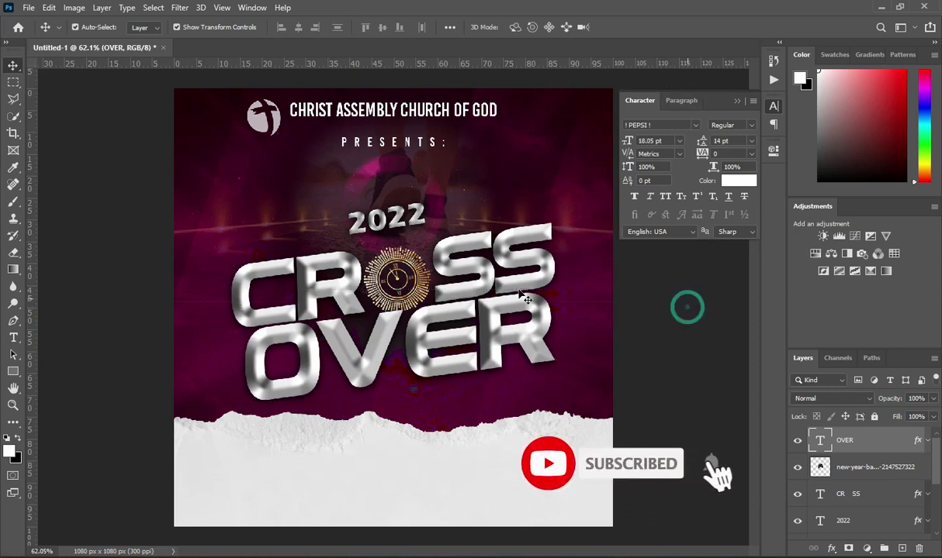
Nudge the golden clock slightly upward within the CROSS word and deselect it.
{"action": "left_click", "coordinate": [387, 256]}
{"action": "key", "text": "Up"}
{"action": "key", "text": "Up"}
{"action": "key", "text": "Up"}
{"action": "key", "text": "Up"}
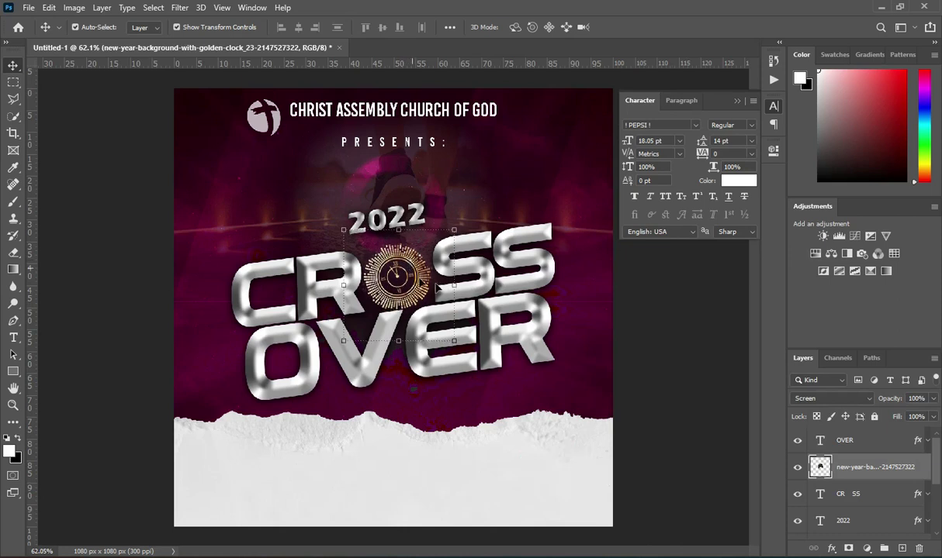
{"action": "left_click", "coordinate": [624, 314]}
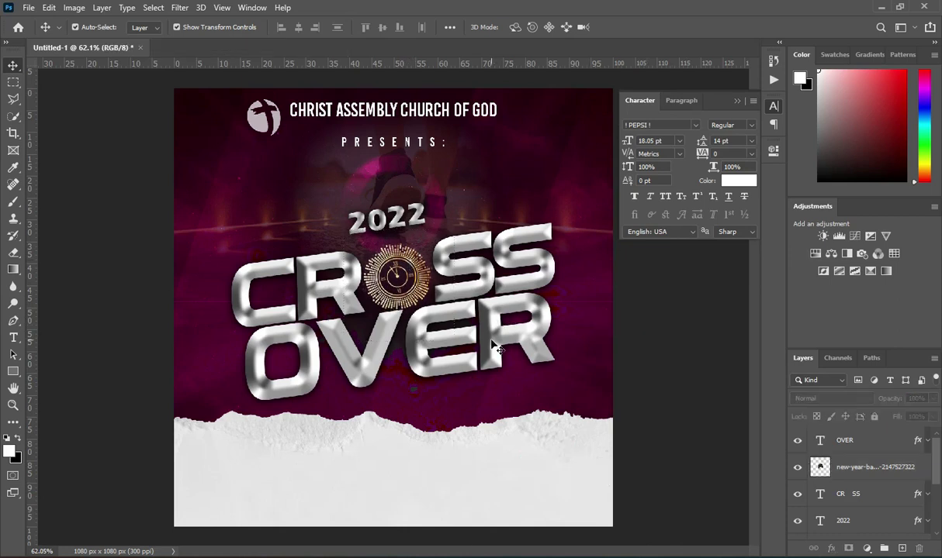
Add a new text reading Night, taken from the Notepad notes, in Eras Bold ITC below the ER of OVER.
{"action": "key", "text": "t"}
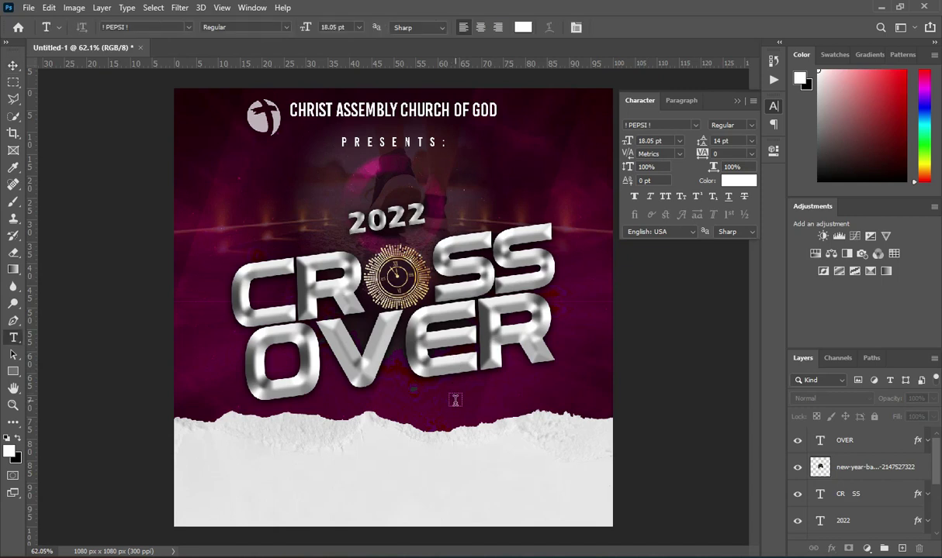
{"action": "left_click", "coordinate": [459, 398]}
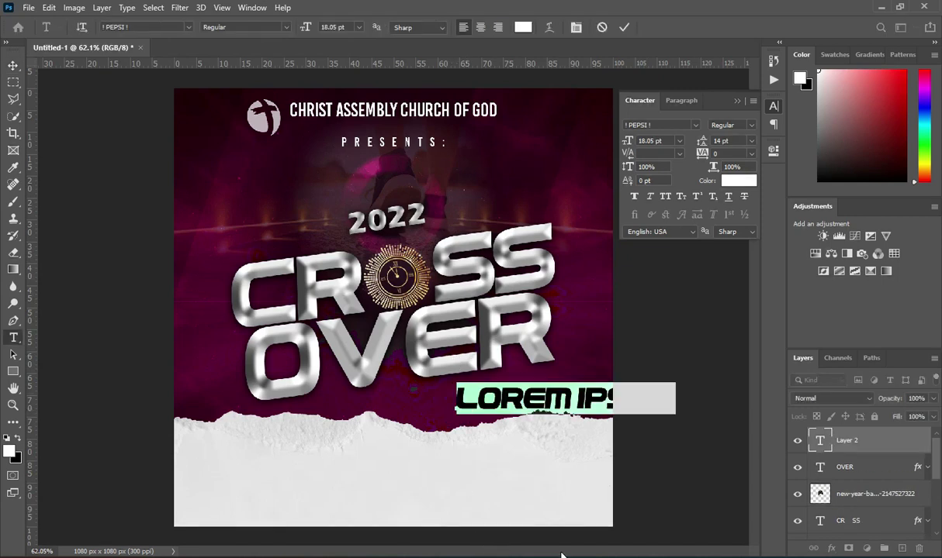
{"action": "left_click", "coordinate": [189, 27]}
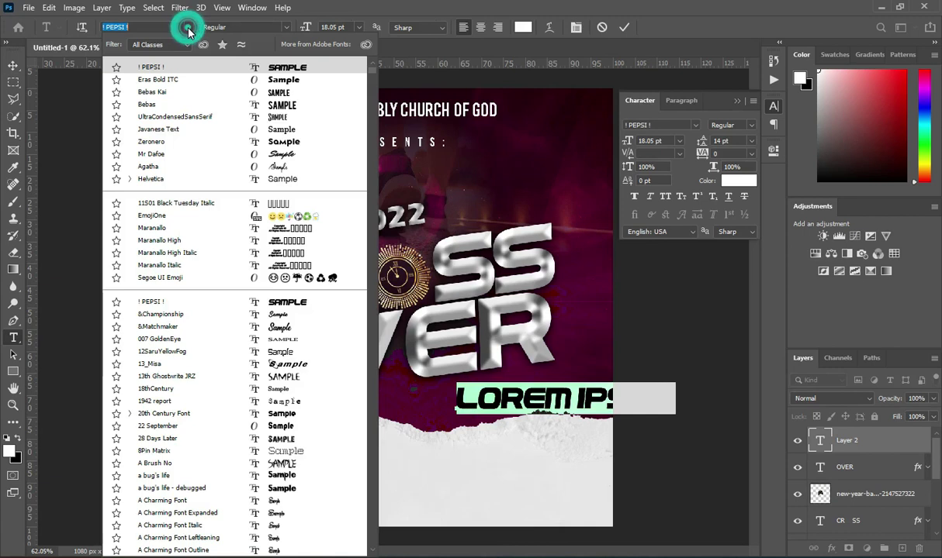
{"action": "left_click", "coordinate": [165, 79]}
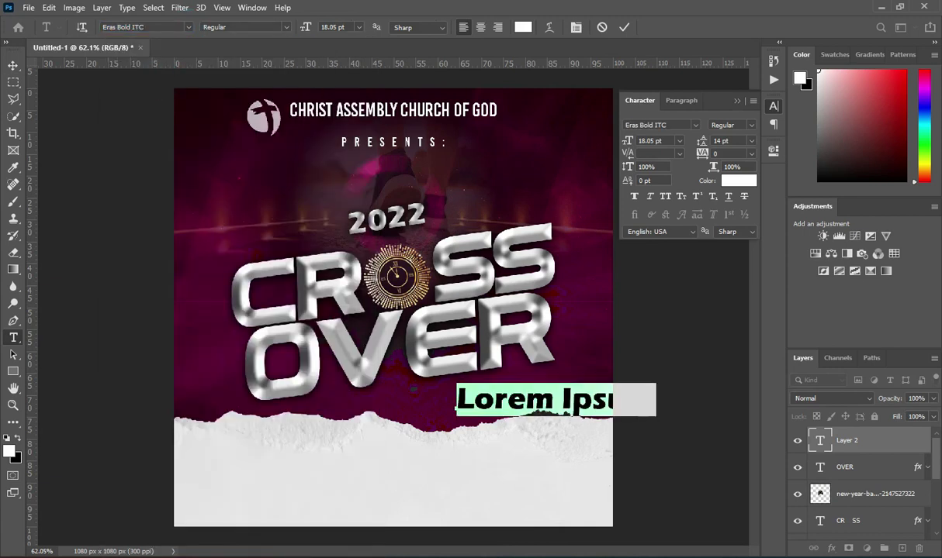
{"action": "key", "text": "alt+Tab"}
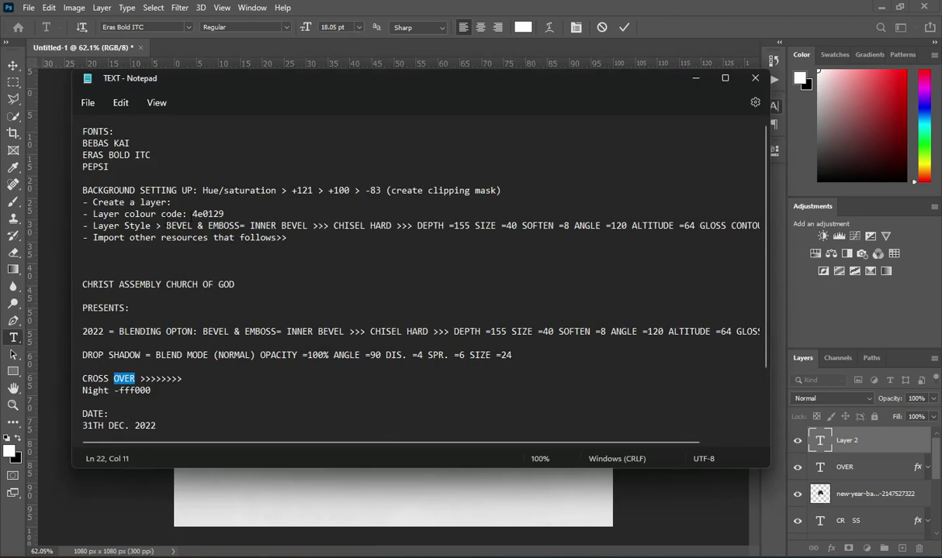
{"action": "left_click_drag", "start_coordinate": [109, 391], "coordinate": [85, 390]}
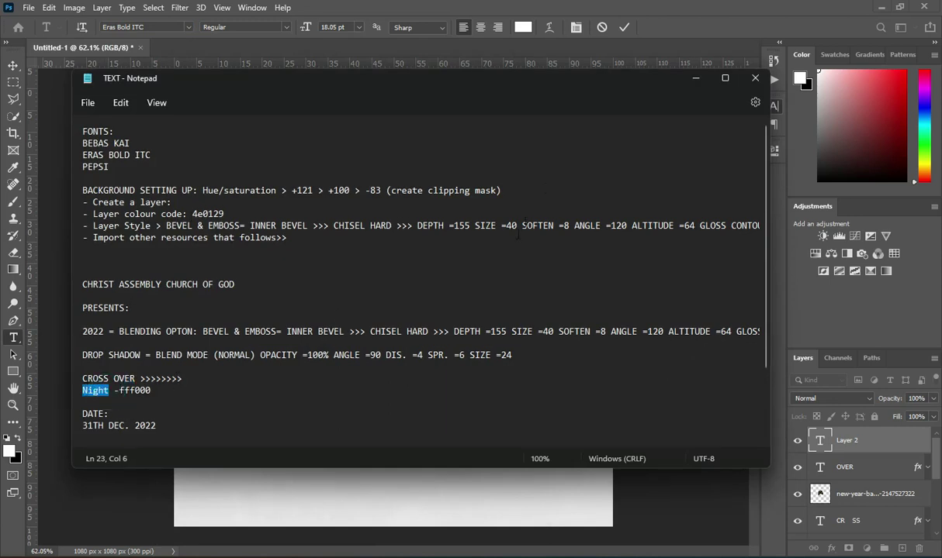
{"action": "left_click", "coordinate": [693, 82]}
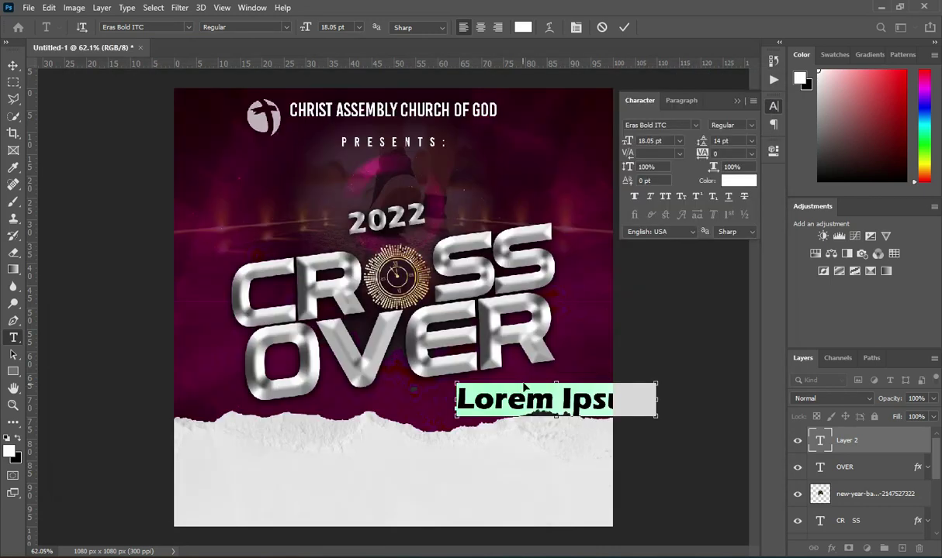
{"action": "type", "text": "Night"}
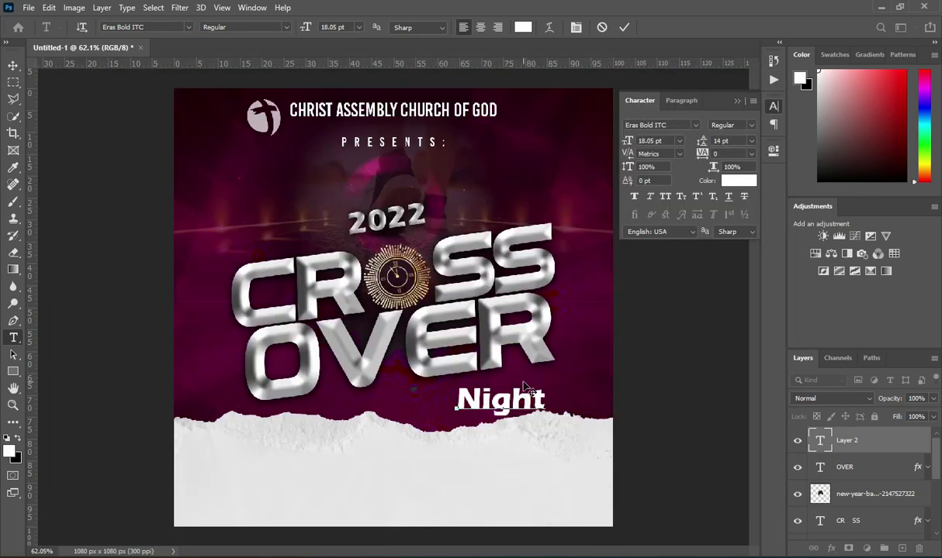
{"action": "left_click", "coordinate": [625, 28]}
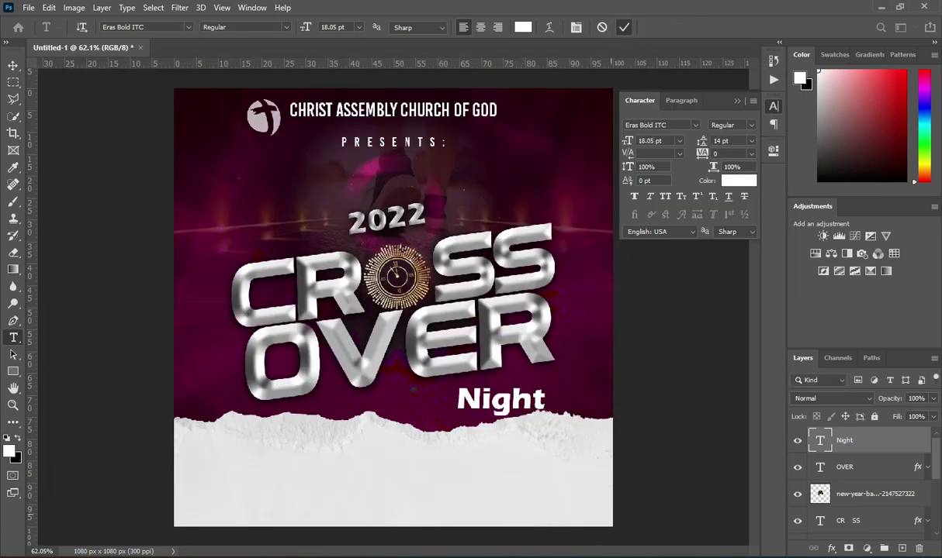
Copy the colour code fff000 from the TEXT notes in Notepad and apply it to the Night text in Photoshop.
{"action": "key", "text": "alt+Tab"}
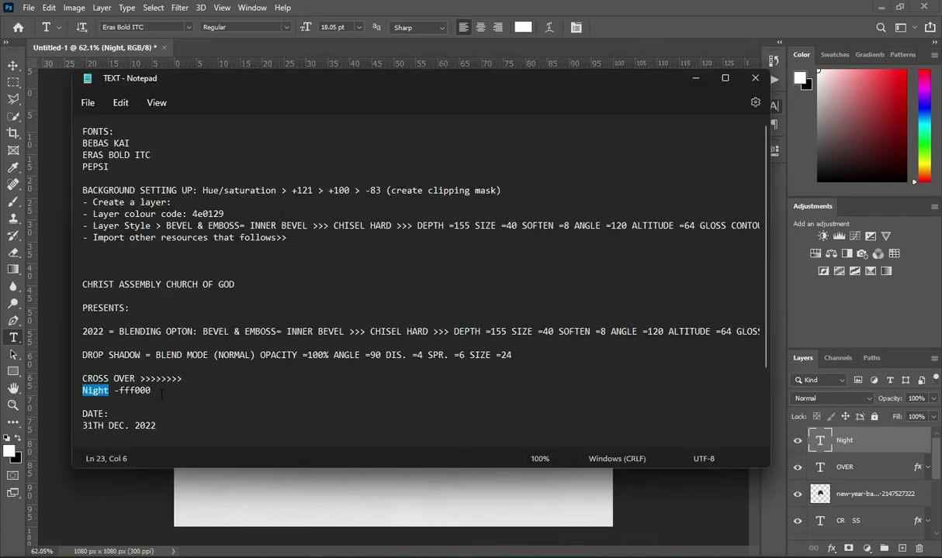
{"action": "double_click", "coordinate": [147, 390]}
{"action": "key", "text": "ctrl+c"}
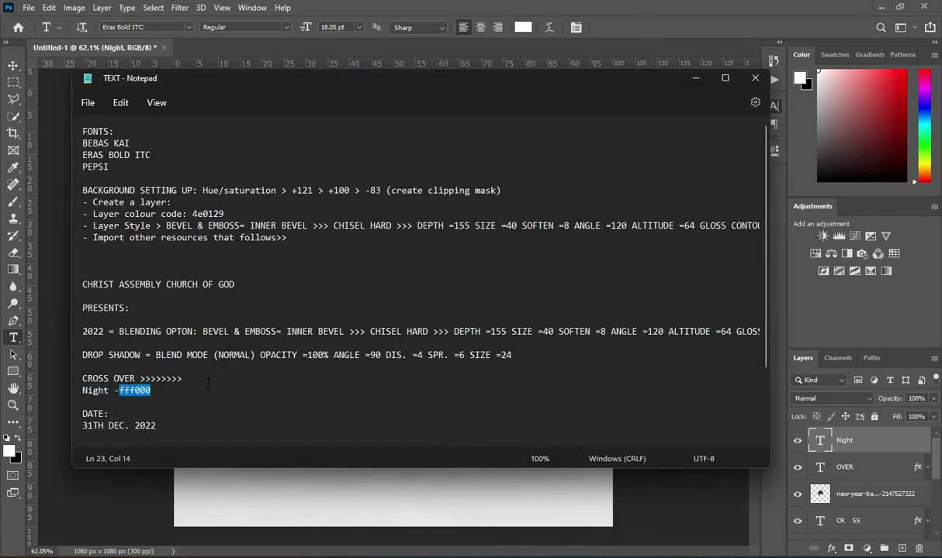
{"action": "left_click", "coordinate": [697, 79]}
{"action": "left_click", "coordinate": [523, 27]}
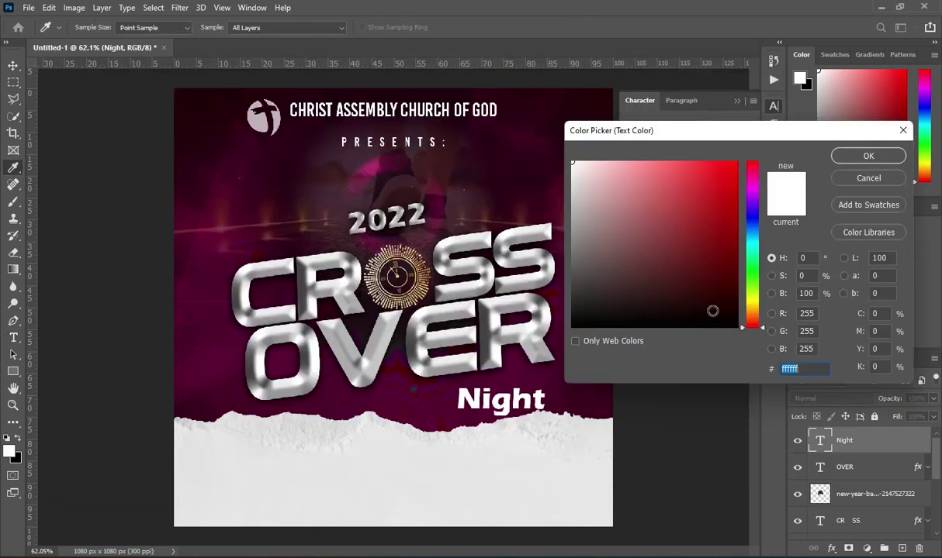
{"action": "key", "text": "ctrl+v"}
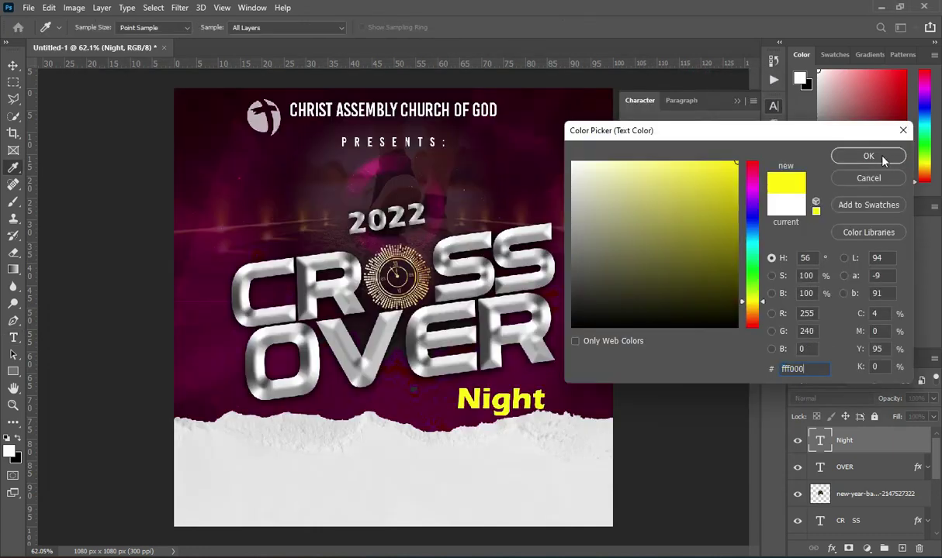
{"action": "key", "text": "Return"}
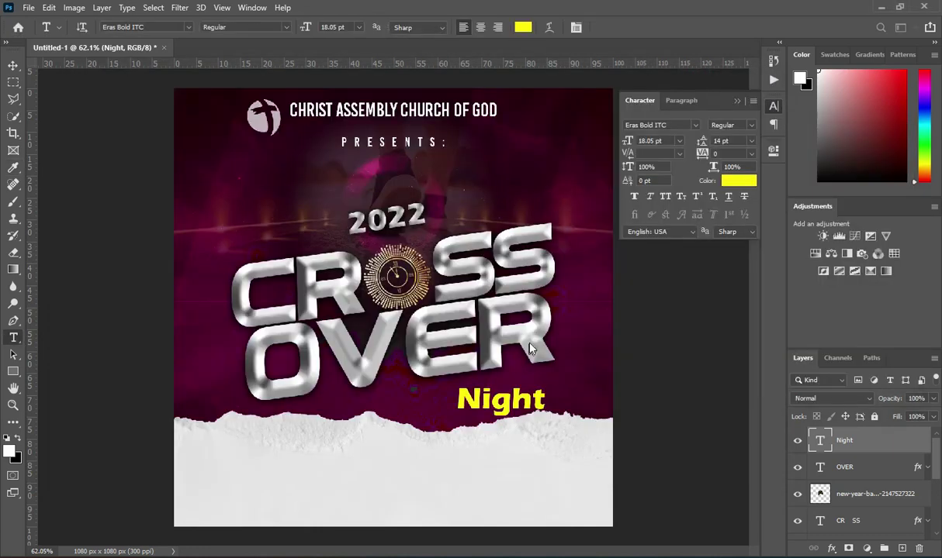
Copy the OVER text's layer style and paste it onto the Night text layer.
{"action": "left_click", "coordinate": [13, 66]}
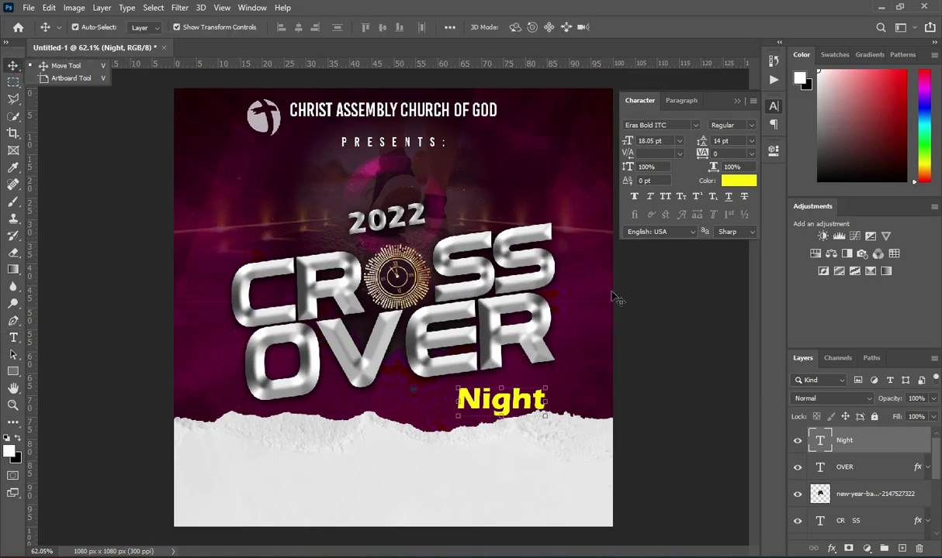
{"action": "left_click", "coordinate": [844, 467]}
{"action": "right_click", "coordinate": [844, 467]}
{"action": "left_click", "coordinate": [713, 431]}
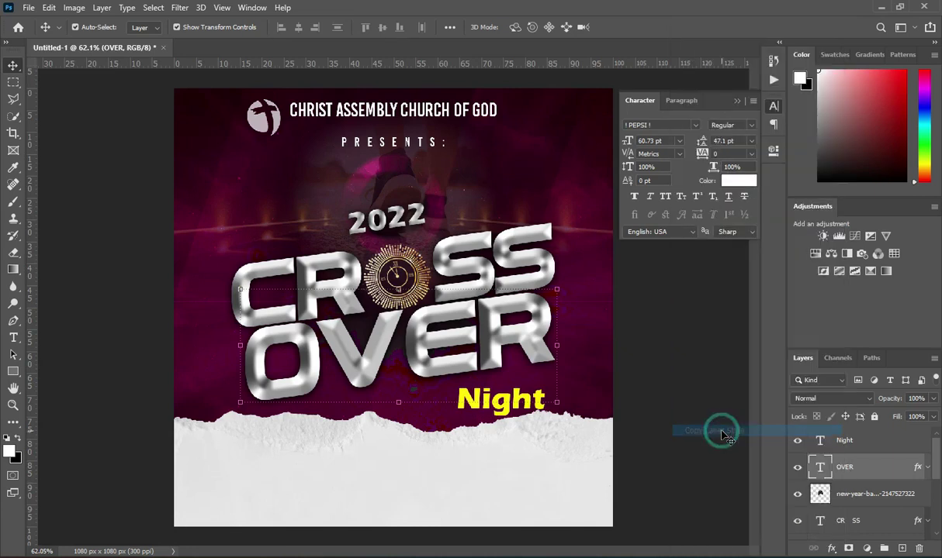
{"action": "right_click", "coordinate": [864, 441]}
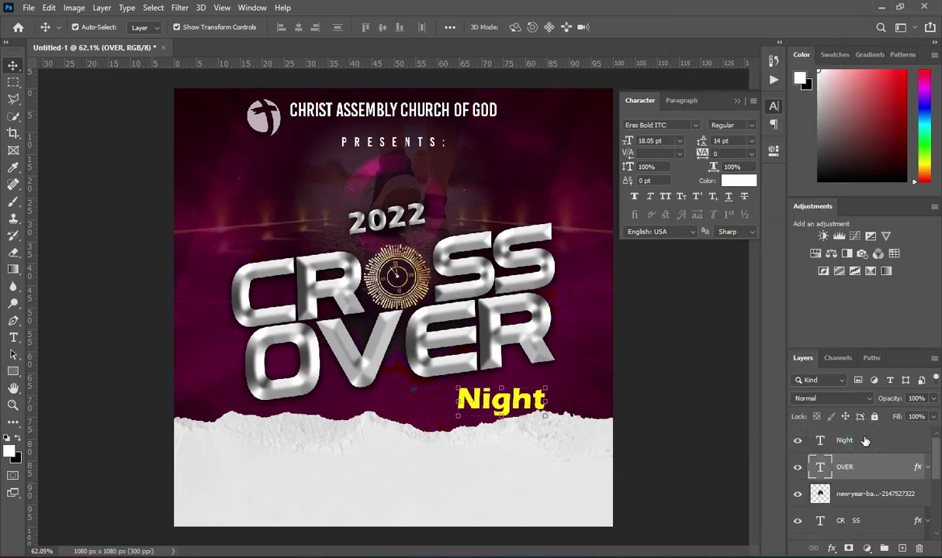
{"action": "left_click", "coordinate": [861, 440]}
{"action": "right_click", "coordinate": [861, 441]}
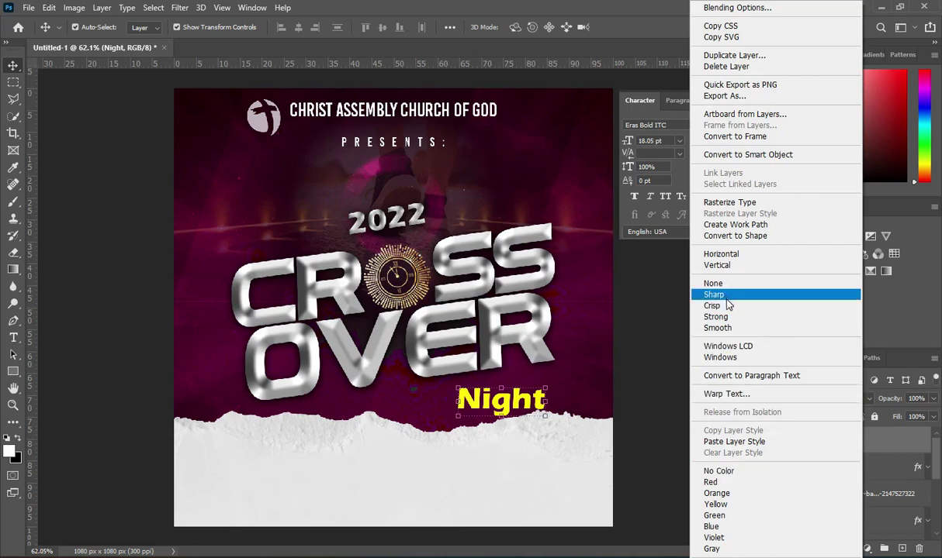
{"action": "left_click", "coordinate": [741, 441]}
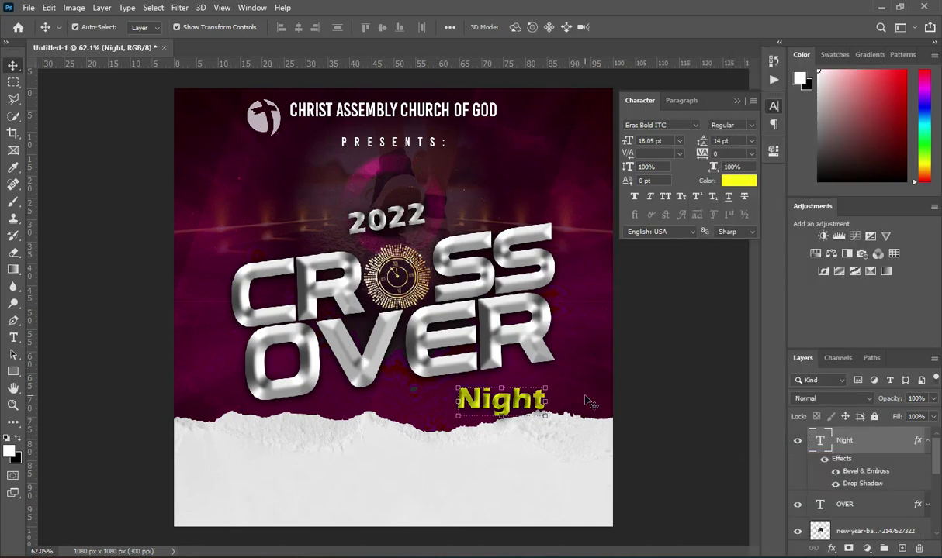
Rotate the Night text about -8.63°, enlarge it to about 132.5%, place it close beneath the ER of OVER, and deselect it.
{"action": "left_click", "coordinate": [554, 385]}
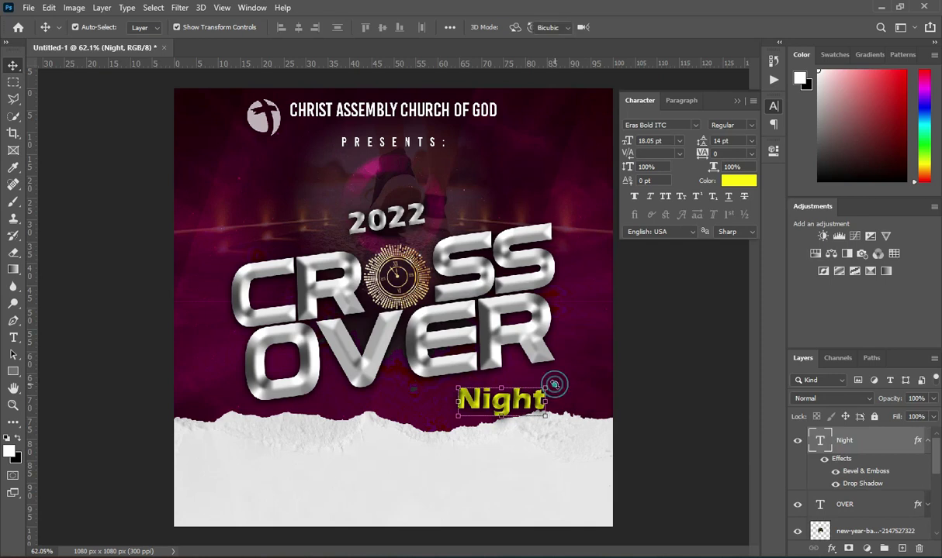
{"action": "left_click_drag", "start_coordinate": [554, 385], "coordinate": [509, 374]}
{"action": "left_click_drag", "start_coordinate": [562, 391], "coordinate": [563, 404]}
{"action": "left_click_drag", "start_coordinate": [458, 394], "coordinate": [445, 394]}
{"action": "left_click_drag", "start_coordinate": [559, 379], "coordinate": [561, 379]}
{"action": "left_click_drag", "start_coordinate": [443, 393], "coordinate": [442, 396]}
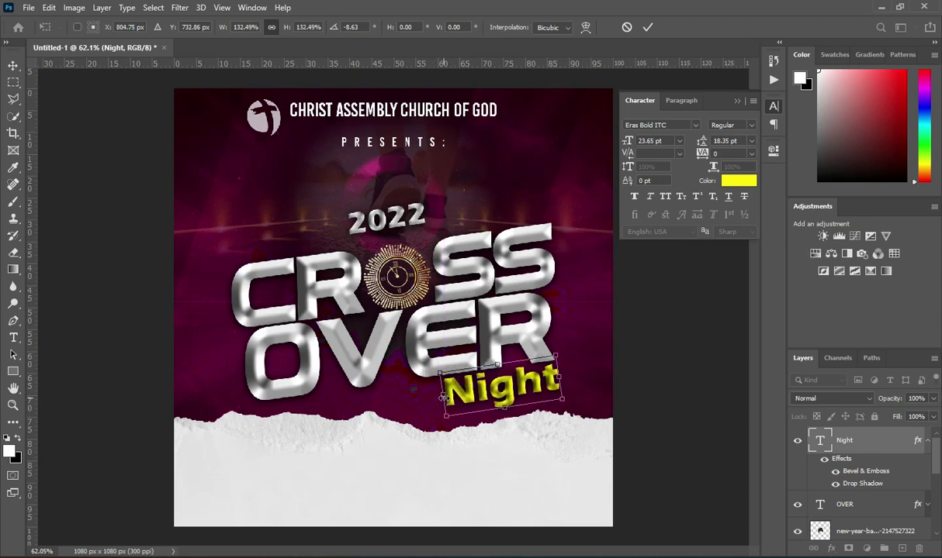
{"action": "left_click", "coordinate": [648, 27]}
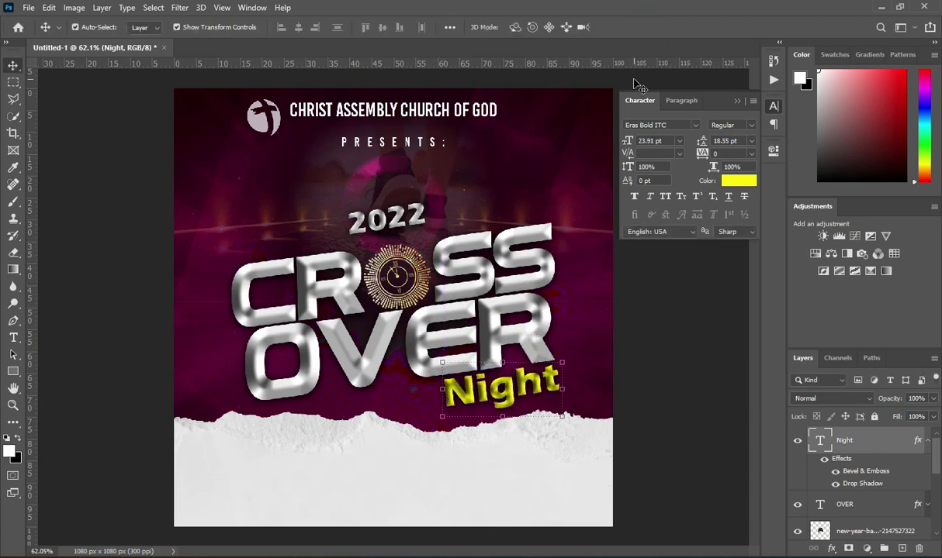
{"action": "left_click", "coordinate": [620, 242]}
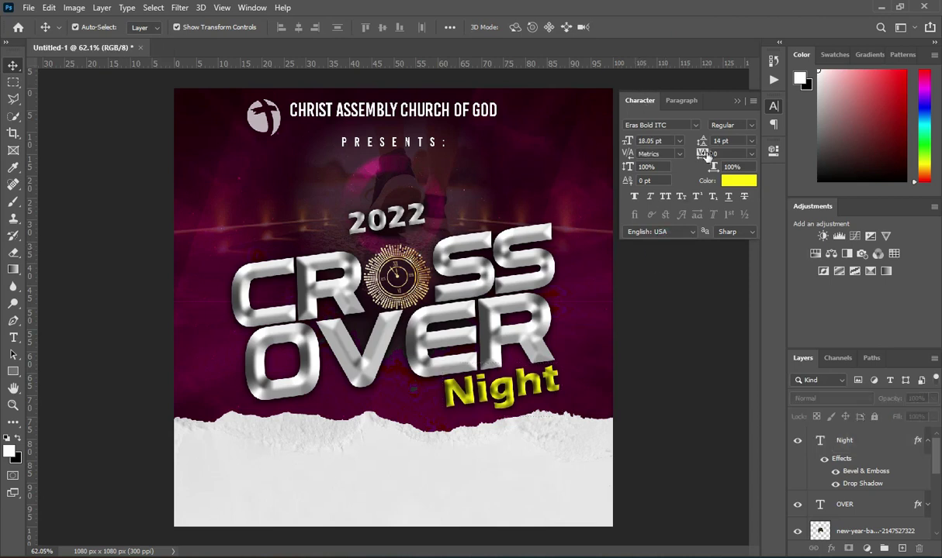
{"action": "scroll", "coordinate": [436, 316], "scroll_direction": "down", "scroll_amount": 2}
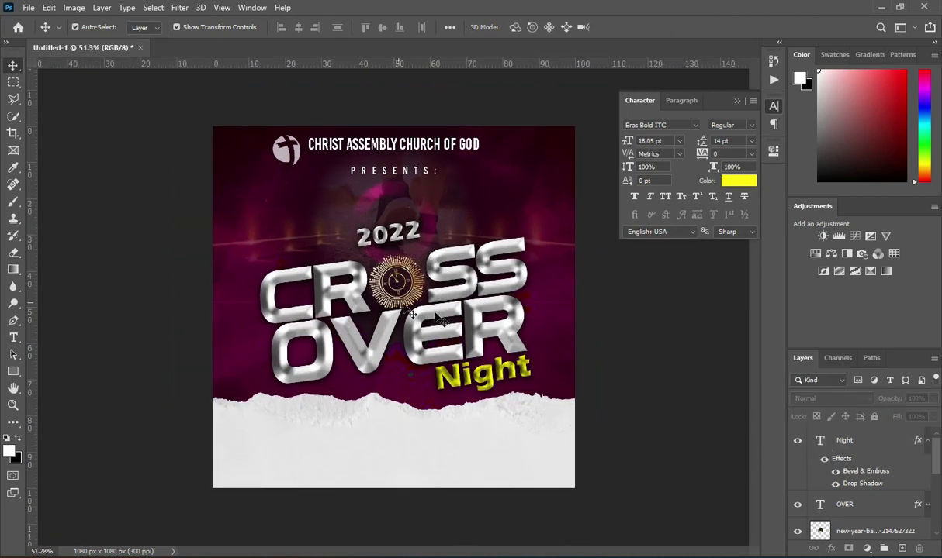
{"action": "left_click", "coordinate": [927, 440]}
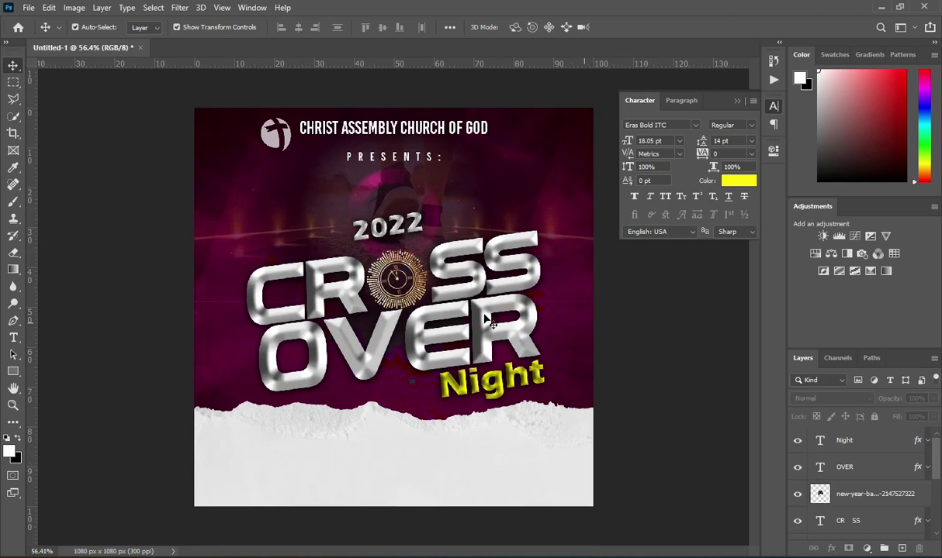
Place the VyBJQnF light flare image from the resources folder above the Night text and set its blend mode to Screen.
{"action": "scroll", "coordinate": [418, 299], "scroll_direction": "up", "scroll_amount": 2}
{"action": "key", "text": "alt+Tab"}
{"action": "left_click_drag", "start_coordinate": [609, 347], "coordinate": [379, 397]}
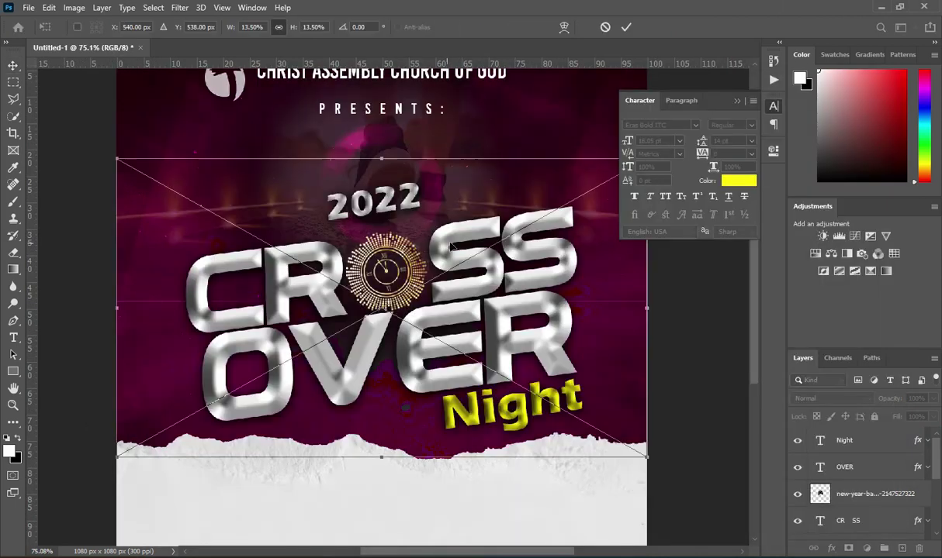
{"action": "left_click", "coordinate": [626, 27]}
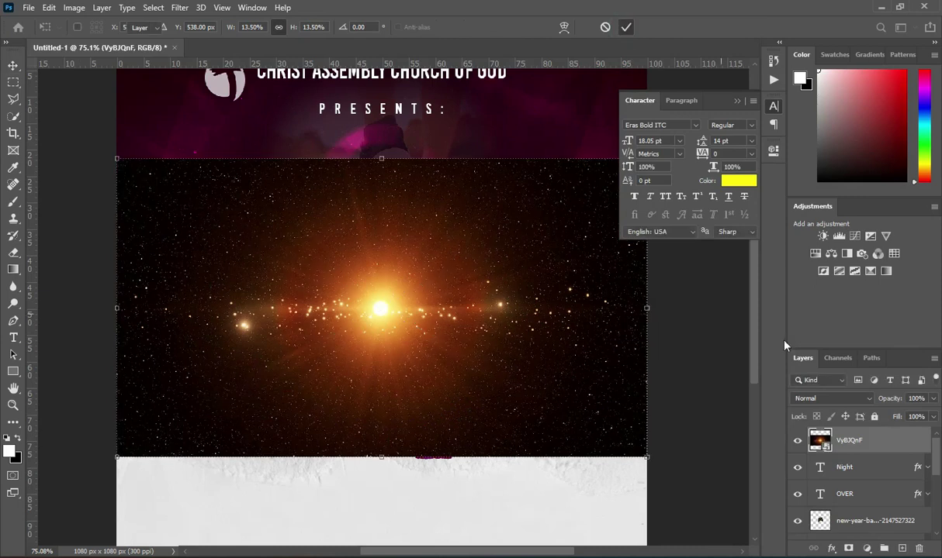
{"action": "left_click", "coordinate": [828, 399]}
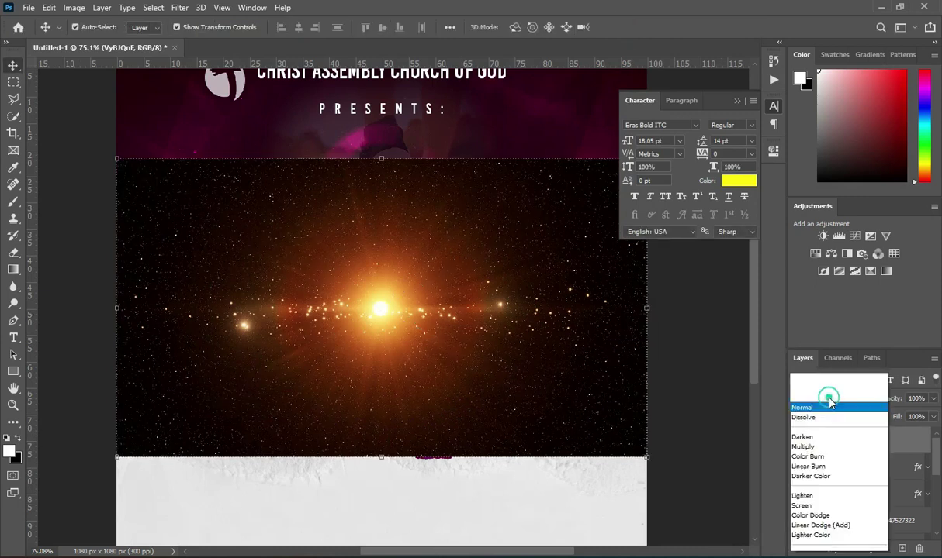
{"action": "left_click", "coordinate": [813, 340]}
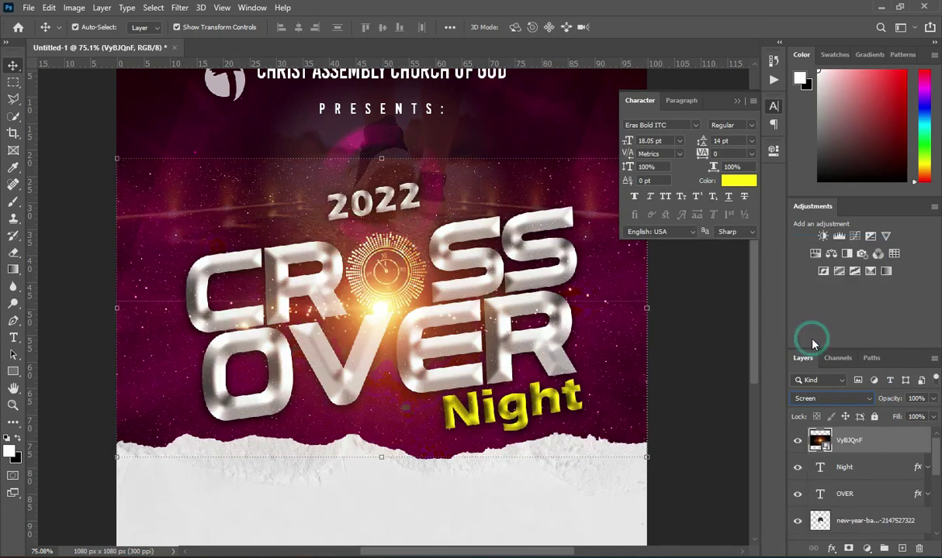
Apply a Gaussian Blur with a 16.6-pixel radius to the light flare layer and collapse its filter list.
{"action": "left_click", "coordinate": [178, 10]}
{"action": "mouse_move", "coordinate": [242, 158]}
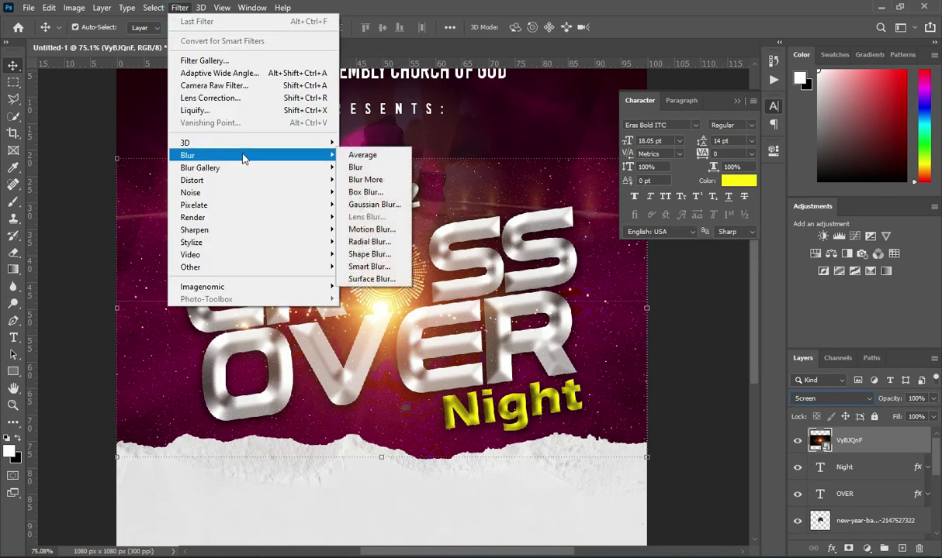
{"action": "left_click", "coordinate": [370, 205]}
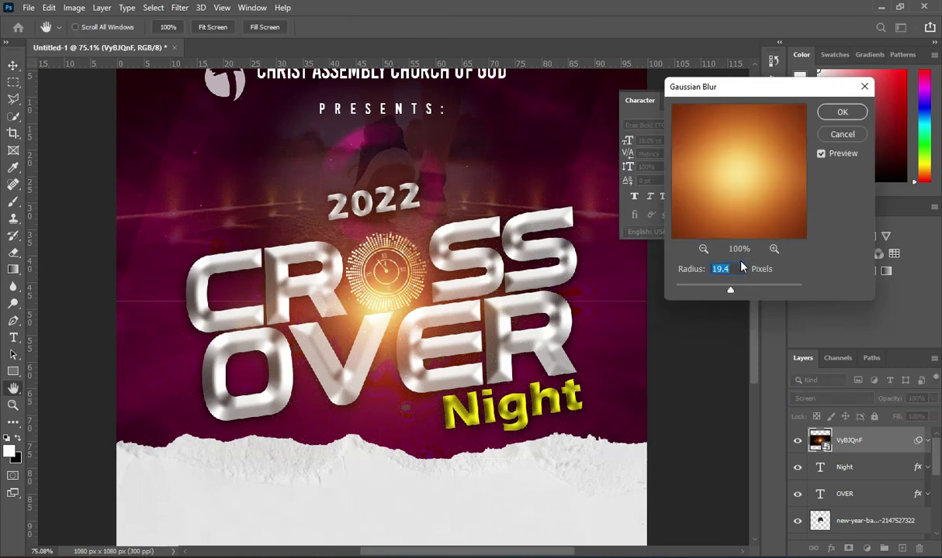
{"action": "type", "text": "16."}
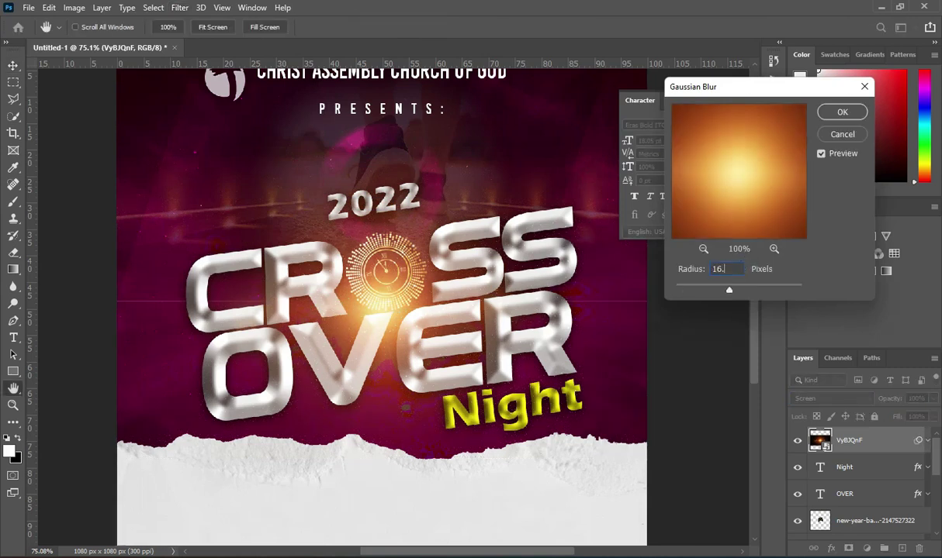
{"action": "type", "text": "6"}
{"action": "left_click", "coordinate": [842, 112]}
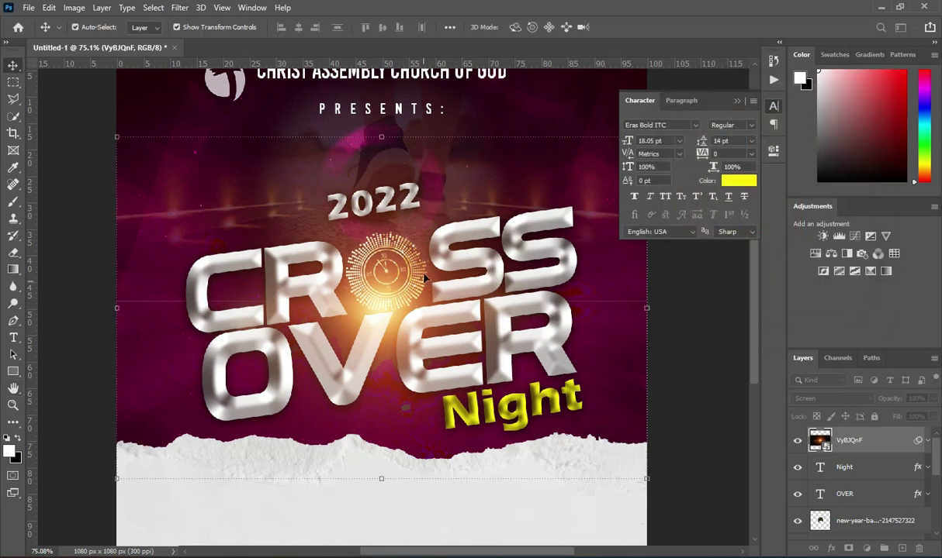
{"action": "left_click", "coordinate": [927, 441]}
Add a layer mask to the light flare, paint its outer edges black with a soft 300 px brush, and deselect the layer.
{"action": "left_click", "coordinate": [849, 549]}
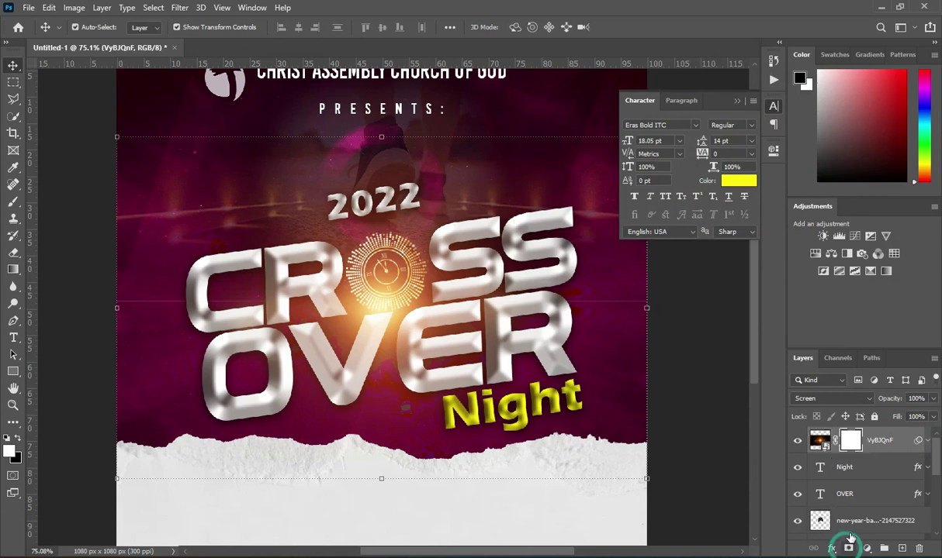
{"action": "left_click", "coordinate": [12, 202]}
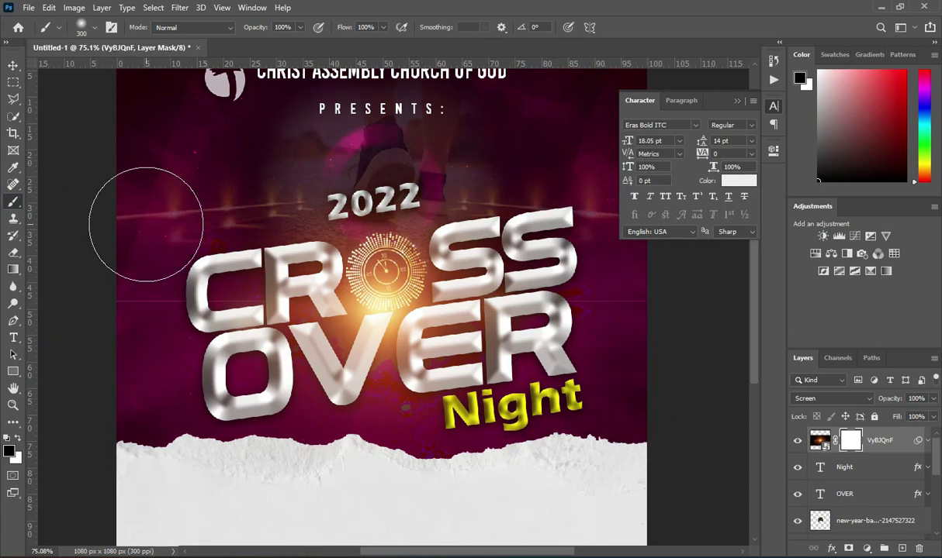
{"action": "mouse_move", "coordinate": [153, 217]}
{"action": "left_mouse_down"}
{"action": "mouse_move", "coordinate": [153, 361]}
{"action": "mouse_move", "coordinate": [171, 387]}
{"action": "mouse_move", "coordinate": [116, 400]}
{"action": "left_mouse_up"}
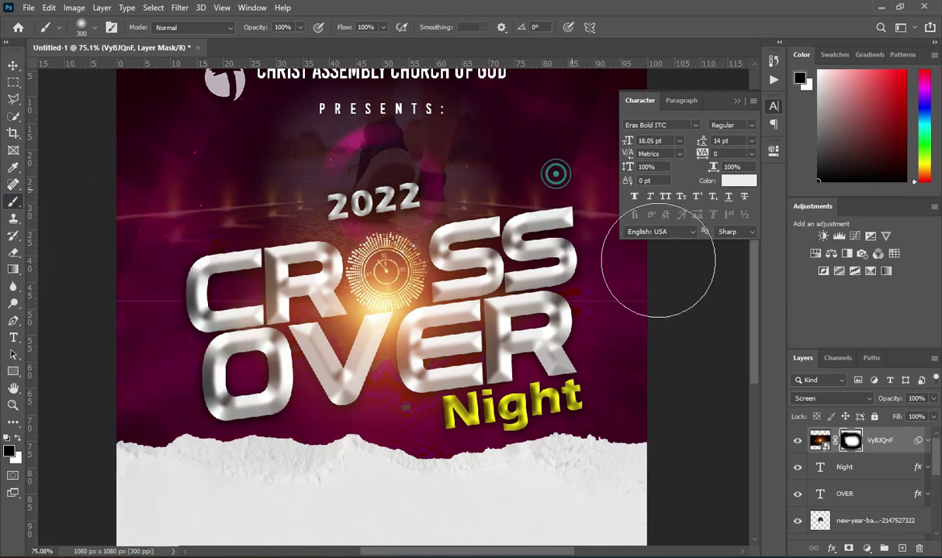
{"action": "left_click", "coordinate": [13, 65]}
{"action": "scroll", "coordinate": [418, 298], "scroll_direction": "down", "scroll_amount": 3}
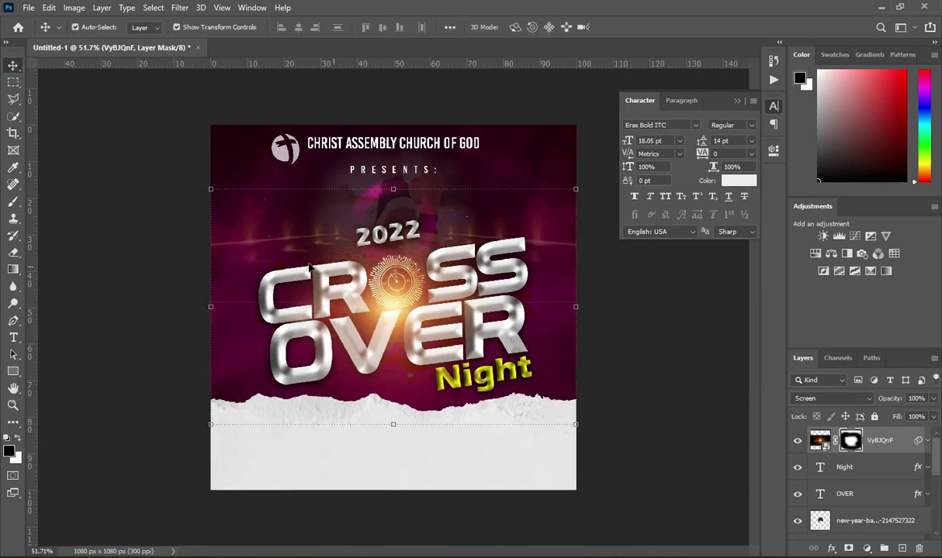
{"action": "scroll", "coordinate": [308, 267], "scroll_direction": "down", "scroll_amount": 1}
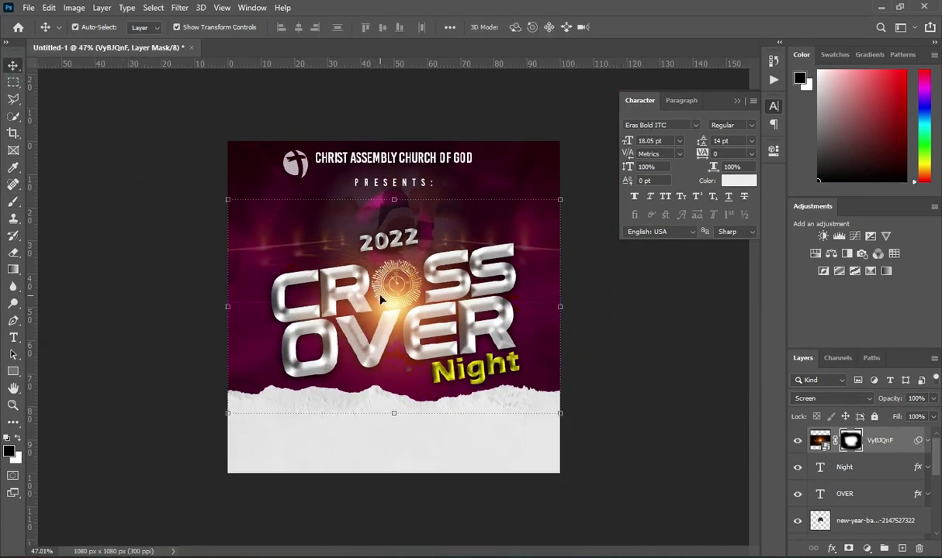
{"action": "scroll", "coordinate": [396, 294], "scroll_direction": "up", "scroll_amount": 1}
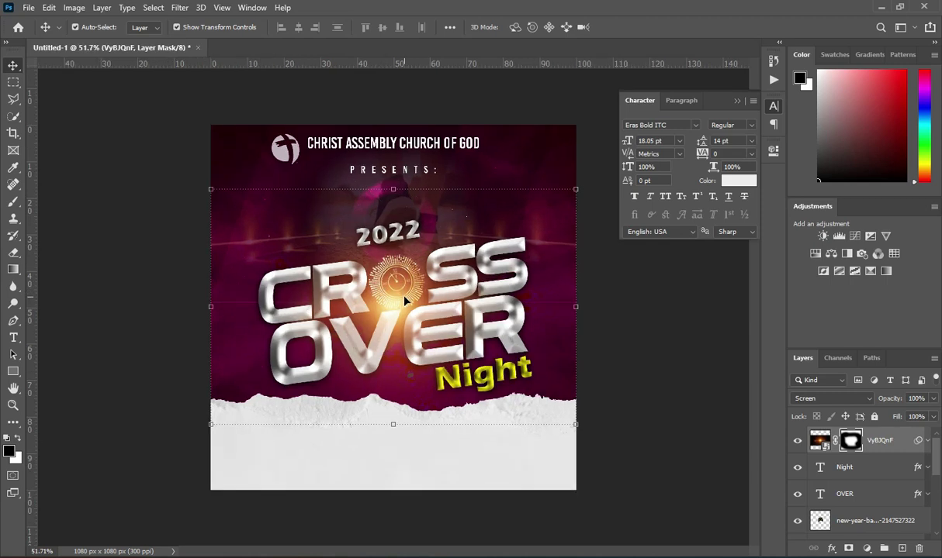
{"action": "scroll", "coordinate": [388, 294], "scroll_direction": "down", "scroll_amount": 1}
{"action": "scroll", "coordinate": [361, 314], "scroll_direction": "down", "scroll_amount": 1}
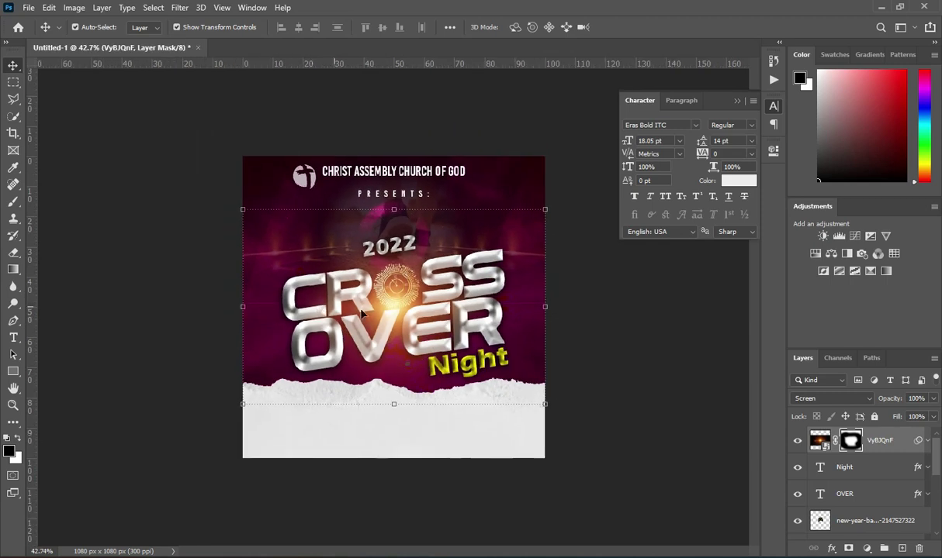
{"action": "left_click", "coordinate": [597, 315]}
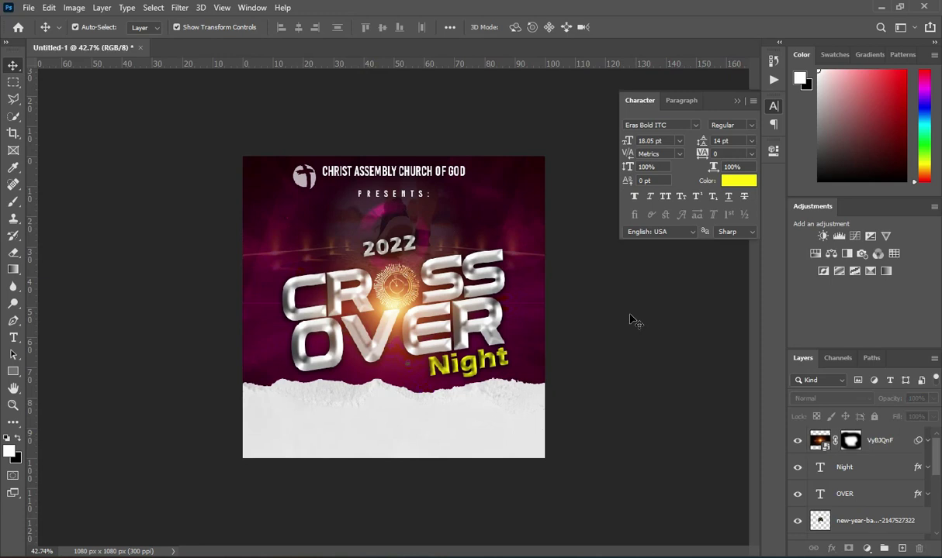
Place the date calendar icon from the resources folder on the torn paper beneath OVER, scaled to about 1.53%.
{"action": "scroll", "coordinate": [392, 342], "scroll_direction": "up", "scroll_amount": 2}
{"action": "scroll", "coordinate": [387, 332], "scroll_direction": "down", "scroll_amount": 1}
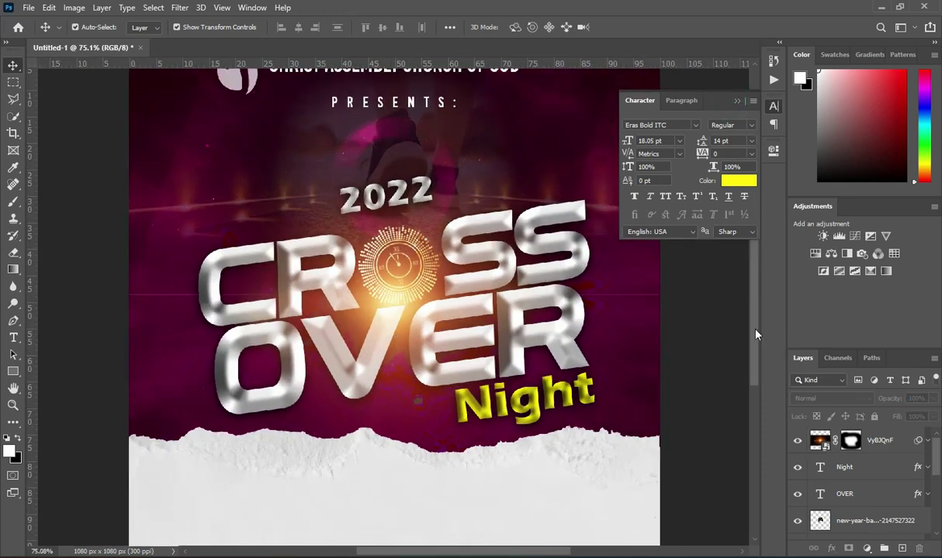
{"action": "left_click_drag", "start_coordinate": [756, 326], "coordinate": [760, 380]}
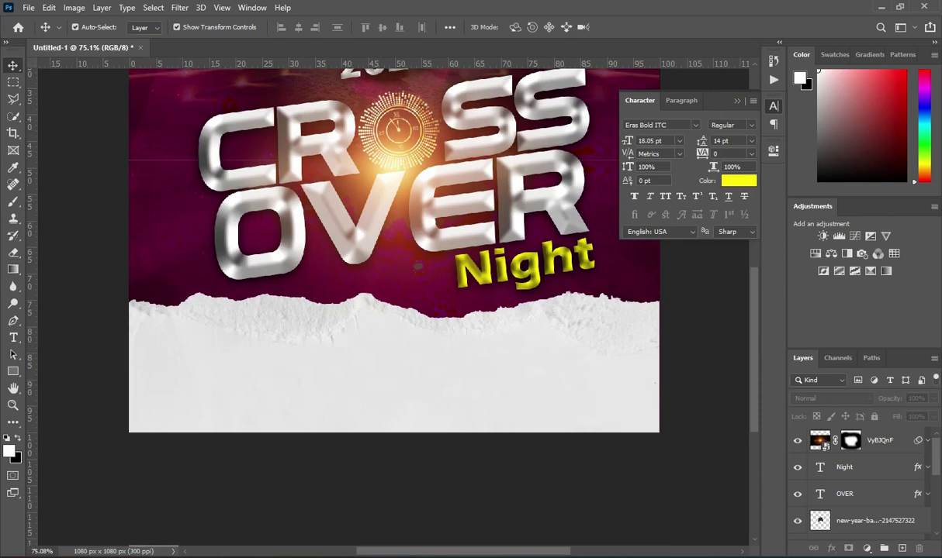
{"action": "left_click", "coordinate": [447, 557]}
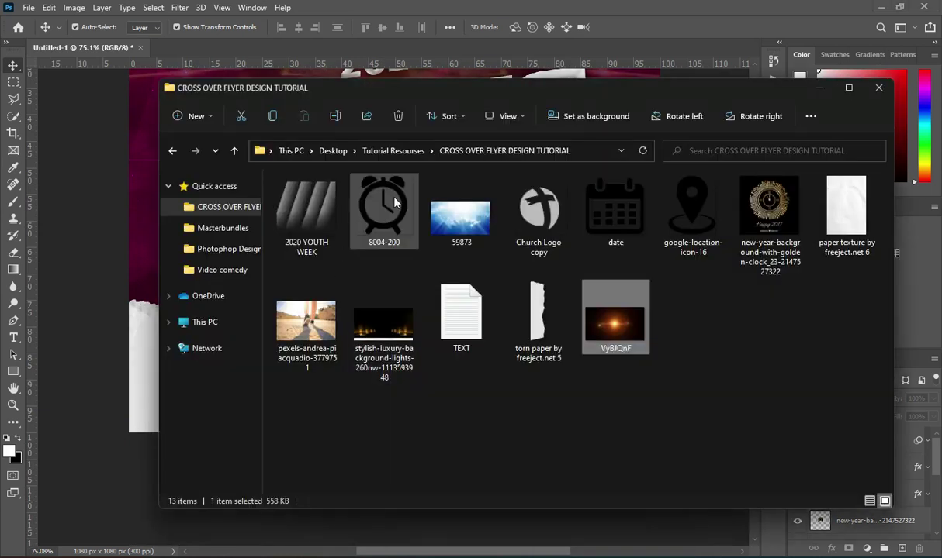
{"action": "left_click_drag", "start_coordinate": [618, 200], "coordinate": [82, 468]}
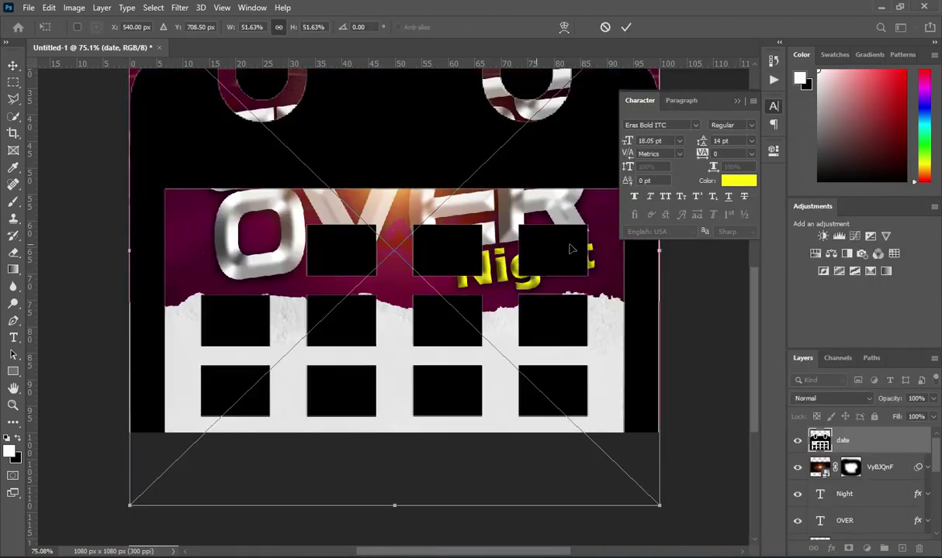
{"action": "left_click_drag", "start_coordinate": [666, 252], "coordinate": [193, 358]}
{"action": "scroll", "coordinate": [214, 354], "scroll_direction": "up", "scroll_amount": 2}
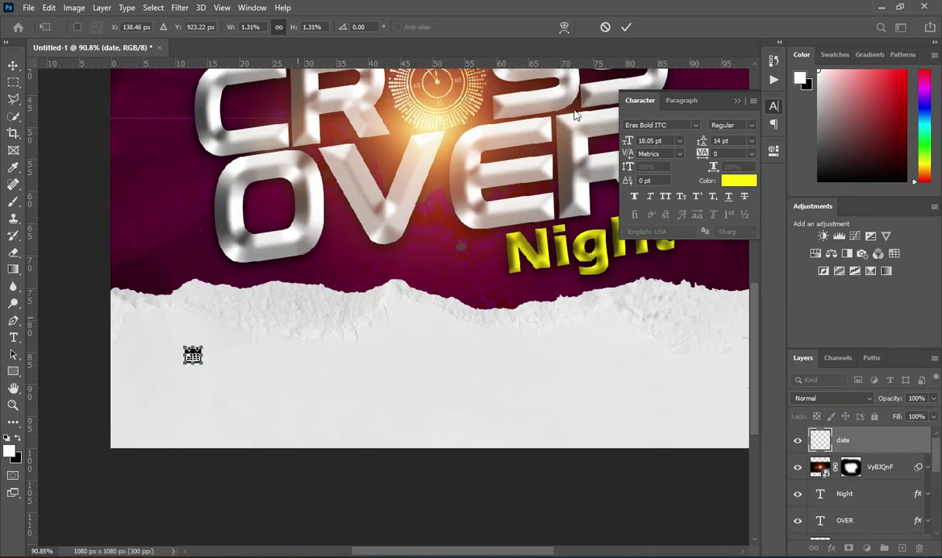
{"action": "left_click", "coordinate": [627, 28]}
{"action": "mouse_move", "coordinate": [200, 361]}
{"action": "left_mouse_down"}
{"action": "mouse_move", "coordinate": [204, 372]}
{"action": "mouse_move", "coordinate": [209, 365]}
{"action": "left_mouse_up"}
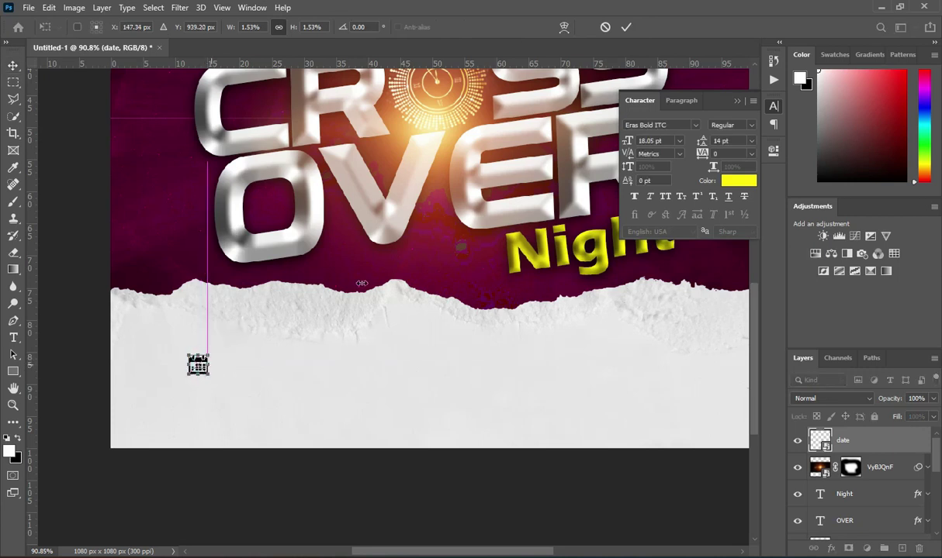
{"action": "left_click", "coordinate": [626, 27]}
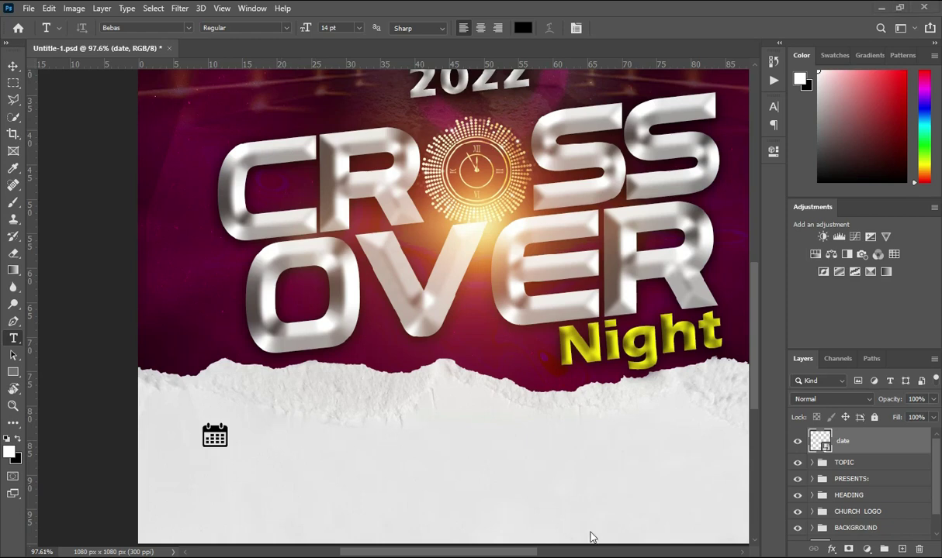
Get the day 31ST from the TEXT notes in Notepad and add it as text beside the calendar icon.
{"action": "key", "text": "alt+Tab"}
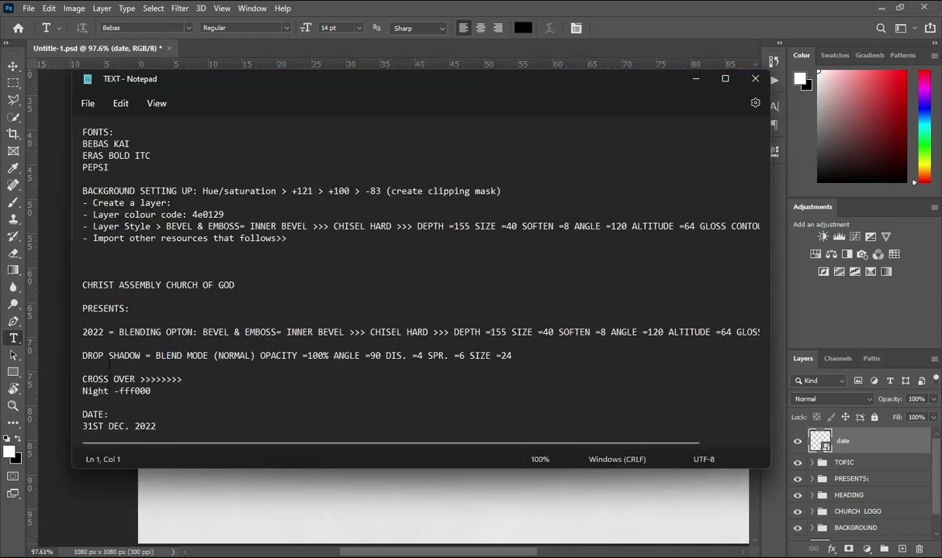
{"action": "scroll", "coordinate": [110, 371], "scroll_direction": "down", "scroll_amount": 2}
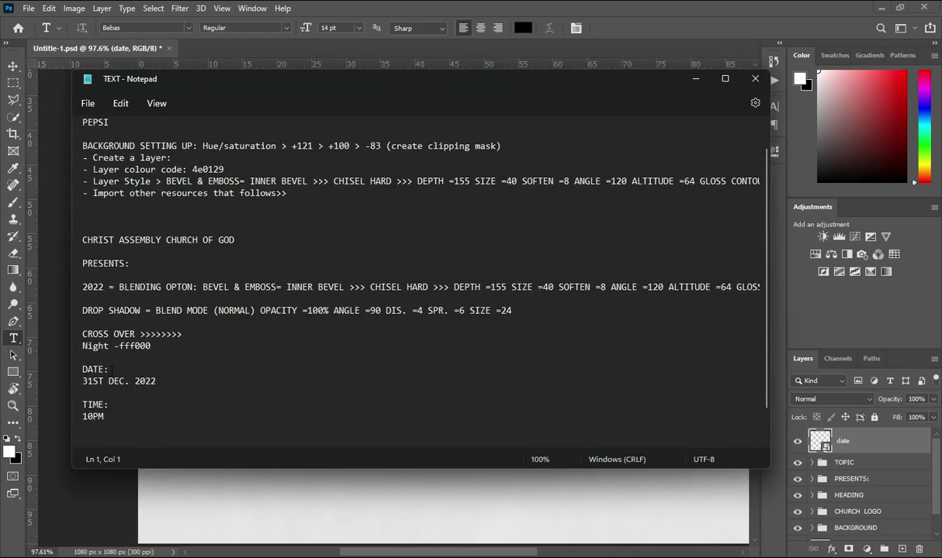
{"action": "left_click", "coordinate": [102, 348]}
{"action": "double_click", "coordinate": [102, 349]}
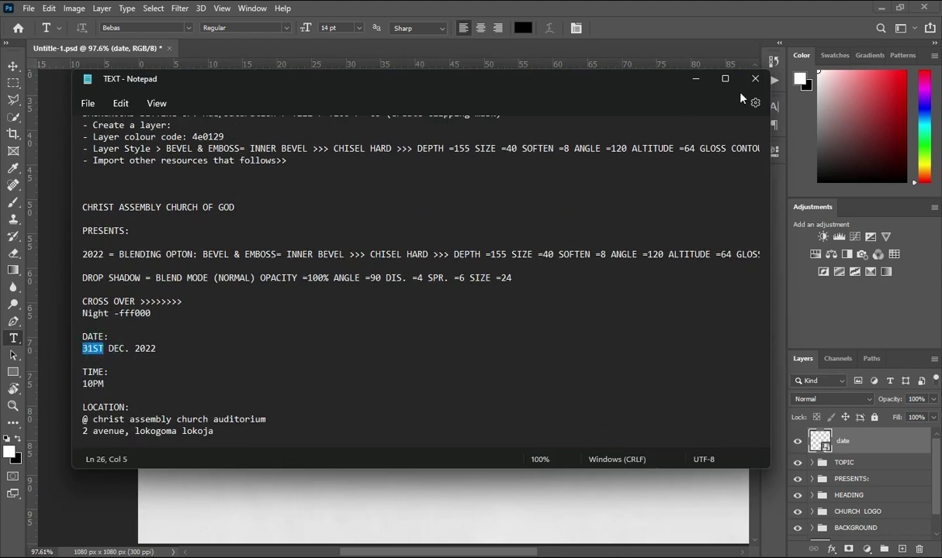
{"action": "left_click", "coordinate": [695, 79]}
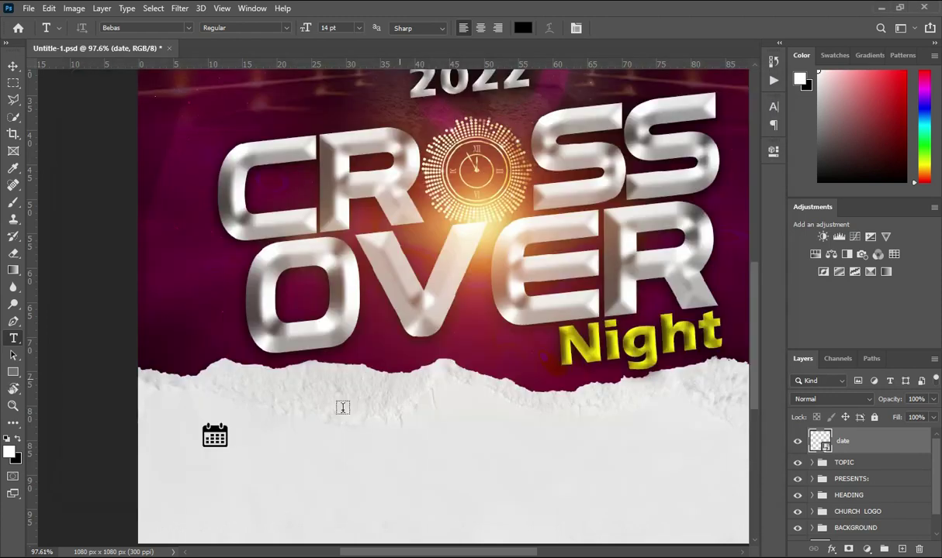
{"action": "left_click", "coordinate": [276, 432]}
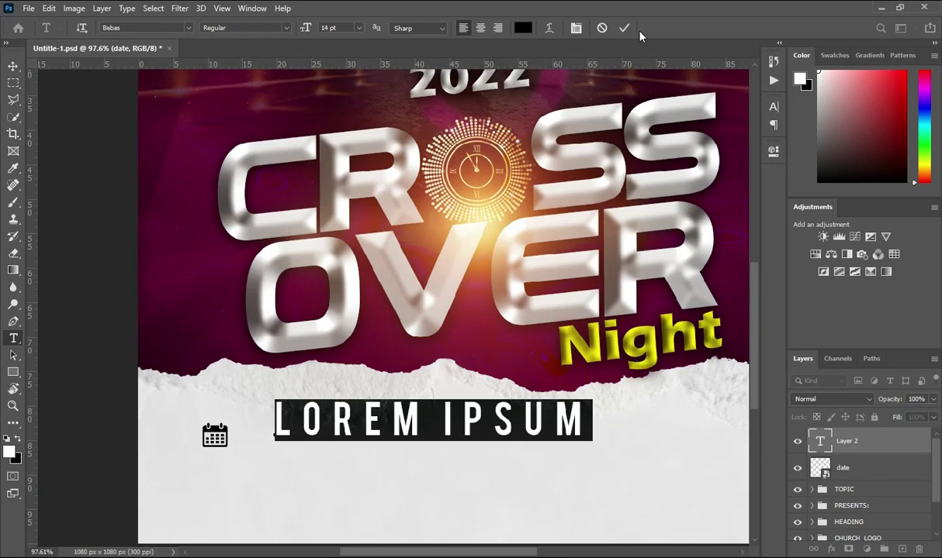
{"action": "type", "text": "31ST"}
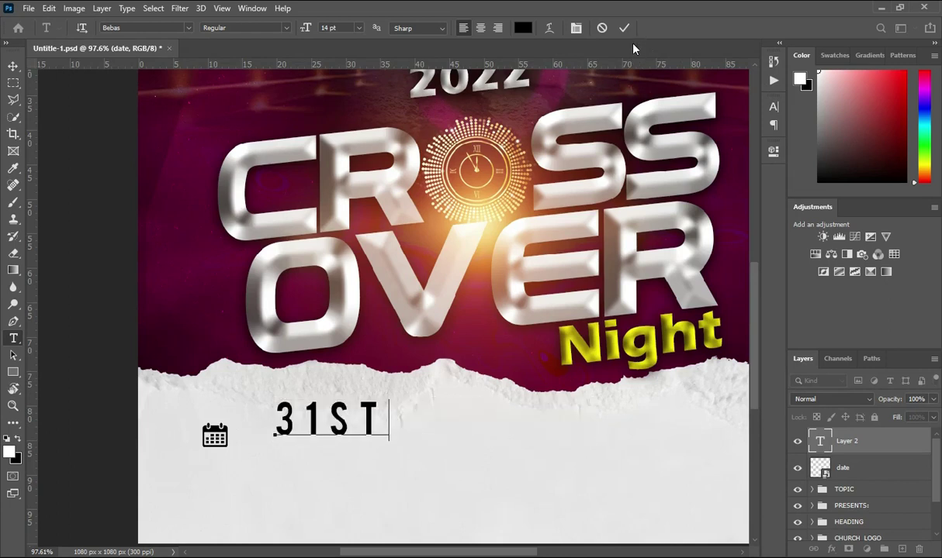
Set the 31ST text's tracking to -140 and its font to Eras Bold ITC.
{"action": "left_click", "coordinate": [774, 107]}
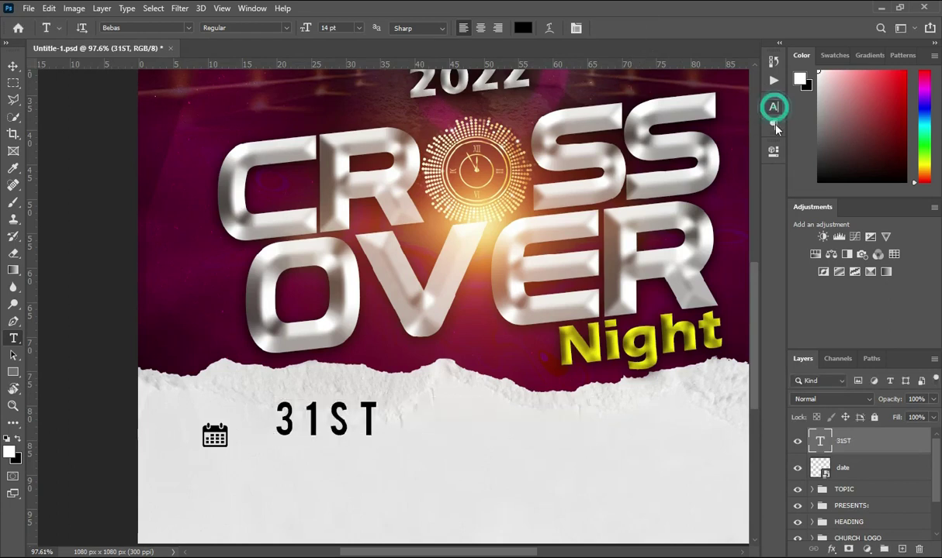
{"action": "left_click", "coordinate": [729, 153]}
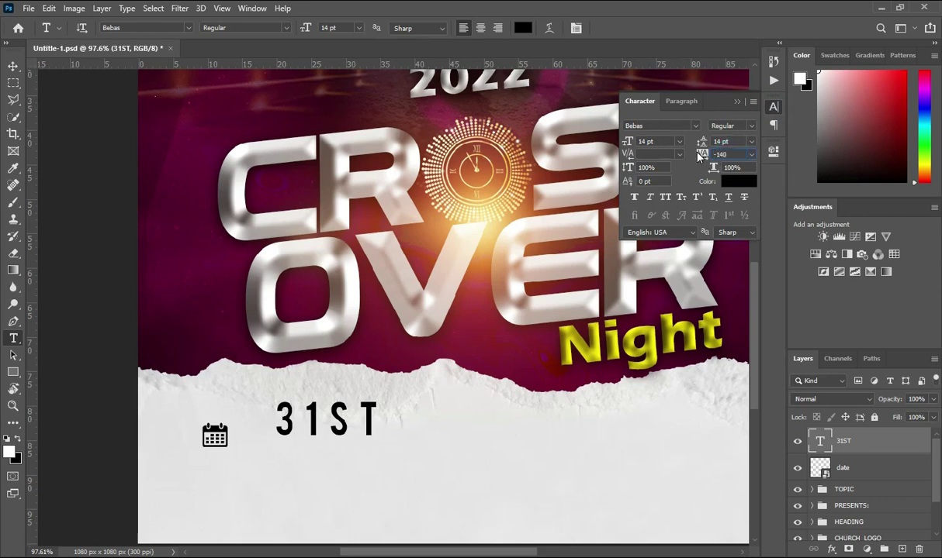
{"action": "key", "text": "Return"}
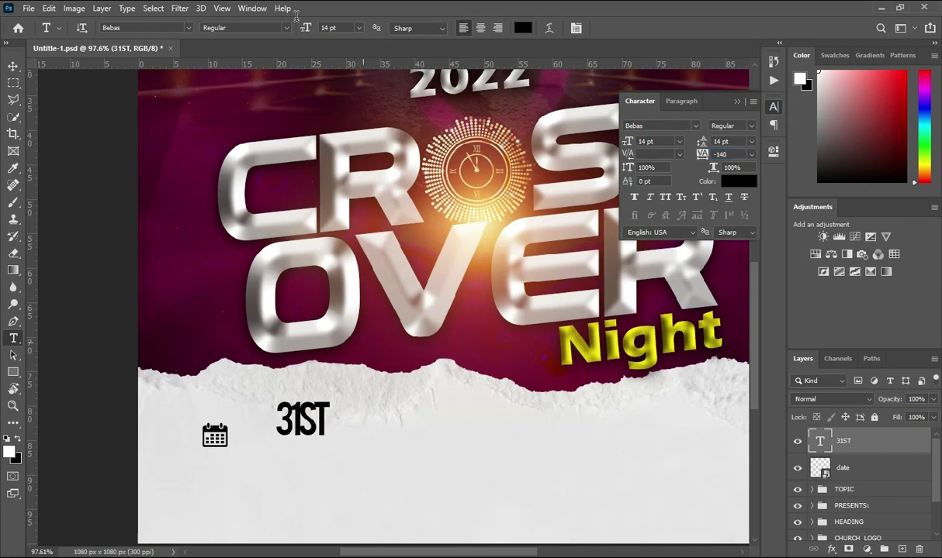
{"action": "left_click", "coordinate": [187, 28]}
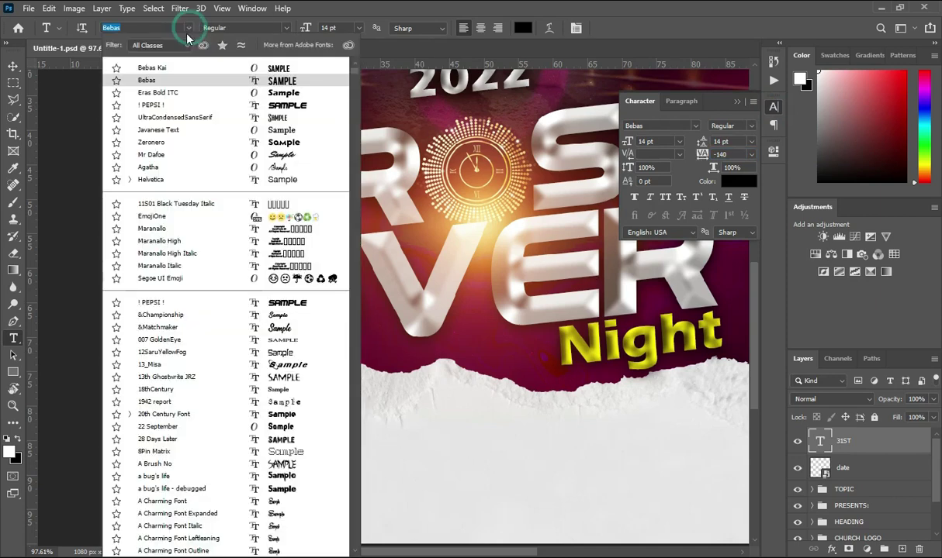
{"action": "left_click", "coordinate": [159, 92]}
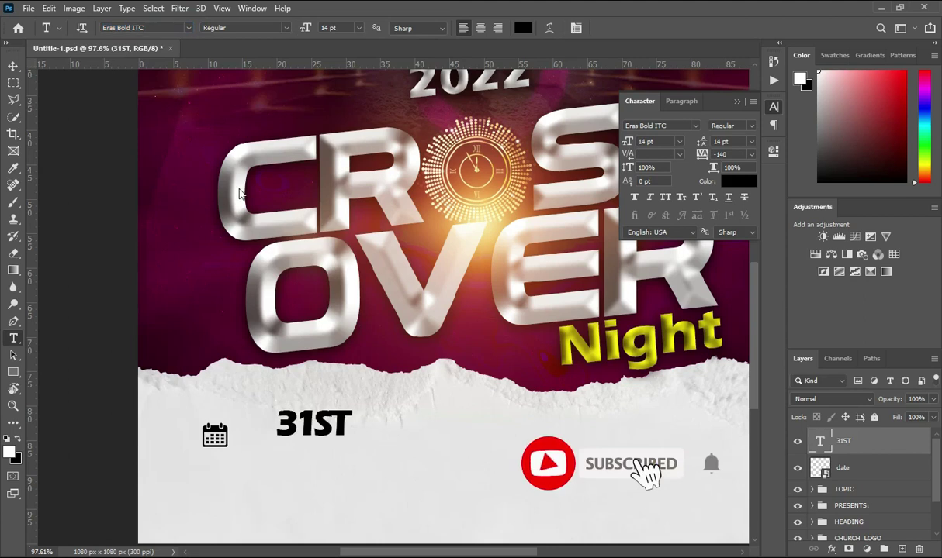
Make the letters ST of the 31ST text superscript and commit the text edit.
{"action": "left_click_drag", "start_coordinate": [313, 423], "coordinate": [357, 421]}
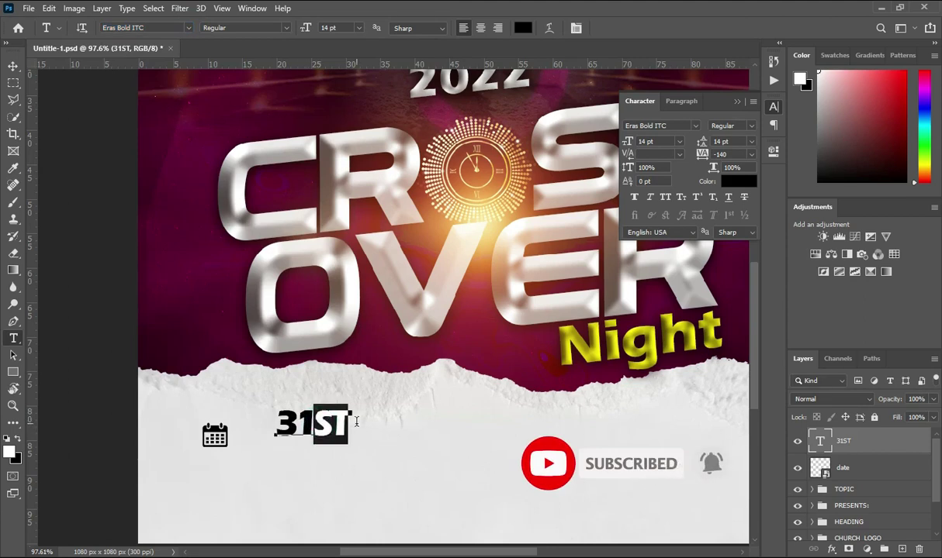
{"action": "left_click", "coordinate": [697, 197]}
{"action": "left_click", "coordinate": [737, 102]}
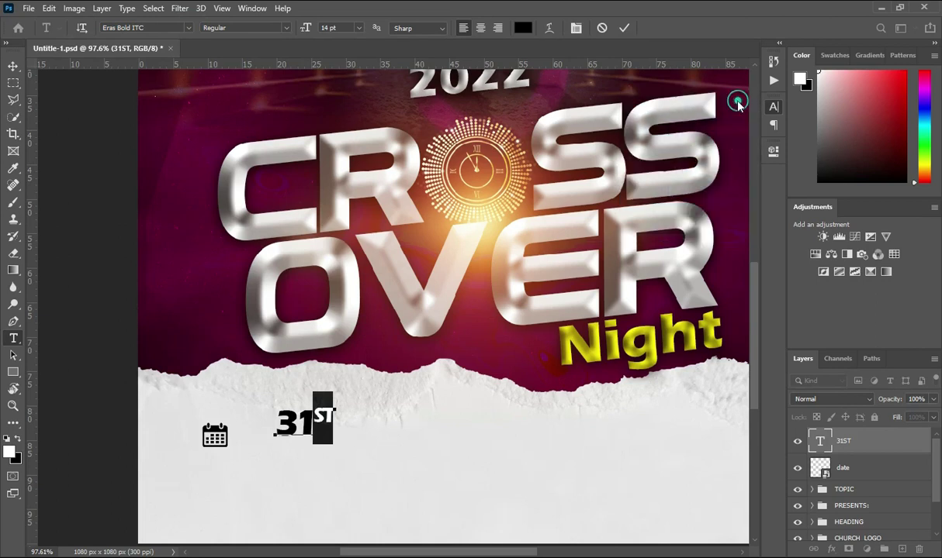
{"action": "left_click", "coordinate": [624, 27]}
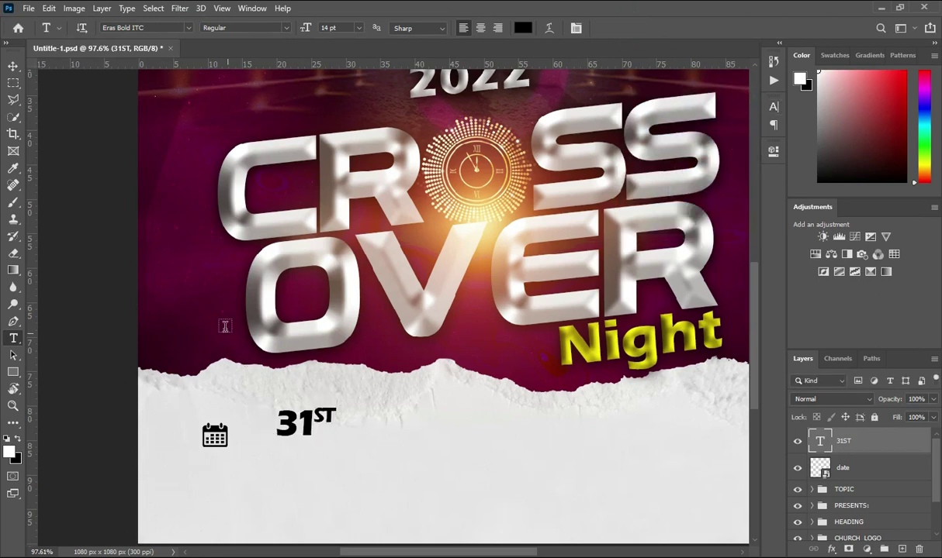
Stretch the 31ST text's height to about 143%, enlarge it and position it close beside the calendar icon.
{"action": "left_click", "coordinate": [14, 67]}
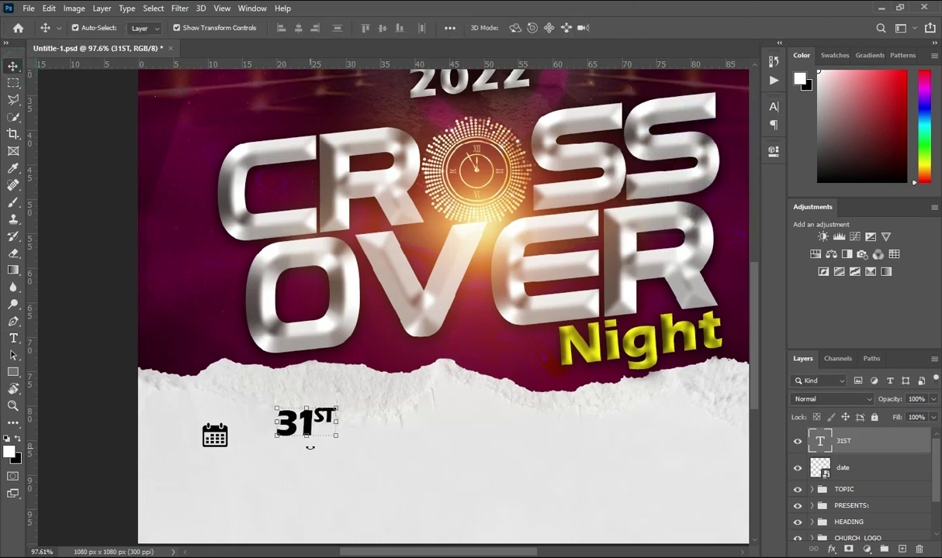
{"action": "left_click", "coordinate": [305, 437]}
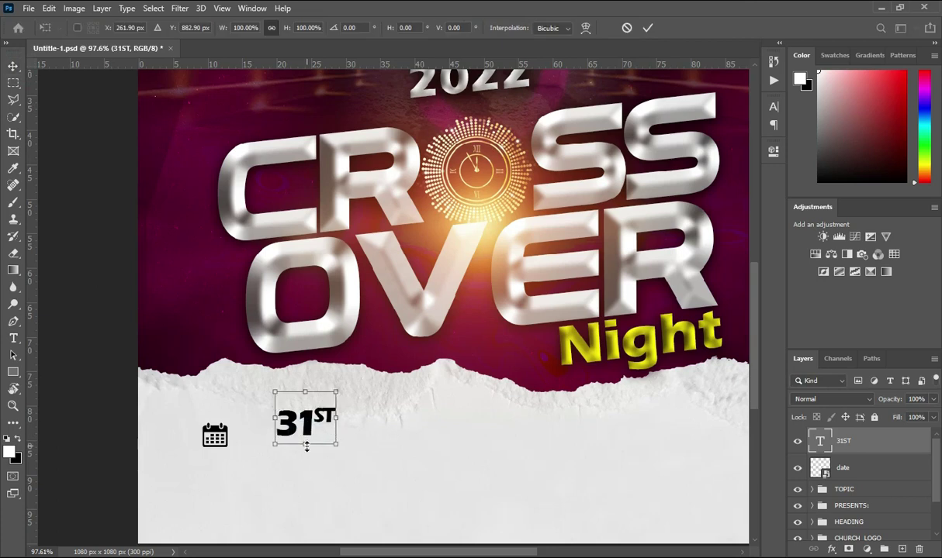
{"action": "left_click_drag", "start_coordinate": [305, 446], "coordinate": [305, 467]}
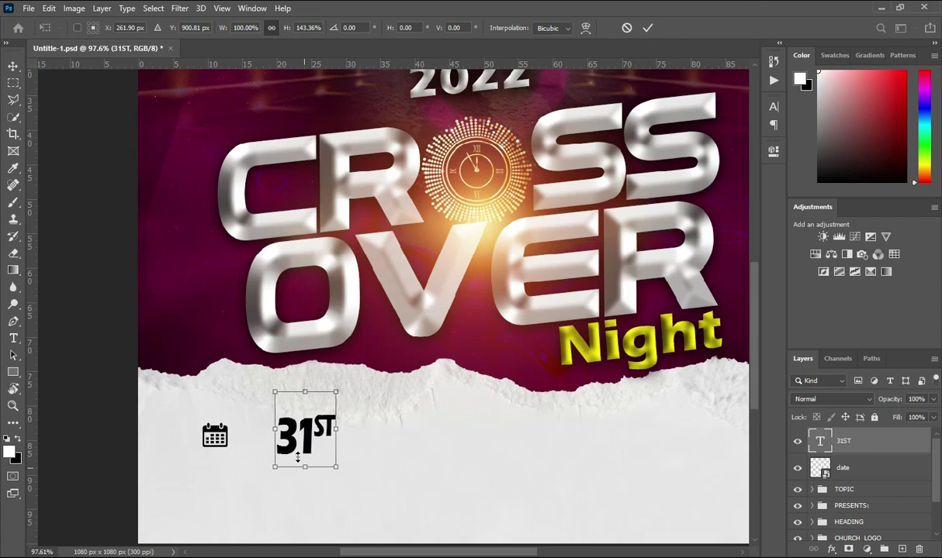
{"action": "mouse_move", "coordinate": [275, 428]}
{"action": "left_mouse_down"}
{"action": "mouse_move", "coordinate": [240, 429]}
{"action": "mouse_move", "coordinate": [260, 429]}
{"action": "left_mouse_up"}
{"action": "left_click", "coordinate": [647, 27]}
{"action": "key", "text": "ctrl+0"}
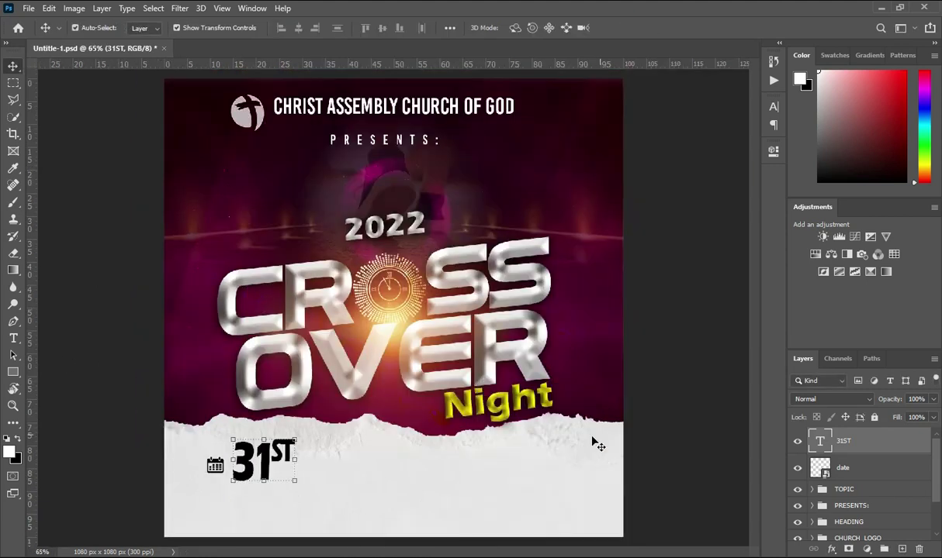
Scale the 31ST text up to about 108%, keeping it beside the calendar icon.
{"action": "scroll", "coordinate": [260, 493], "scroll_direction": "up", "scroll_amount": 5}
{"action": "key", "text": "ctrl+t"}
{"action": "left_click", "coordinate": [335, 489]}
{"action": "left_click_drag", "start_coordinate": [335, 488], "coordinate": [343, 500]}
{"action": "scroll", "coordinate": [343, 500], "scroll_direction": "down", "scroll_amount": 3}
{"action": "left_click", "coordinate": [648, 27]}
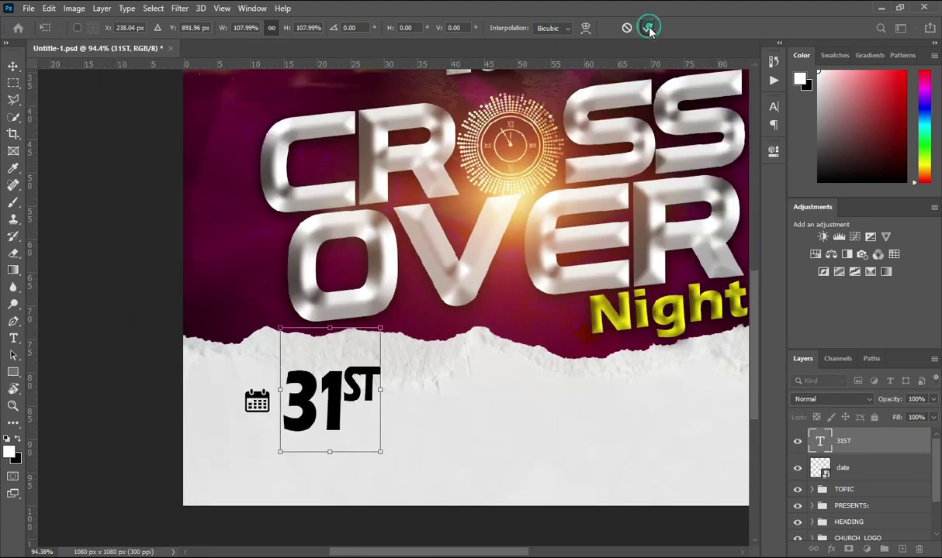
{"action": "key", "text": "ctrl+0"}
{"action": "scroll", "coordinate": [264, 487], "scroll_direction": "up", "scroll_amount": 4}
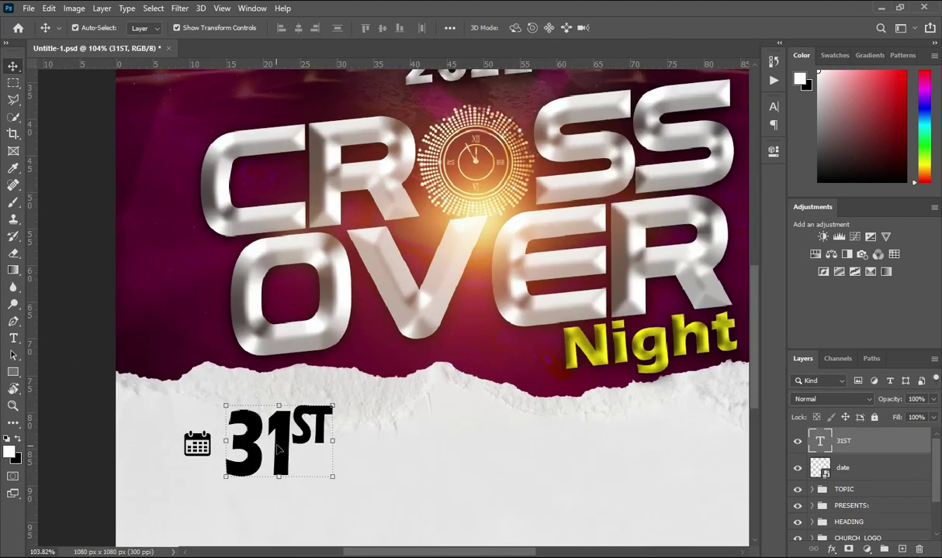
{"action": "scroll", "coordinate": [325, 449], "scroll_direction": "down", "scroll_amount": 1}
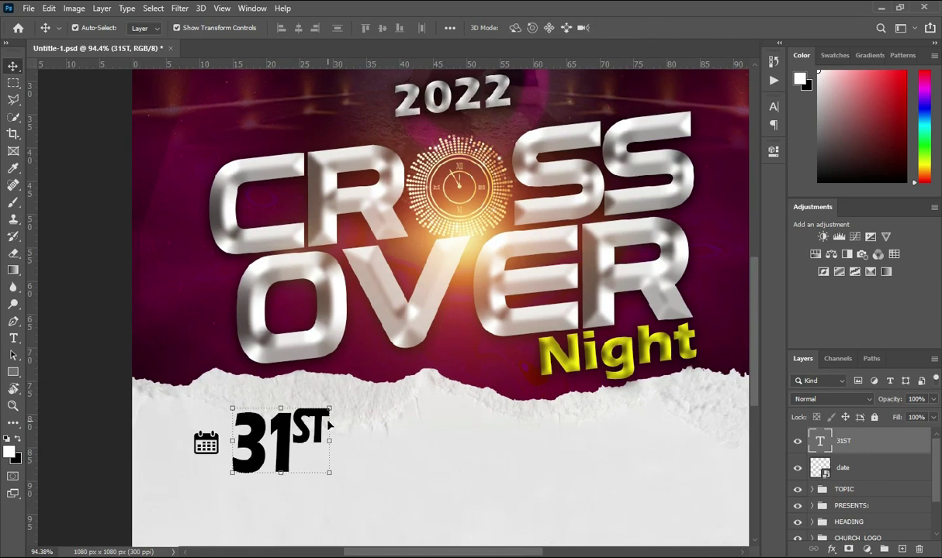
Copy DEC. 2022 from the DATE entry of the TEXT notes in Notepad and return to the flyer.
{"action": "key", "text": "t"}
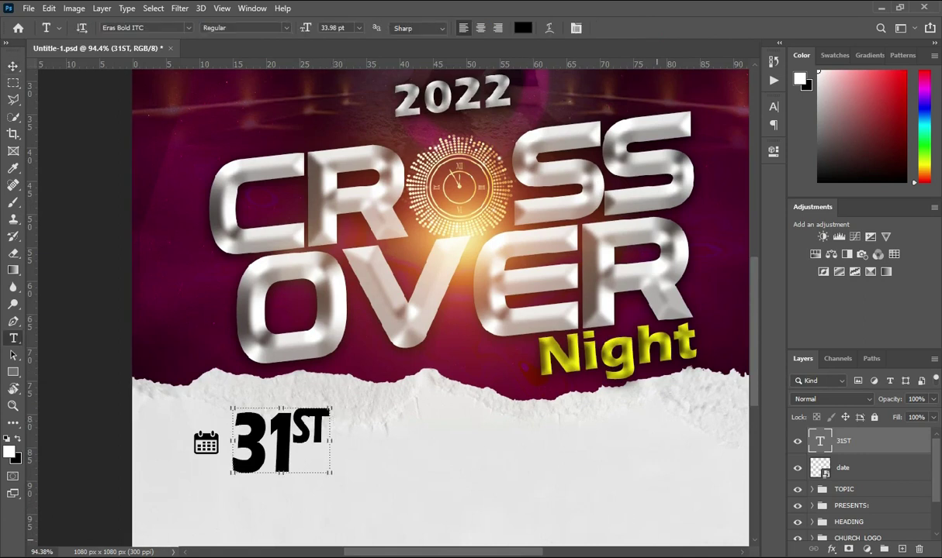
{"action": "key", "text": "alt+Tab"}
{"action": "left_click_drag", "start_coordinate": [109, 349], "coordinate": [156, 349]}
{"action": "key", "text": "ctrl+c"}
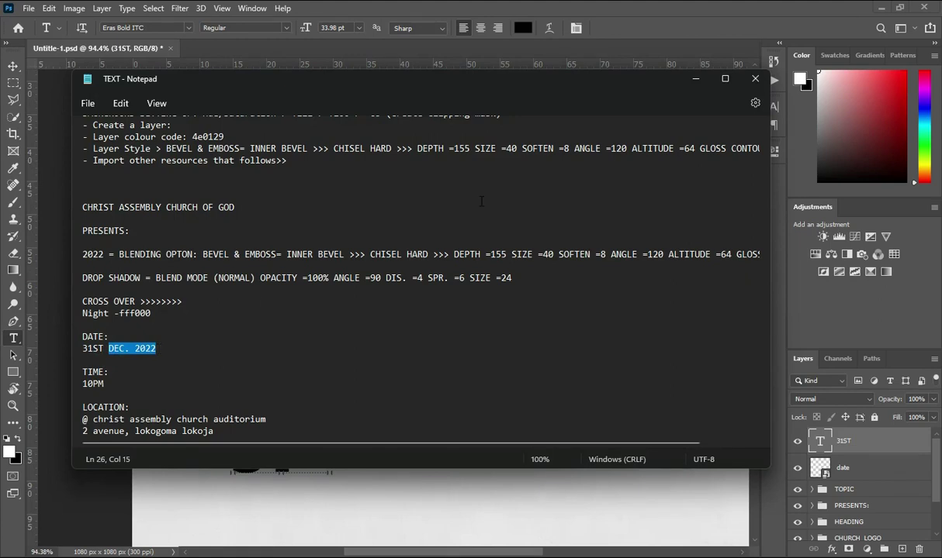
{"action": "left_click", "coordinate": [695, 79]}
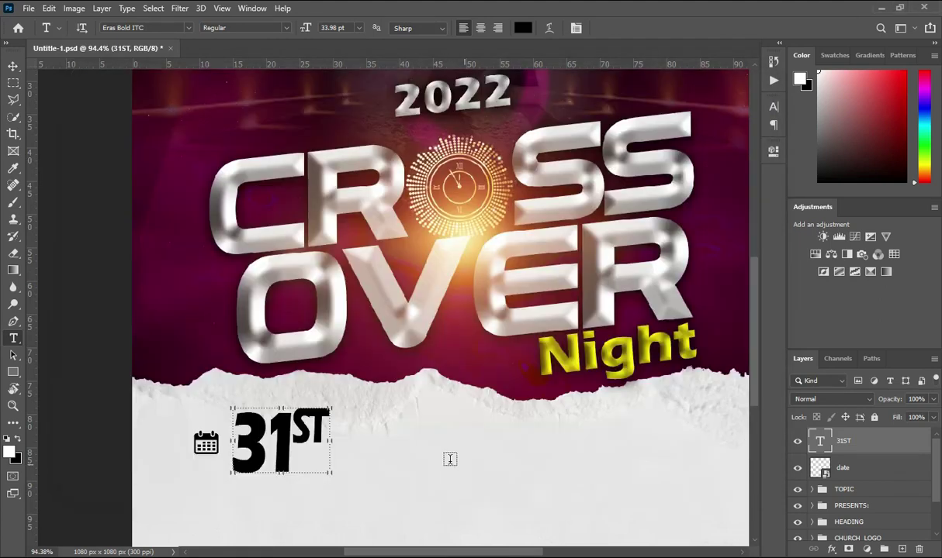
Add a DEC. 2022 text in Bebas Kai on the torn paper to the right of 31ST.
{"action": "left_click", "coordinate": [447, 458]}
{"action": "key", "text": "ctrl+v"}
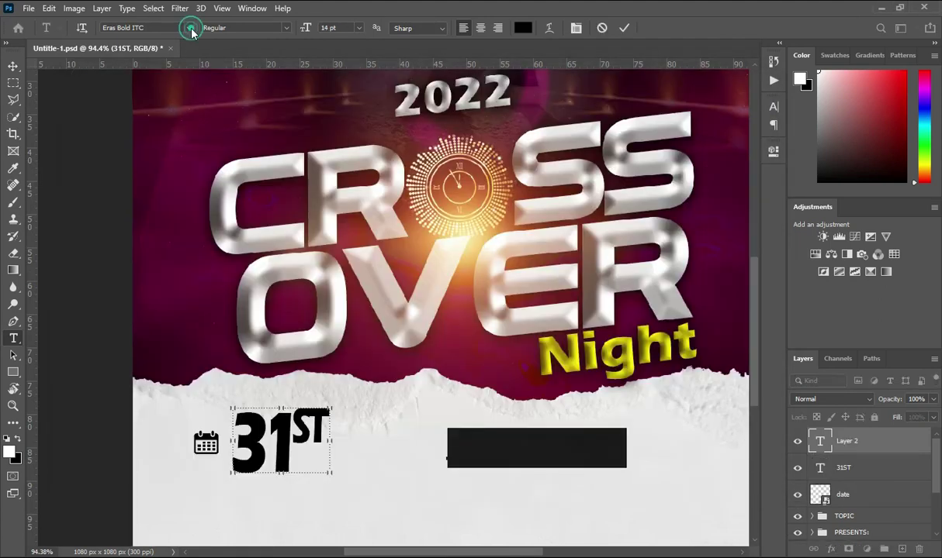
{"action": "left_click", "coordinate": [188, 27]}
{"action": "left_click", "coordinate": [156, 68]}
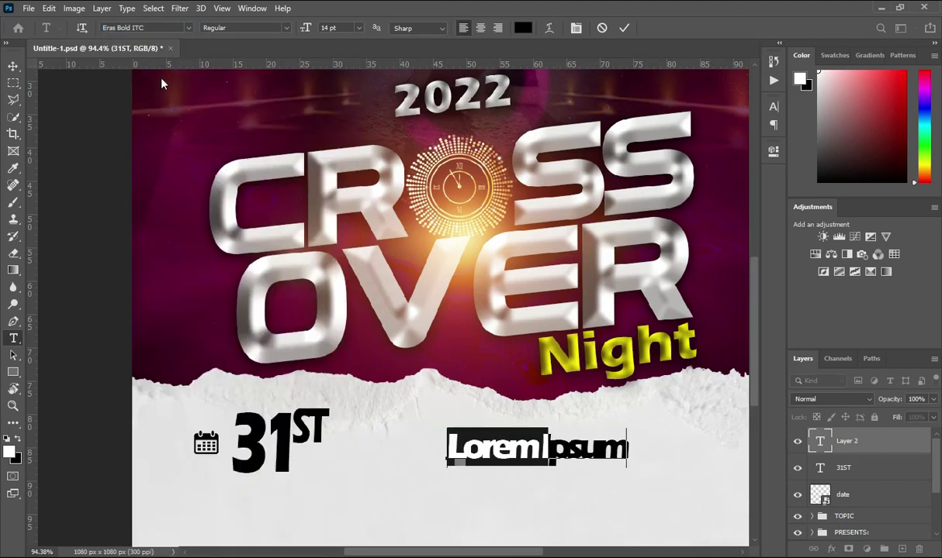
{"action": "type", "text": "Bebas"}
{"action": "key", "text": "Return"}
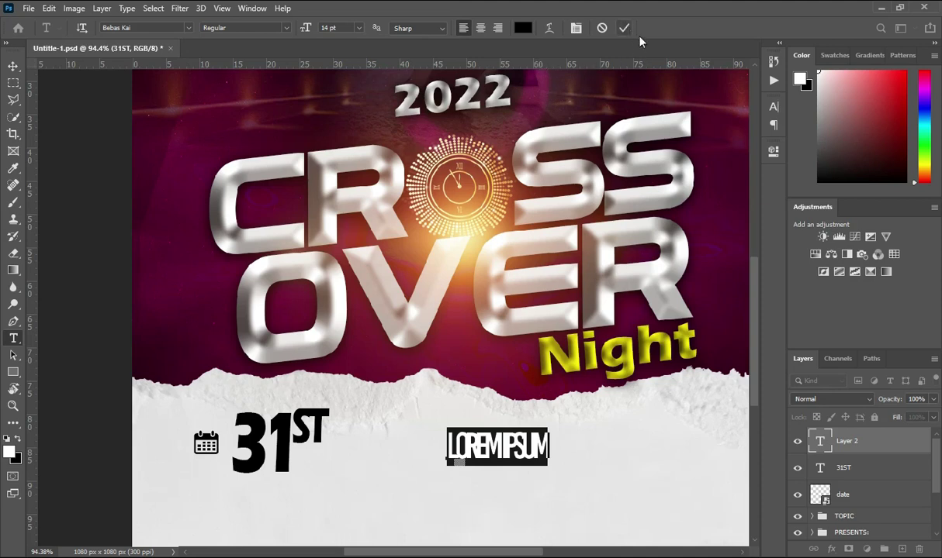
{"action": "type", "text": "DEC.2022"}
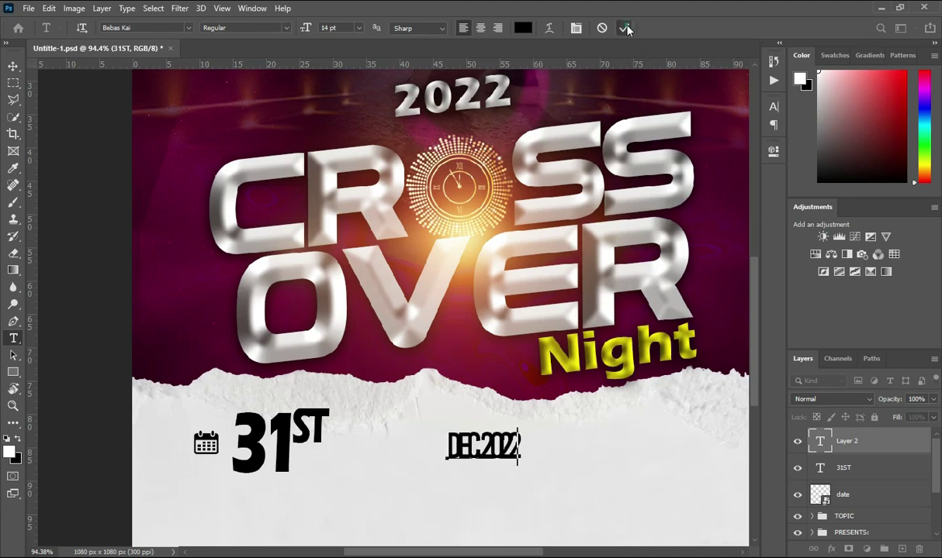
Commit the DEC. 2022 text and set its tracking to 280.
{"action": "left_click", "coordinate": [625, 28]}
{"action": "left_click", "coordinate": [774, 106]}
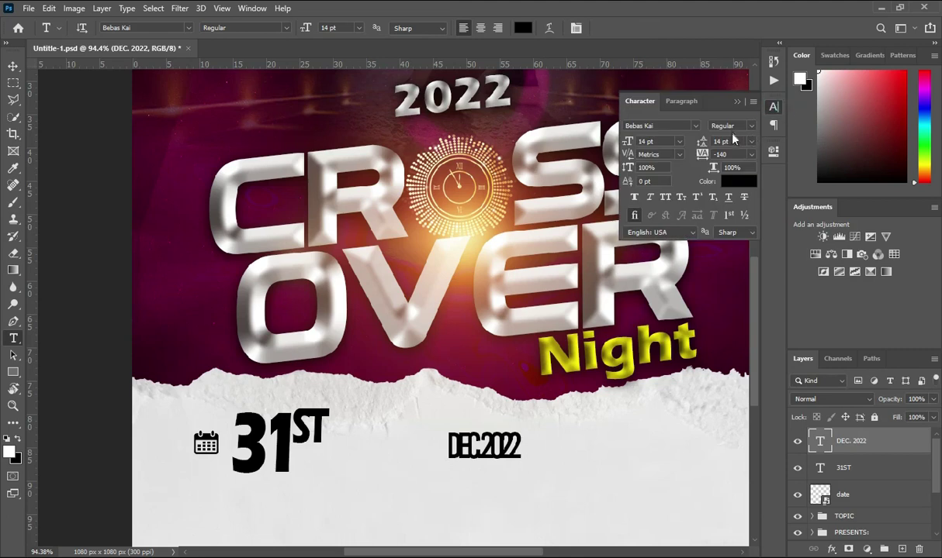
{"action": "left_click", "coordinate": [705, 155]}
{"action": "key", "text": "Return"}
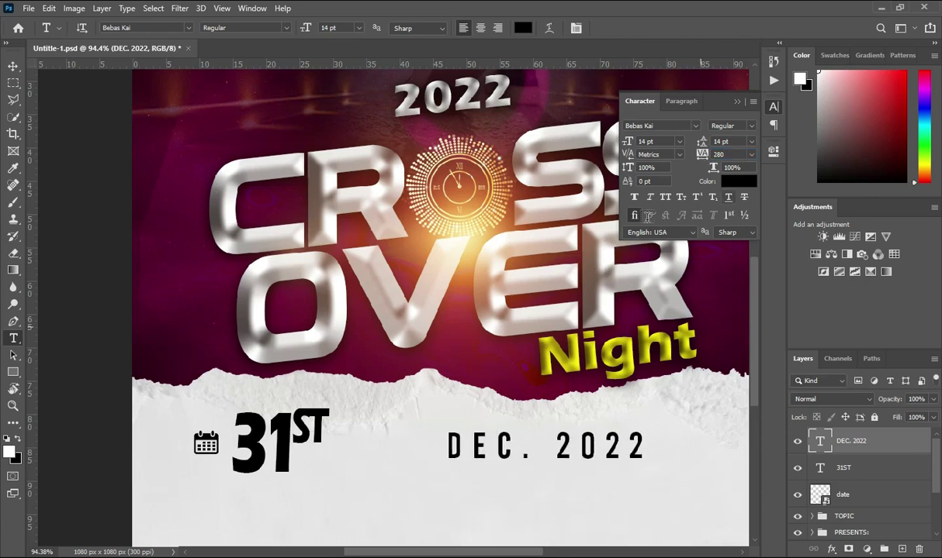
{"action": "left_click", "coordinate": [737, 101]}
Scale the DEC. 2022 text down to about 48% and position it directly beneath 31ST.
{"action": "left_click", "coordinate": [14, 65]}
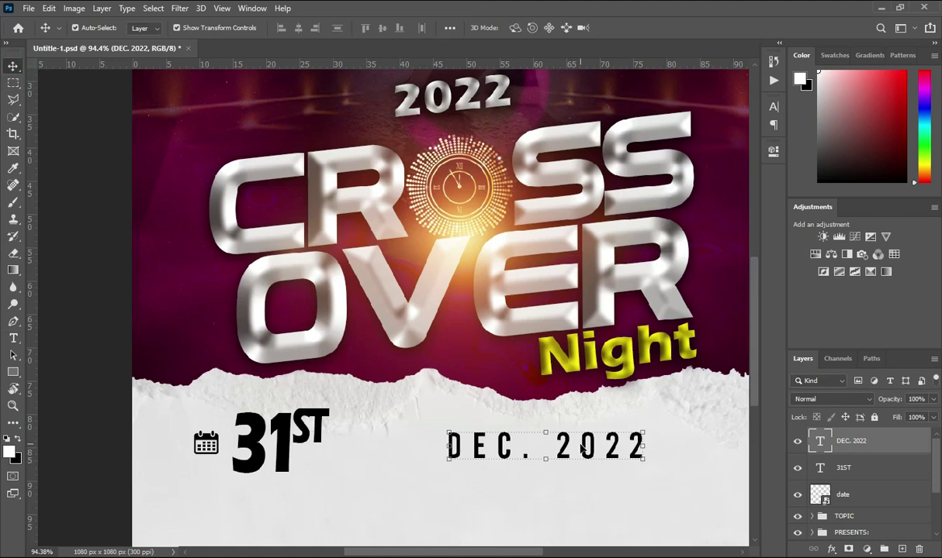
{"action": "left_click_drag", "start_coordinate": [563, 450], "coordinate": [349, 503]}
{"action": "left_click_drag", "start_coordinate": [427, 497], "coordinate": [328, 480]}
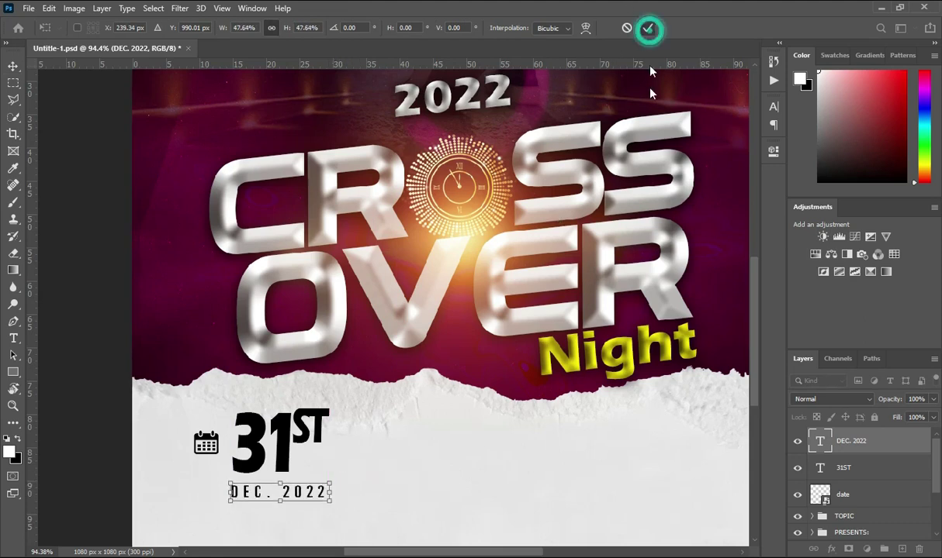
Nudge the DEC. 2022 text up so it sits close under 31ST, and deselect it.
{"action": "key", "text": "Up"}
{"action": "key", "text": "Up"}
{"action": "key", "text": "Up"}
{"action": "key", "text": "Up"}
{"action": "key", "text": "Up"}
{"action": "key", "text": "Up"}
{"action": "key", "text": "Up"}
{"action": "key", "text": "Up"}
{"action": "key", "text": "Up"}
{"action": "key", "text": "Up"}
{"action": "key", "text": "Up"}
{"action": "key", "text": "Up"}
{"action": "key", "text": "Up"}
{"action": "key", "text": "Up"}
{"action": "key", "text": "Up"}
{"action": "key", "text": "Up"}
{"action": "key", "text": "Up"}
{"action": "key", "text": "Up"}
{"action": "key", "text": "Up"}
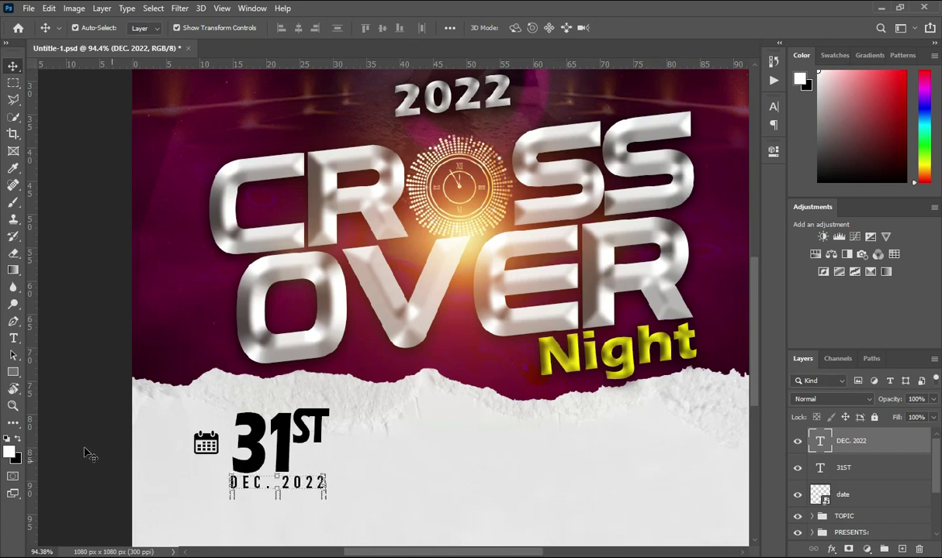
{"action": "key", "text": "Down"}
{"action": "key", "text": "Down"}
{"action": "key", "text": "ctrl+0"}
{"action": "left_click", "coordinate": [496, 504], "text": "ctrl"}
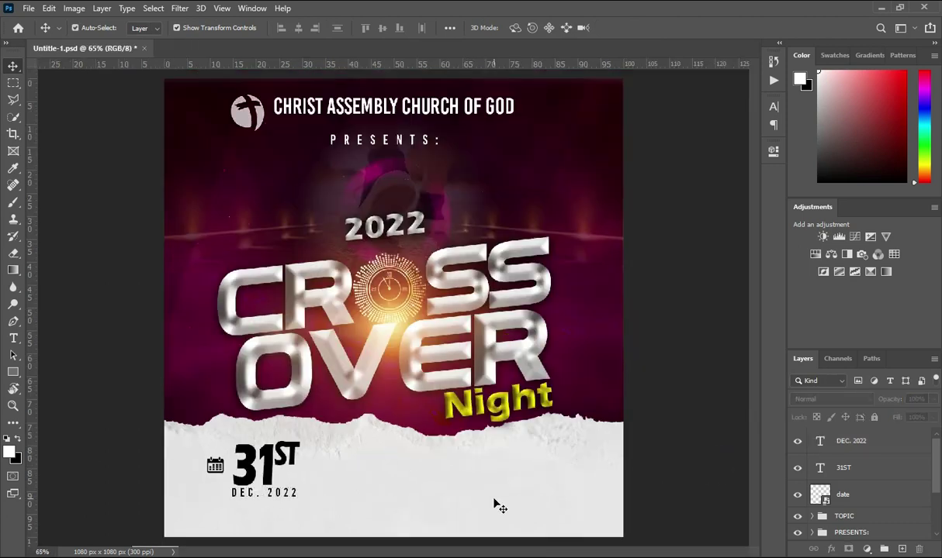
Group the DEC. 2022, 31ST and date icon layers and name the group Date.
{"action": "scroll", "coordinate": [304, 506], "scroll_direction": "up", "scroll_amount": 2}
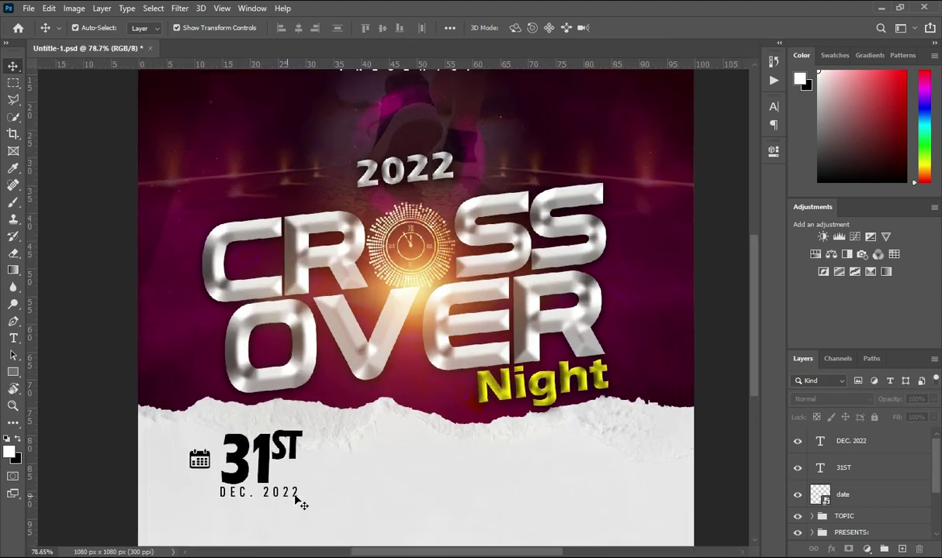
{"action": "left_click", "coordinate": [843, 494]}
{"action": "left_click", "coordinate": [836, 453], "text": "shift"}
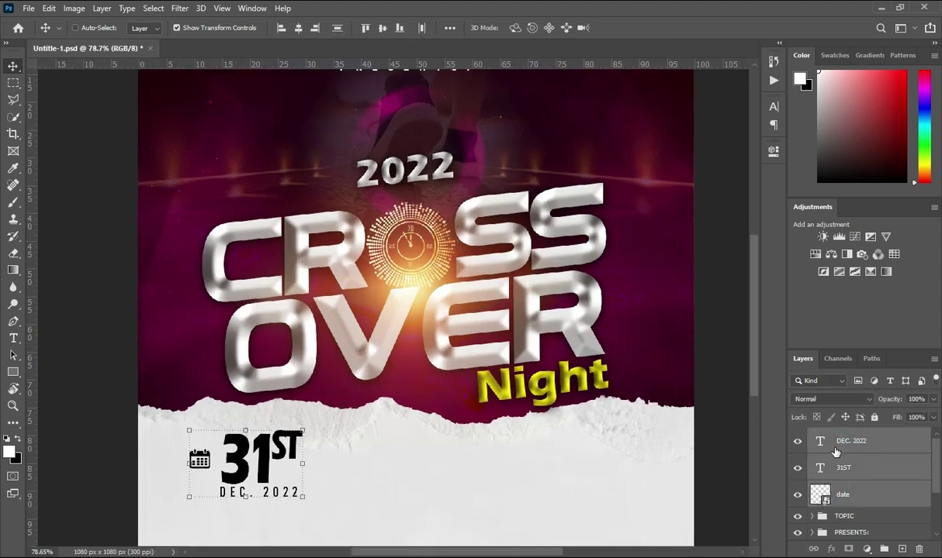
{"action": "key", "text": "ctrl+g"}
{"action": "double_click", "coordinate": [847, 436]}
{"action": "type", "text": "Date"}
{"action": "key", "text": "Return"}
{"action": "left_click", "coordinate": [92, 428]}
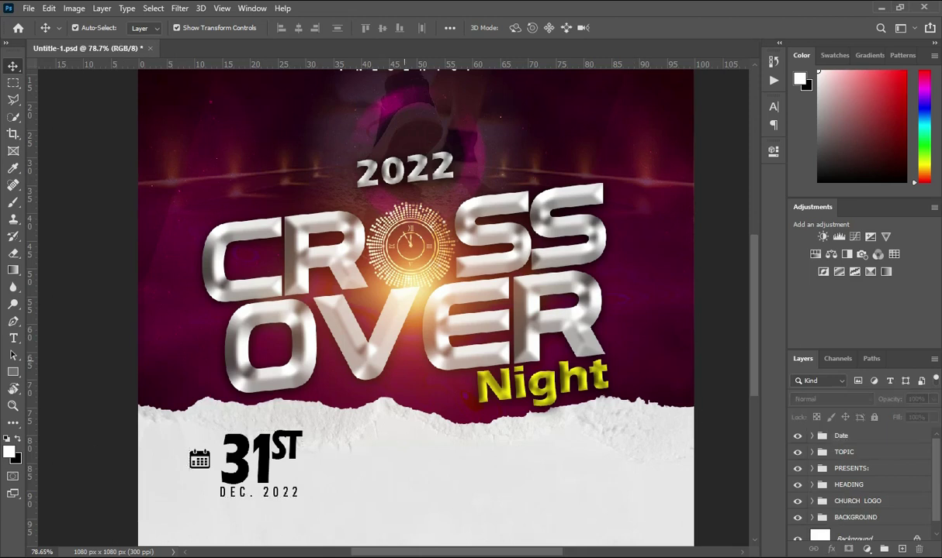
Place the 8004-200 alarm clock image from the CROSS OVER FLYER DESIGN TUTORIAL folder into the flyer.
{"action": "key", "text": "alt+Tab"}
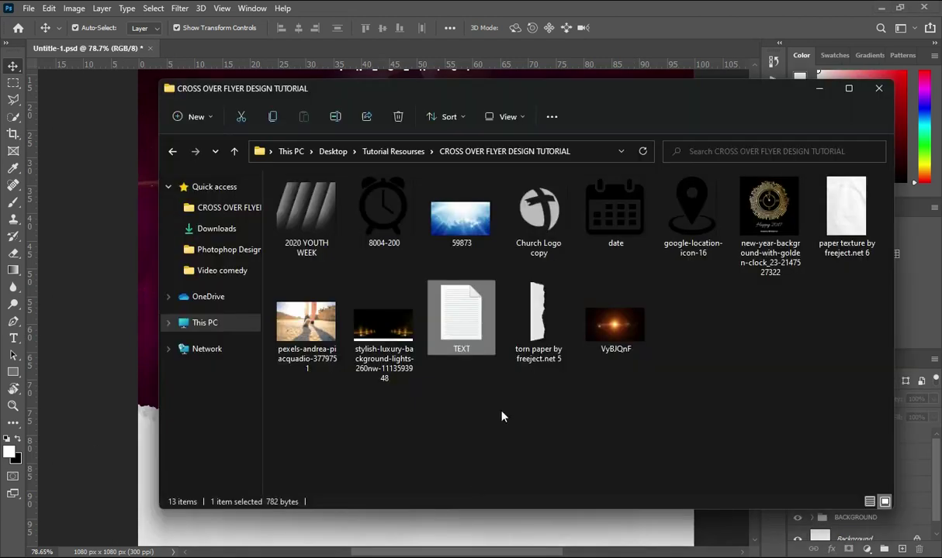
{"action": "left_click", "coordinate": [739, 348]}
{"action": "left_click", "coordinate": [383, 211]}
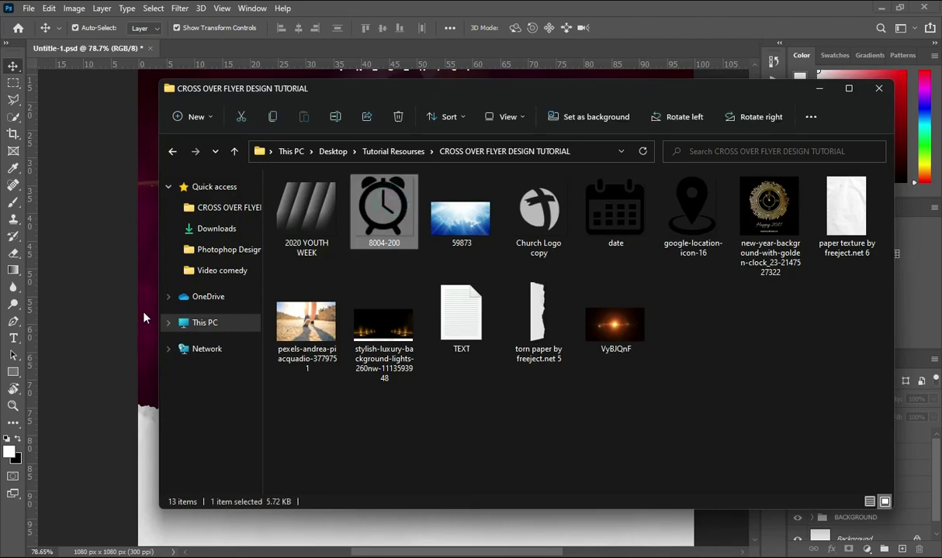
{"action": "left_click", "coordinate": [130, 351]}
{"action": "left_click_drag", "start_coordinate": [262, 293], "coordinate": [264, 293]}
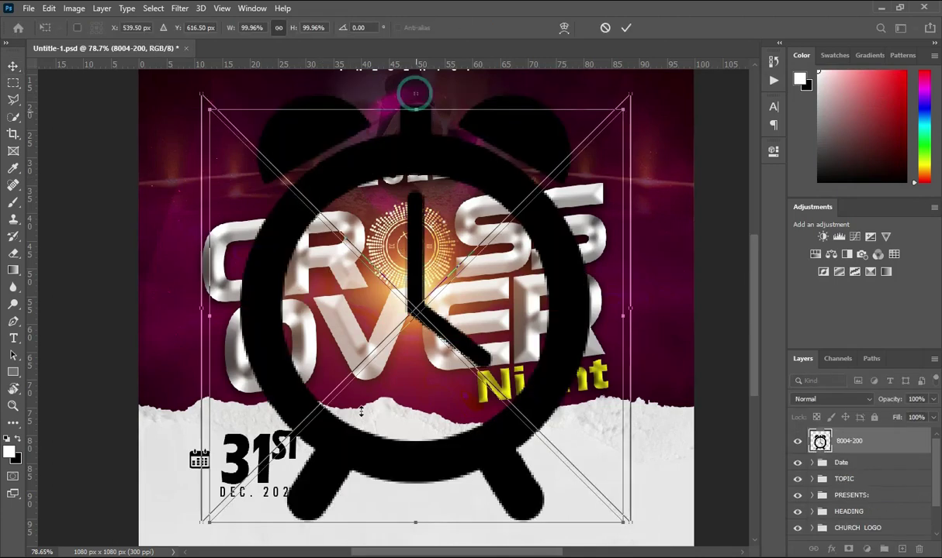
Scale the alarm clock icon to about 4.56% and position it on the torn paper to the right of 31ST.
{"action": "left_click_drag", "start_coordinate": [415, 93], "coordinate": [415, 458]}
{"action": "scroll", "coordinate": [392, 508], "scroll_direction": "up", "scroll_amount": 1}
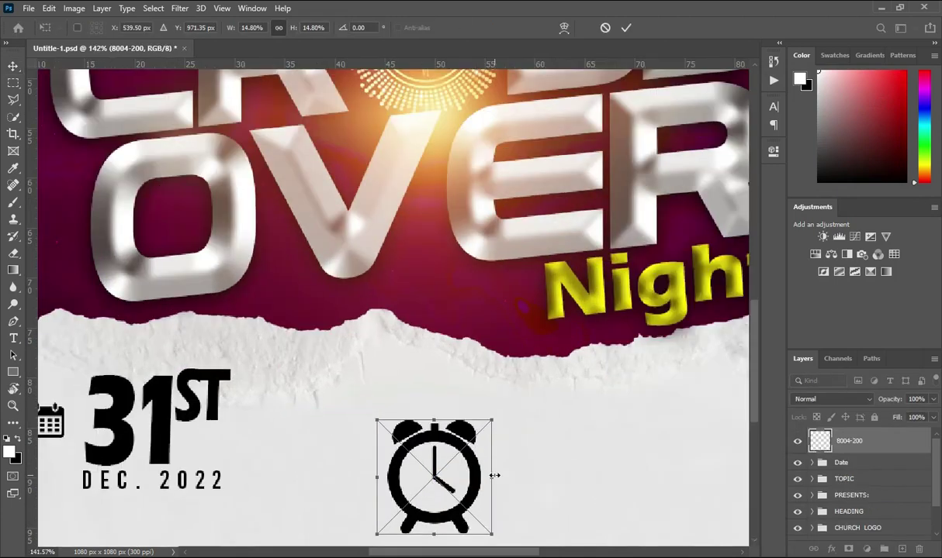
{"action": "left_click_drag", "start_coordinate": [474, 459], "coordinate": [325, 403]}
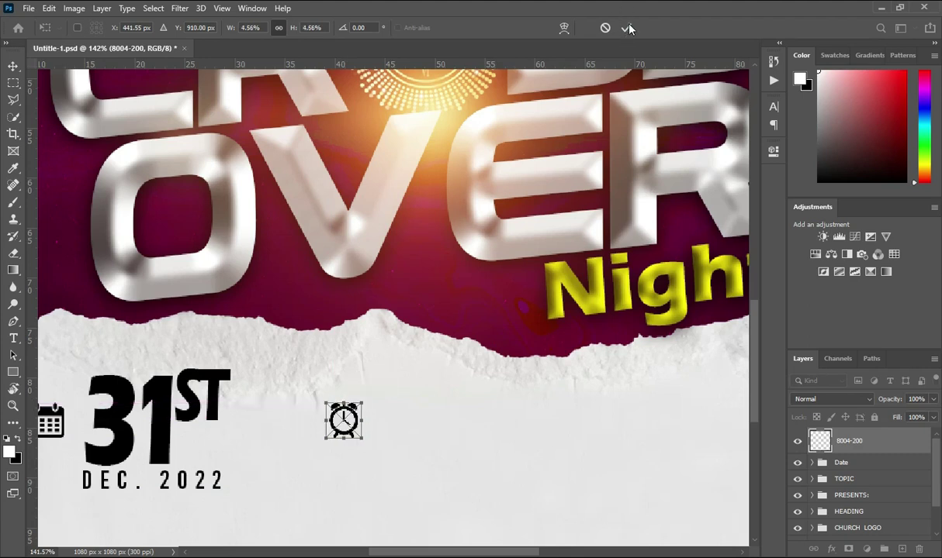
{"action": "left_click", "coordinate": [625, 28]}
{"action": "scroll", "coordinate": [438, 334], "scroll_direction": "down", "scroll_amount": 3}
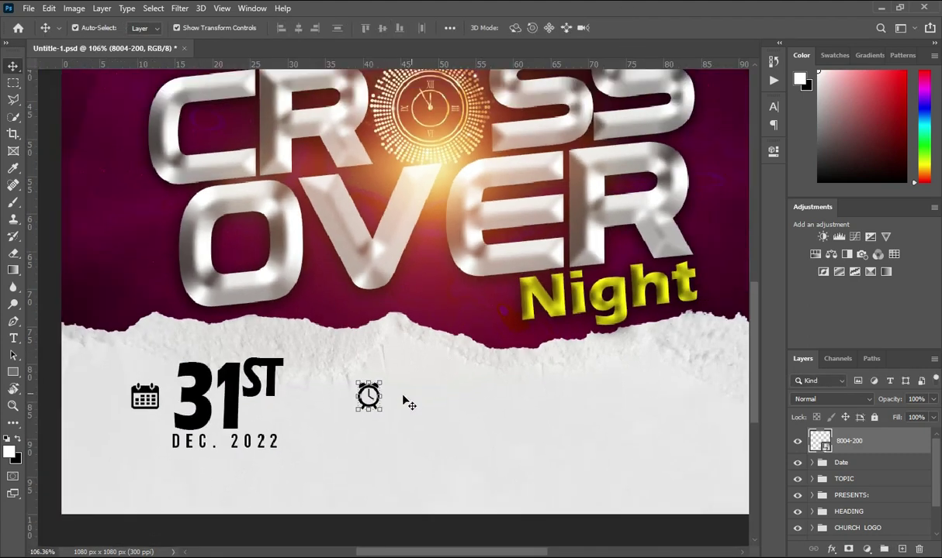
{"action": "left_click_drag", "start_coordinate": [369, 396], "coordinate": [353, 392]}
{"action": "scroll", "coordinate": [318, 488], "scroll_direction": "down", "scroll_amount": 2}
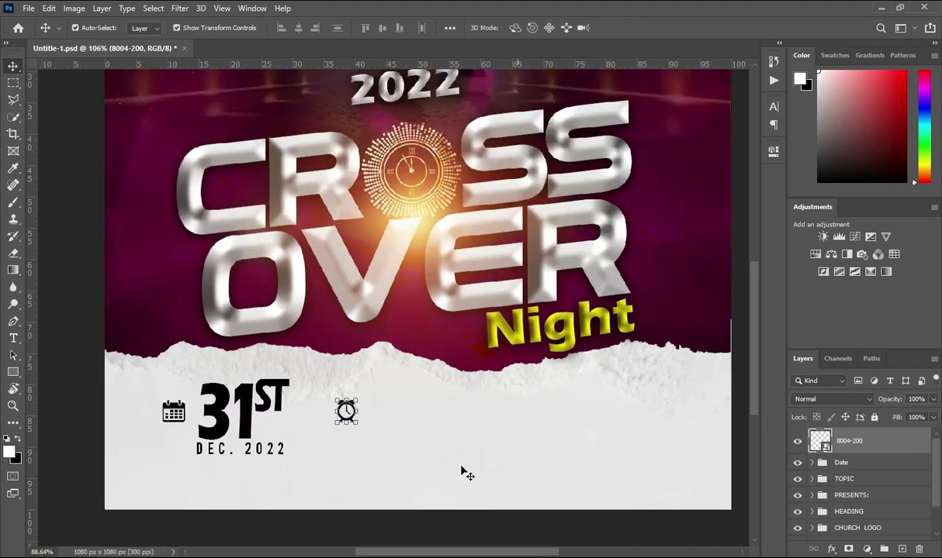
{"action": "scroll", "coordinate": [467, 475], "scroll_direction": "up", "scroll_amount": 2}
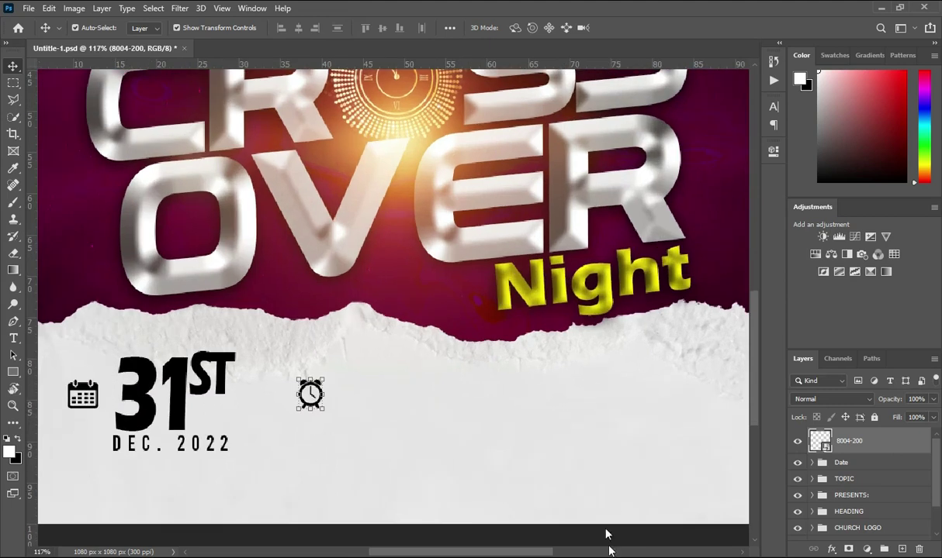
Copy 10PM from the TIME entry of the TEXT notes in Notepad and return to the flyer.
{"action": "key", "text": "alt+Tab"}
{"action": "left_click", "coordinate": [190, 369]}
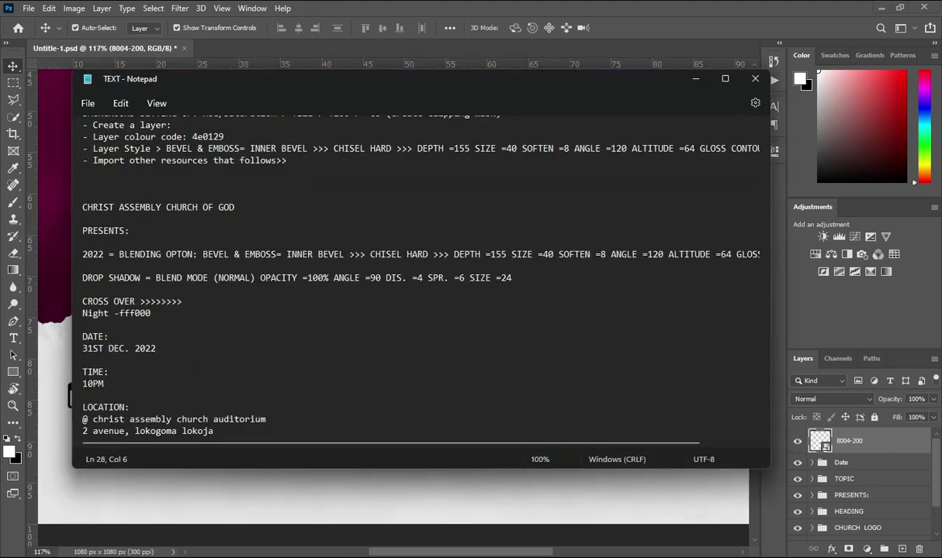
{"action": "left_click_drag", "start_coordinate": [81, 383], "coordinate": [145, 380]}
{"action": "left_click", "coordinate": [697, 80]}
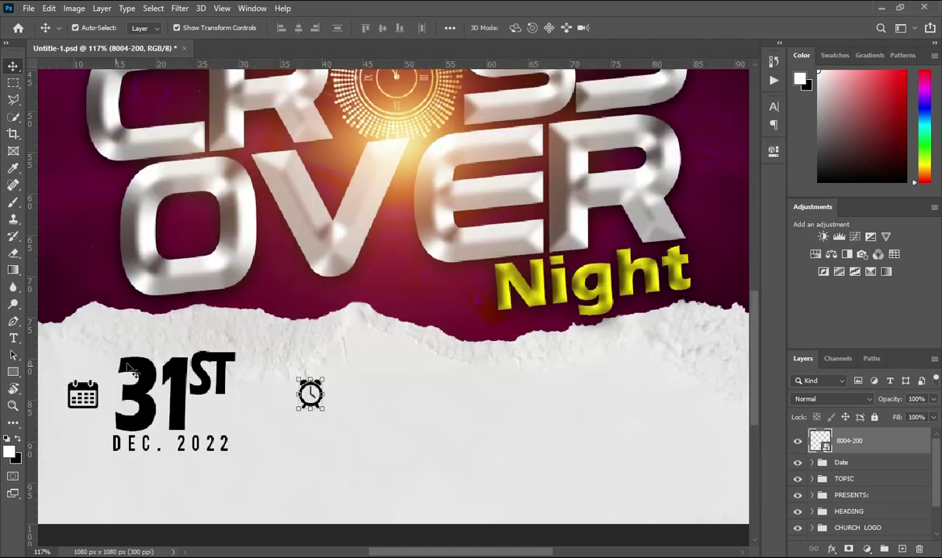
Duplicate the 31ST text layer, move the copy out of the Date group above the clock icon layer, and collapse the group.
{"action": "left_click", "coordinate": [141, 364]}
{"action": "left_click_drag", "start_coordinate": [126, 391], "coordinate": [126, 391]}
{"action": "left_click_drag", "start_coordinate": [875, 512], "coordinate": [816, 453]}
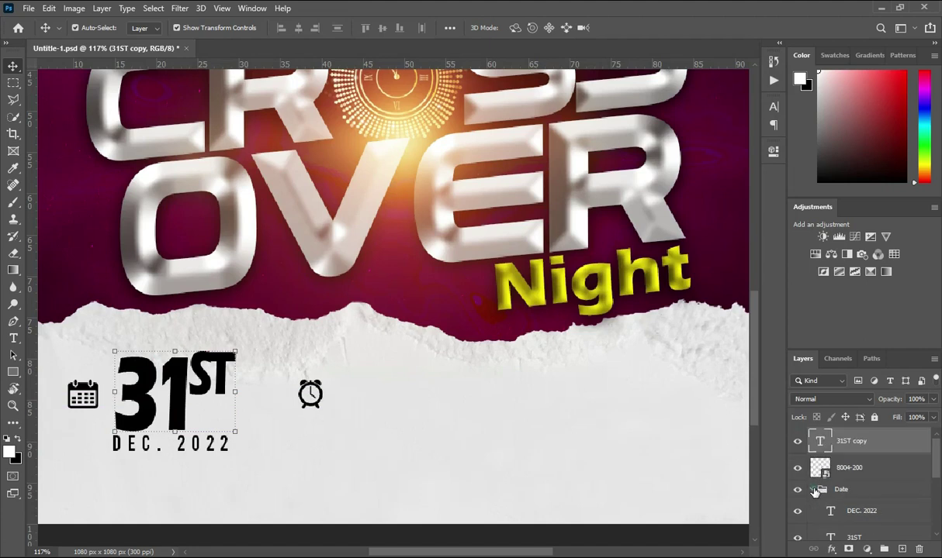
{"action": "left_click", "coordinate": [813, 490]}
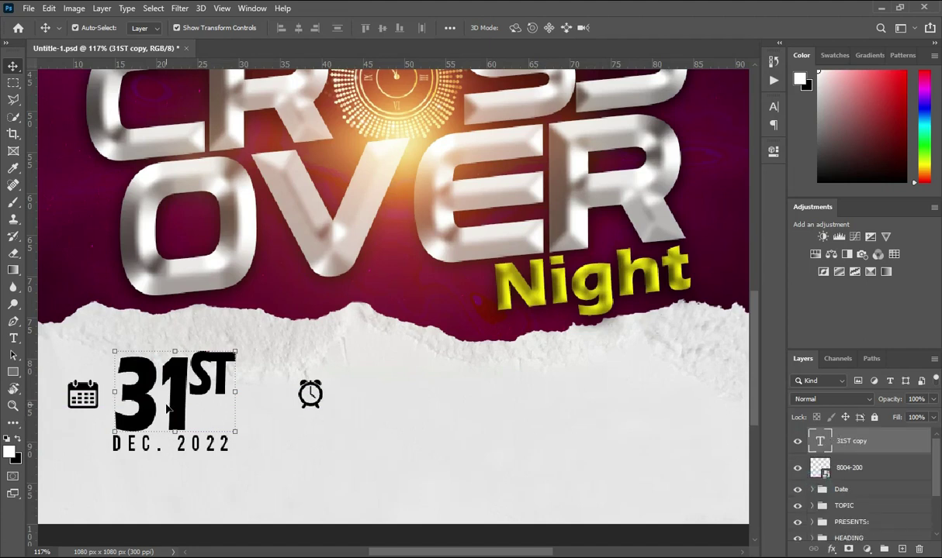
Move the 31ST copy to the right of the clock icon and change its text to 10PM.
{"action": "left_click_drag", "start_coordinate": [159, 386], "coordinate": [408, 411]}
{"action": "double_click", "coordinate": [396, 393]}
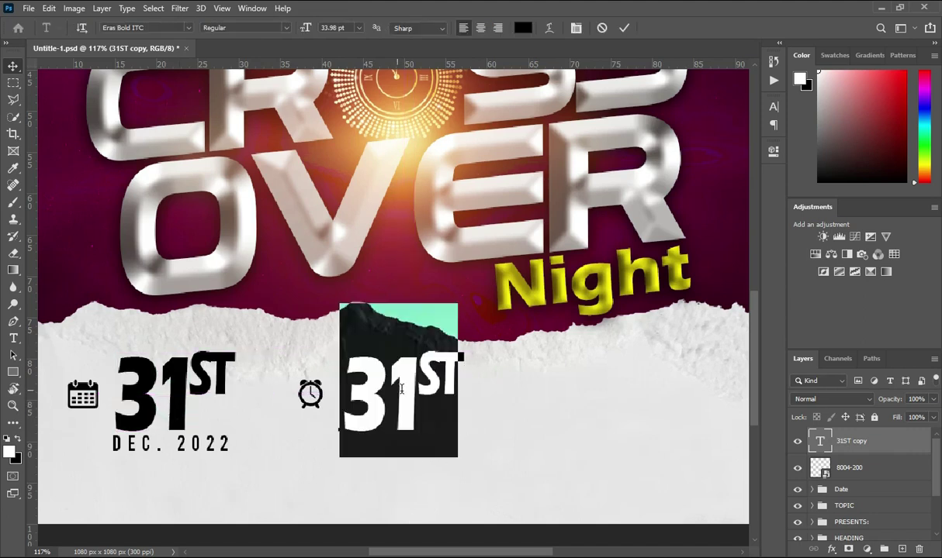
{"action": "type", "text": "10PM"}
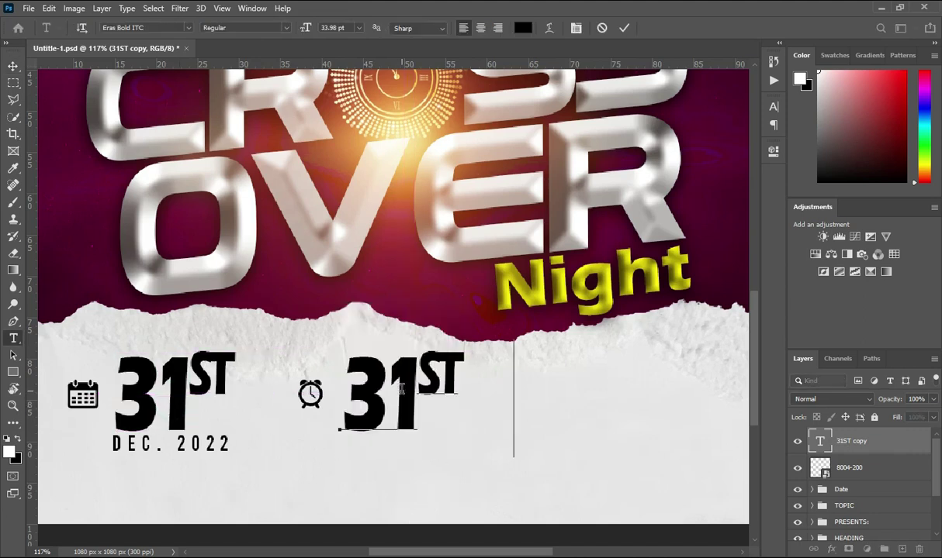
Reduce the PM part of the 10PM text to 21 pt and commit the text.
{"action": "left_click_drag", "start_coordinate": [431, 382], "coordinate": [514, 392]}
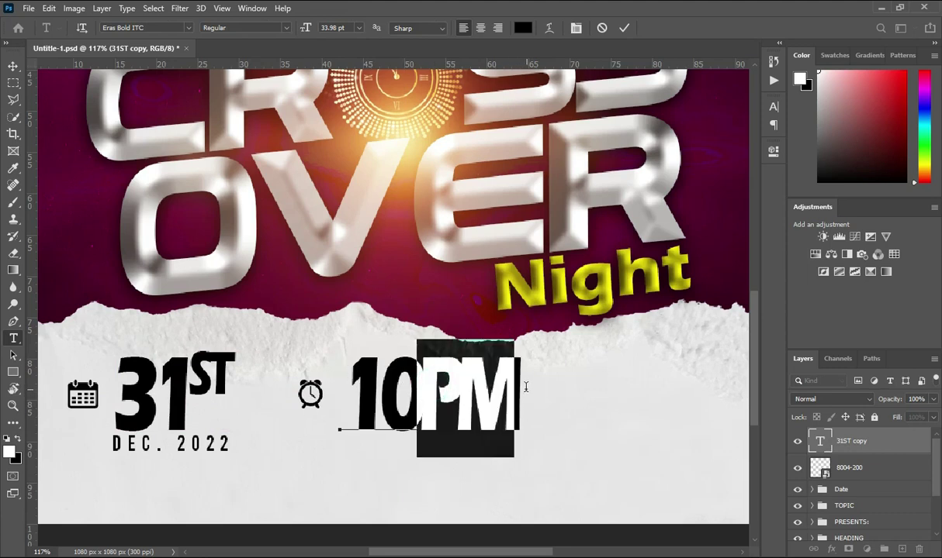
{"action": "left_click", "coordinate": [776, 105]}
{"action": "mouse_move", "coordinate": [630, 145]}
{"action": "left_mouse_down"}
{"action": "mouse_move", "coordinate": [601, 141]}
{"action": "mouse_move", "coordinate": [623, 145]}
{"action": "left_mouse_up"}
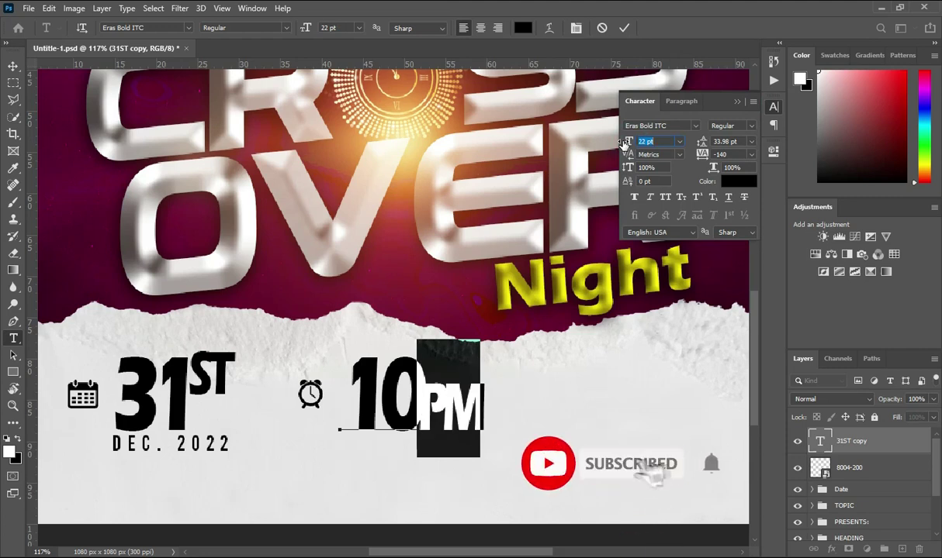
{"action": "left_click_drag", "start_coordinate": [623, 143], "coordinate": [621, 144]}
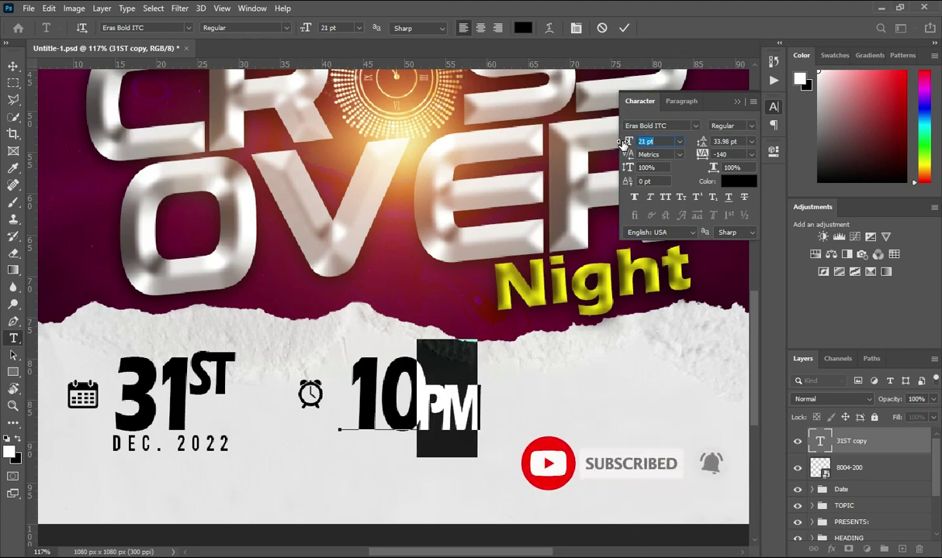
{"action": "left_click", "coordinate": [623, 27]}
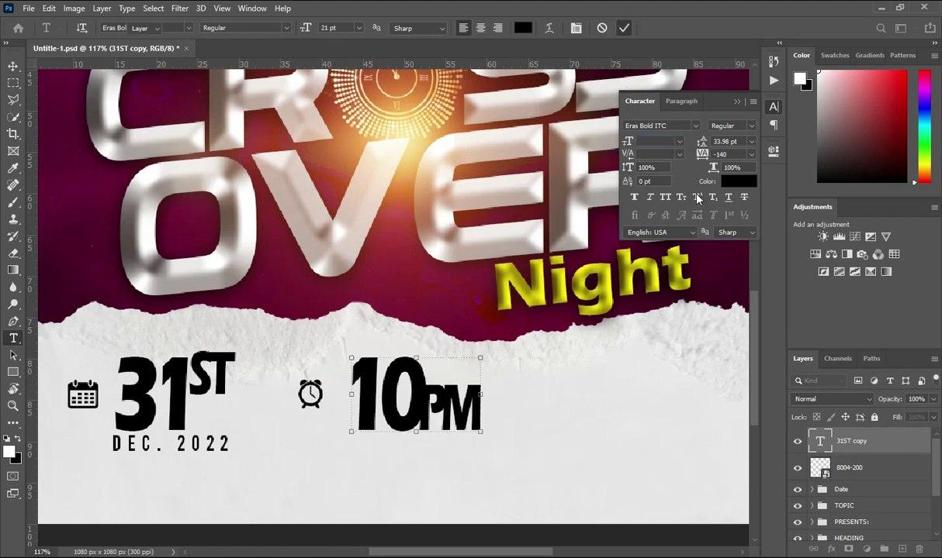
Try a tracking of 140 on the 10PM text.
{"action": "key", "text": "v"}
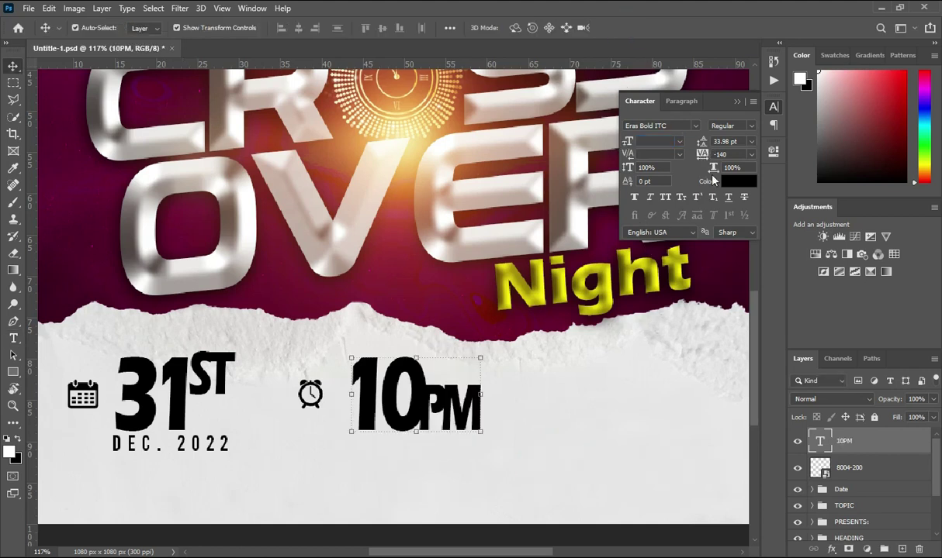
{"action": "double_click", "coordinate": [730, 154]}
{"action": "type", "text": "140"}
{"action": "key", "text": "Return"}
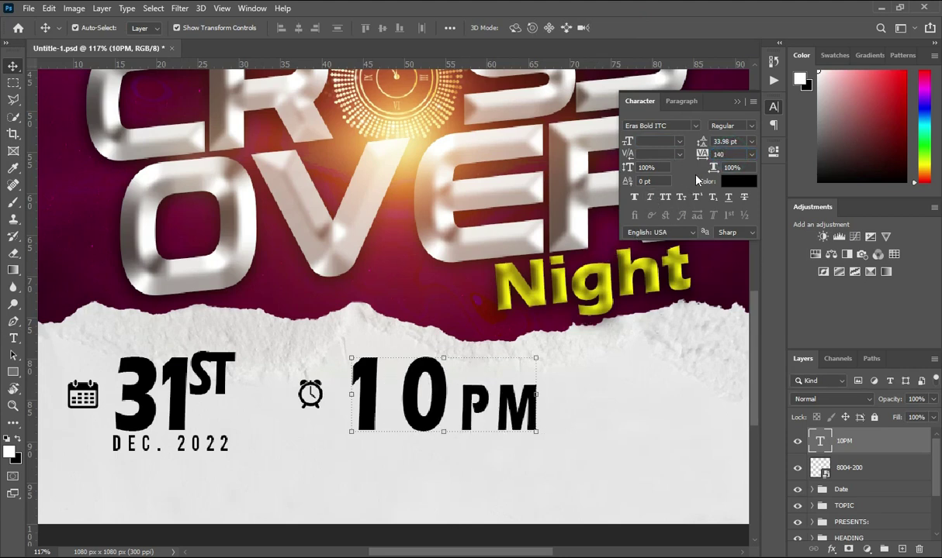
Set the 10PM text's tracking to 0 and move it slightly closer to the clock icon.
{"action": "double_click", "coordinate": [726, 155]}
{"action": "type", "text": "0"}
{"action": "key", "text": "Return"}
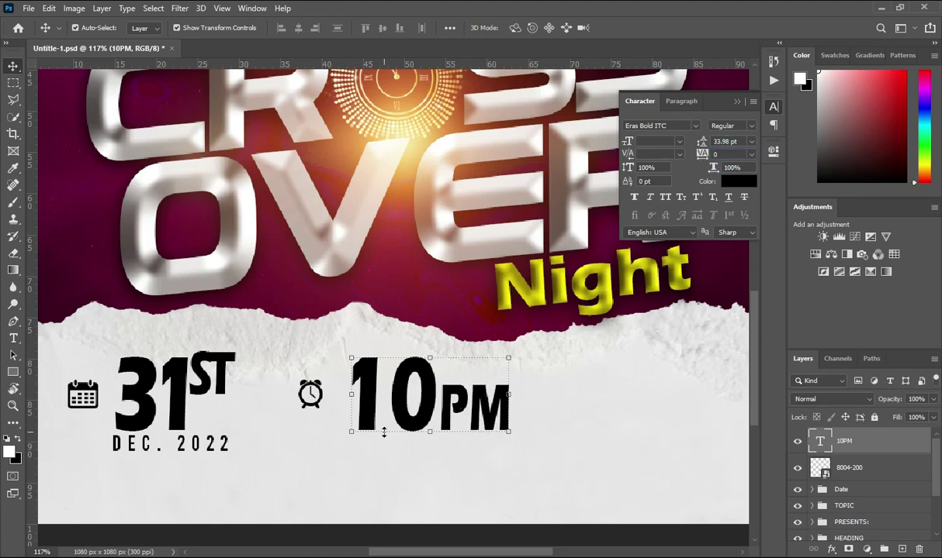
{"action": "scroll", "coordinate": [367, 321], "scroll_direction": "down", "scroll_amount": 3}
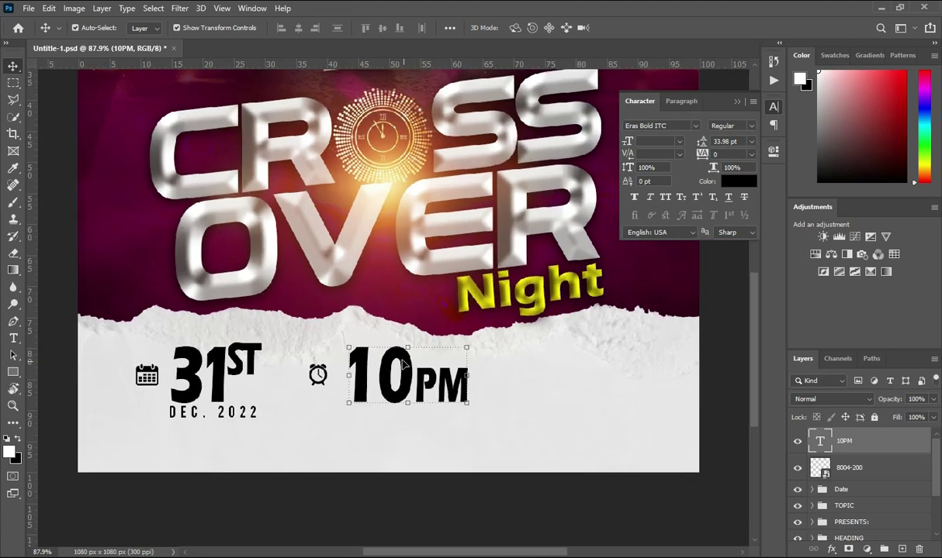
{"action": "left_click_drag", "start_coordinate": [435, 384], "coordinate": [425, 386]}
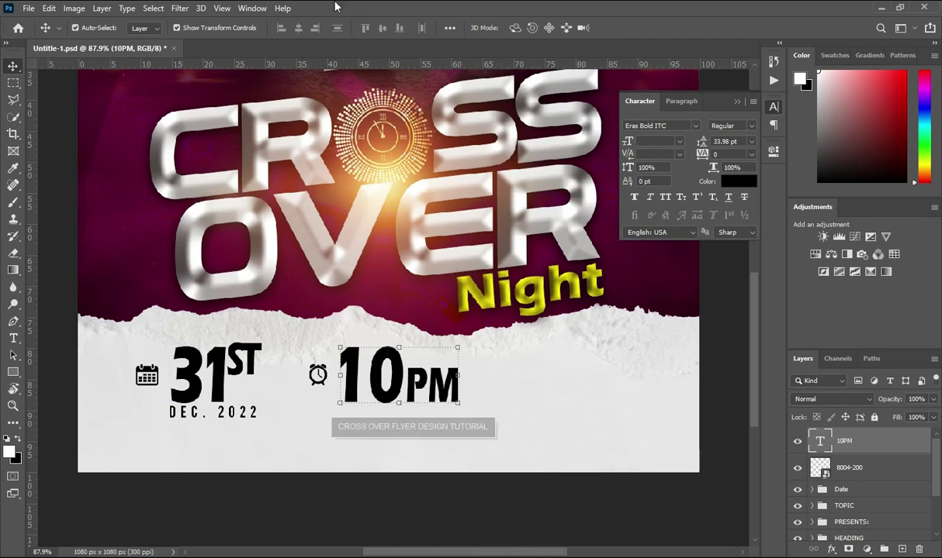
Group the 10PM text layer with the clock icon layer and name the group Time.
{"action": "left_click", "coordinate": [868, 466]}
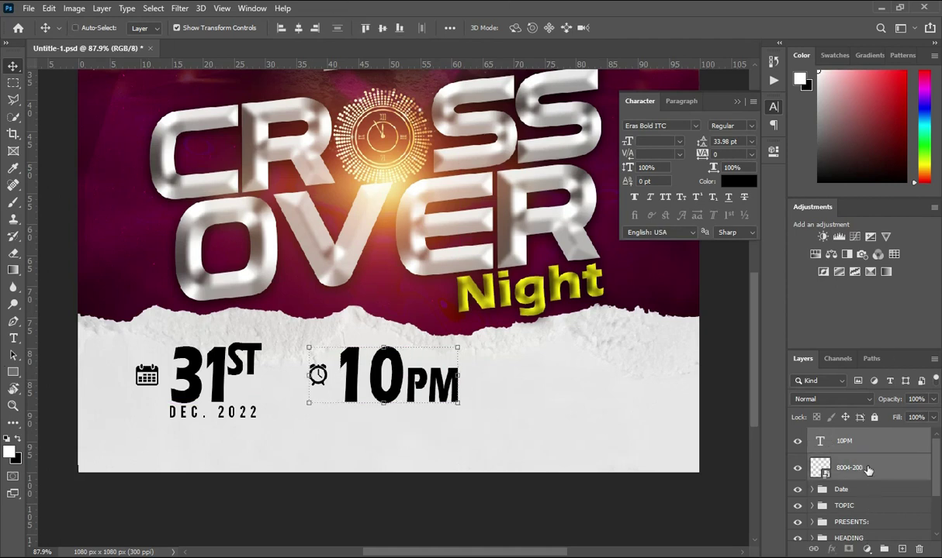
{"action": "key", "text": "ctrl+g"}
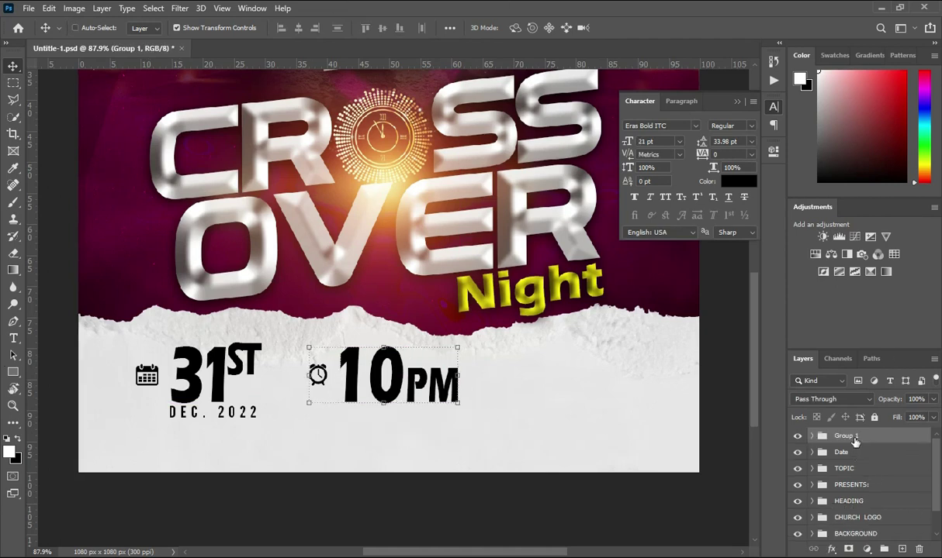
{"action": "double_click", "coordinate": [847, 436]}
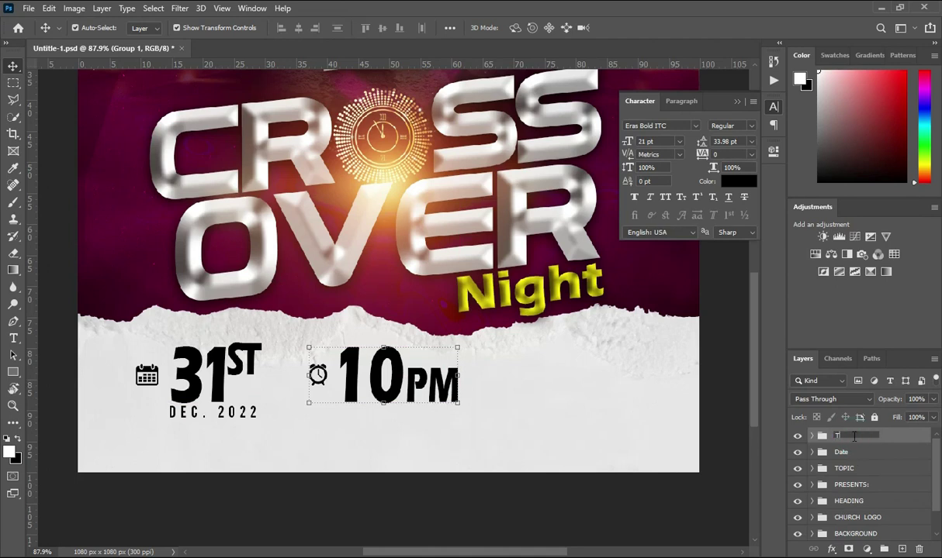
{"action": "key", "text": "Return"}
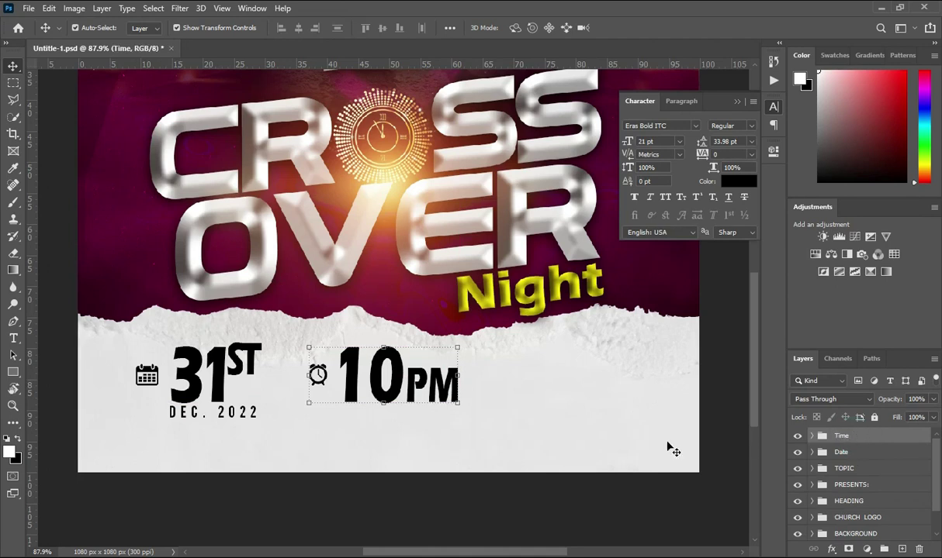
Place the google-location-icon-16 image from the tutorial resources folder and shrink it to a small icon below the clock icon.
{"action": "key", "text": "alt+Tab"}
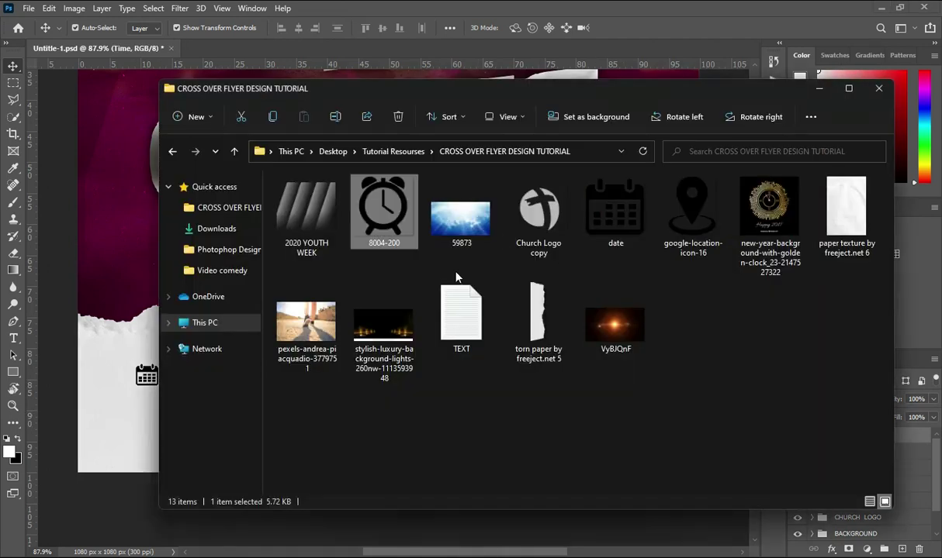
{"action": "left_click_drag", "start_coordinate": [712, 201], "coordinate": [99, 392]}
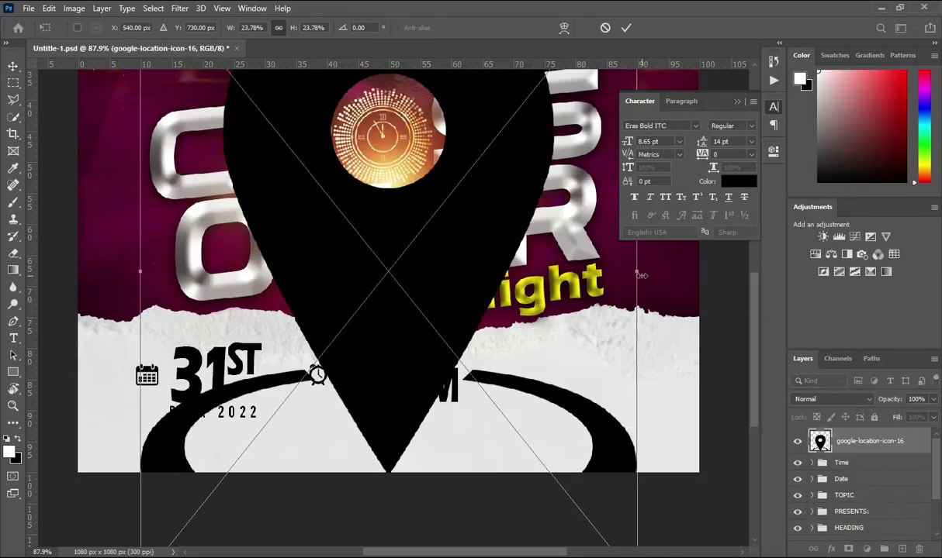
{"action": "left_click_drag", "start_coordinate": [637, 271], "coordinate": [313, 423]}
{"action": "scroll", "coordinate": [316, 430], "scroll_direction": "up", "scroll_amount": 2}
{"action": "left_click", "coordinate": [627, 26]}
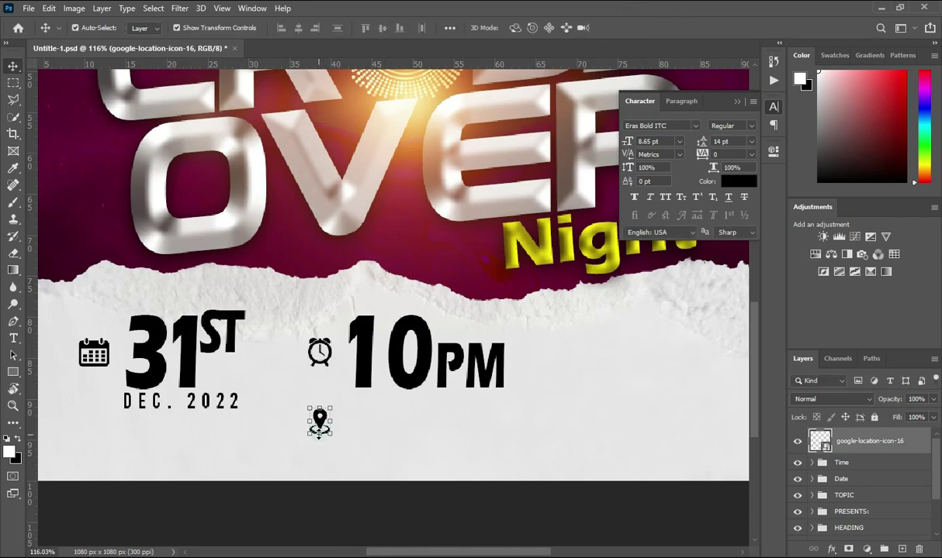
Scale the location icon to about 0.63% and centre it vertically in line beneath the clock icon.
{"action": "key", "text": "ctrl+t"}
{"action": "left_click_drag", "start_coordinate": [315, 426], "coordinate": [319, 418]}
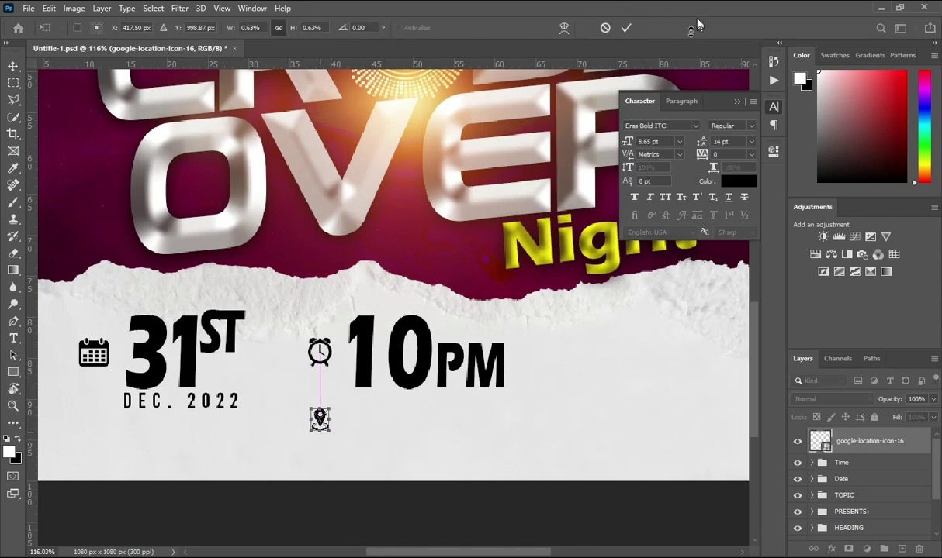
{"action": "left_click", "coordinate": [626, 27]}
{"action": "scroll", "coordinate": [423, 415], "scroll_direction": "down", "scroll_amount": 2}
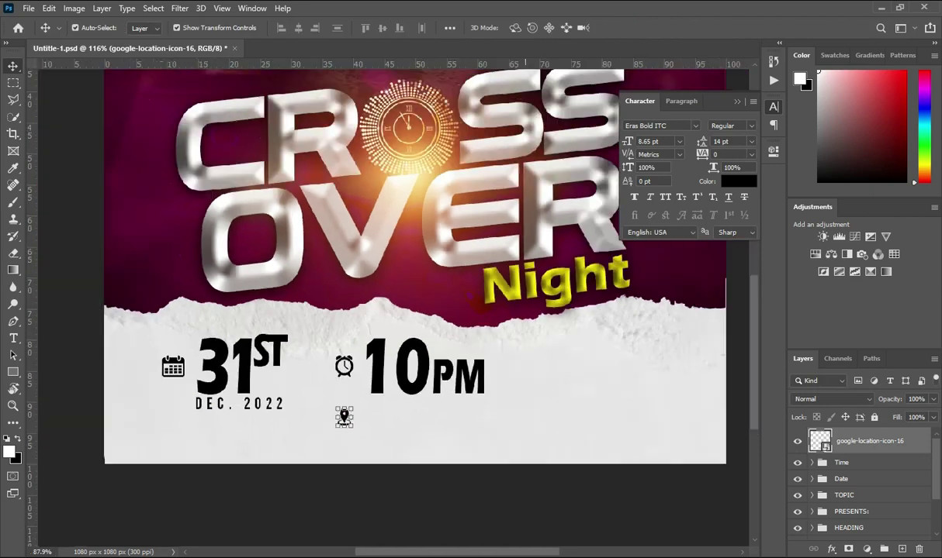
Copy the two-line venue address under LOCATION in the TEXT Notepad file and return to Photoshop.
{"action": "key", "text": "alt+Tab"}
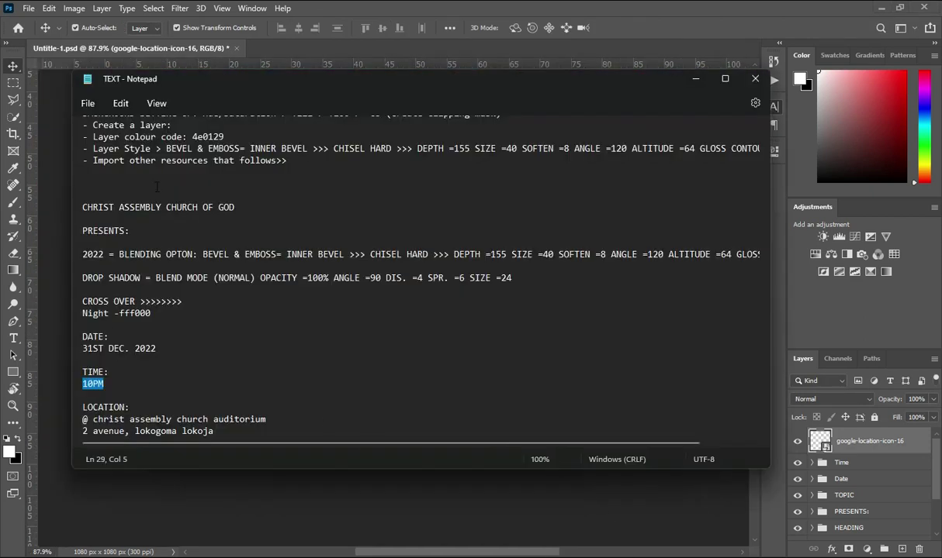
{"action": "left_click_drag", "start_coordinate": [83, 418], "coordinate": [215, 431]}
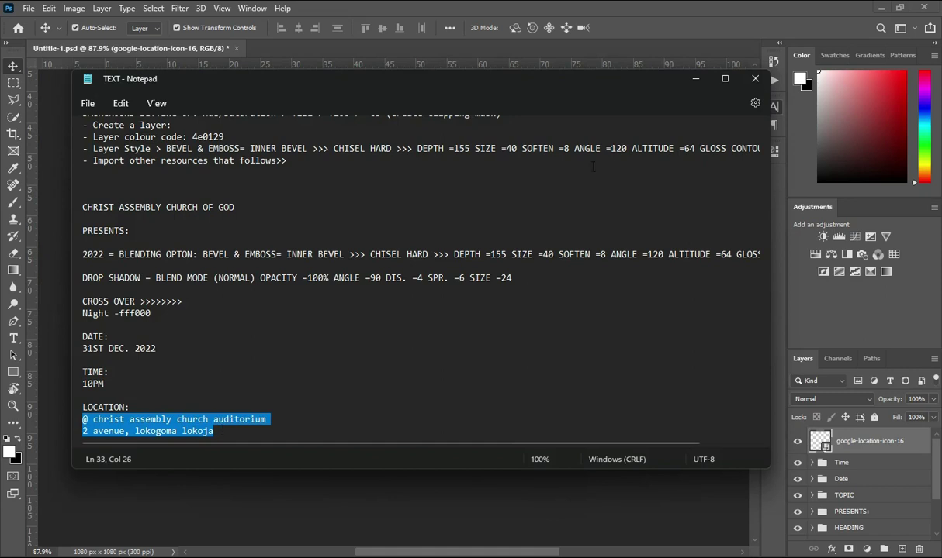
{"action": "left_click", "coordinate": [695, 78]}
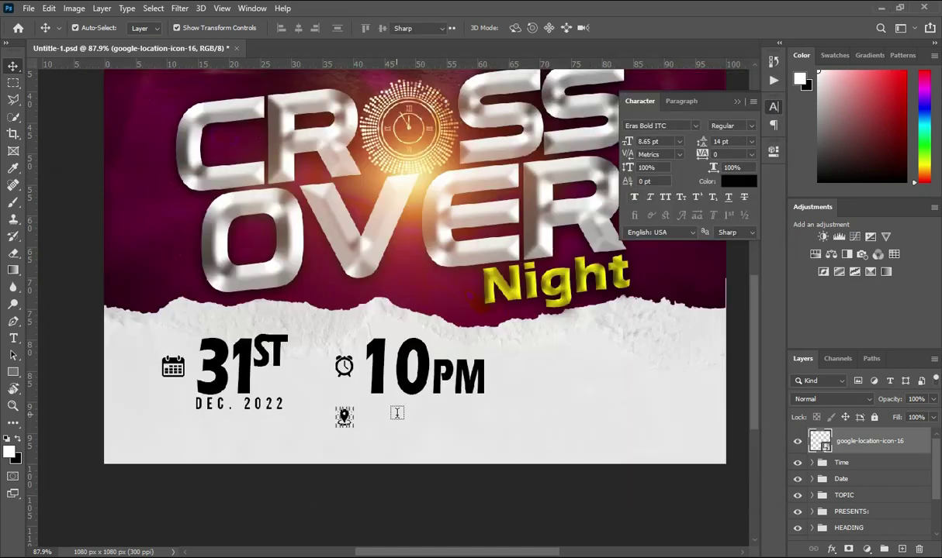
Add a text layer in the Bebas font beside the location icon containing the copied two-line venue address.
{"action": "key", "text": "t"}
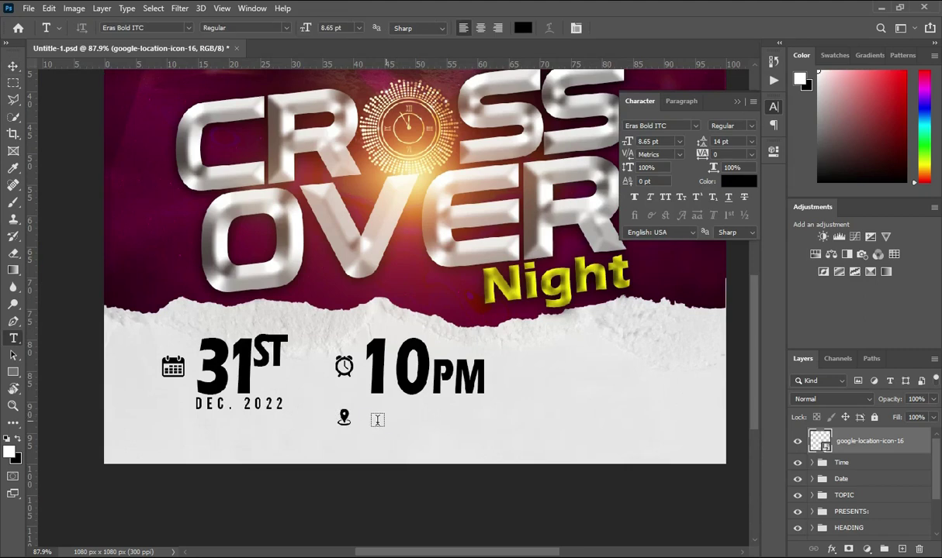
{"action": "left_click", "coordinate": [439, 419]}
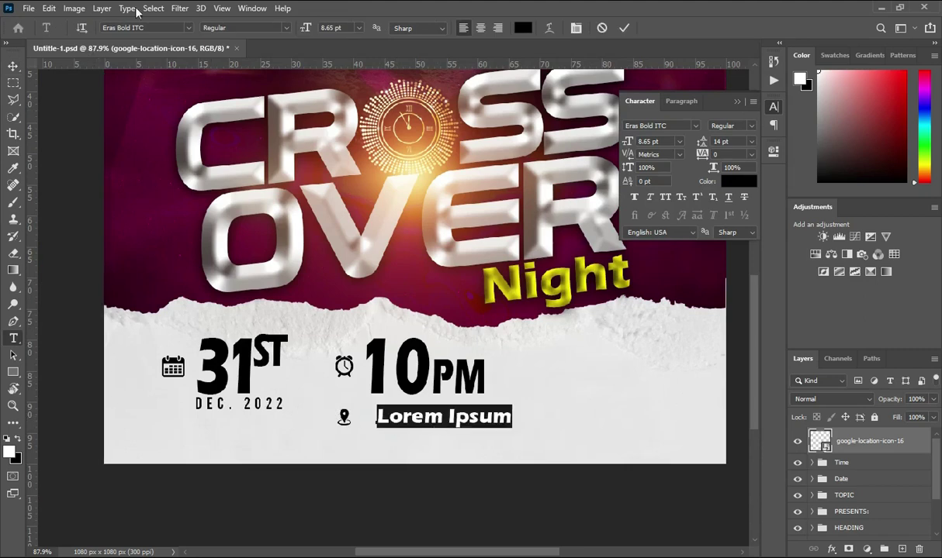
{"action": "left_click", "coordinate": [187, 27]}
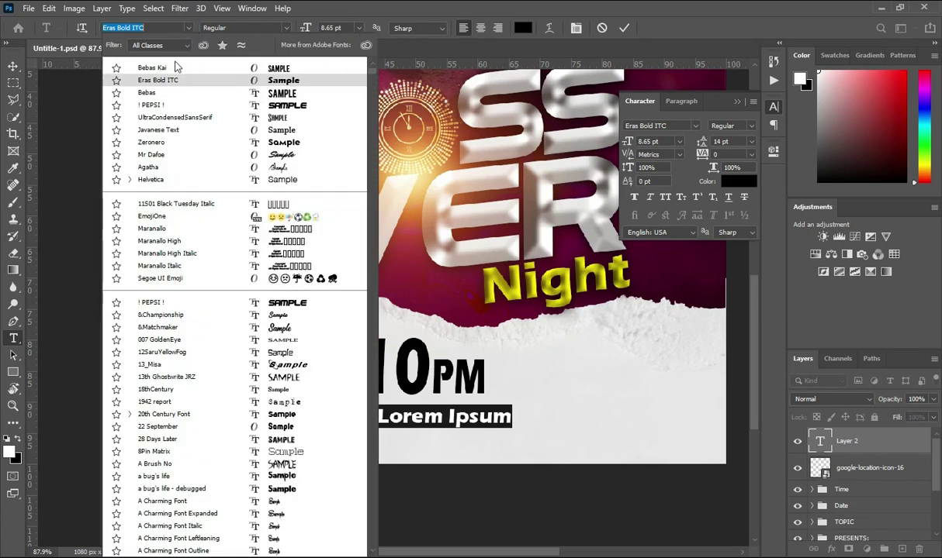
{"action": "left_click", "coordinate": [162, 92]}
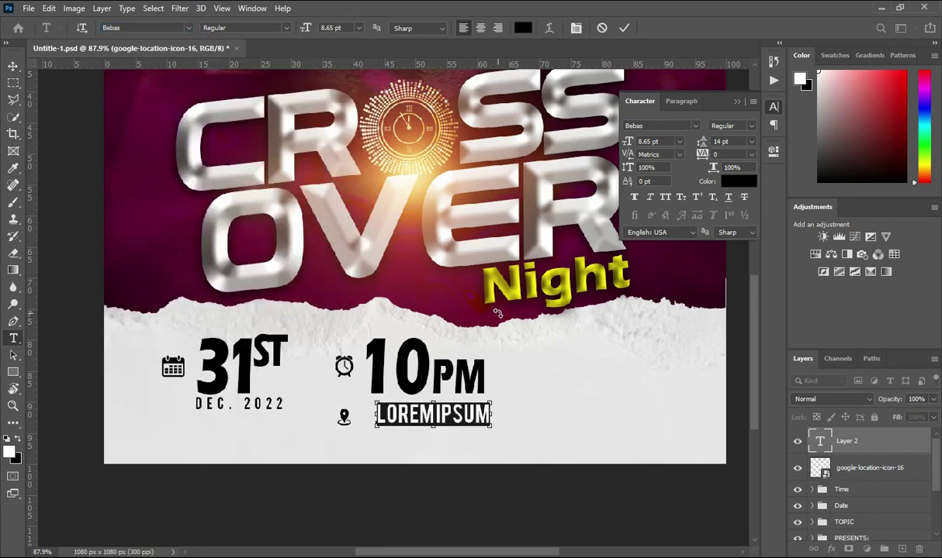
{"action": "type", "text": "@ CHRIST ASSEMBLY CHURCH AUDITORIUM 2 AVENUE, LOKOGOMA LOKOJA"}
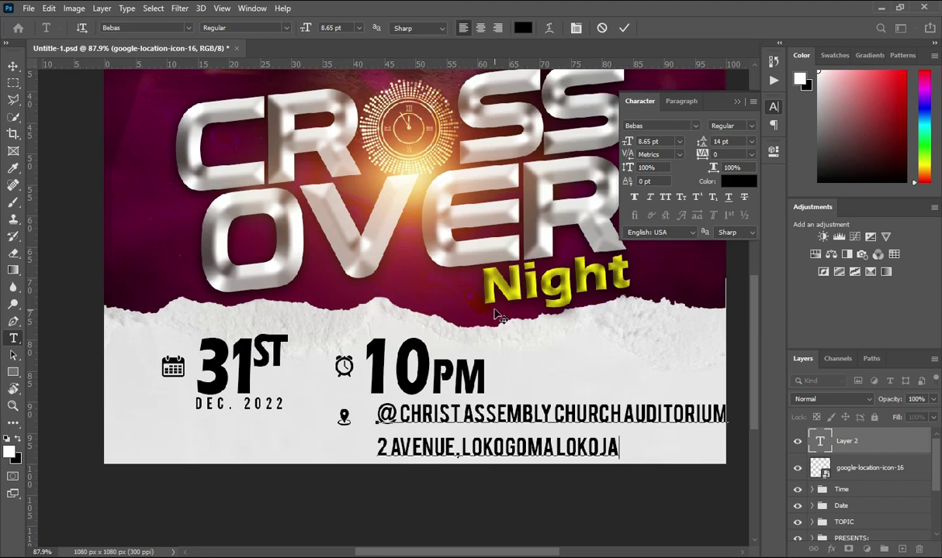
{"action": "left_click", "coordinate": [624, 28]}
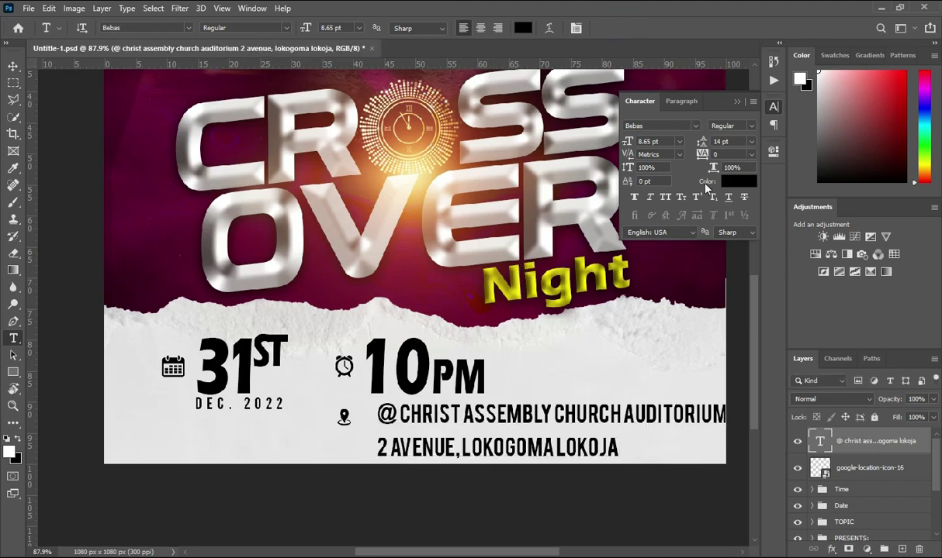
Scale the venue address text down to about 85.6% so that it fits inside the flyer's edge.
{"action": "left_click", "coordinate": [12, 67]}
{"action": "left_click_drag", "start_coordinate": [725, 429], "coordinate": [683, 422]}
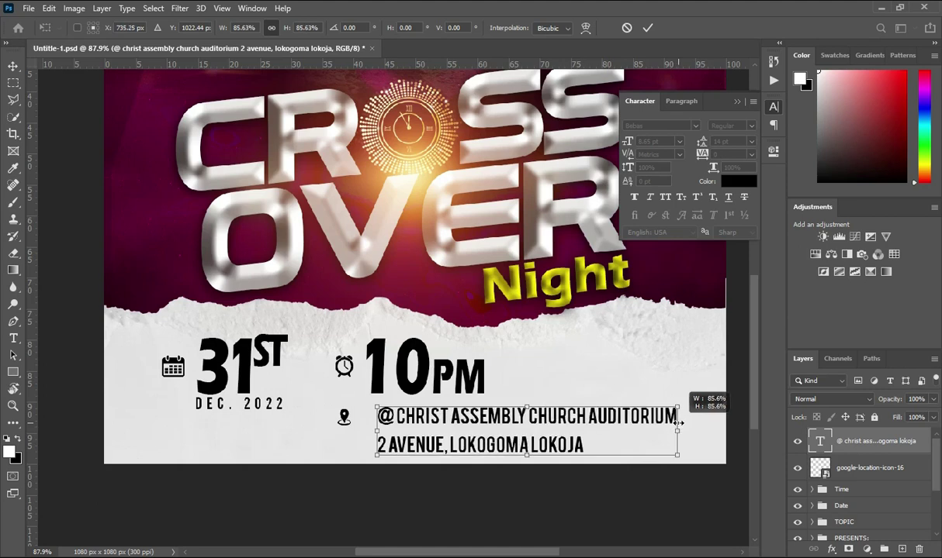
{"action": "scroll", "coordinate": [562, 387], "scroll_direction": "down", "scroll_amount": 3}
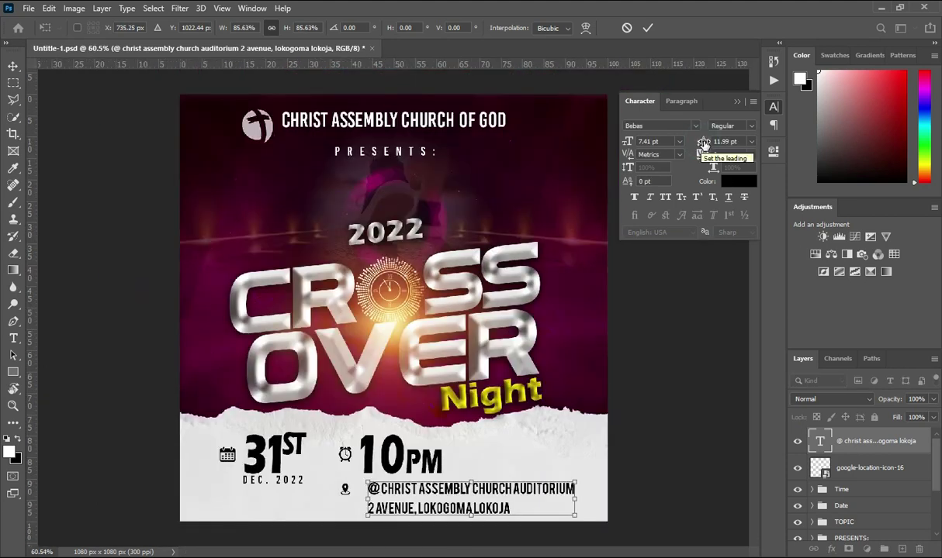
{"action": "left_click", "coordinate": [647, 27]}
Tighten the leading of the venue address text to 9 pt.
{"action": "left_click_drag", "start_coordinate": [703, 145], "coordinate": [702, 142]}
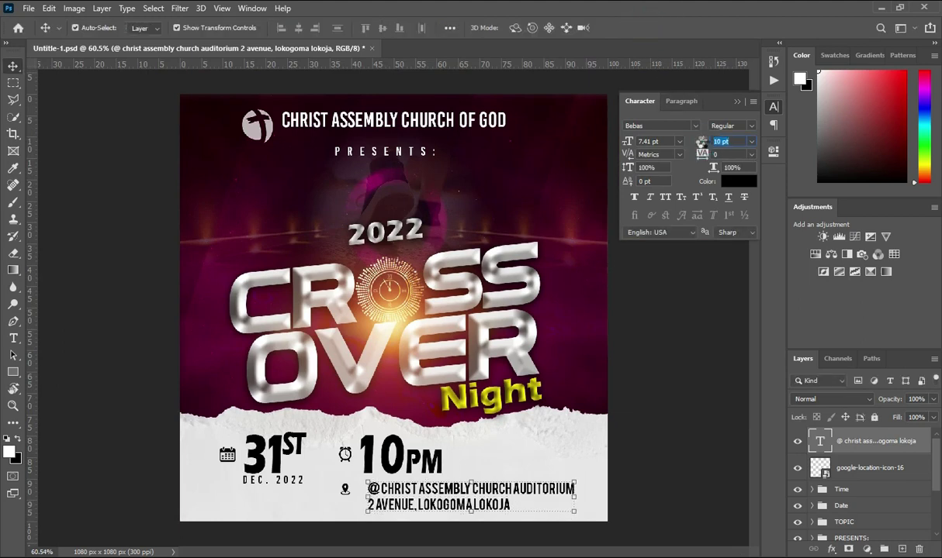
{"action": "left_click_drag", "start_coordinate": [701, 142], "coordinate": [701, 141]}
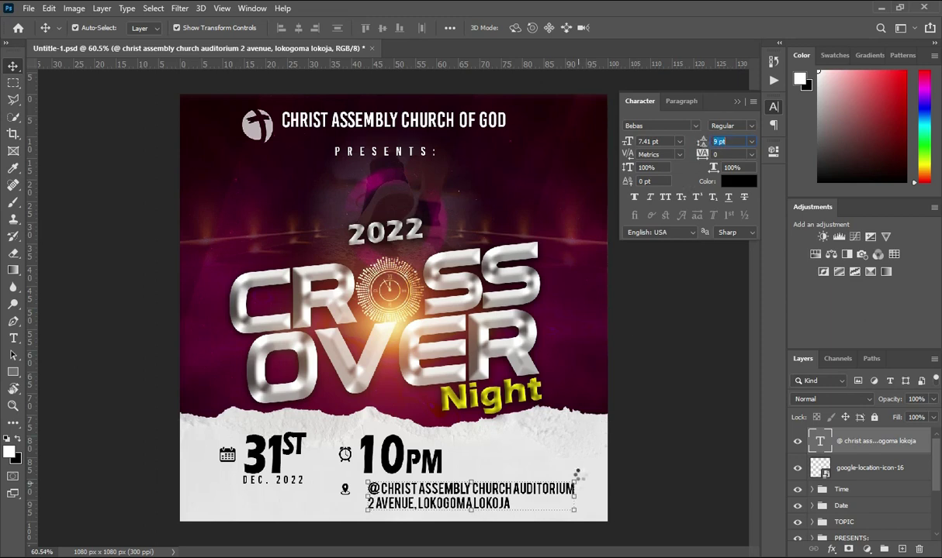
{"action": "left_click", "coordinate": [612, 430]}
{"action": "key", "text": "ctrl+plus"}
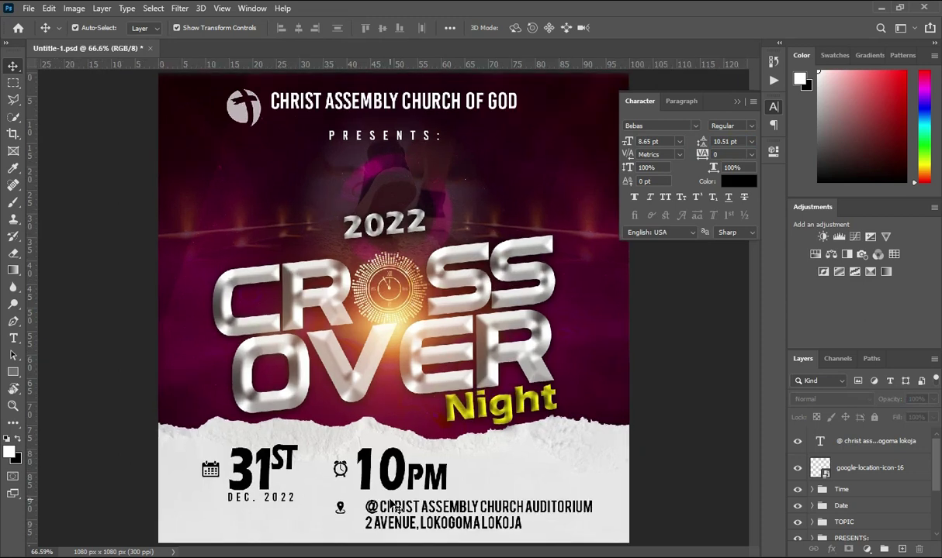
Move the venue address text closer to the location icon, in line with 10PM, and nudge the icon slightly down.
{"action": "left_click_drag", "start_coordinate": [393, 517], "coordinate": [378, 512]}
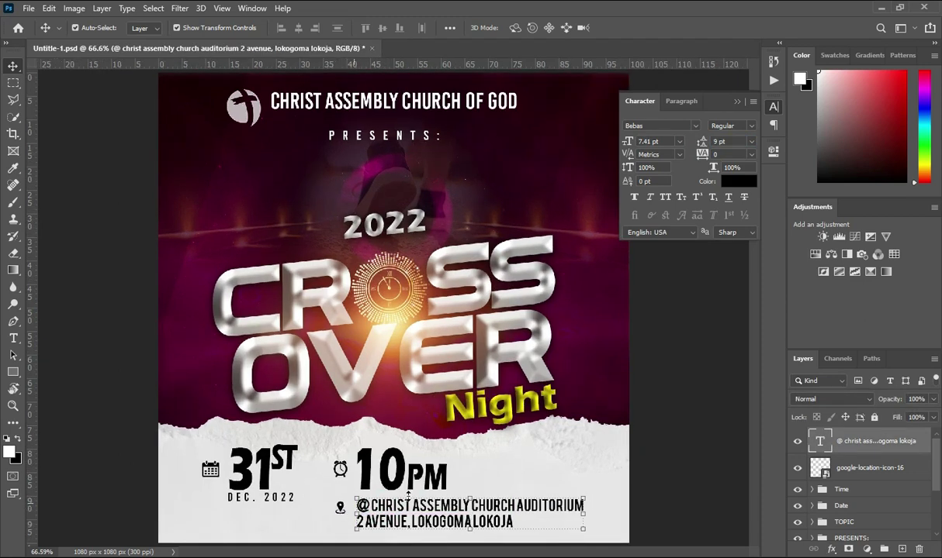
{"action": "left_click", "coordinate": [666, 458]}
{"action": "left_click", "coordinate": [340, 506]}
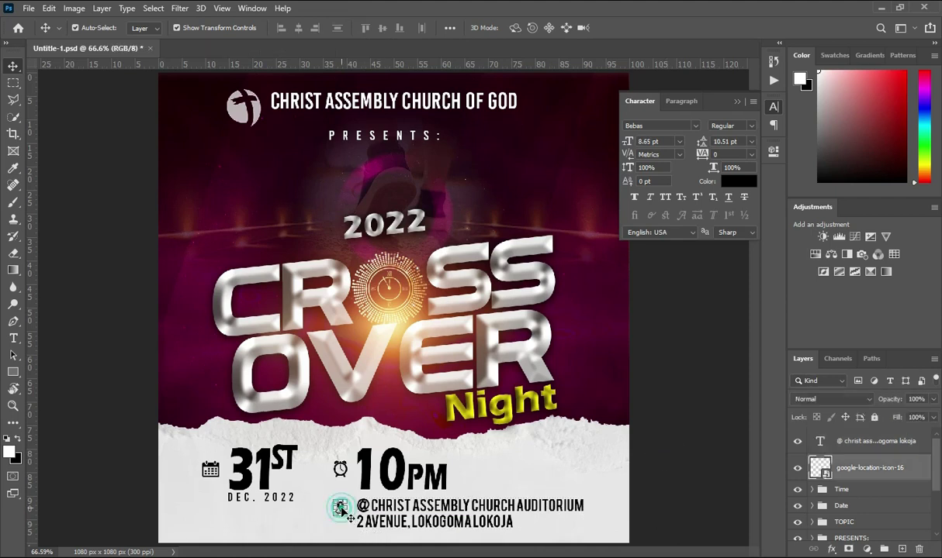
{"action": "key", "text": "Down"}
{"action": "key", "text": "Down"}
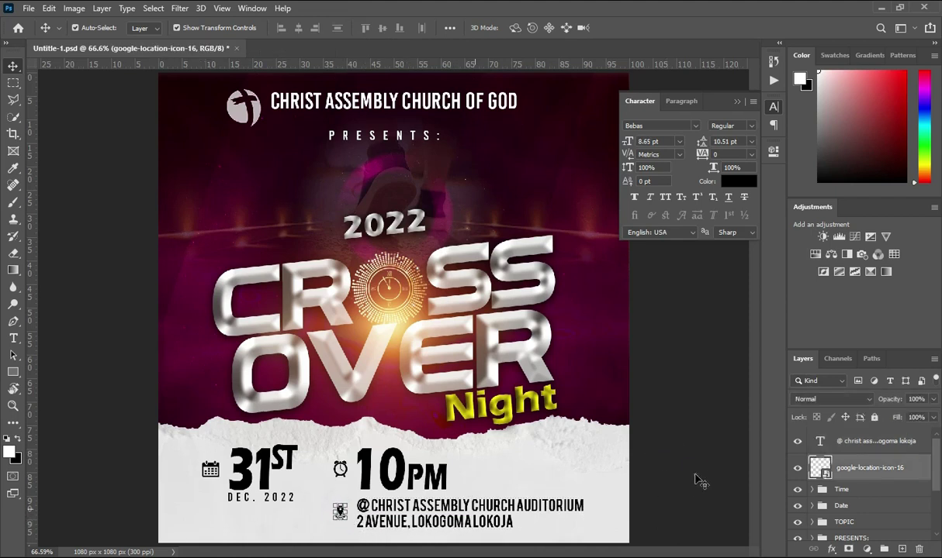
{"action": "left_click", "coordinate": [659, 451]}
{"action": "scroll", "coordinate": [526, 510], "scroll_direction": "down", "scroll_amount": 1}
{"action": "scroll", "coordinate": [481, 470], "scroll_direction": "down", "scroll_amount": 1}
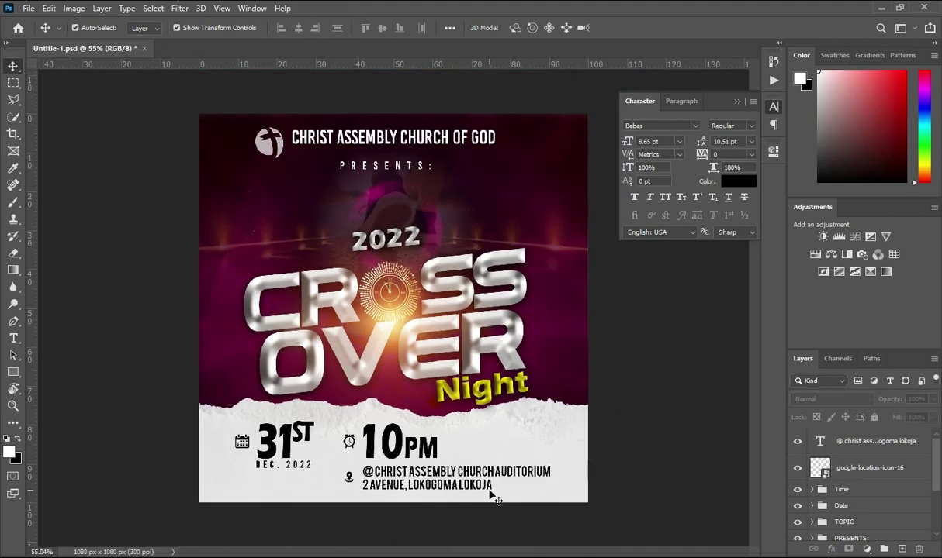
{"action": "scroll", "coordinate": [481, 473], "scroll_direction": "up", "scroll_amount": 2}
{"action": "scroll", "coordinate": [350, 482], "scroll_direction": "down", "scroll_amount": 2}
{"action": "scroll", "coordinate": [369, 458], "scroll_direction": "up", "scroll_amount": 2}
{"action": "scroll", "coordinate": [400, 464], "scroll_direction": "down", "scroll_amount": 2}
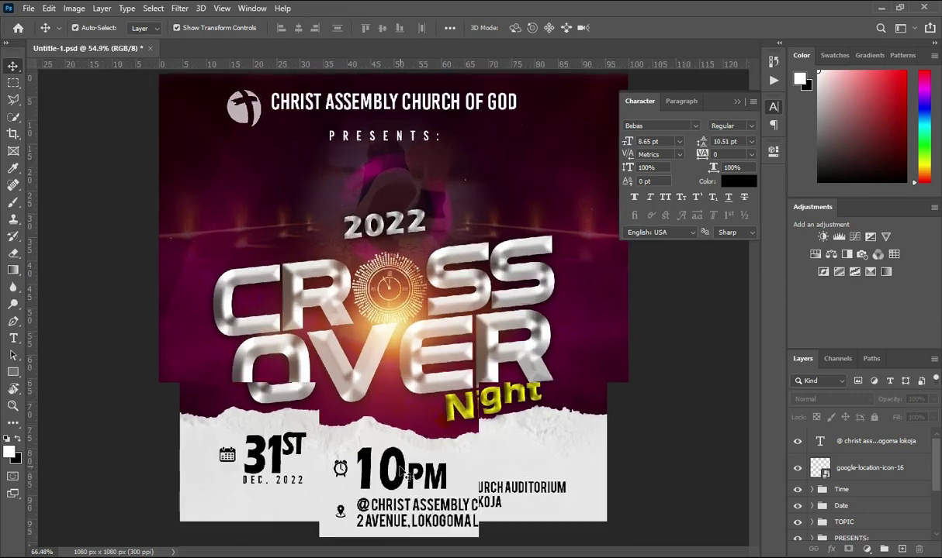
Set the tracking of the 10PM text to -40 and collapse the Character settings.
{"action": "scroll", "coordinate": [404, 474], "scroll_direction": "up", "scroll_amount": 2}
{"action": "left_click", "coordinate": [380, 454]}
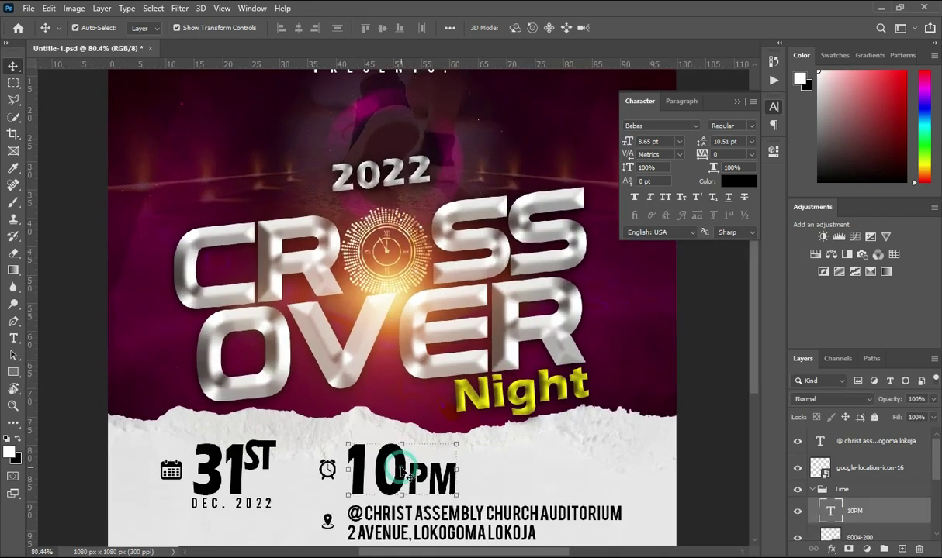
{"action": "left_click", "coordinate": [701, 154]}
{"action": "type", "text": "-40"}
{"action": "key", "text": "Return"}
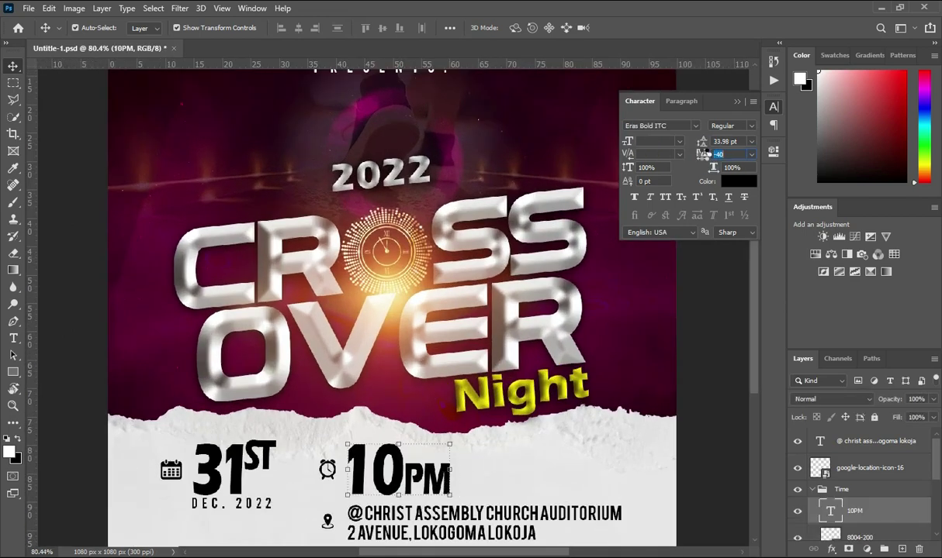
{"action": "left_click", "coordinate": [736, 101]}
{"action": "scroll", "coordinate": [637, 423], "scroll_direction": "down", "scroll_amount": 2}
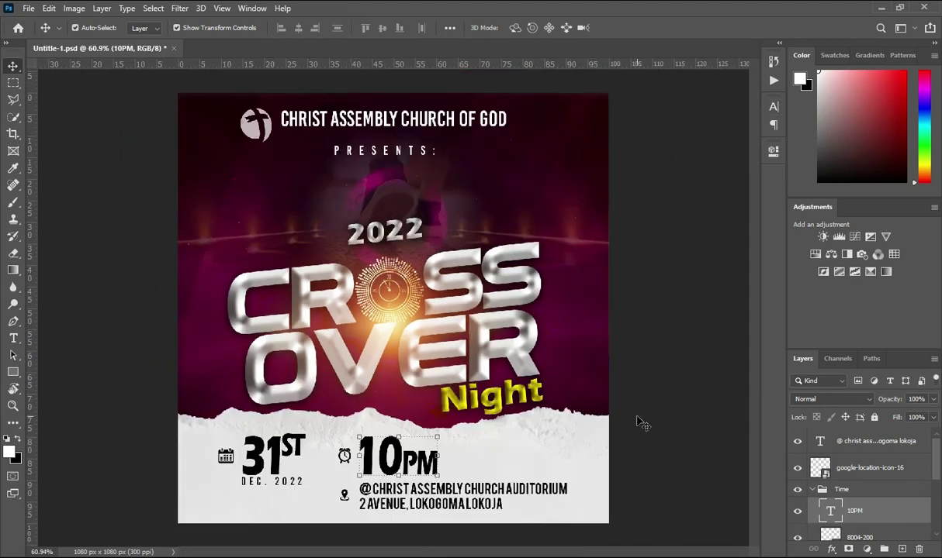
{"action": "left_click", "coordinate": [637, 414]}
{"action": "scroll", "coordinate": [426, 285], "scroll_direction": "down", "scroll_amount": 1}
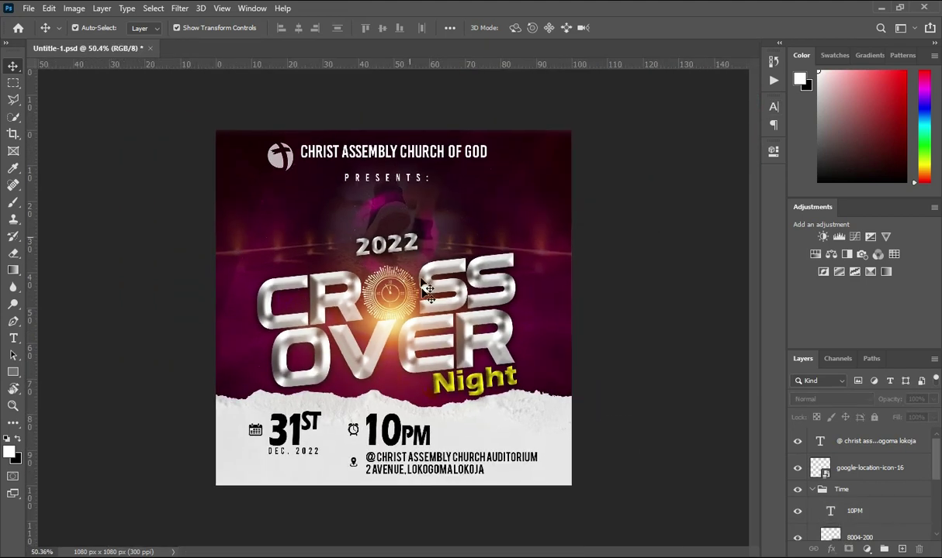
{"action": "scroll", "coordinate": [409, 330], "scroll_direction": "up", "scroll_amount": 1}
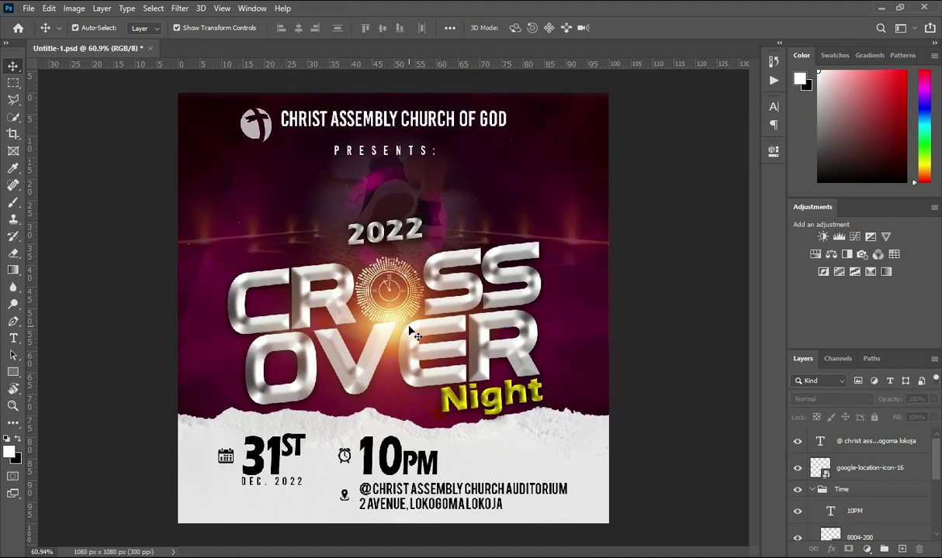
Collapse the Time group, then group the venue address text and location icon layers under the name Location.
{"action": "left_click", "coordinate": [811, 494]}
{"action": "left_click", "coordinate": [841, 470]}
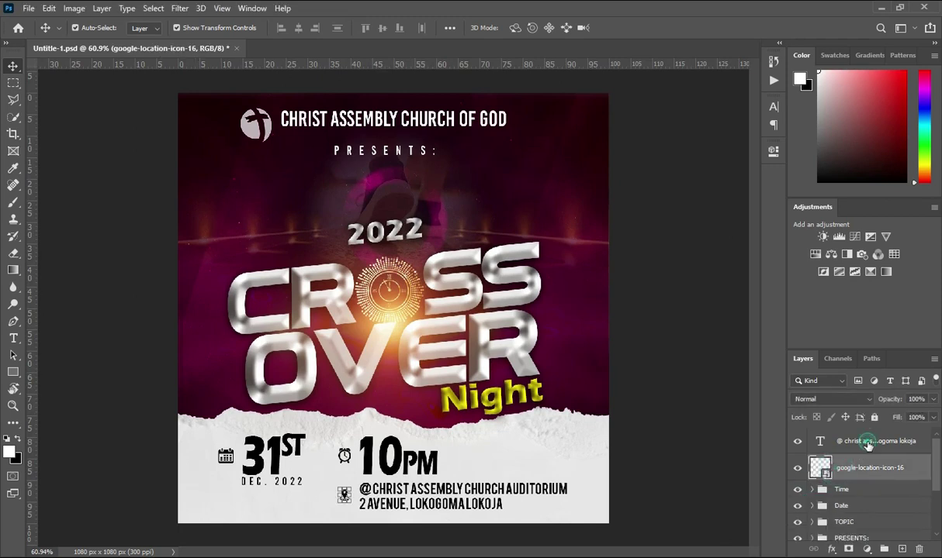
{"action": "left_click", "coordinate": [825, 448], "text": "shift"}
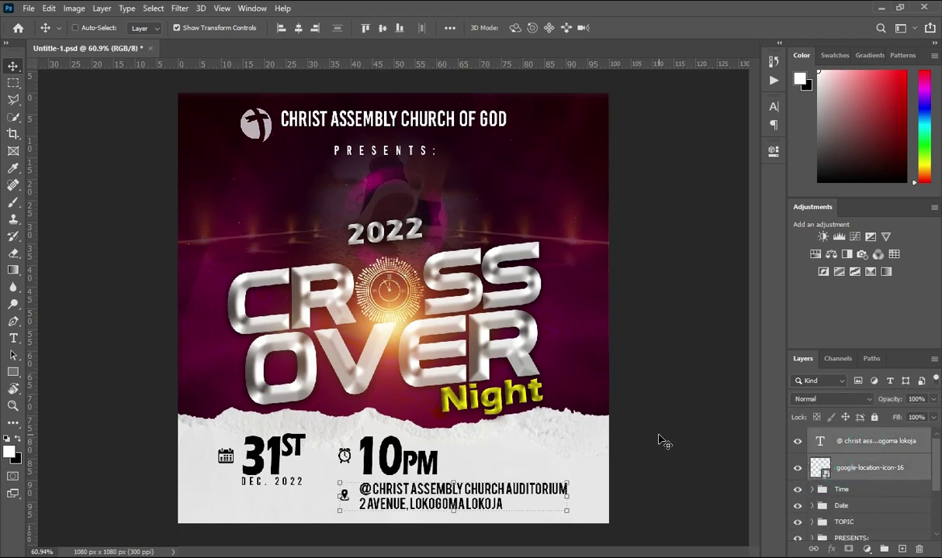
{"action": "key", "text": "ctrl+g"}
{"action": "double_click", "coordinate": [846, 435]}
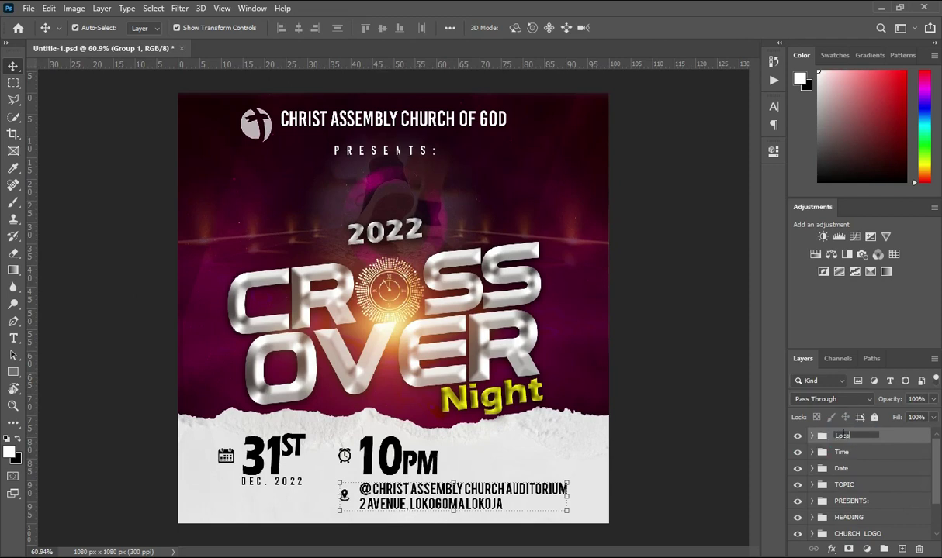
{"action": "key", "text": "Return"}
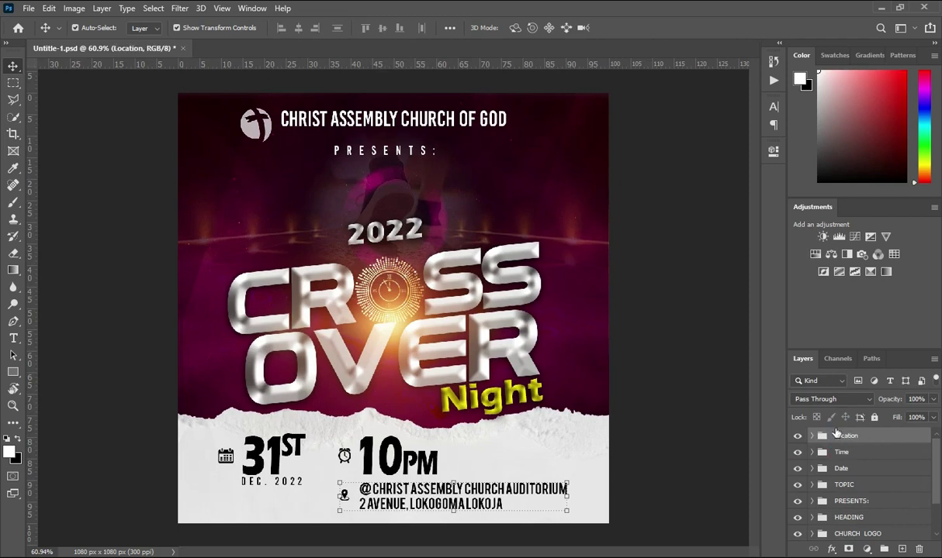
Scale the TOPIC group with the CROSS OVER title up proportionally to about 103% and deselect it.
{"action": "left_click", "coordinate": [860, 481]}
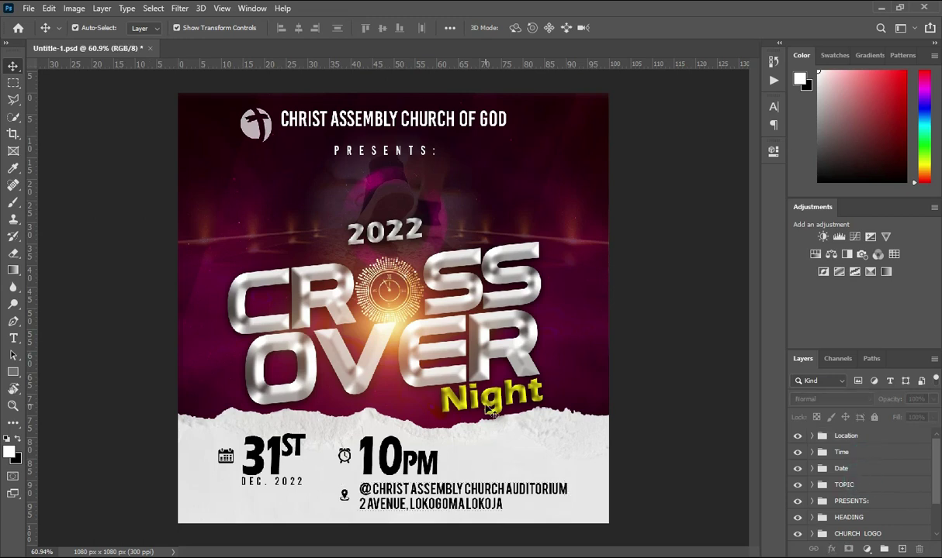
{"action": "left_click", "coordinate": [847, 486]}
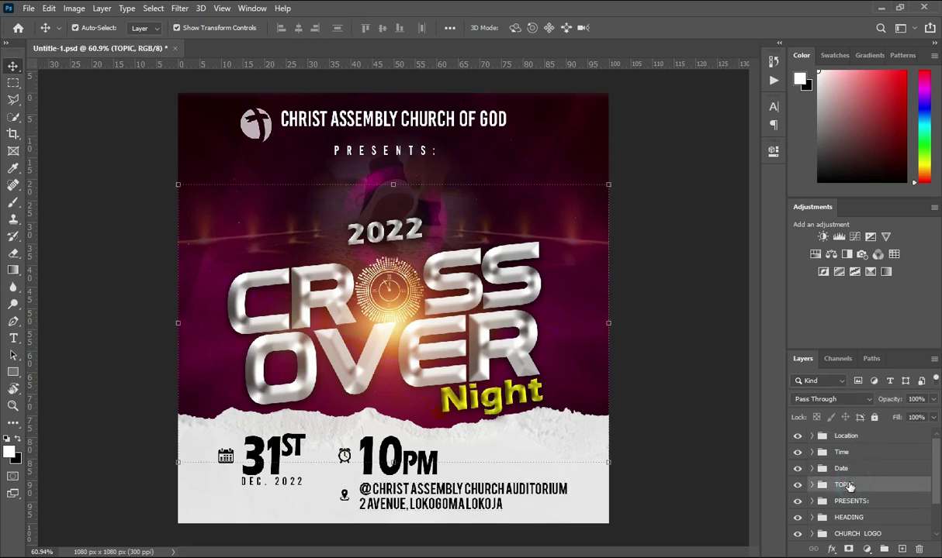
{"action": "scroll", "coordinate": [429, 310], "scroll_direction": "down", "scroll_amount": 1}
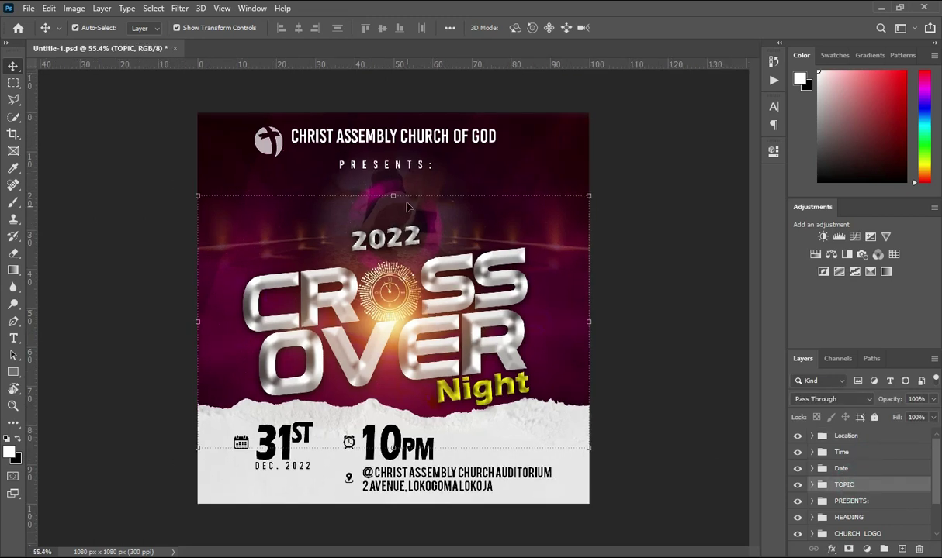
{"action": "key", "text": "ctrl+t"}
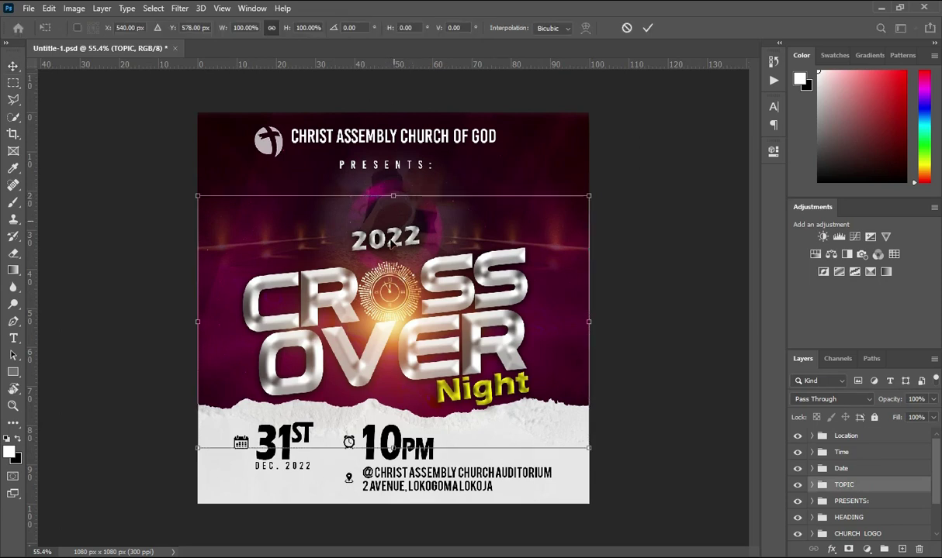
{"action": "left_click", "coordinate": [647, 28]}
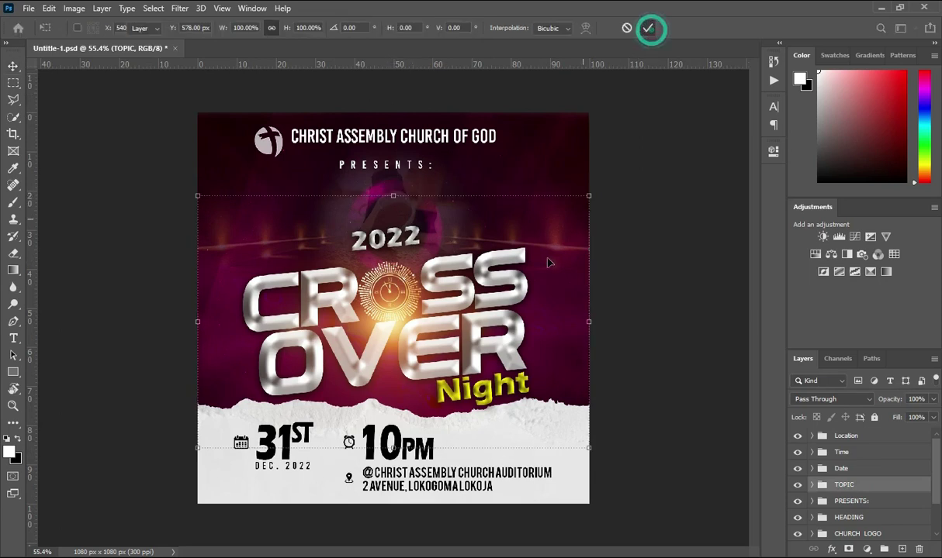
{"action": "left_click_drag", "start_coordinate": [394, 196], "coordinate": [394, 190]}
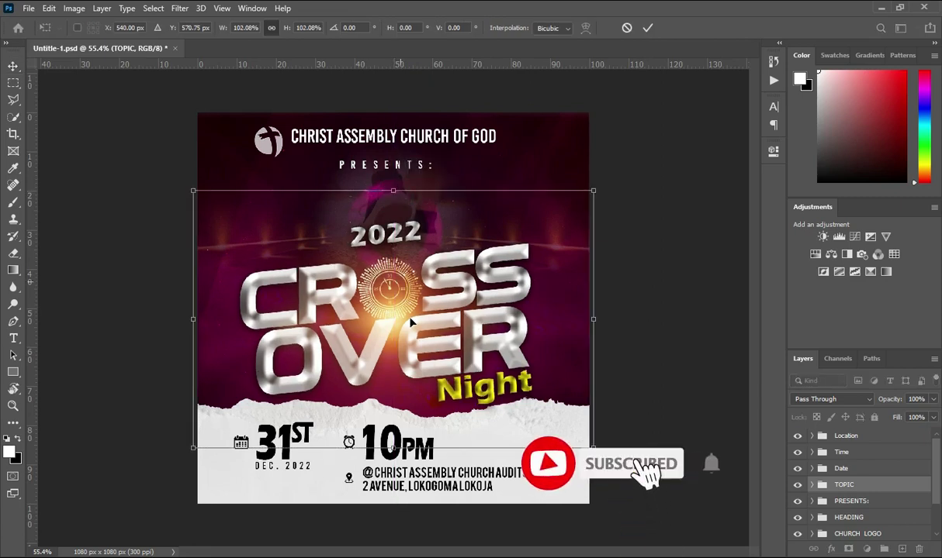
{"action": "left_click_drag", "start_coordinate": [393, 448], "coordinate": [394, 451]}
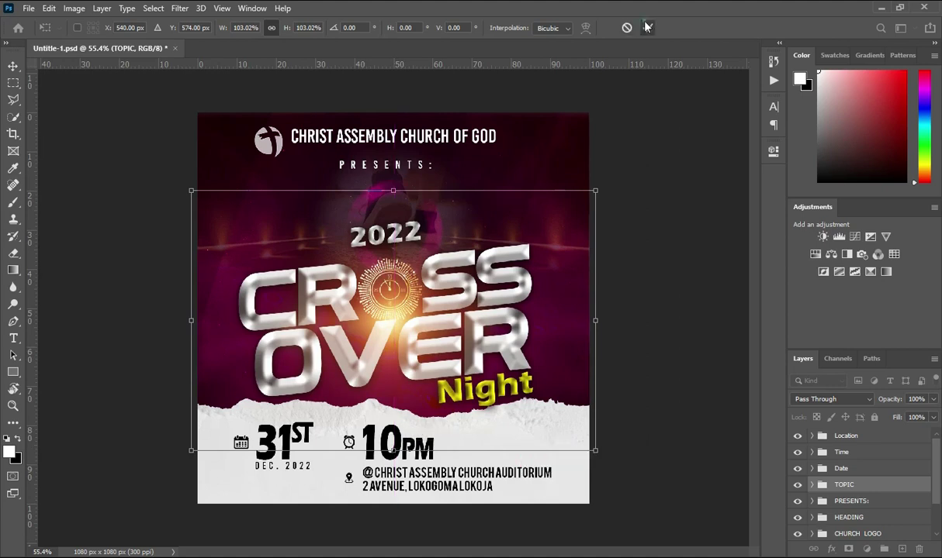
{"action": "left_click", "coordinate": [647, 27]}
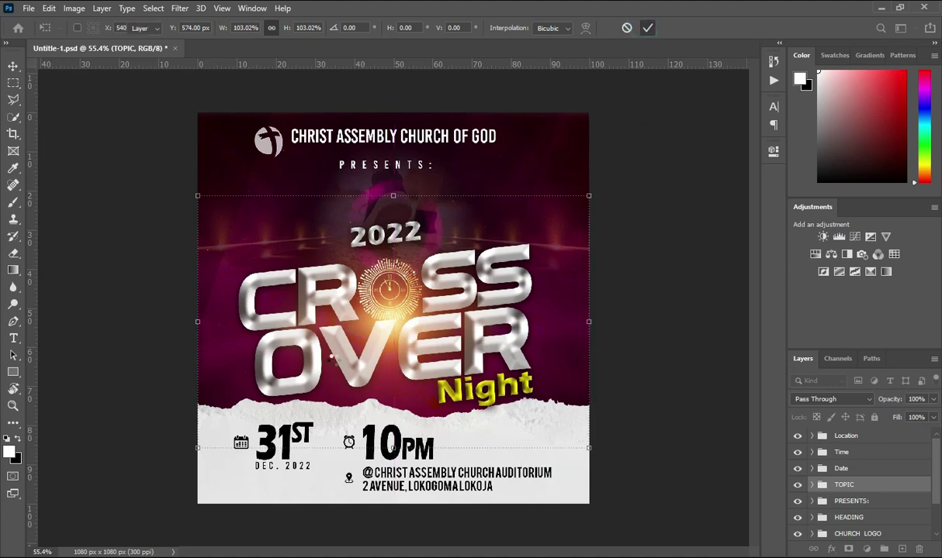
{"action": "scroll", "coordinate": [334, 363], "scroll_direction": "up", "scroll_amount": 2}
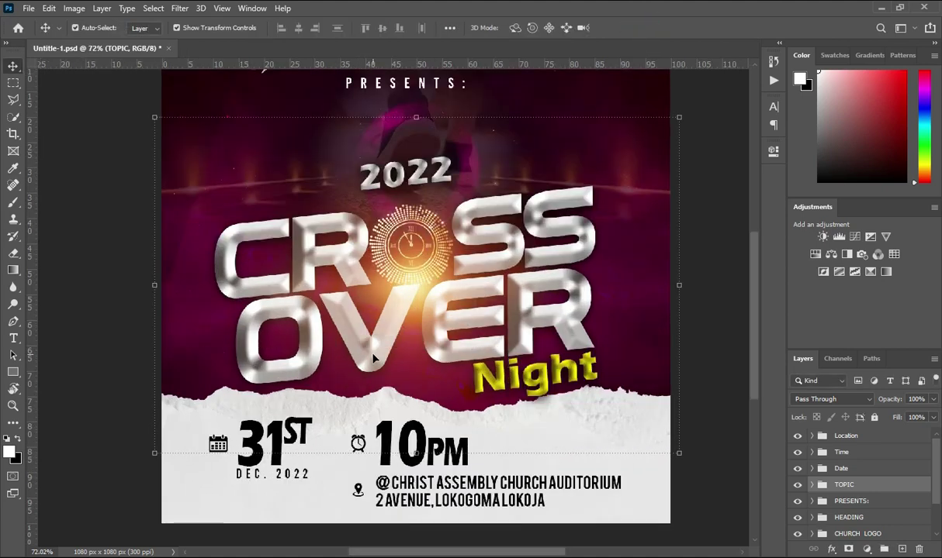
{"action": "scroll", "coordinate": [385, 287], "scroll_direction": "down", "scroll_amount": 2}
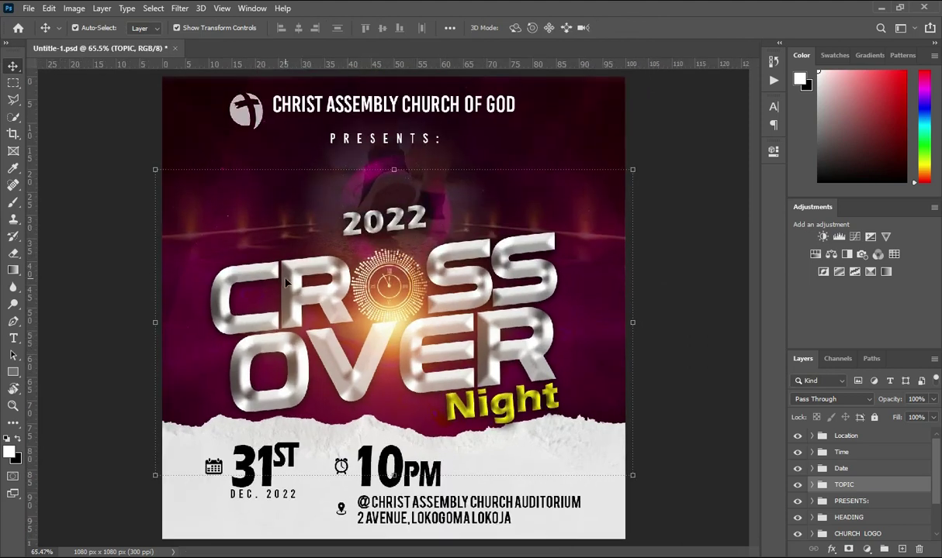
{"action": "left_click", "coordinate": [80, 255]}
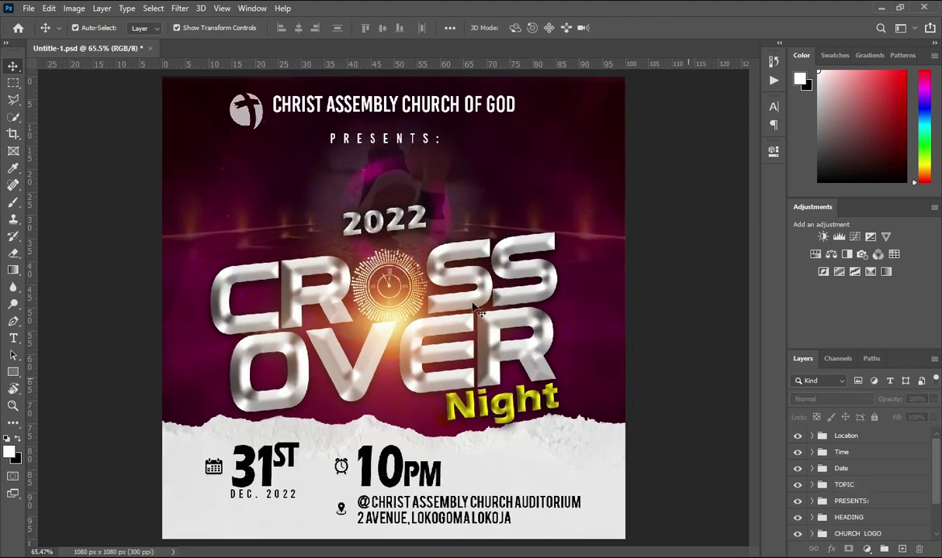